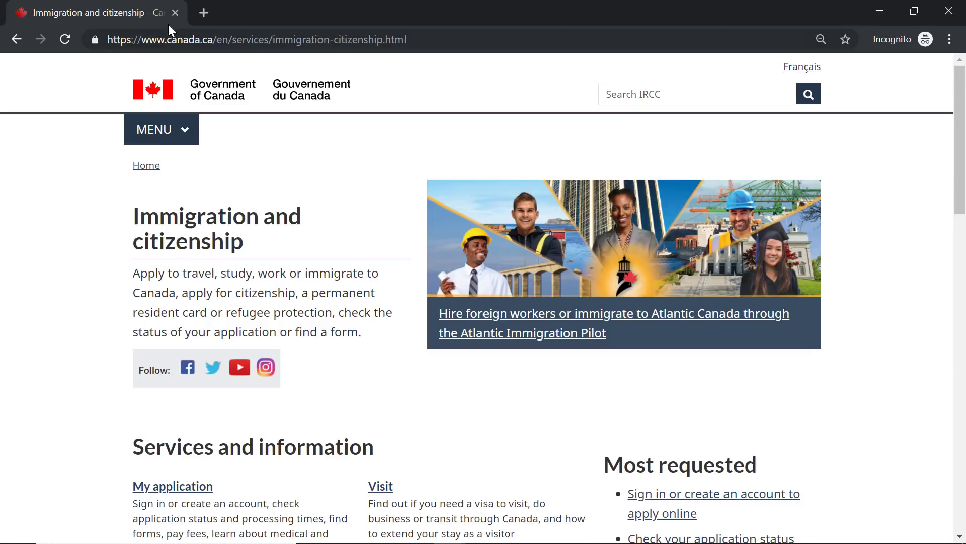
Open the Study section from the services and information list on the Immigration and citizenship page.
{"action": "scroll", "coordinate": [79, 270], "scroll_direction": "down", "scroll_amount": 6}
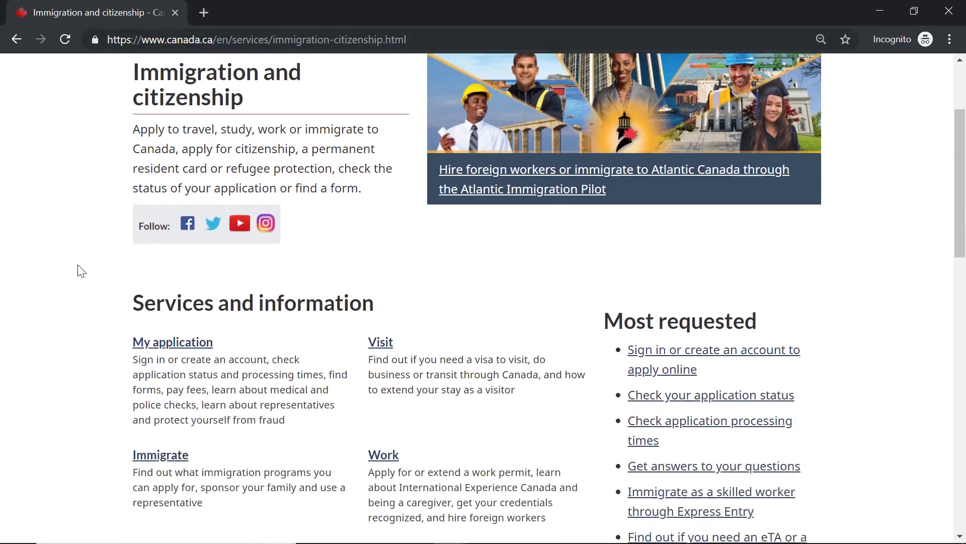
{"action": "scroll", "coordinate": [82, 271], "scroll_direction": "down", "scroll_amount": 1}
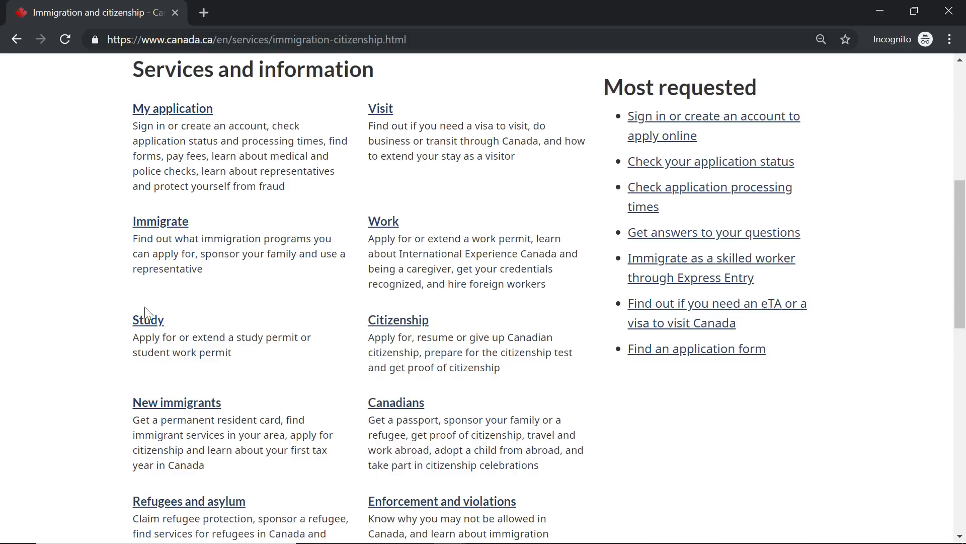
{"action": "scroll", "coordinate": [111, 314], "scroll_direction": "up", "scroll_amount": 1}
{"action": "scroll", "coordinate": [112, 320], "scroll_direction": "down", "scroll_amount": 1}
{"action": "left_click_drag", "start_coordinate": [120, 319], "coordinate": [263, 367]}
{"action": "left_click", "coordinate": [253, 377]}
{"action": "scroll", "coordinate": [254, 376], "scroll_direction": "up", "scroll_amount": 2}
{"action": "scroll", "coordinate": [166, 451], "scroll_direction": "down", "scroll_amount": 2}
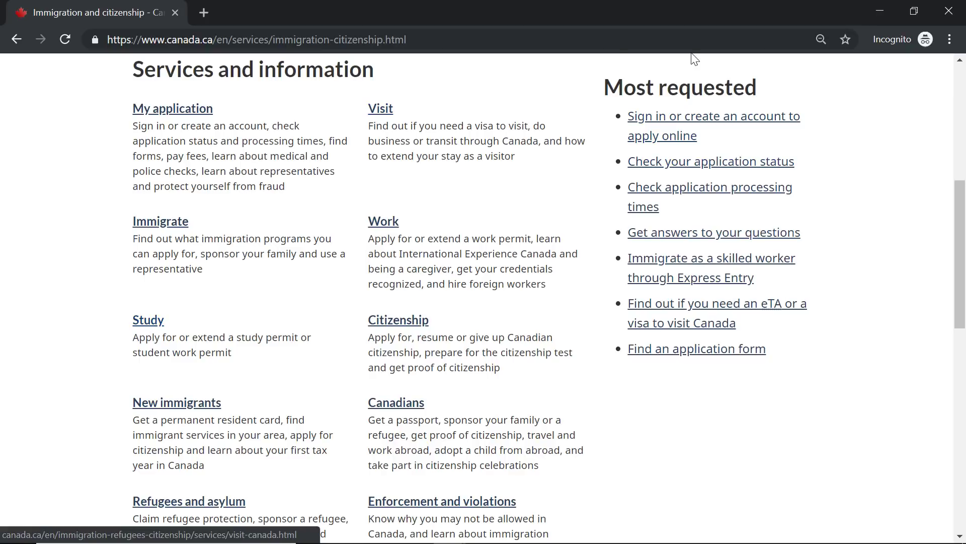
{"action": "left_click", "coordinate": [134, 322]}
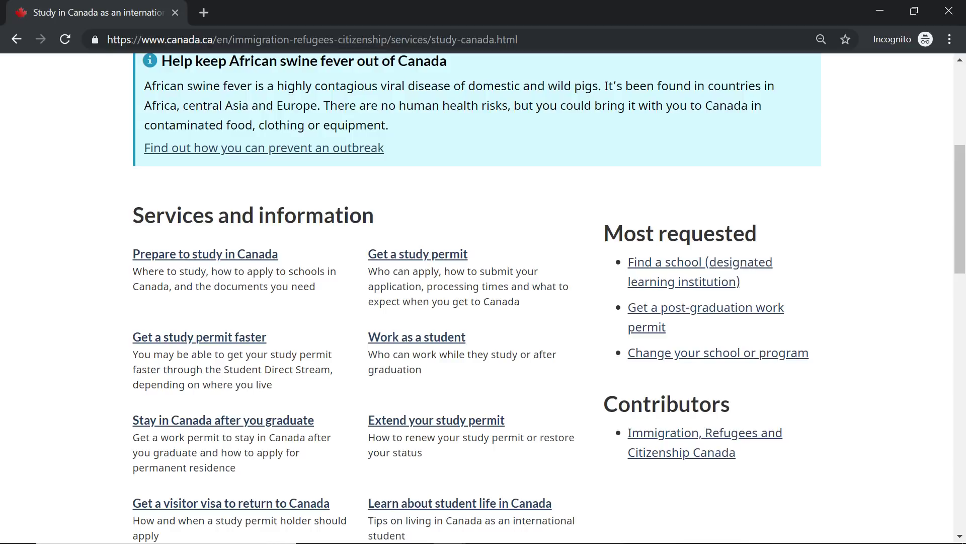
Review the services for international students, highlighting the scholarships link and the entry about getting a study permit faster.
{"action": "scroll", "coordinate": [20, 239], "scroll_direction": "up", "scroll_amount": 6}
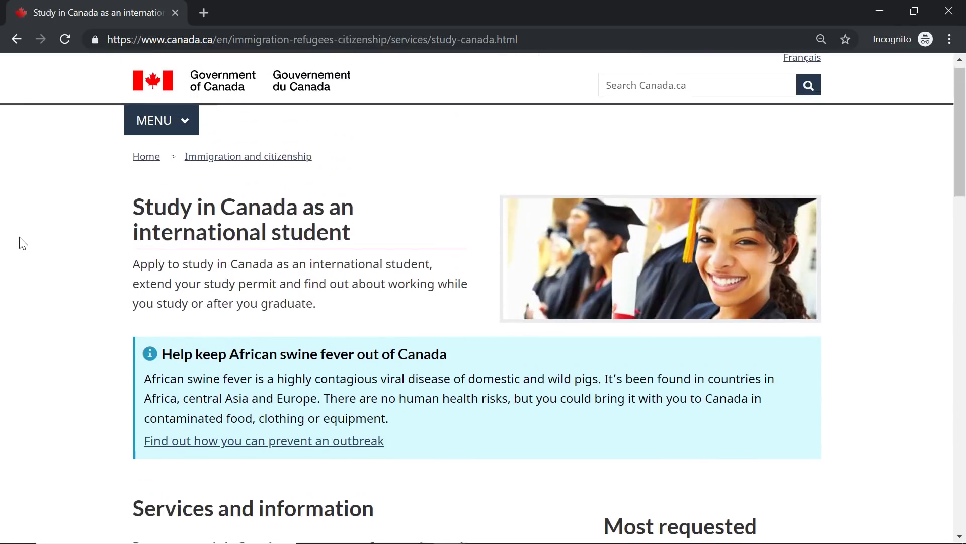
{"action": "scroll", "coordinate": [97, 246], "scroll_direction": "down", "scroll_amount": 6}
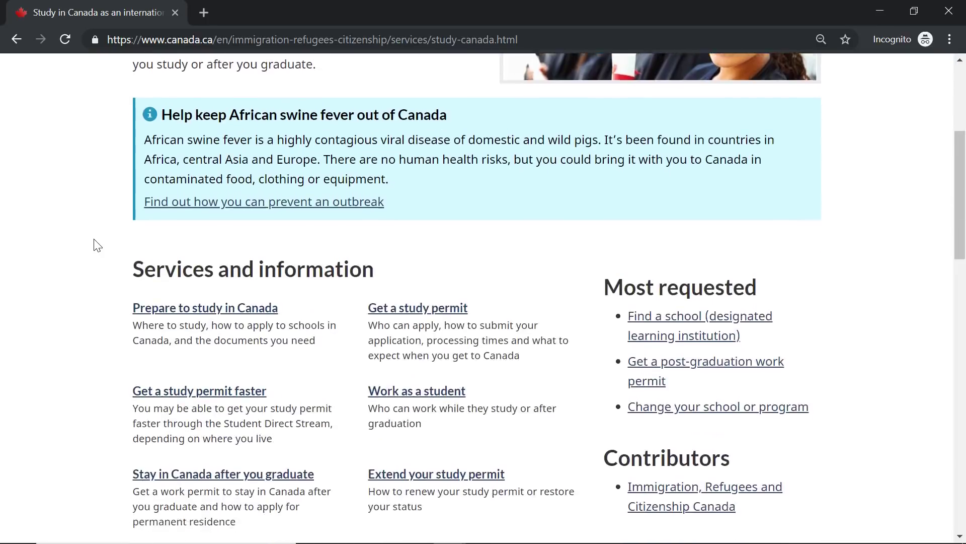
{"action": "scroll", "coordinate": [97, 246], "scroll_direction": "down", "scroll_amount": 1}
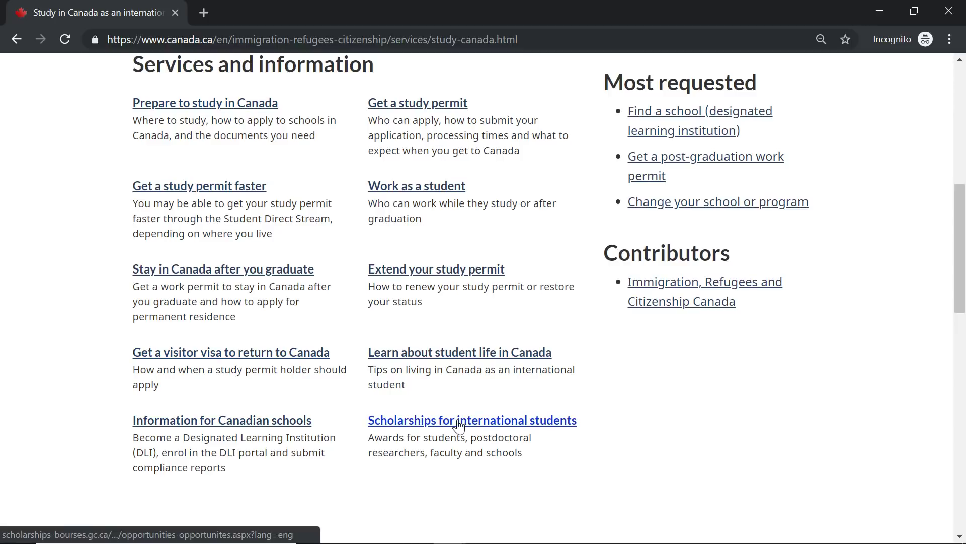
{"action": "left_click_drag", "start_coordinate": [584, 423], "coordinate": [366, 430]}
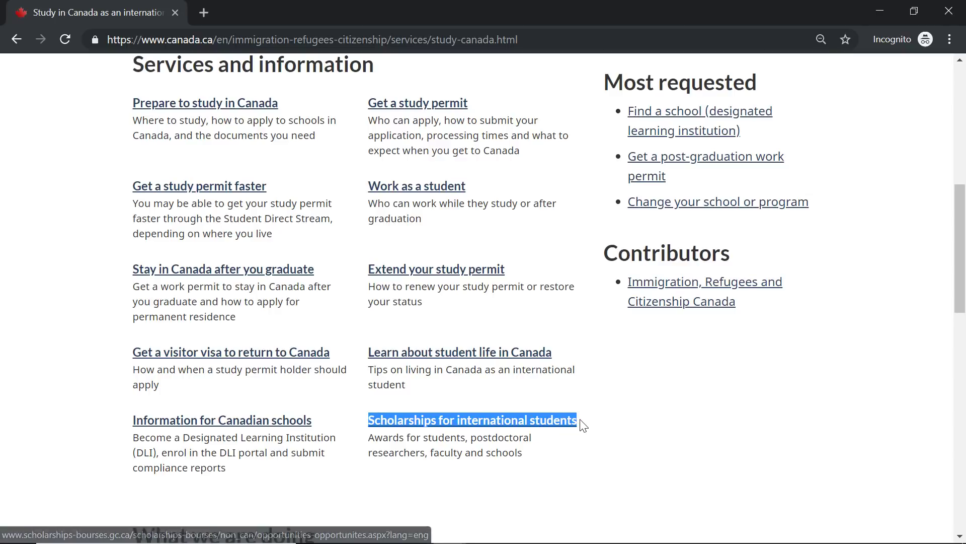
{"action": "left_click", "coordinate": [608, 425]}
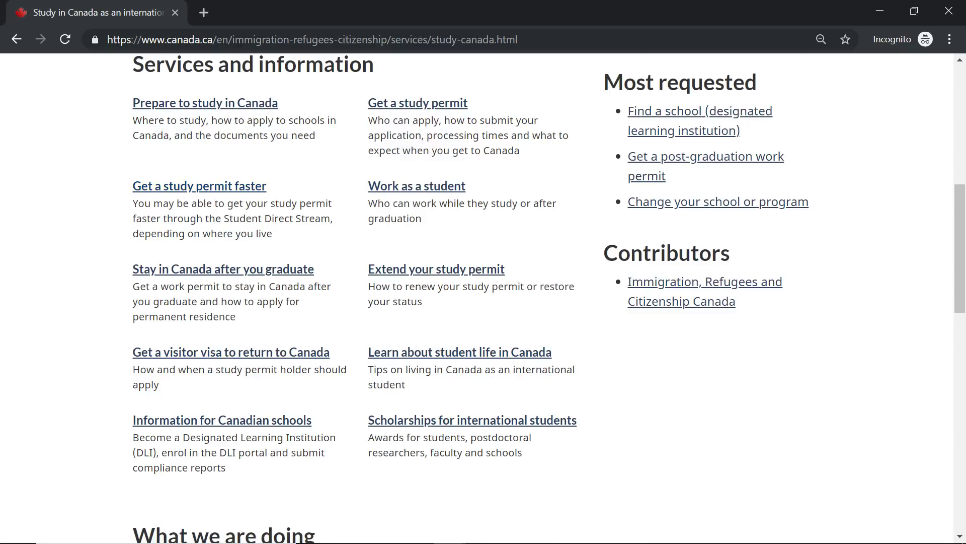
{"action": "left_click_drag", "start_coordinate": [273, 234], "coordinate": [129, 186]}
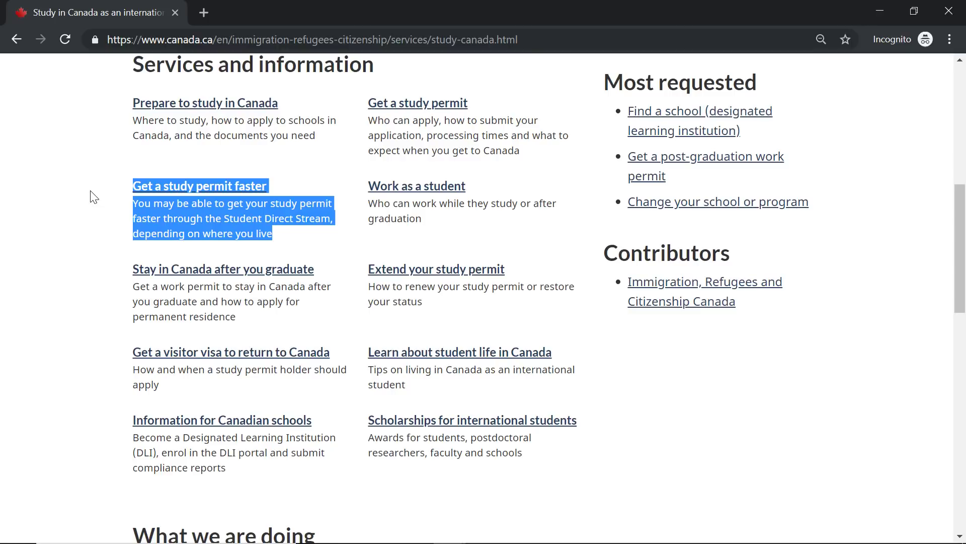
{"action": "left_click", "coordinate": [94, 217]}
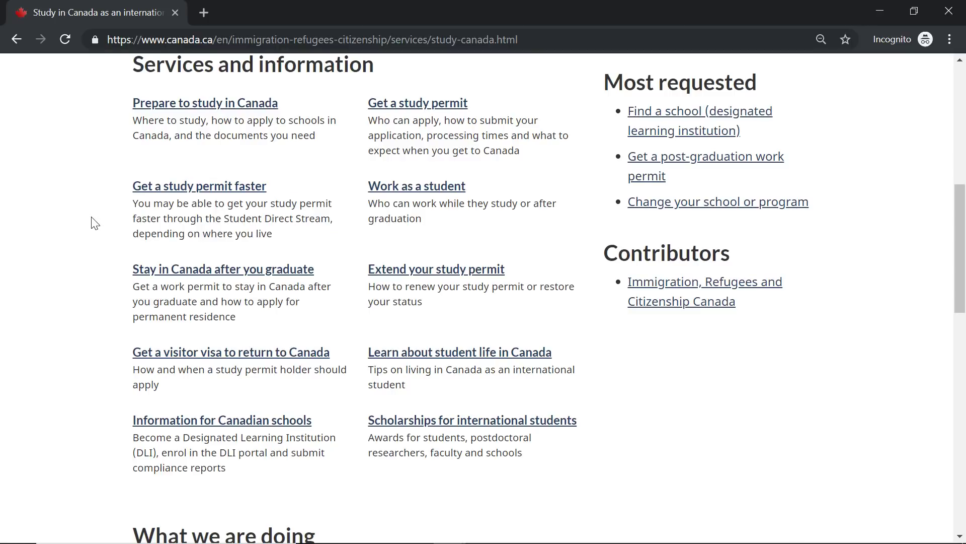
Open the Get a study permit page and read through About the process to its end.
{"action": "left_click", "coordinate": [432, 112]}
{"action": "scroll", "coordinate": [335, 201], "scroll_direction": "down", "scroll_amount": 3}
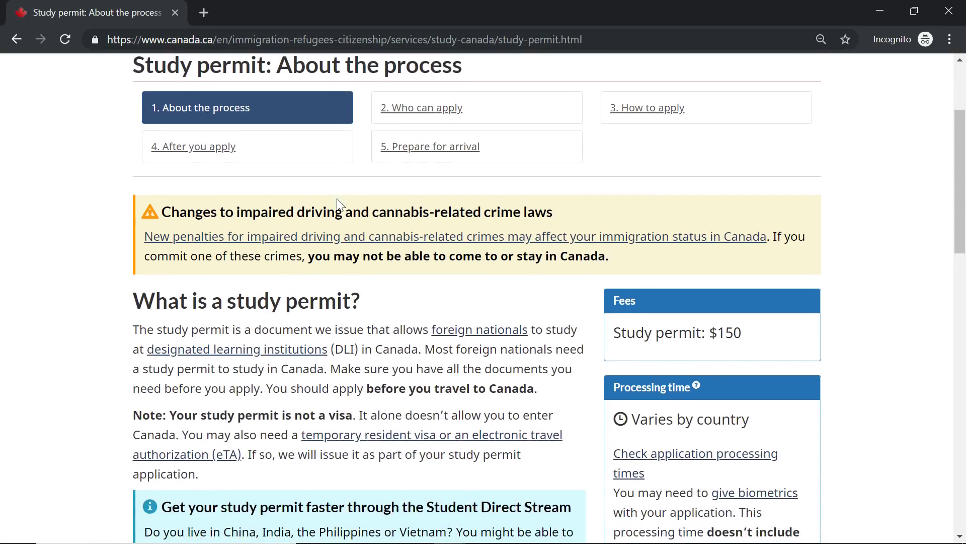
{"action": "scroll", "coordinate": [337, 202], "scroll_direction": "down", "scroll_amount": 3}
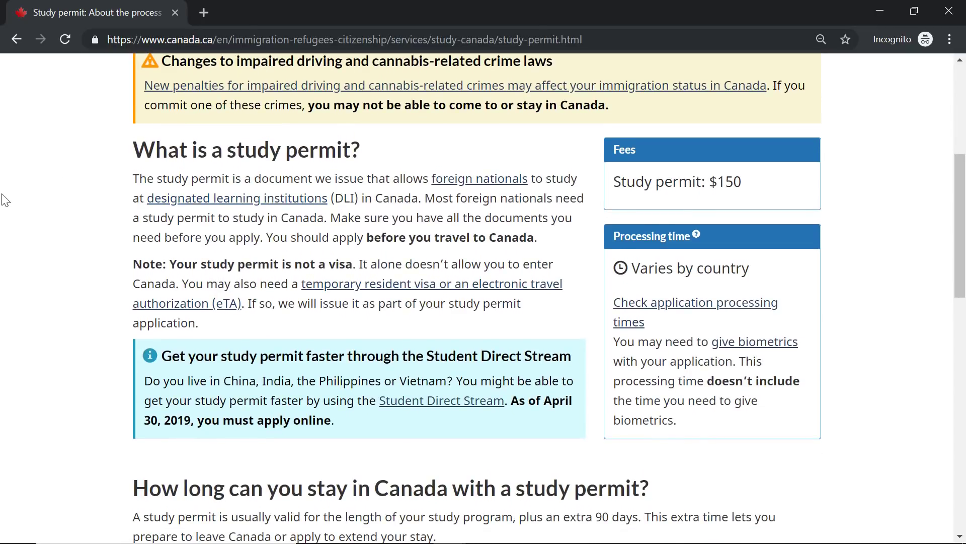
{"action": "scroll", "coordinate": [23, 201], "scroll_direction": "down", "scroll_amount": 7}
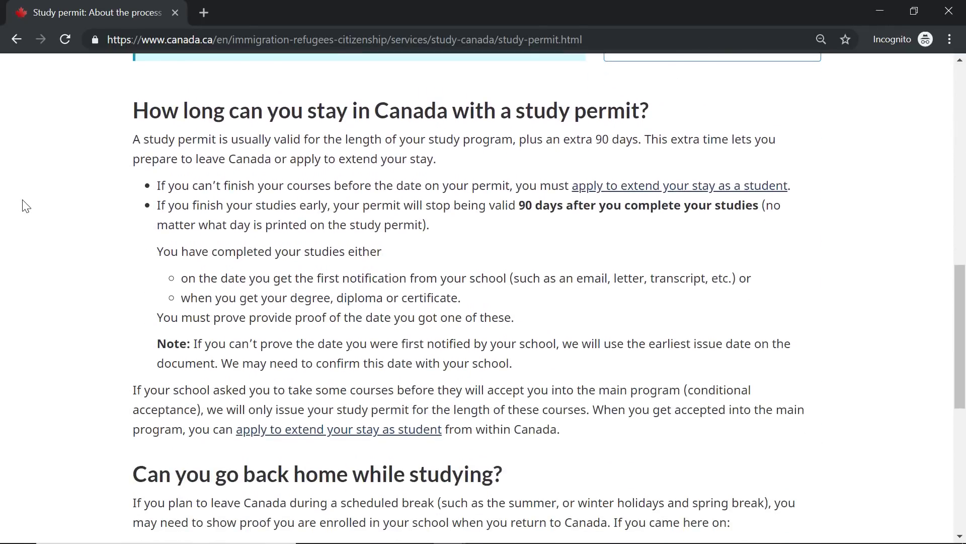
{"action": "scroll", "coordinate": [22, 206], "scroll_direction": "down", "scroll_amount": 6}
{"action": "scroll", "coordinate": [22, 206], "scroll_direction": "up", "scroll_amount": 2}
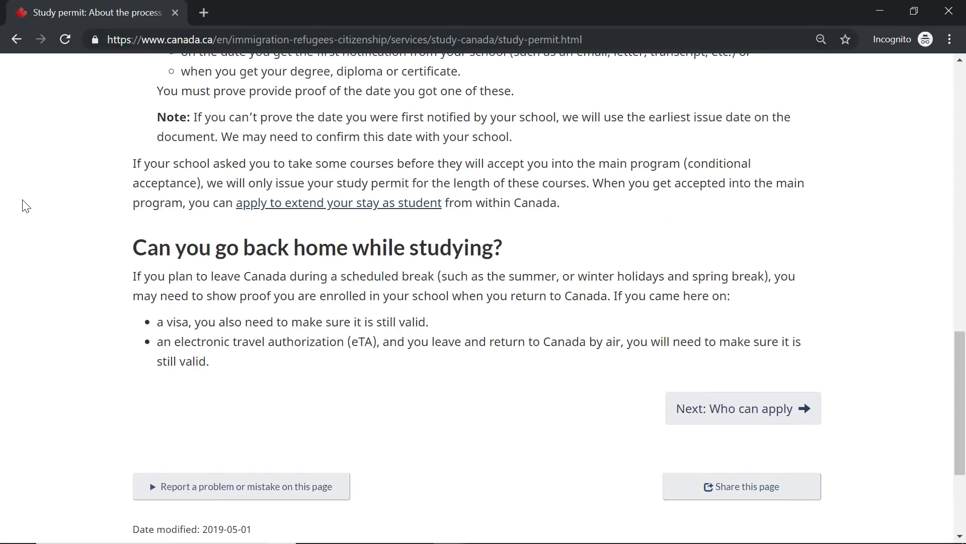
Continue to Who can apply and read the eligibility requirements, student responsibilities, permit exemptions and reasons to get a permit.
{"action": "left_click", "coordinate": [709, 410]}
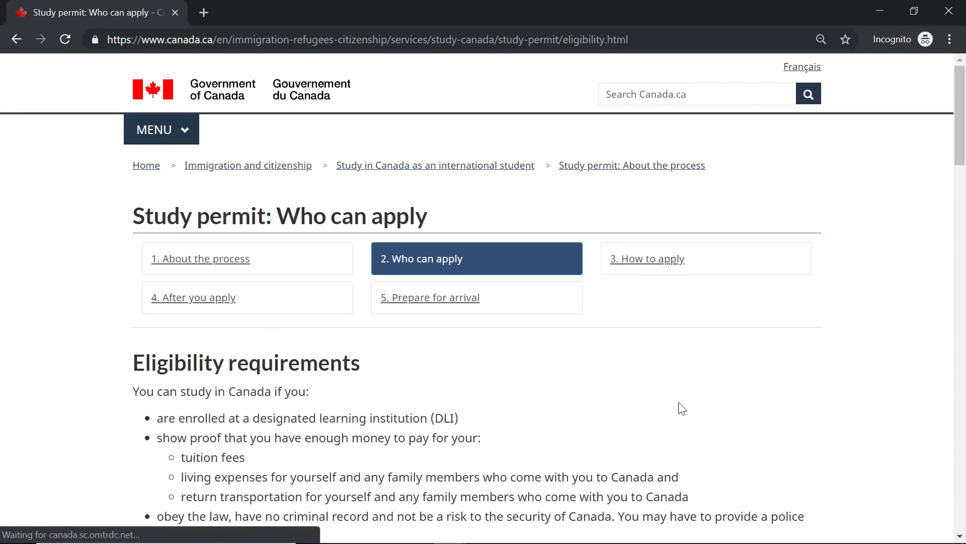
{"action": "scroll", "coordinate": [193, 340], "scroll_direction": "down", "scroll_amount": 3}
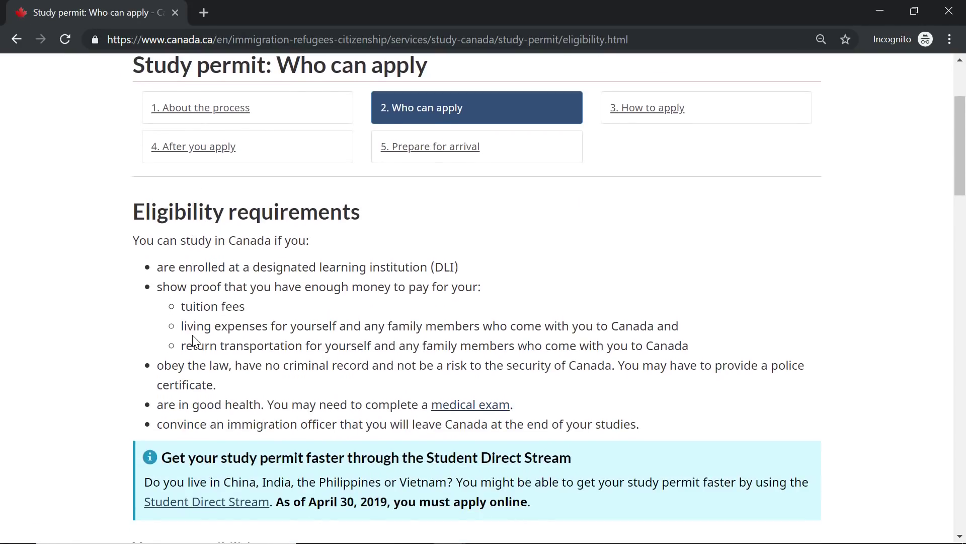
{"action": "scroll", "coordinate": [104, 300], "scroll_direction": "down", "scroll_amount": 2}
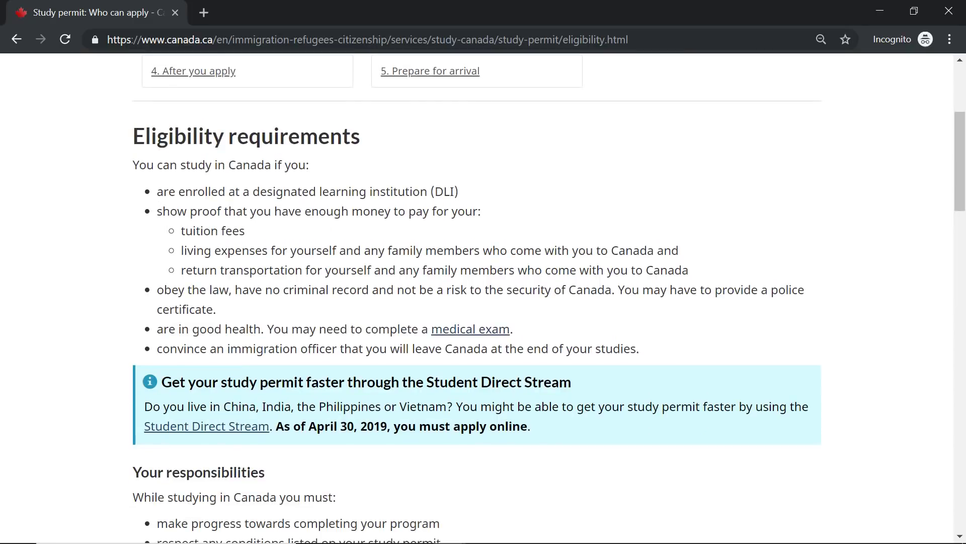
{"action": "scroll", "coordinate": [72, 262], "scroll_direction": "down", "scroll_amount": 2}
{"action": "scroll", "coordinate": [73, 263], "scroll_direction": "up", "scroll_amount": 3}
{"action": "scroll", "coordinate": [76, 263], "scroll_direction": "down", "scroll_amount": 7}
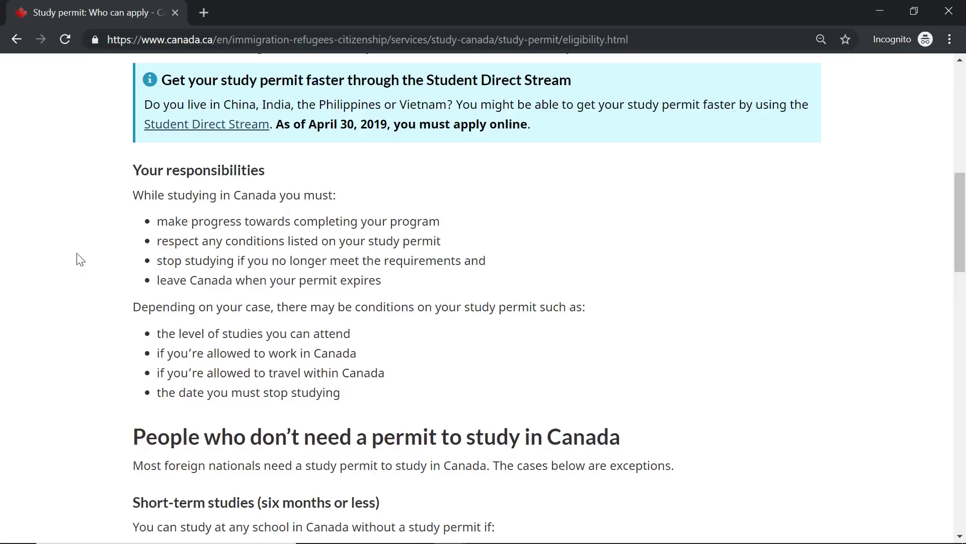
{"action": "scroll", "coordinate": [78, 272], "scroll_direction": "down", "scroll_amount": 3}
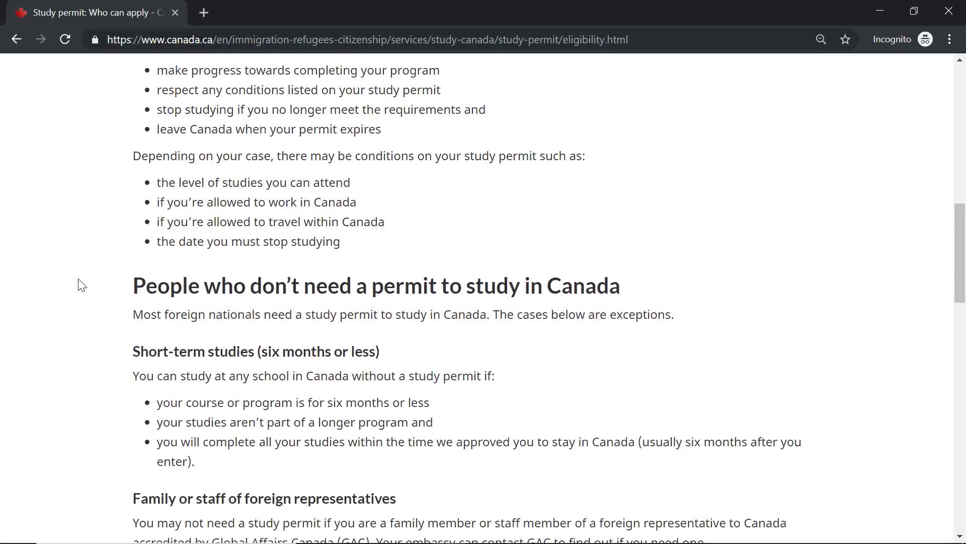
{"action": "scroll", "coordinate": [80, 285], "scroll_direction": "down", "scroll_amount": 2}
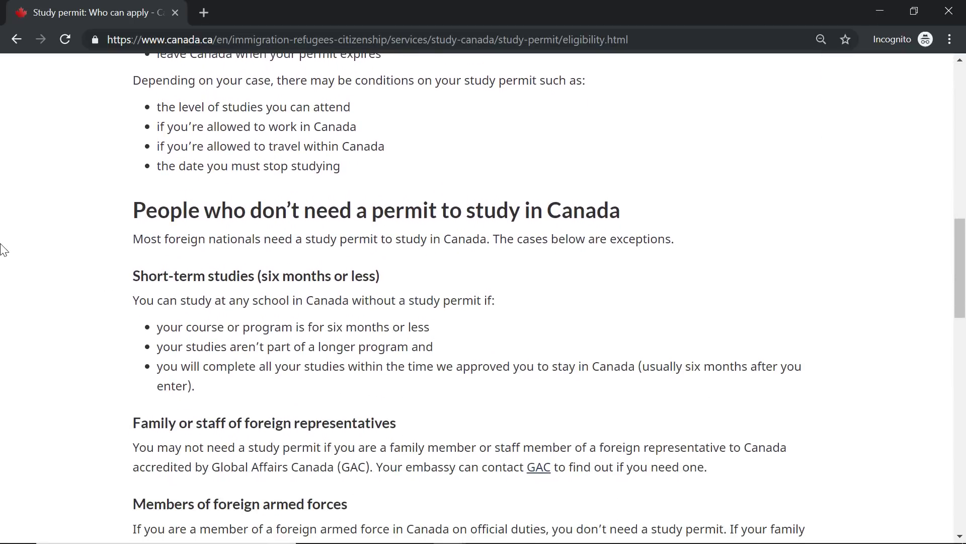
{"action": "scroll", "coordinate": [3, 249], "scroll_direction": "down", "scroll_amount": 5}
{"action": "scroll", "coordinate": [3, 249], "scroll_direction": "down", "scroll_amount": 7}
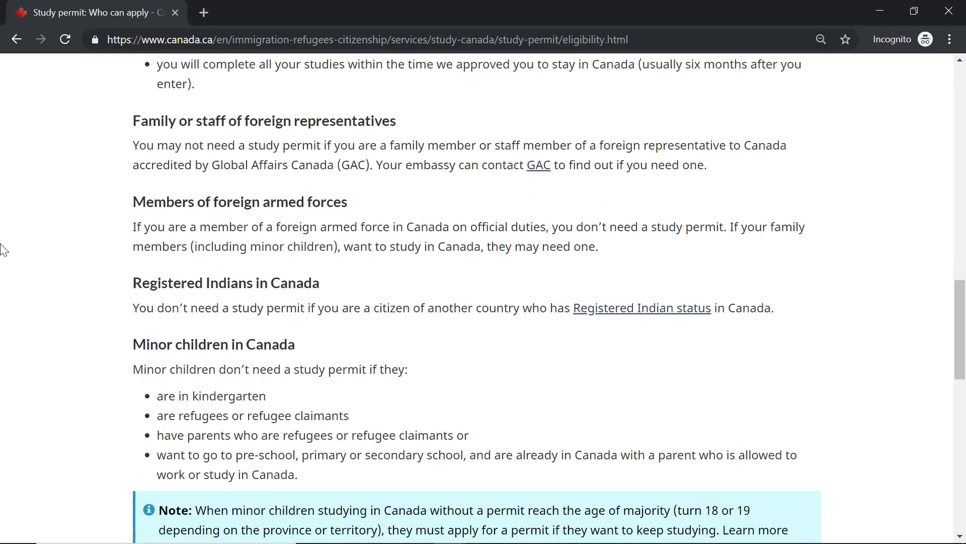
{"action": "scroll", "coordinate": [3, 249], "scroll_direction": "down", "scroll_amount": 2}
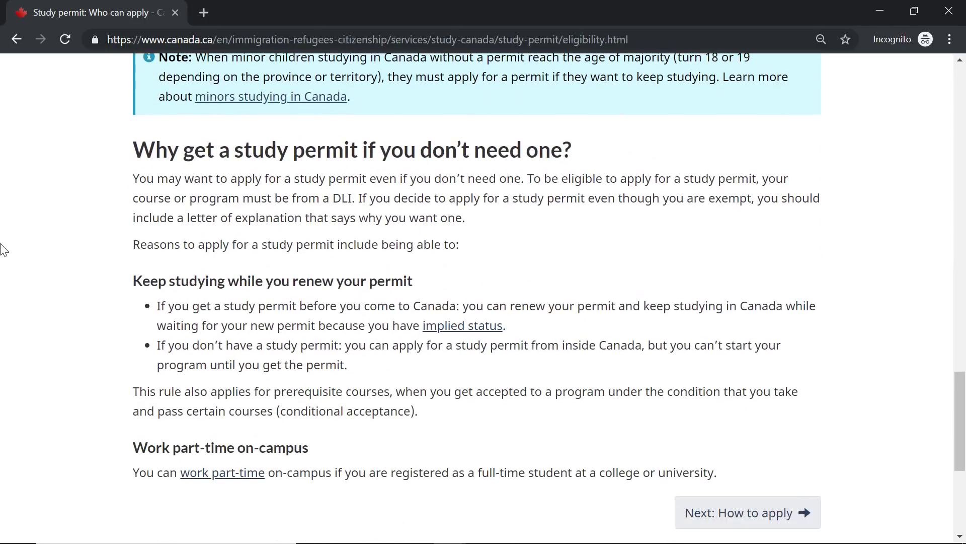
{"action": "scroll", "coordinate": [2, 250], "scroll_direction": "down", "scroll_amount": 3}
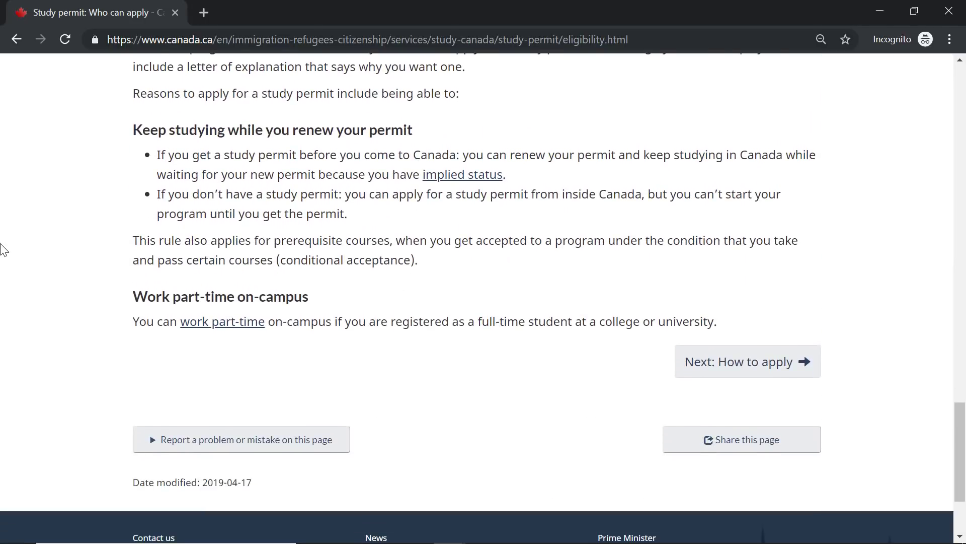
Continue to How to apply and review the required documents, biometrics, and the online and paper options for applying outside Canada.
{"action": "left_click", "coordinate": [751, 364]}
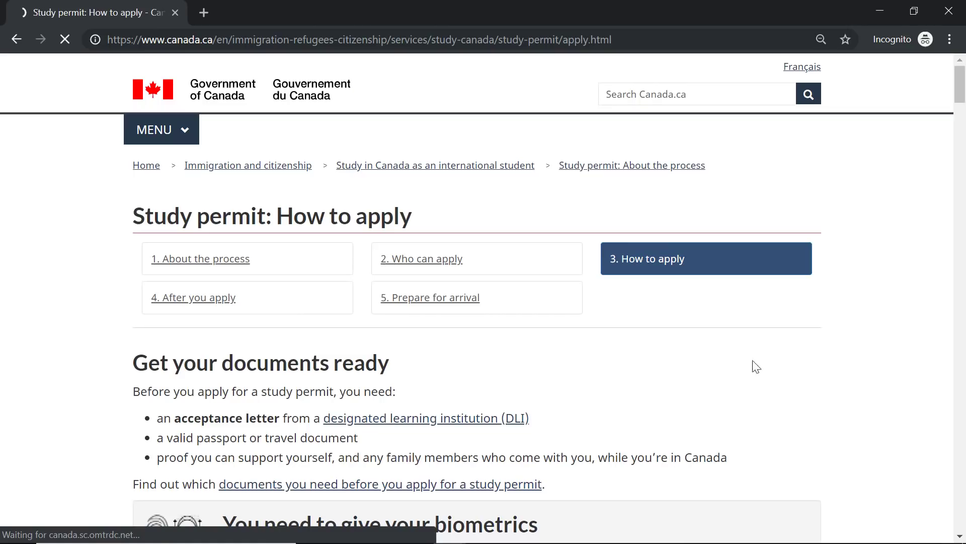
{"action": "scroll", "coordinate": [99, 307], "scroll_direction": "down", "scroll_amount": 3}
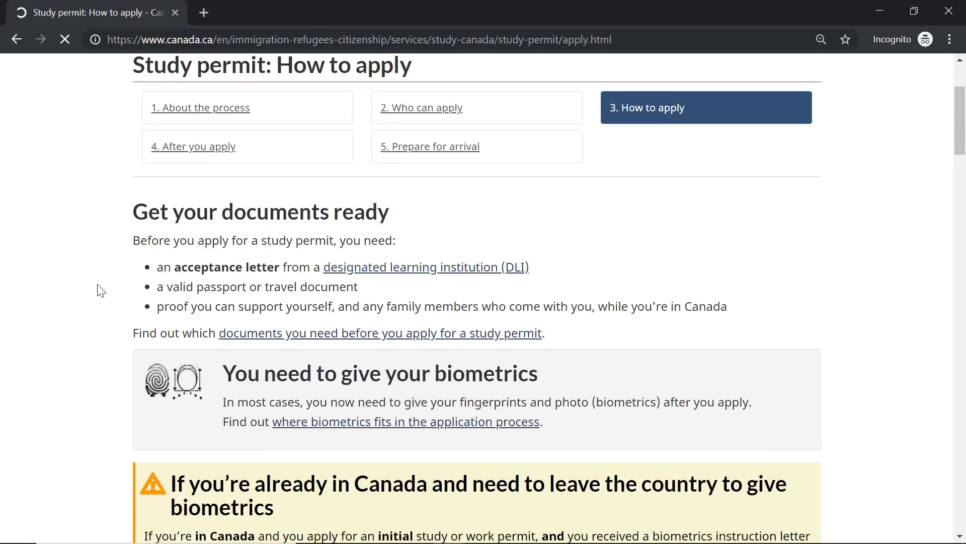
{"action": "scroll", "coordinate": [101, 291], "scroll_direction": "up", "scroll_amount": 3}
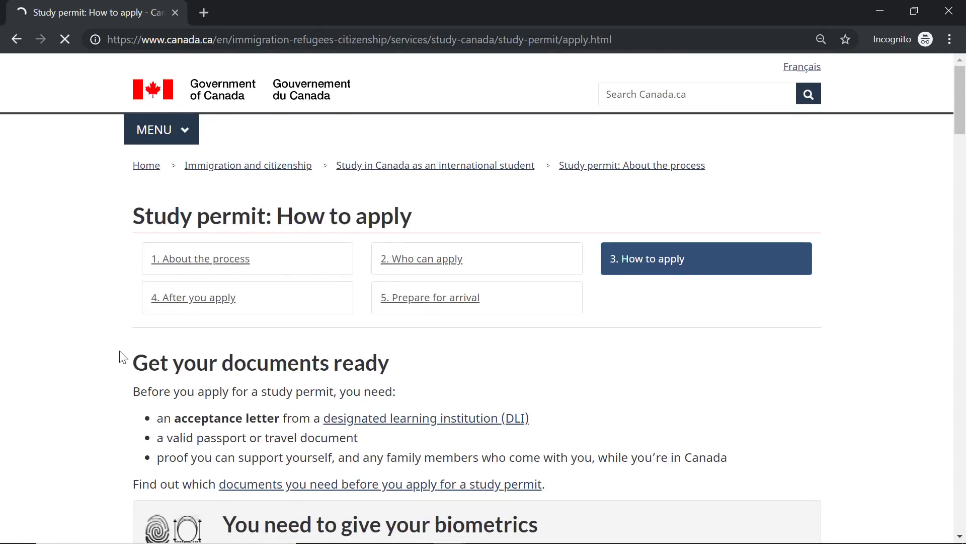
{"action": "scroll", "coordinate": [69, 333], "scroll_direction": "down", "scroll_amount": 10}
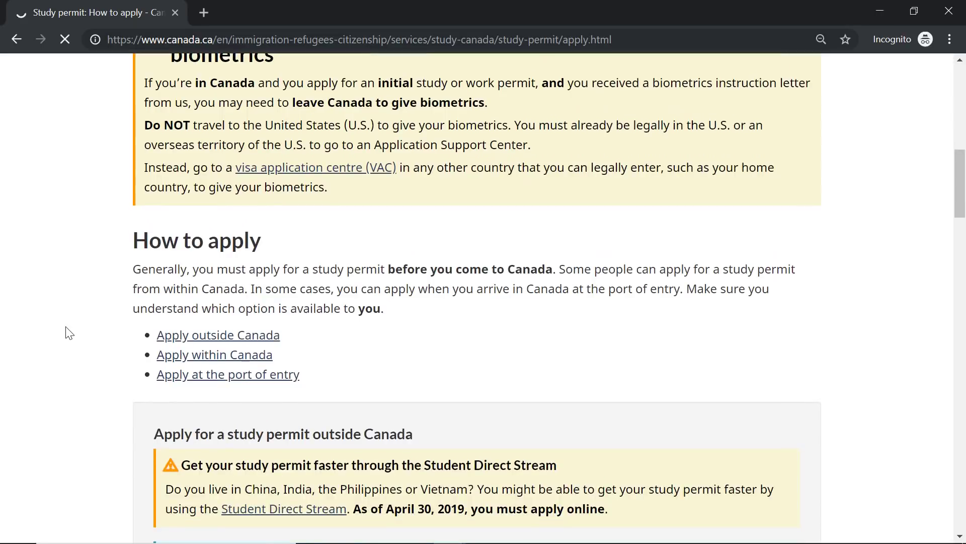
{"action": "scroll", "coordinate": [69, 334], "scroll_direction": "up", "scroll_amount": 4}
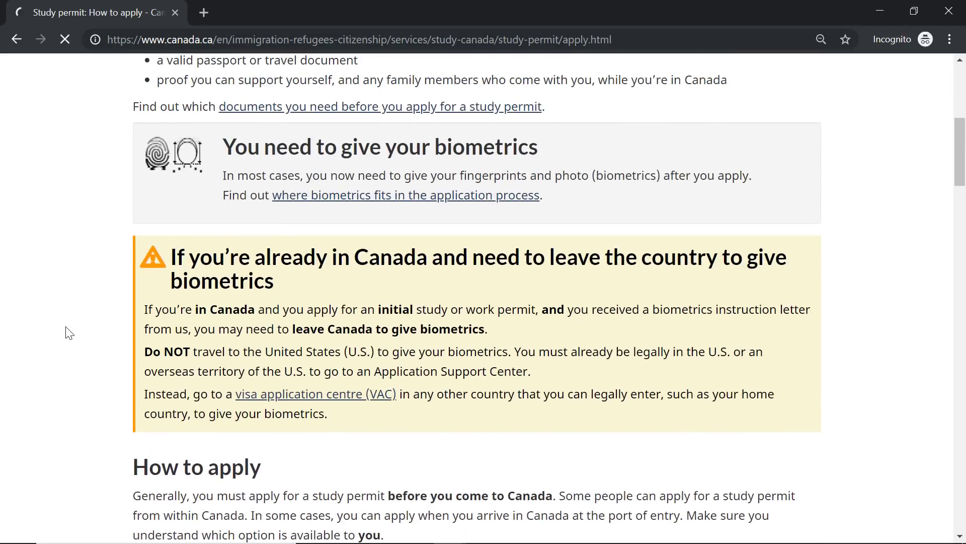
{"action": "scroll", "coordinate": [69, 333], "scroll_direction": "down", "scroll_amount": 3}
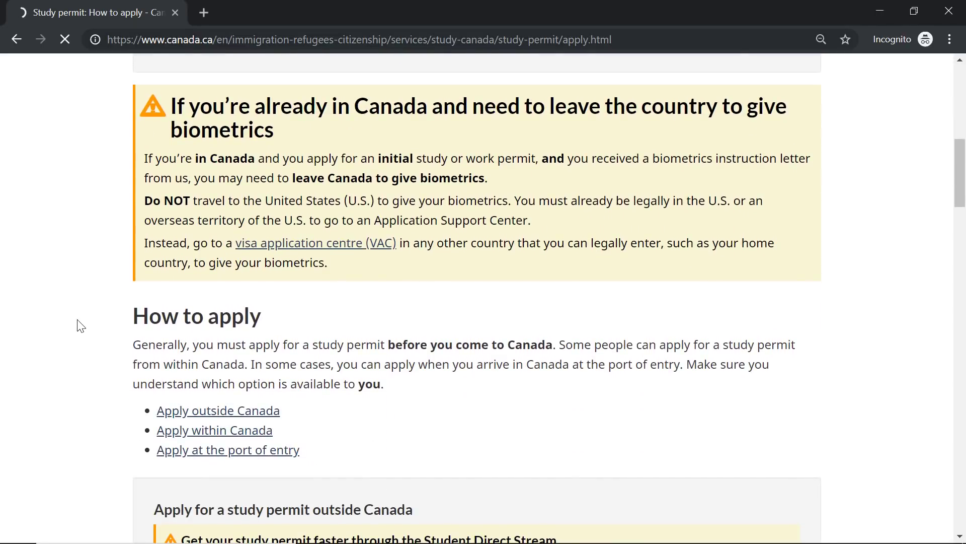
{"action": "scroll", "coordinate": [59, 310], "scroll_direction": "down", "scroll_amount": 3}
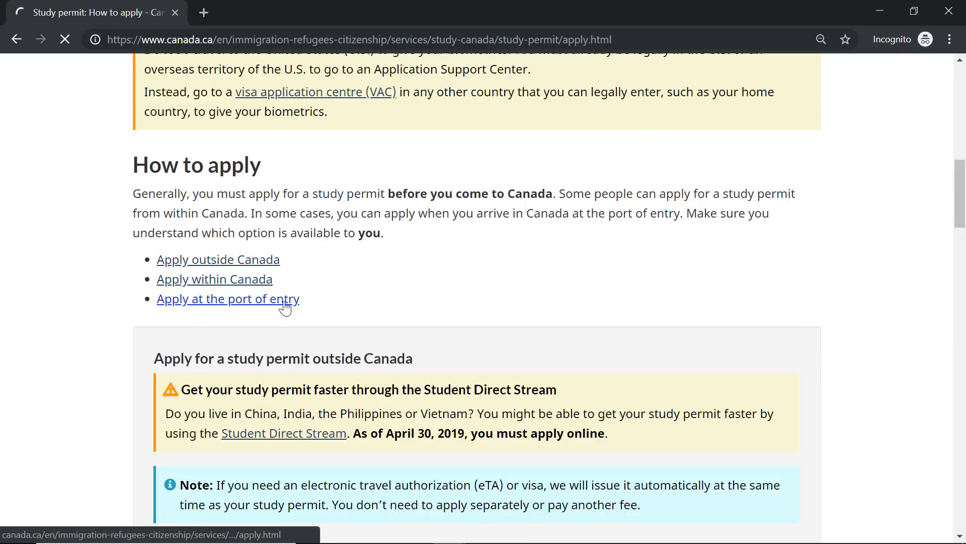
{"action": "scroll", "coordinate": [108, 284], "scroll_direction": "down", "scroll_amount": 12}
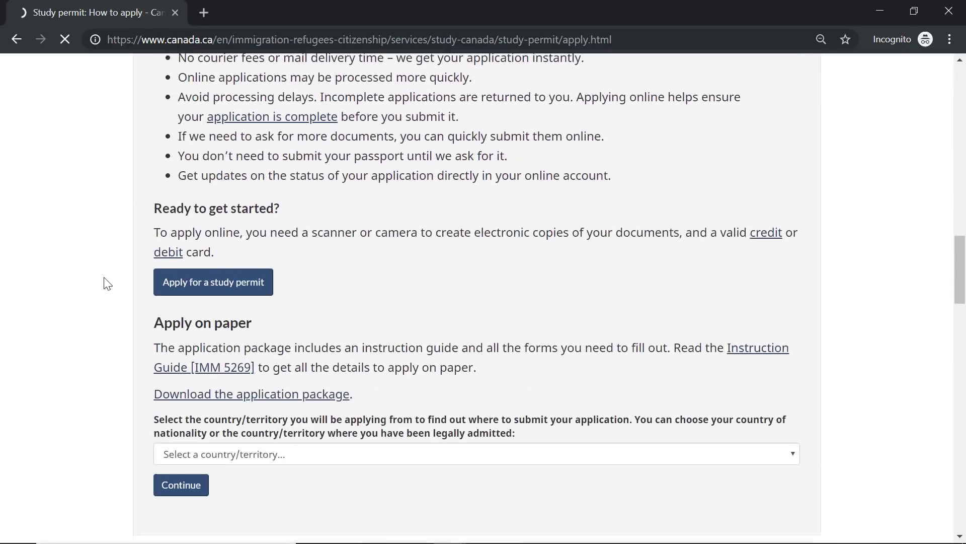
{"action": "scroll", "coordinate": [108, 284], "scroll_direction": "up", "scroll_amount": 11}
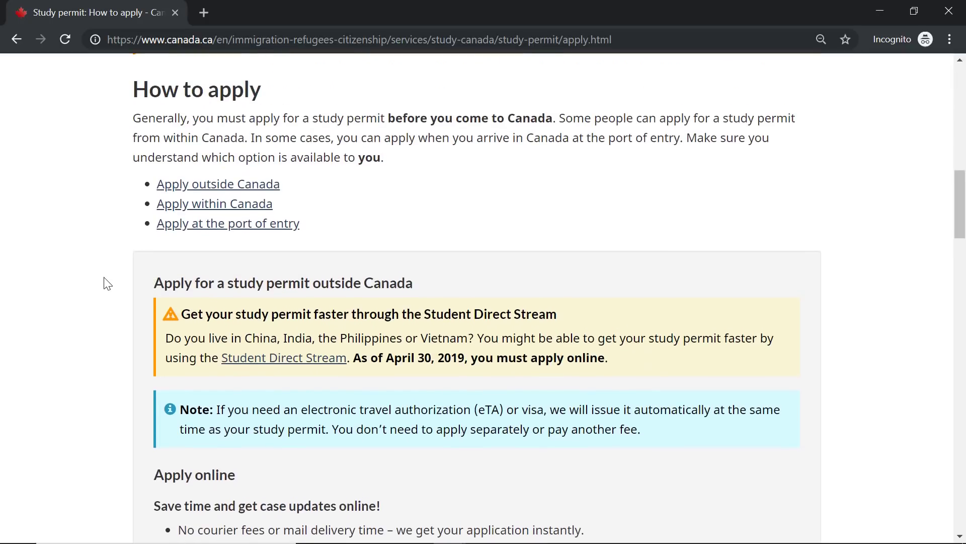
{"action": "scroll", "coordinate": [109, 283], "scroll_direction": "down", "scroll_amount": 6}
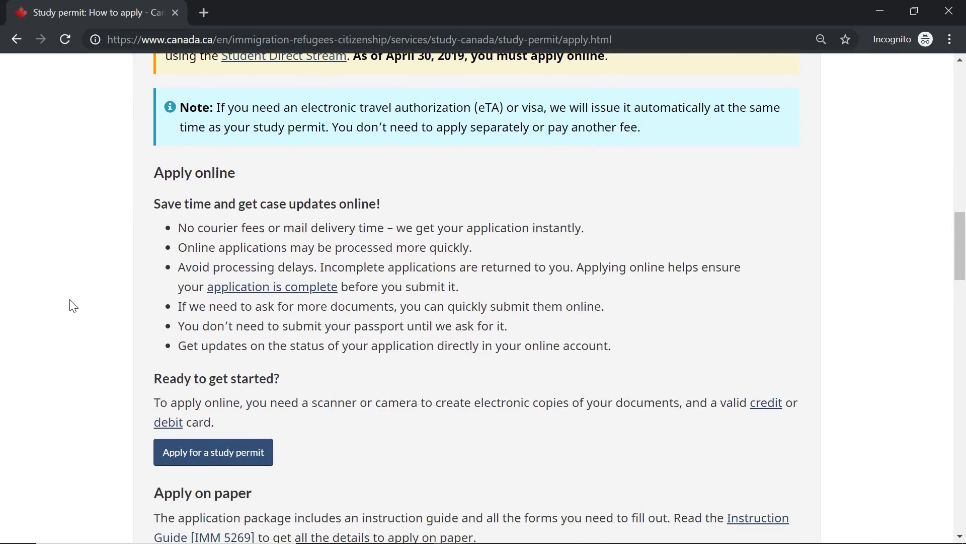
{"action": "scroll", "coordinate": [71, 304], "scroll_direction": "down", "scroll_amount": 3}
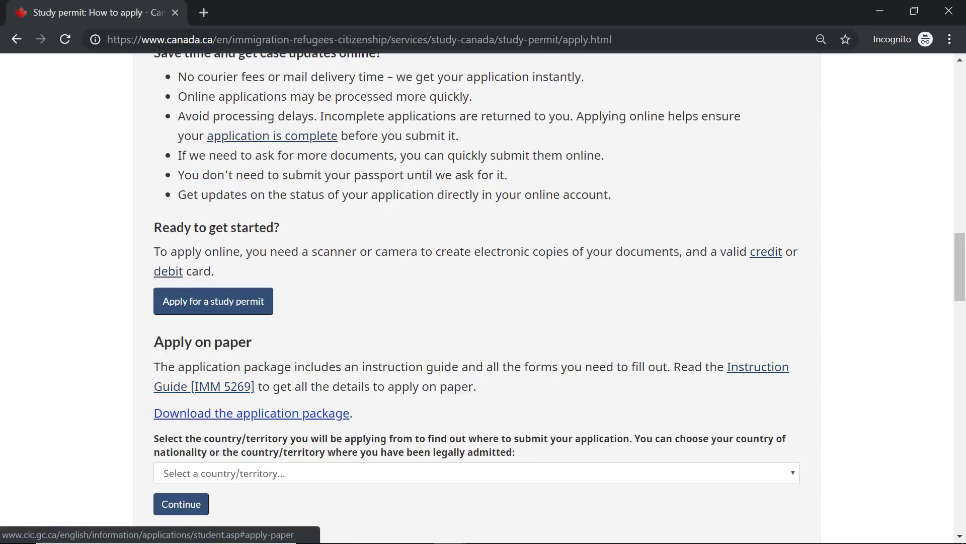
Compare the two ways to submit a study permit application, highlighting the Apply on paper and Apply online headings.
{"action": "scroll", "coordinate": [307, 425], "scroll_direction": "down", "scroll_amount": 1}
{"action": "scroll", "coordinate": [253, 361], "scroll_direction": "up", "scroll_amount": 3}
{"action": "scroll", "coordinate": [271, 347], "scroll_direction": "down", "scroll_amount": 2}
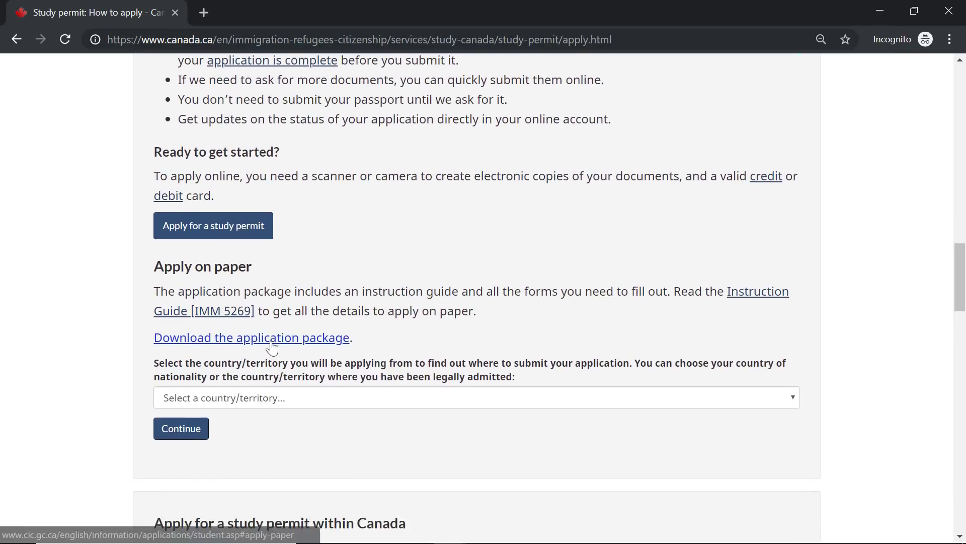
{"action": "scroll", "coordinate": [269, 345], "scroll_direction": "up", "scroll_amount": 2}
{"action": "left_click_drag", "start_coordinate": [257, 418], "coordinate": [151, 421]}
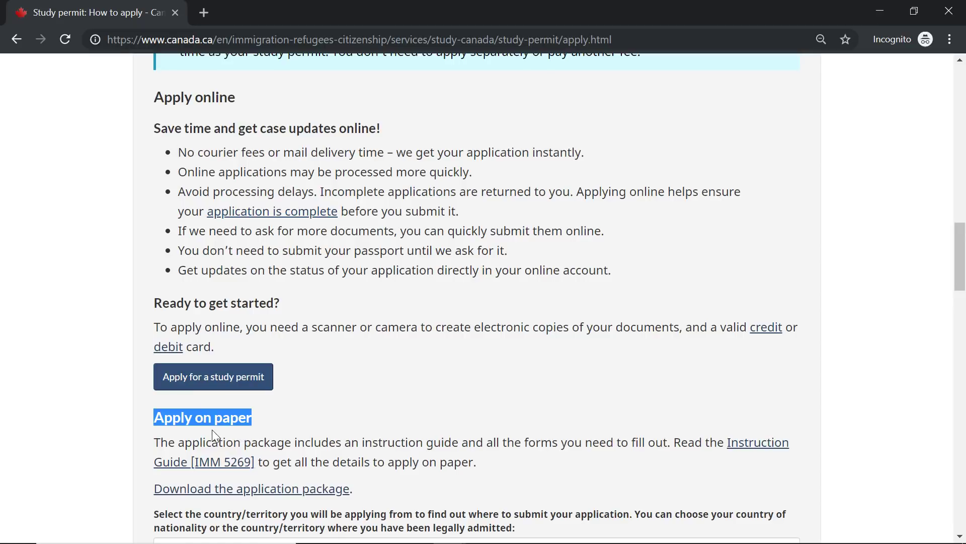
{"action": "left_click_drag", "start_coordinate": [153, 96], "coordinate": [240, 100]}
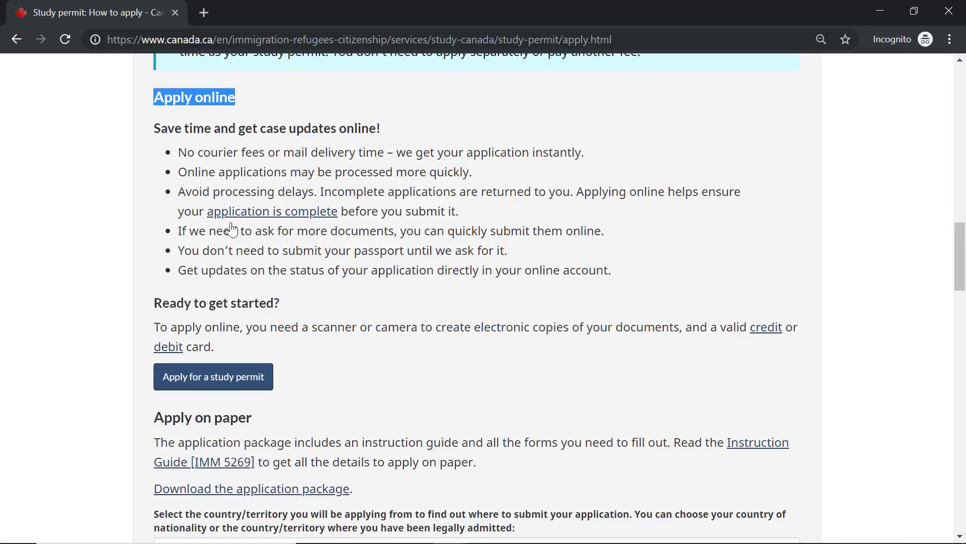
{"action": "left_click", "coordinate": [202, 417]}
{"action": "left_click_drag", "start_coordinate": [153, 417], "coordinate": [253, 417]}
{"action": "left_click", "coordinate": [256, 417]}
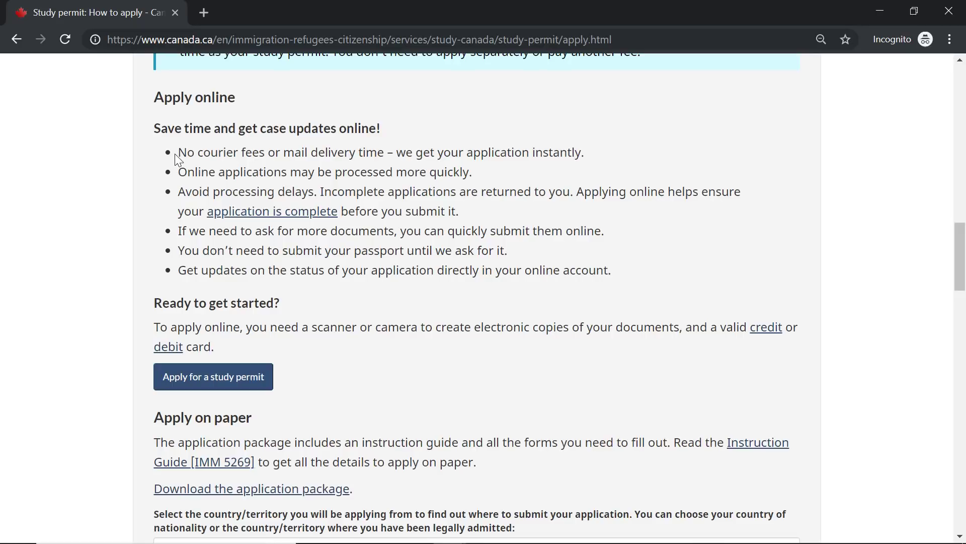
Read and highlight the advantages listed under "Save time and get case updates online!" and check the Apply on paper description.
{"action": "left_click_drag", "start_coordinate": [176, 153], "coordinate": [413, 153]}
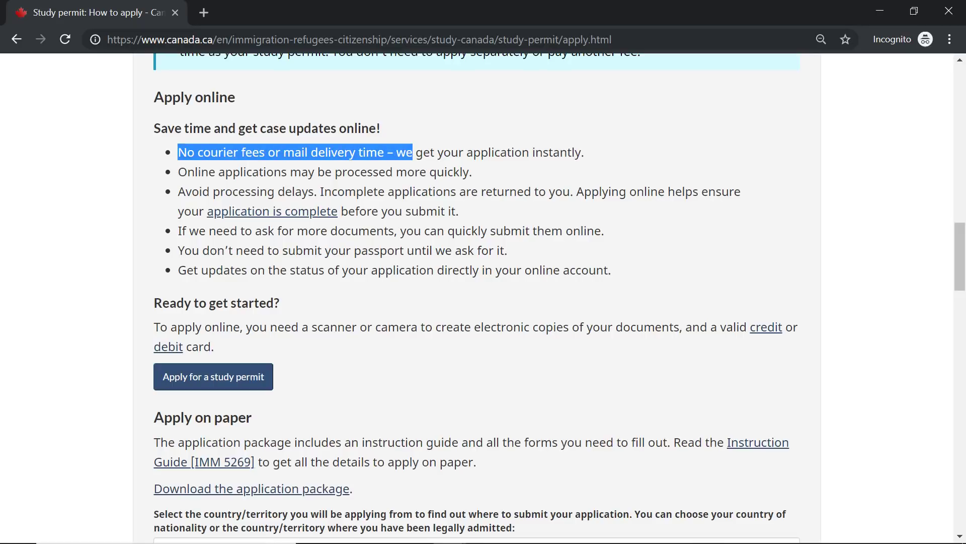
{"action": "left_click_drag", "start_coordinate": [160, 128], "coordinate": [355, 129]}
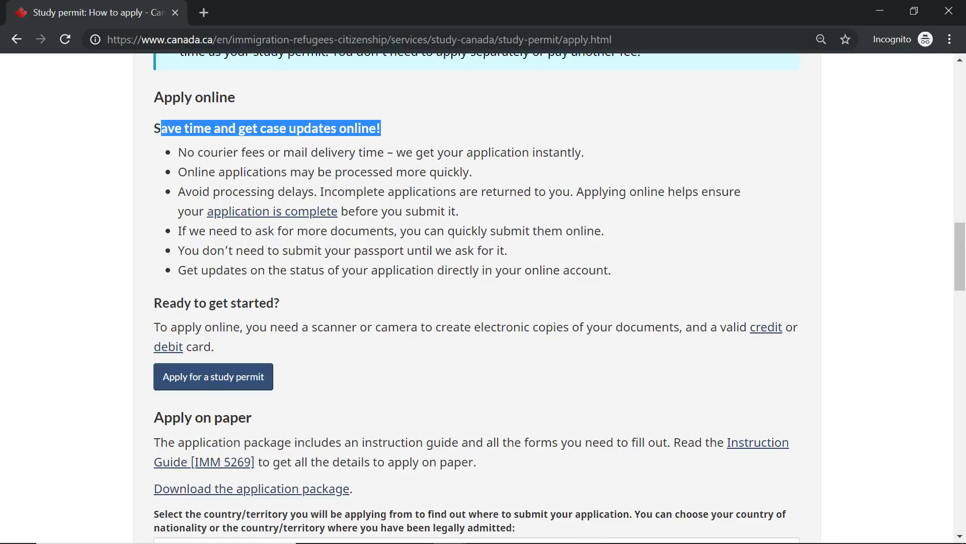
{"action": "left_click_drag", "start_coordinate": [186, 191], "coordinate": [324, 191]}
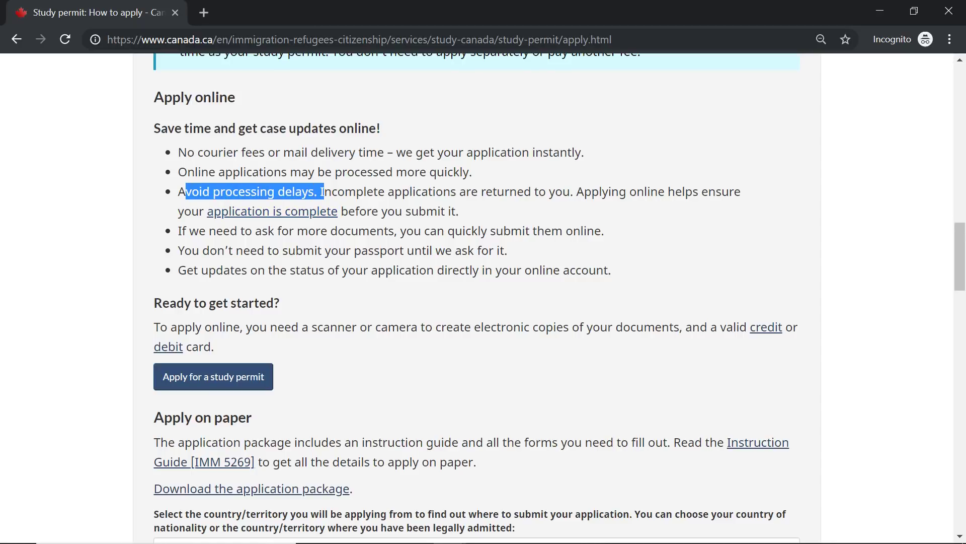
{"action": "left_click_drag", "start_coordinate": [182, 230], "coordinate": [573, 231]}
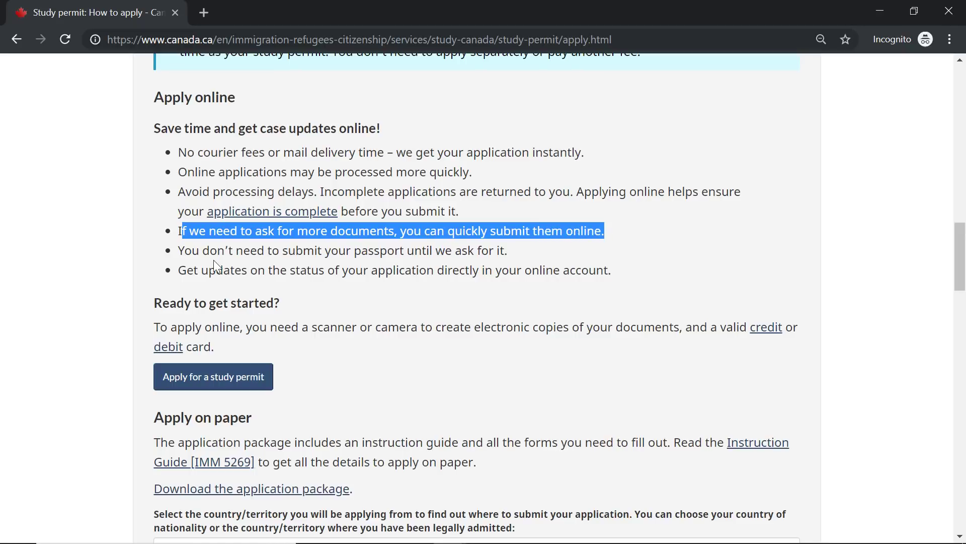
{"action": "left_click_drag", "start_coordinate": [184, 250], "coordinate": [509, 253]}
{"action": "left_click_drag", "start_coordinate": [199, 269], "coordinate": [636, 273]}
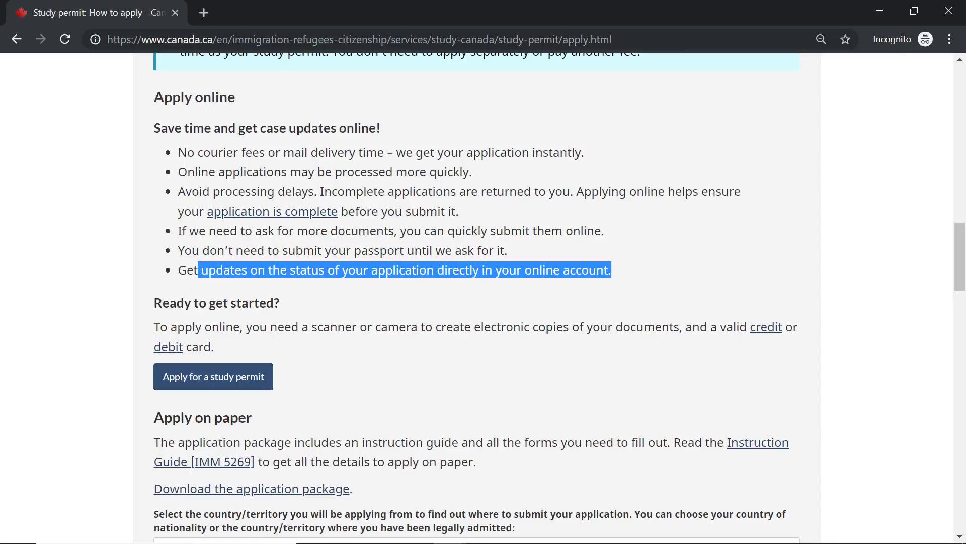
{"action": "left_click_drag", "start_coordinate": [153, 129], "coordinate": [649, 277]}
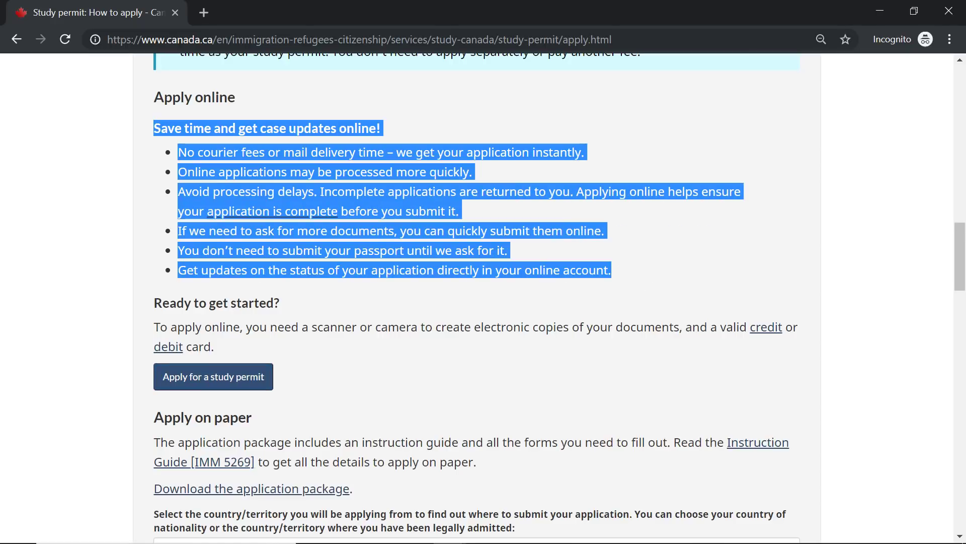
{"action": "scroll", "coordinate": [338, 473], "scroll_direction": "down", "scroll_amount": 1}
{"action": "left_click_drag", "start_coordinate": [155, 372], "coordinate": [483, 378]}
{"action": "left_click", "coordinate": [389, 347]}
{"action": "scroll", "coordinate": [389, 347], "scroll_direction": "up", "scroll_amount": 1}
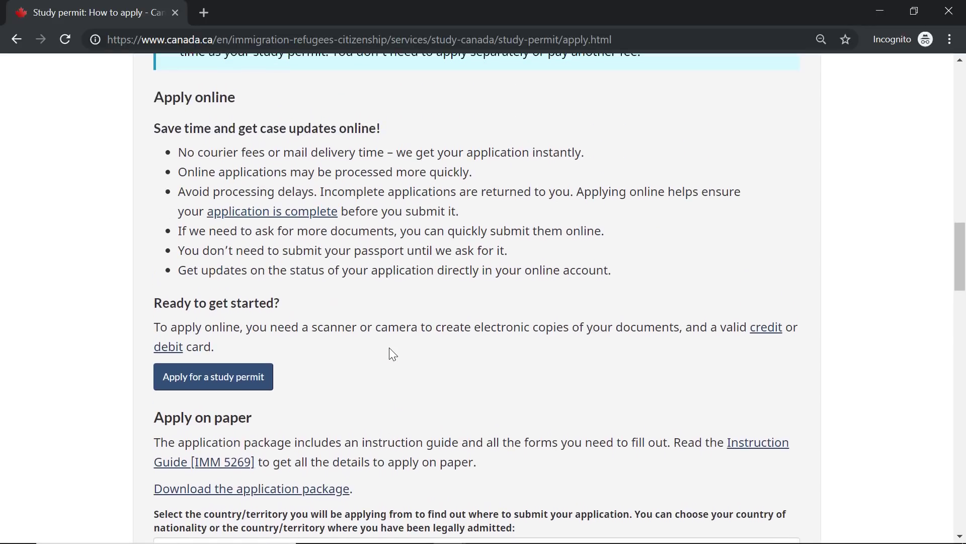
{"action": "left_click_drag", "start_coordinate": [153, 129], "coordinate": [221, 128]}
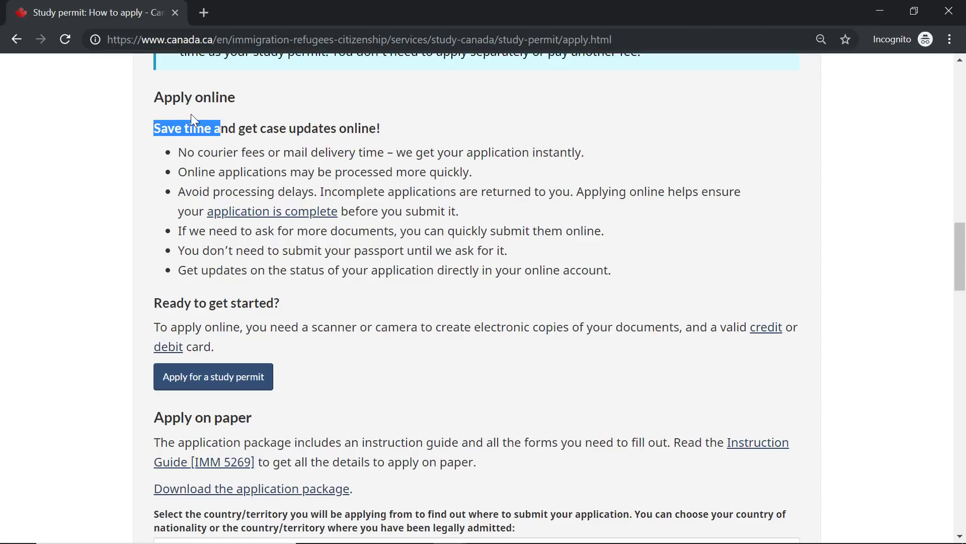
Start the online study permit application and review the account login options, highlighting Sign-In Partner and GCKey.
{"action": "left_click", "coordinate": [230, 384]}
{"action": "scroll", "coordinate": [475, 328], "scroll_direction": "down", "scroll_amount": 3}
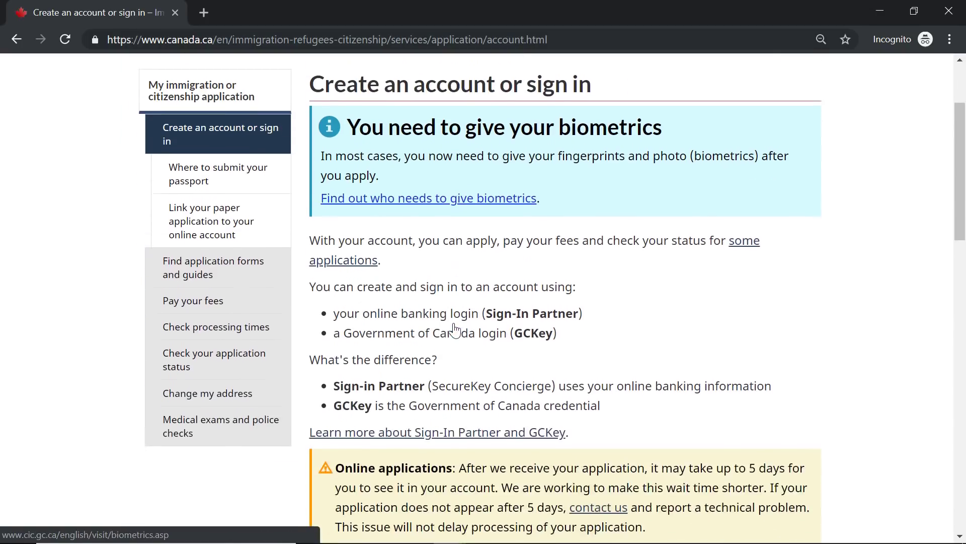
{"action": "left_click_drag", "start_coordinate": [315, 268], "coordinate": [576, 275]}
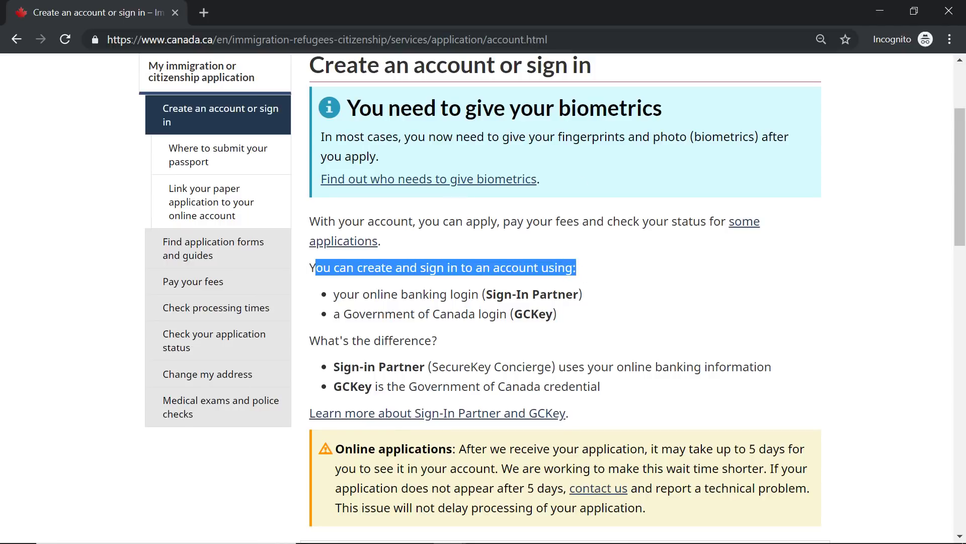
{"action": "left_click_drag", "start_coordinate": [332, 297], "coordinate": [590, 298]}
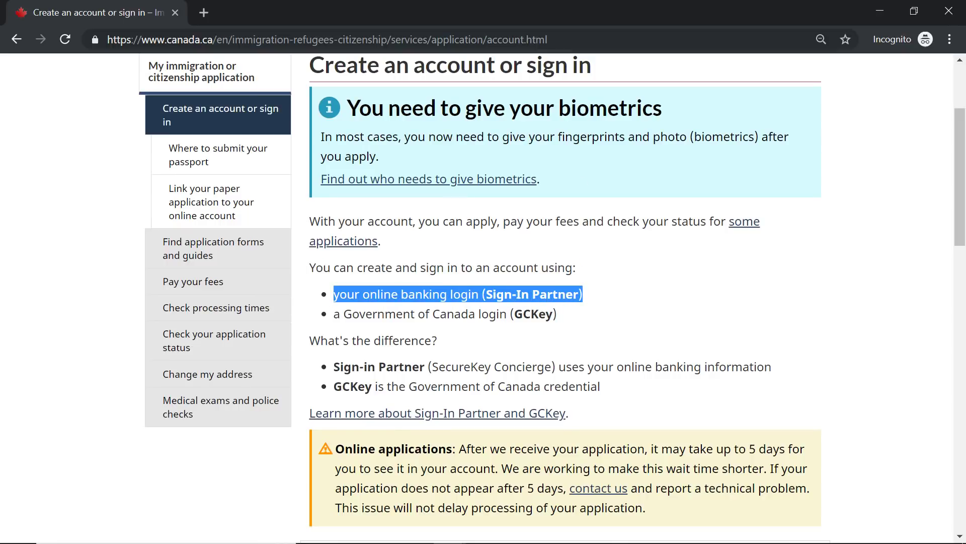
{"action": "left_click_drag", "start_coordinate": [333, 314], "coordinate": [567, 320]}
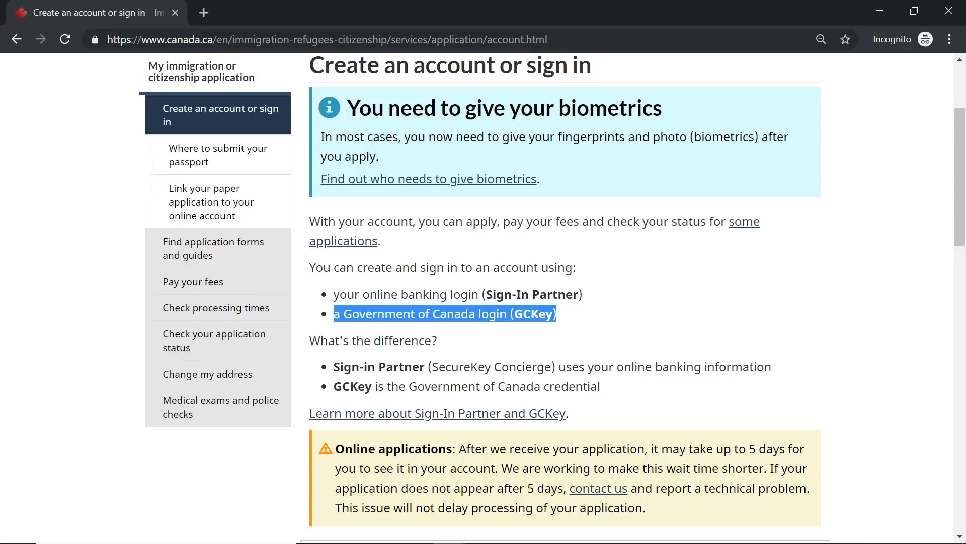
{"action": "scroll", "coordinate": [553, 297], "scroll_direction": "down", "scroll_amount": 1}
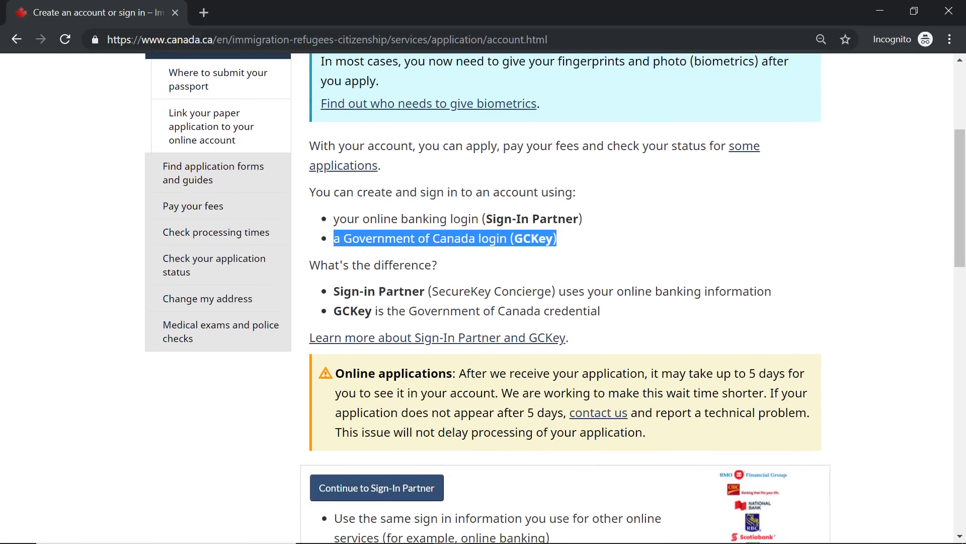
{"action": "scroll", "coordinate": [565, 302], "scroll_direction": "down", "scroll_amount": 4}
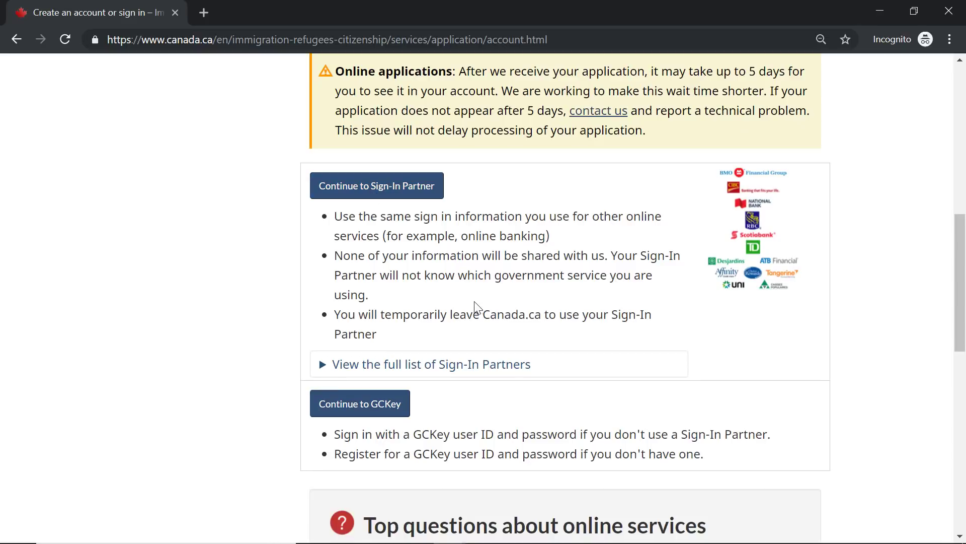
Continue to the GCKey sign-in page and activate the Username field.
{"action": "left_click", "coordinate": [335, 405]}
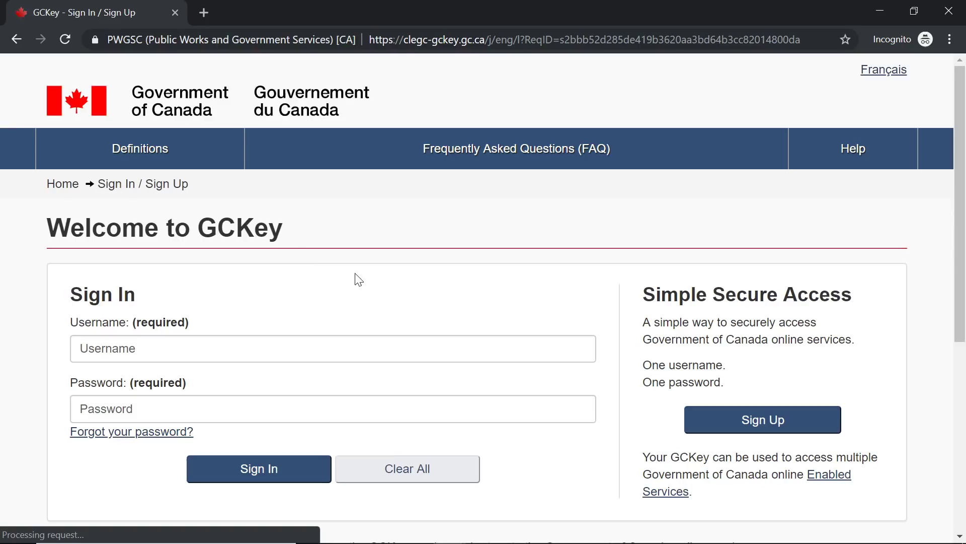
{"action": "scroll", "coordinate": [355, 276], "scroll_direction": "down", "scroll_amount": 4}
{"action": "left_click", "coordinate": [216, 196]}
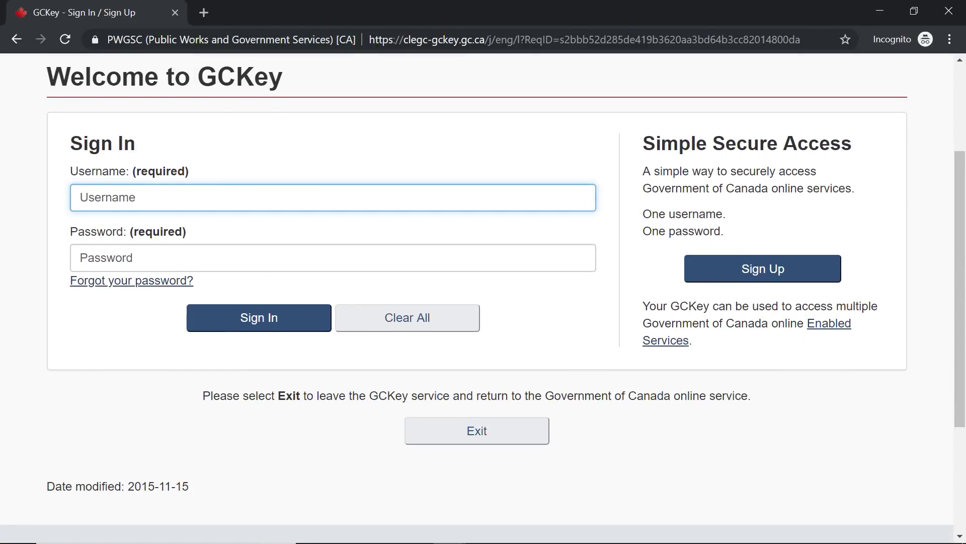
Find Start an application on the account home page and open Apply to come to Canada.
{"action": "scroll", "coordinate": [811, 410], "scroll_direction": "up", "scroll_amount": 3}
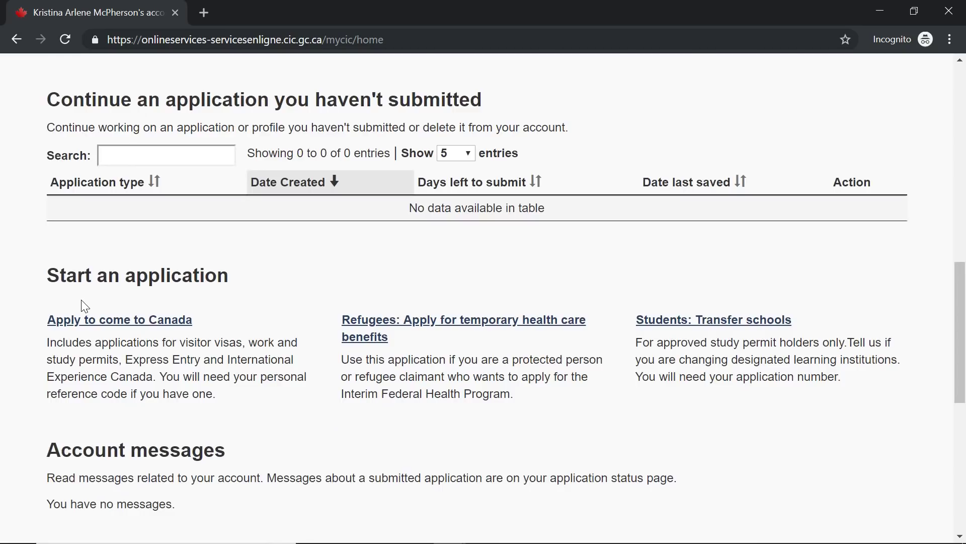
{"action": "scroll", "coordinate": [83, 305], "scroll_direction": "up", "scroll_amount": 2}
{"action": "scroll", "coordinate": [84, 305], "scroll_direction": "down", "scroll_amount": 2}
{"action": "left_click_drag", "start_coordinate": [46, 275], "coordinate": [250, 283]}
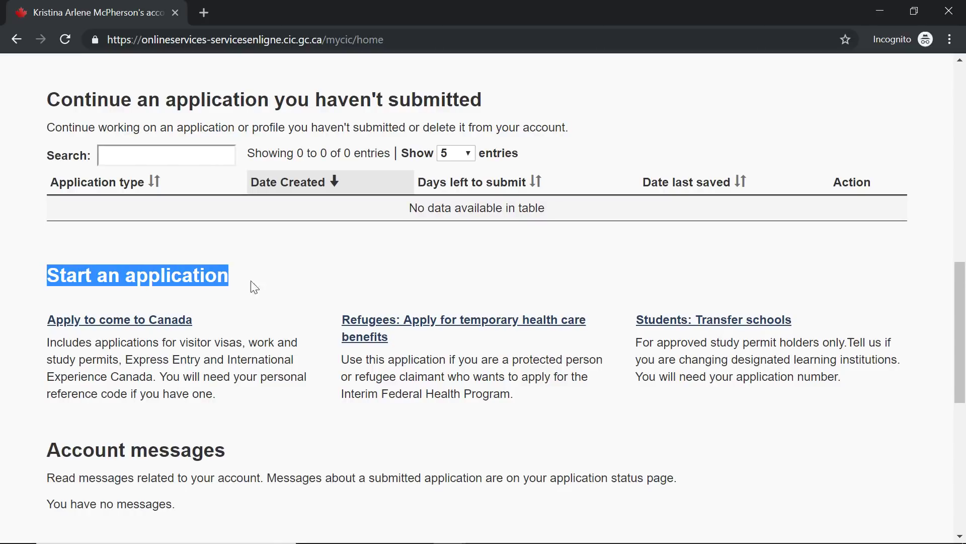
{"action": "left_click", "coordinate": [102, 320]}
Review the Personal Reference Code instructions and start the eligibility check for a visitor visa, study and/or work permit without a code.
{"action": "scroll", "coordinate": [205, 300], "scroll_direction": "down", "scroll_amount": 3}
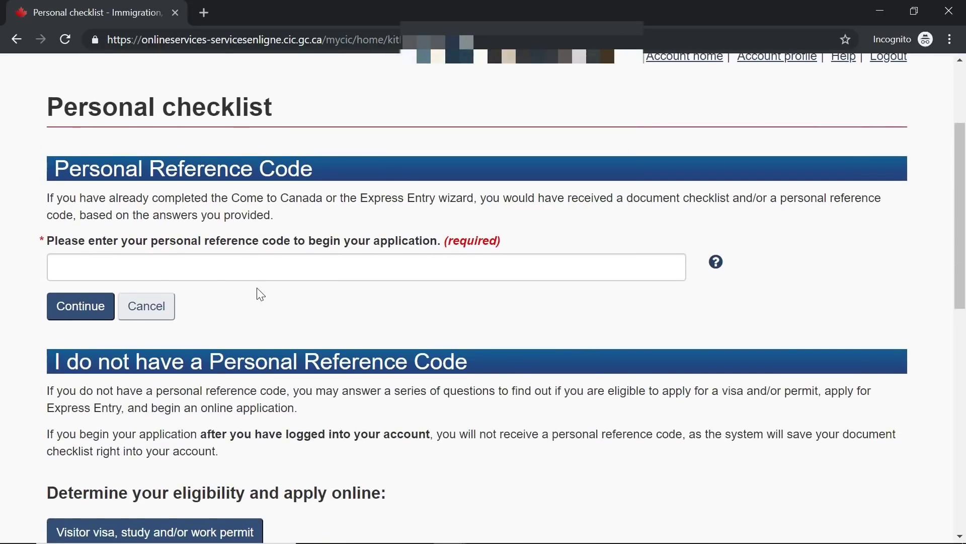
{"action": "scroll", "coordinate": [260, 294], "scroll_direction": "down", "scroll_amount": 2}
{"action": "scroll", "coordinate": [248, 205], "scroll_direction": "down", "scroll_amount": 2}
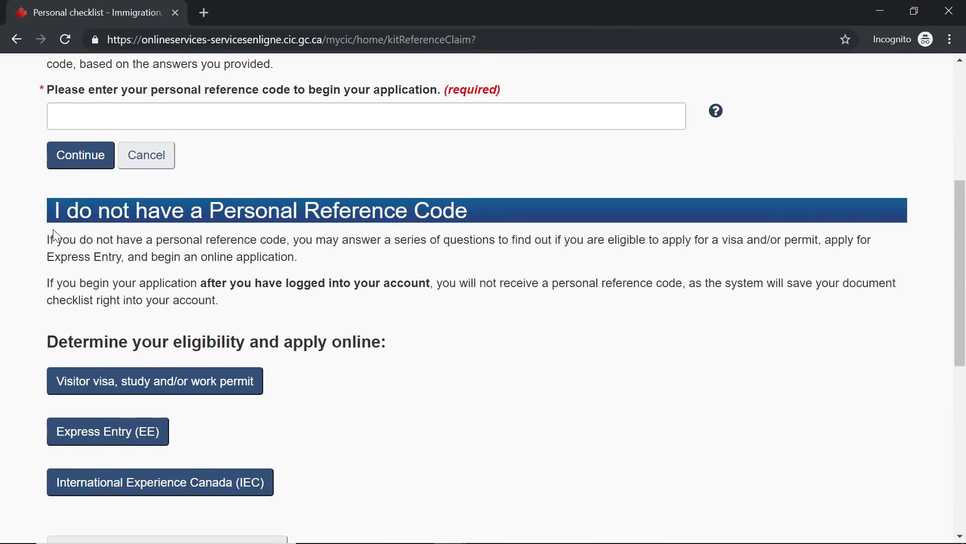
{"action": "left_click_drag", "start_coordinate": [45, 242], "coordinate": [287, 240]}
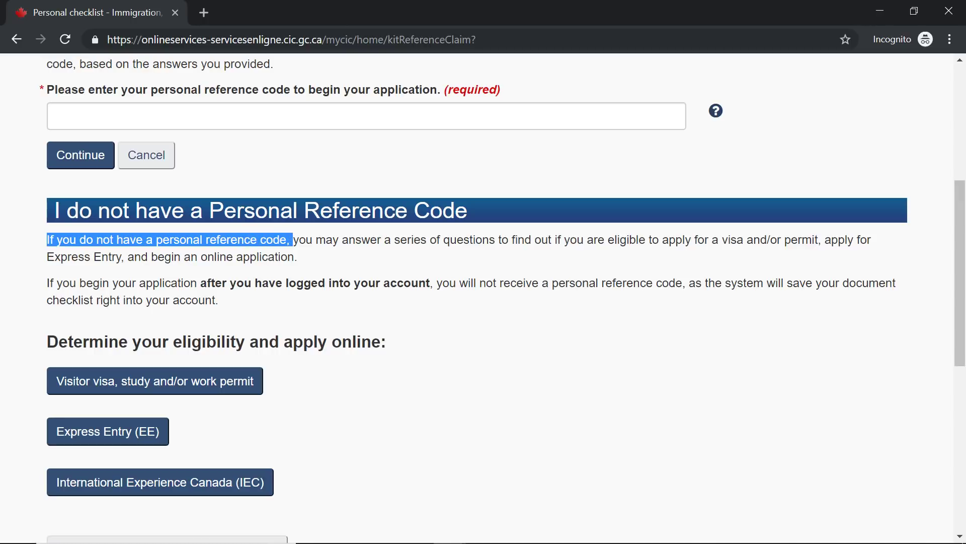
{"action": "scroll", "coordinate": [251, 226], "scroll_direction": "up", "scroll_amount": 4}
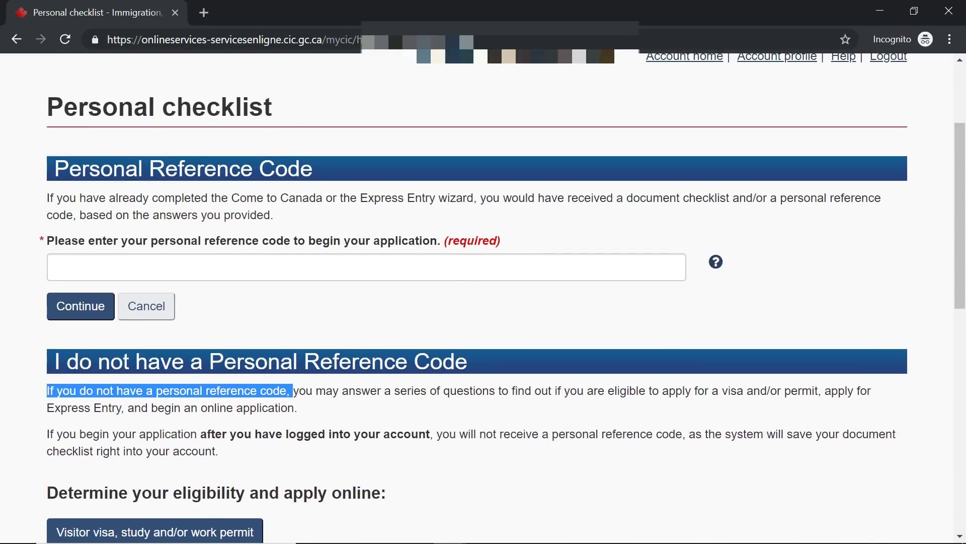
{"action": "scroll", "coordinate": [228, 274], "scroll_direction": "down", "scroll_amount": 3}
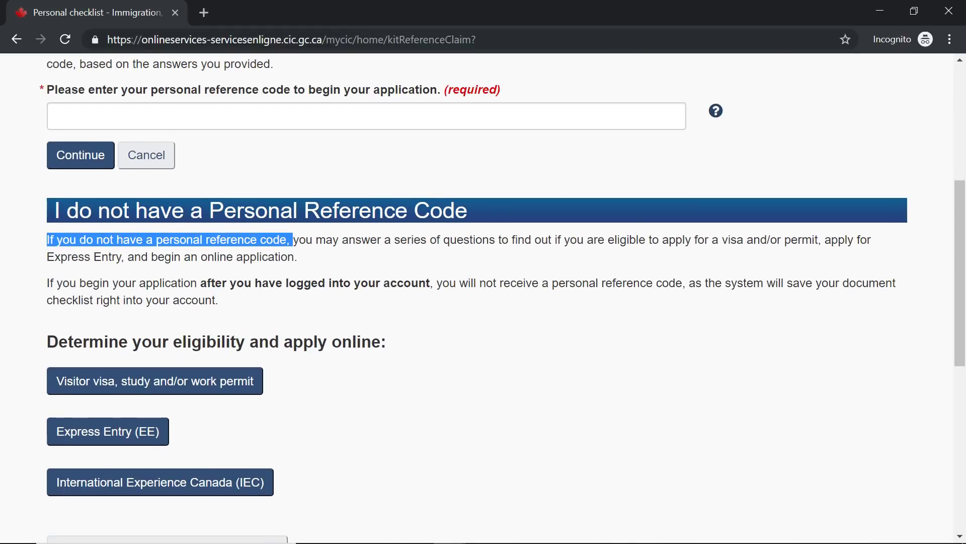
{"action": "left_click", "coordinate": [271, 267]}
{"action": "scroll", "coordinate": [271, 266], "scroll_direction": "down", "scroll_amount": 2}
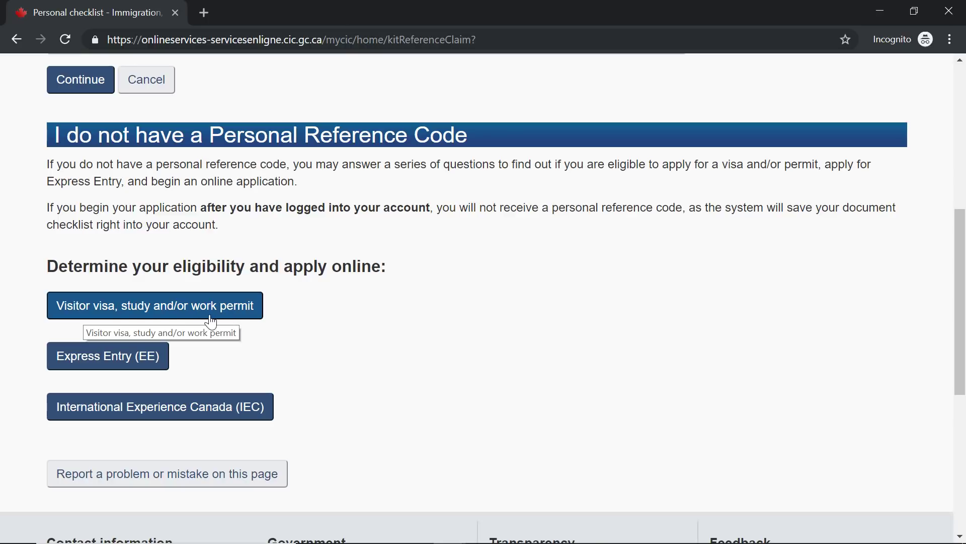
{"action": "left_click", "coordinate": [137, 306]}
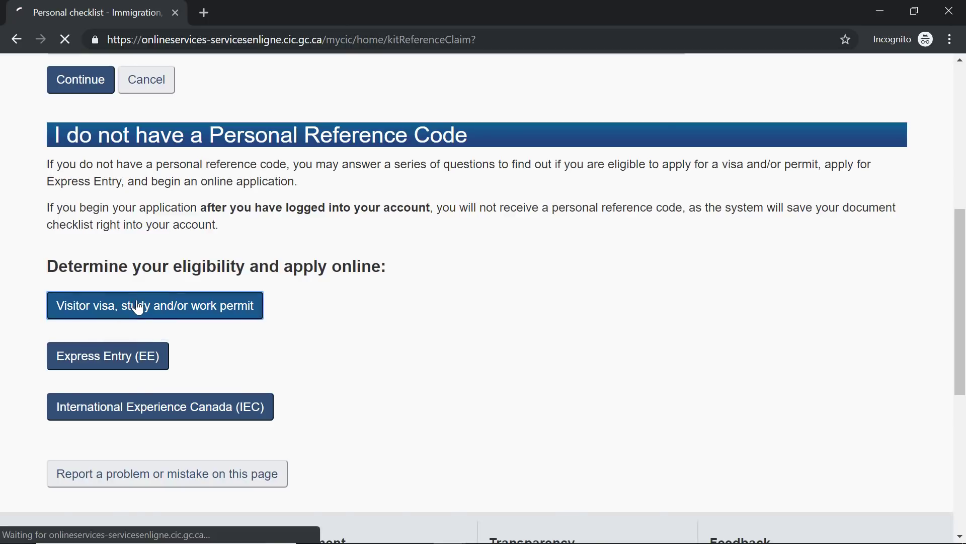
Set the purpose in Canada to Study and the planned stay to "Temporarily - more than 6 months".
{"action": "scroll", "coordinate": [44, 317], "scroll_direction": "down", "scroll_amount": 3}
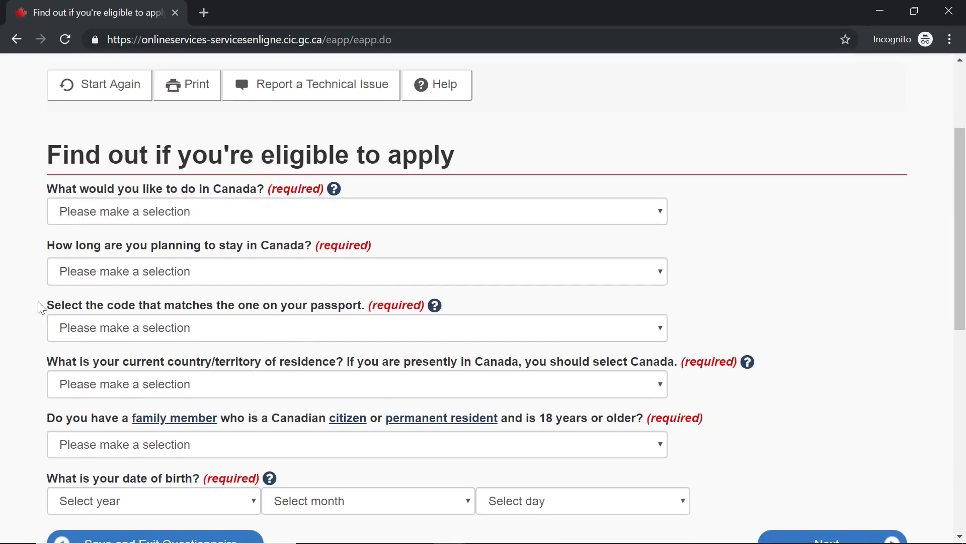
{"action": "left_click", "coordinate": [117, 211]}
{"action": "left_click", "coordinate": [115, 249]}
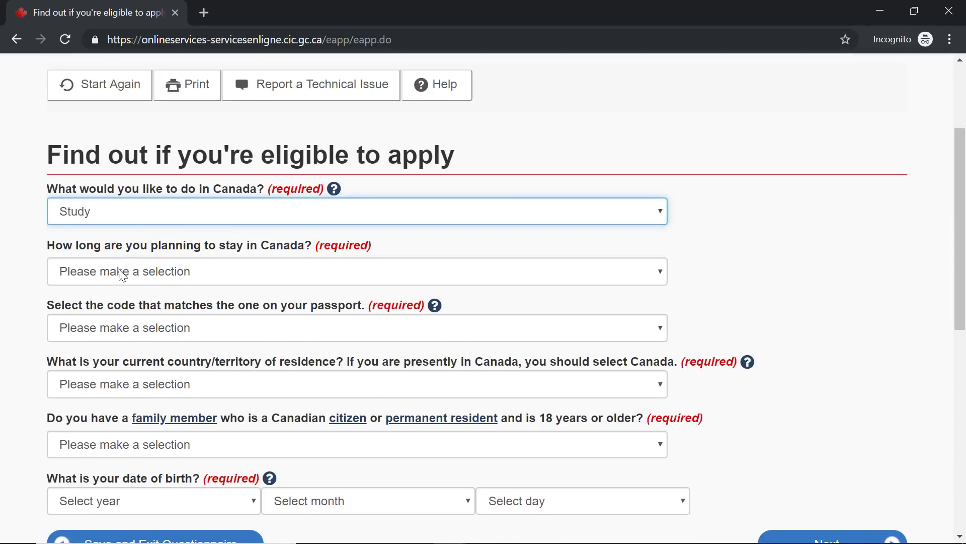
{"action": "left_click", "coordinate": [120, 273]}
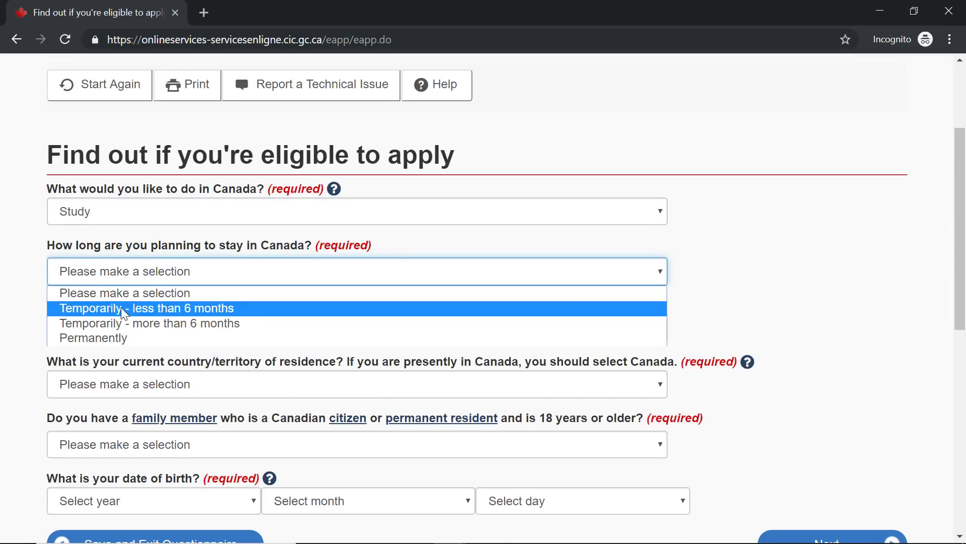
{"action": "left_click", "coordinate": [123, 323]}
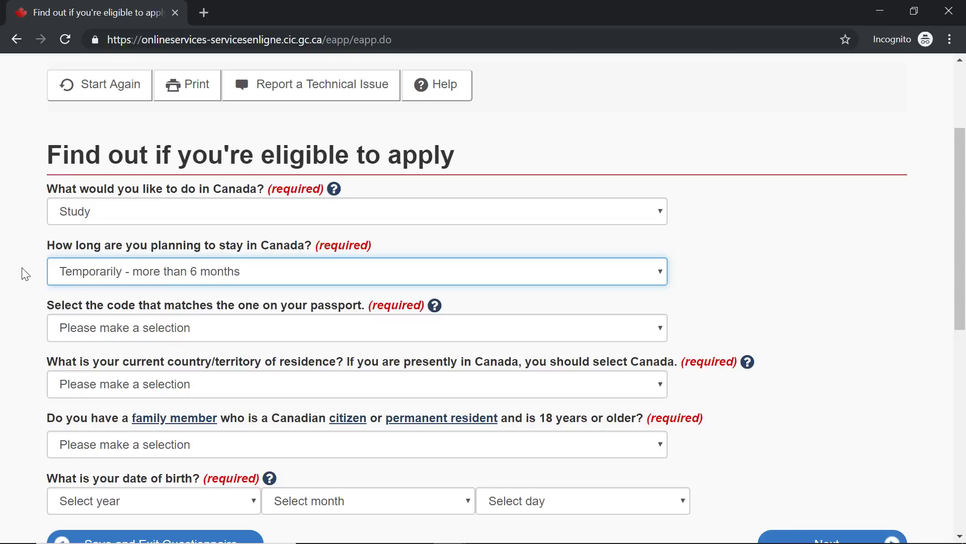
{"action": "left_click", "coordinate": [26, 239]}
Set the passport code to JAM (Jamaica) and the current country of residence to Jamaica.
{"action": "scroll", "coordinate": [26, 239], "scroll_direction": "down", "scroll_amount": 2}
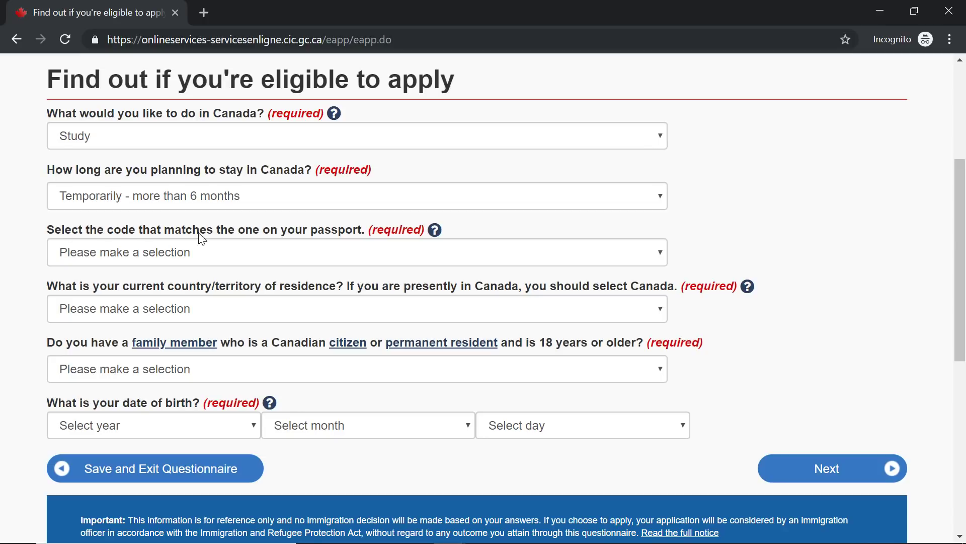
{"action": "left_click", "coordinate": [210, 248]}
{"action": "key", "text": "j"}
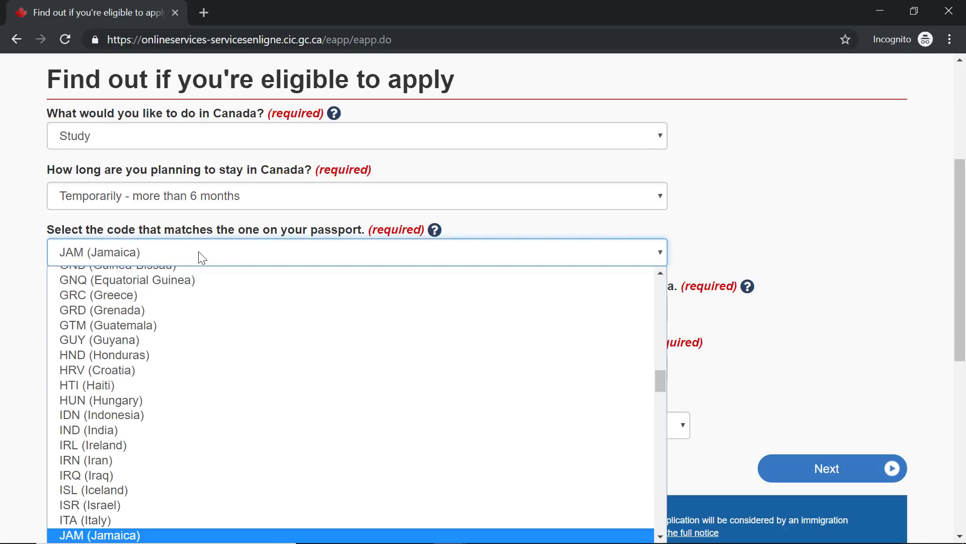
{"action": "left_click", "coordinate": [23, 261]}
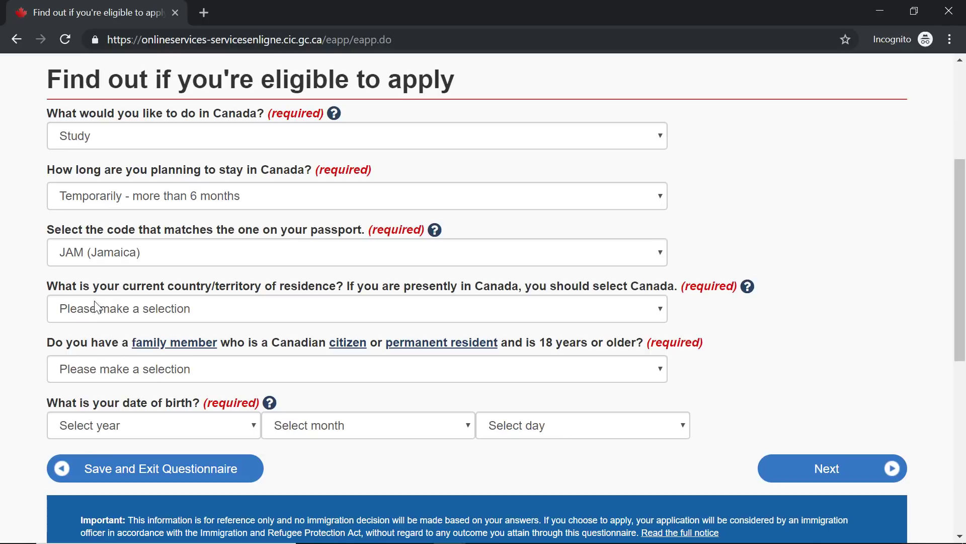
{"action": "left_click", "coordinate": [198, 313]}
{"action": "key", "text": "j"}
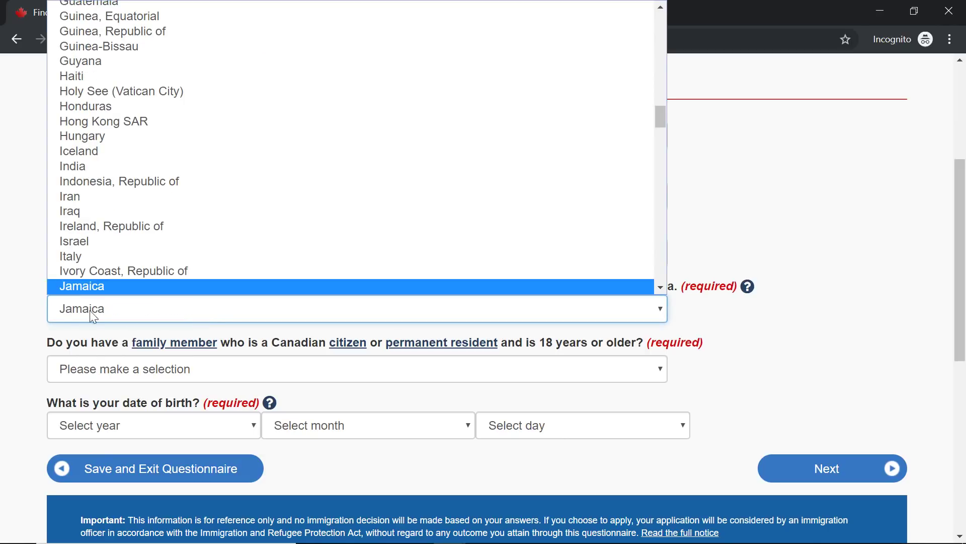
{"action": "left_click", "coordinate": [13, 306]}
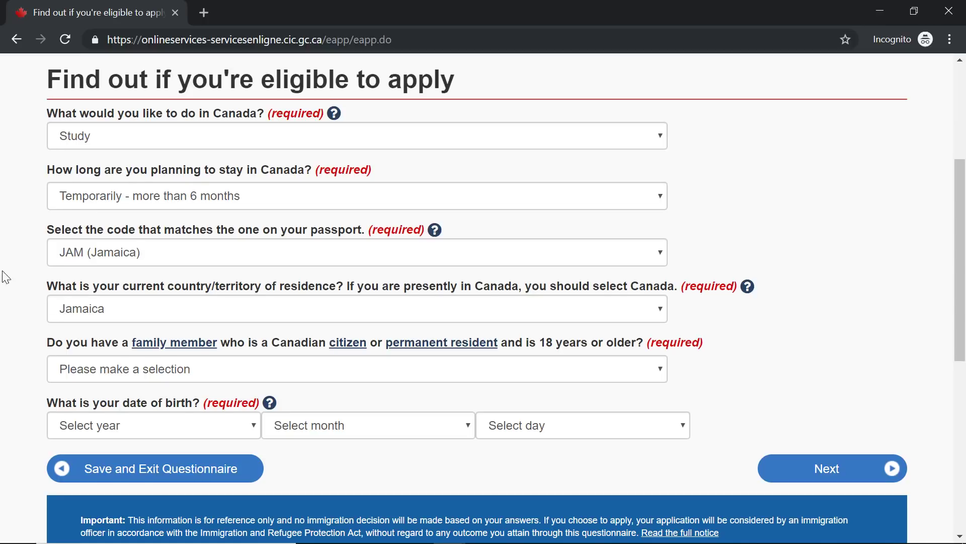
Answer Yes to having a family member aged 18 or older who is a Canadian citizen or permanent resident.
{"action": "scroll", "coordinate": [23, 276], "scroll_direction": "down", "scroll_amount": 1}
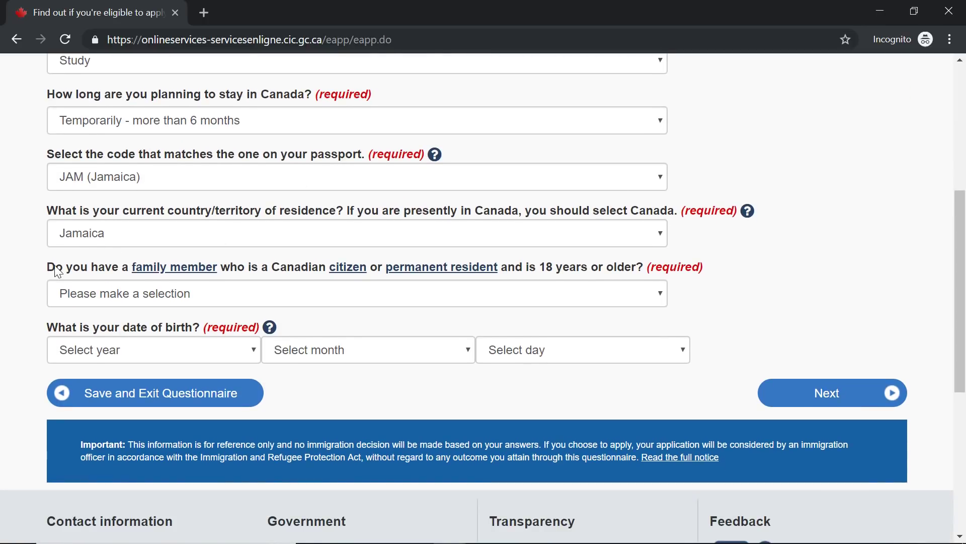
{"action": "left_click", "coordinate": [98, 301]}
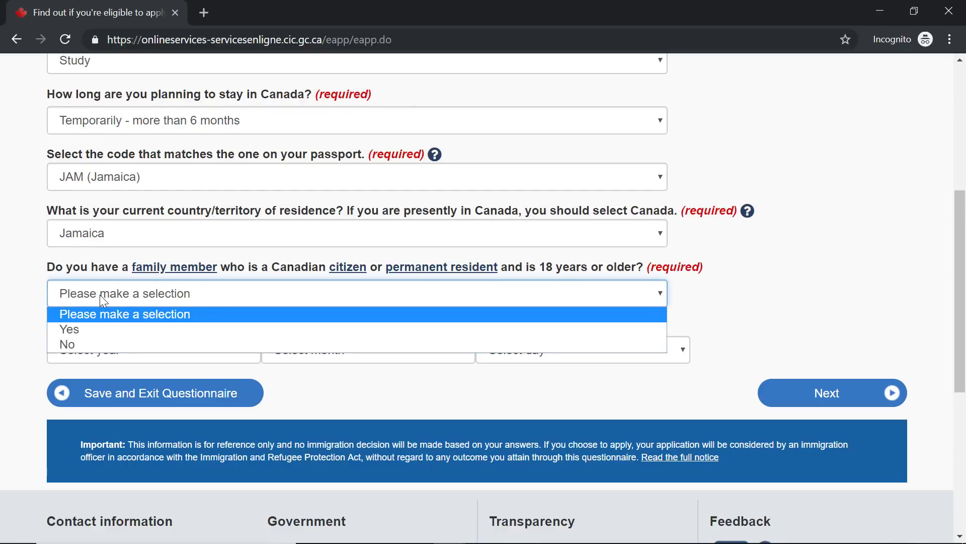
{"action": "left_click", "coordinate": [102, 328]}
Enter the applicant's date of birth and continue to the next page of the questionnaire.
{"action": "scroll", "coordinate": [47, 286], "scroll_direction": "down", "scroll_amount": 2}
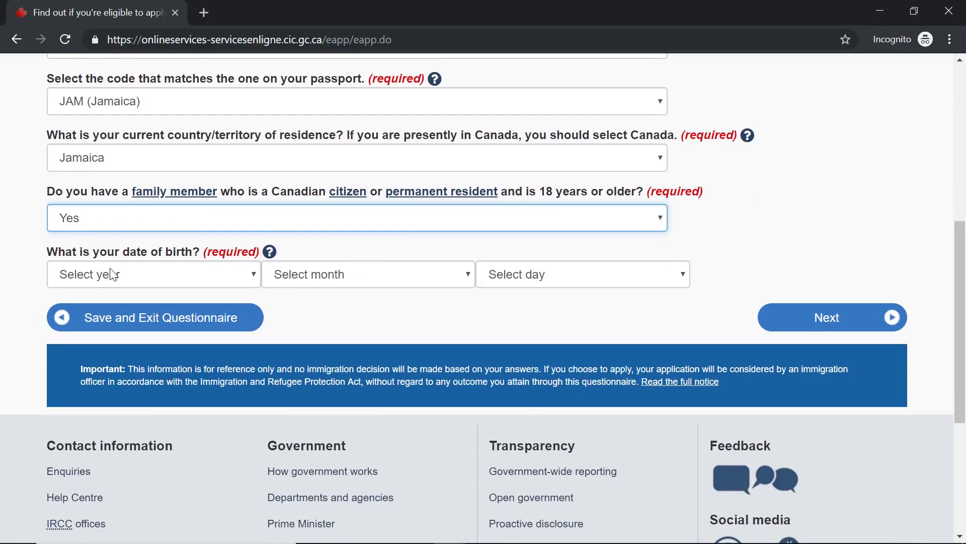
{"action": "left_click", "coordinate": [111, 274]}
{"action": "left_click", "coordinate": [115, 229]}
{"action": "scroll", "coordinate": [114, 229], "scroll_direction": "down", "scroll_amount": 2}
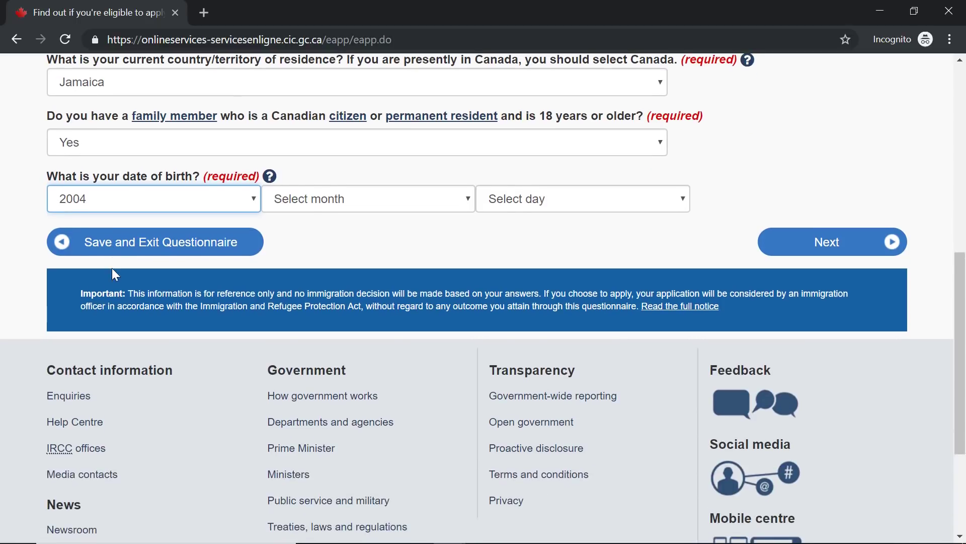
{"action": "left_click", "coordinate": [116, 207]}
{"action": "scroll", "coordinate": [118, 410], "scroll_direction": "down", "scroll_amount": 10}
{"action": "scroll", "coordinate": [114, 252], "scroll_direction": "up", "scroll_amount": 10}
{"action": "scroll", "coordinate": [125, 332], "scroll_direction": "down", "scroll_amount": 4}
{"action": "scroll", "coordinate": [122, 376], "scroll_direction": "up", "scroll_amount": 4}
{"action": "left_click", "coordinate": [122, 378]}
{"action": "left_click", "coordinate": [372, 199]}
{"action": "left_click", "coordinate": [312, 310]}
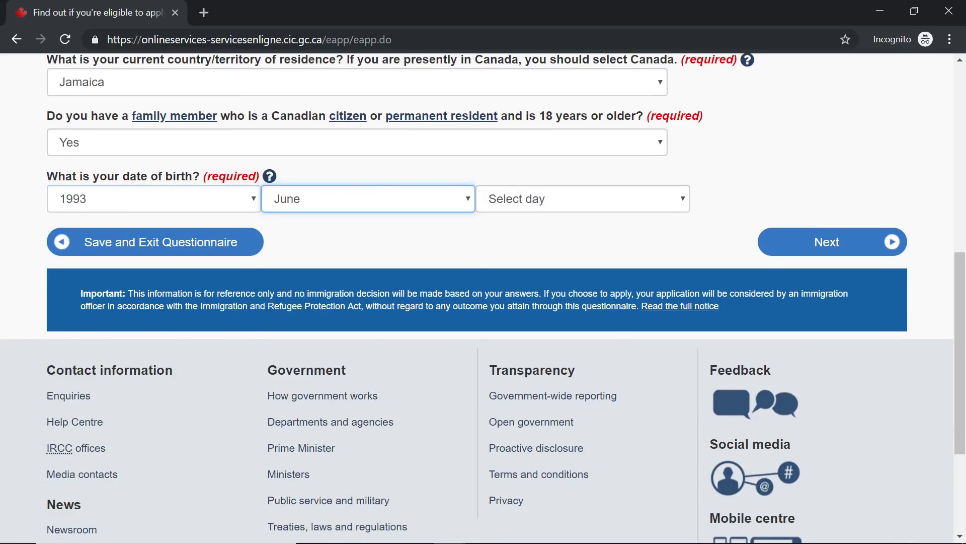
{"action": "left_click", "coordinate": [523, 199]}
{"action": "left_click", "coordinate": [544, 311]}
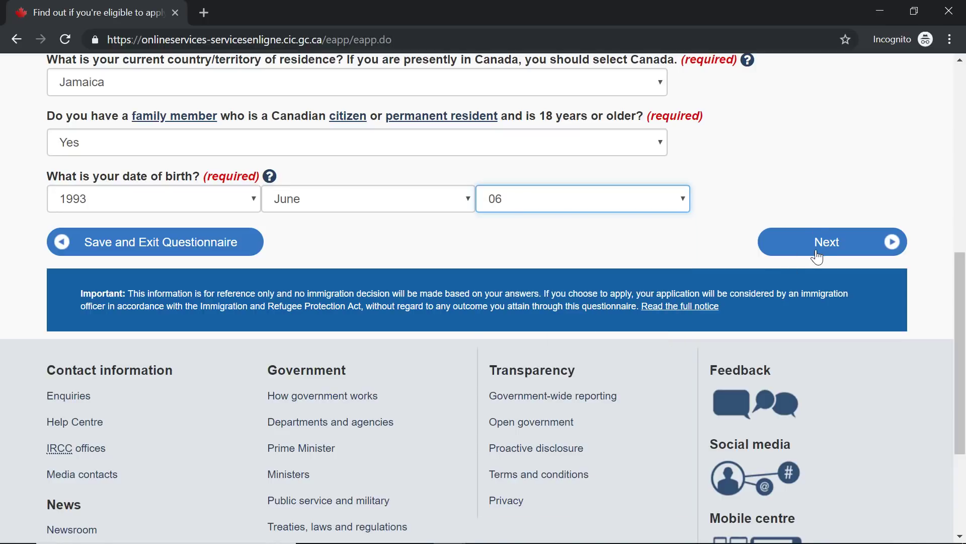
{"action": "left_click", "coordinate": [817, 255]}
Answer No to being a lawful permanent resident of the United States with a Green Card and continue the questionnaire.
{"action": "scroll", "coordinate": [60, 262], "scroll_direction": "down", "scroll_amount": 1}
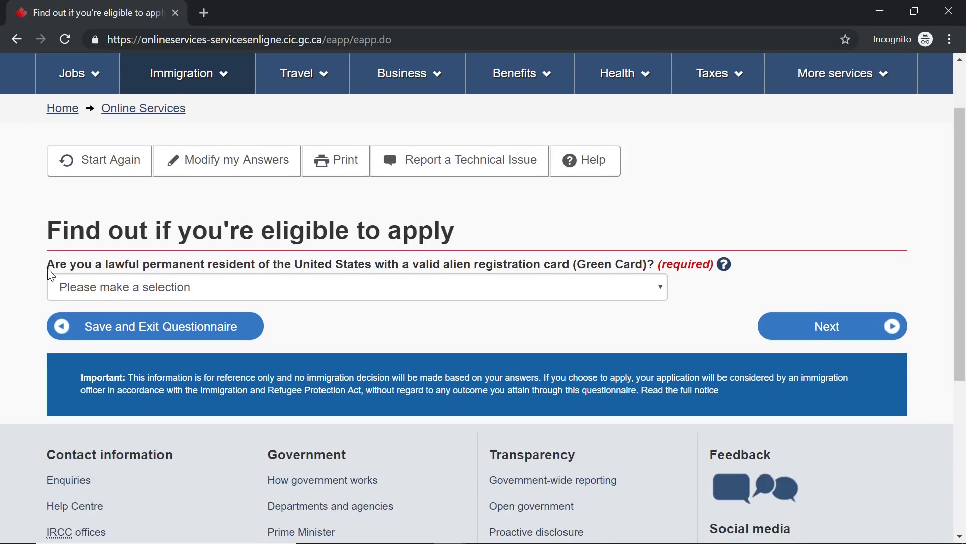
{"action": "left_click", "coordinate": [166, 296]}
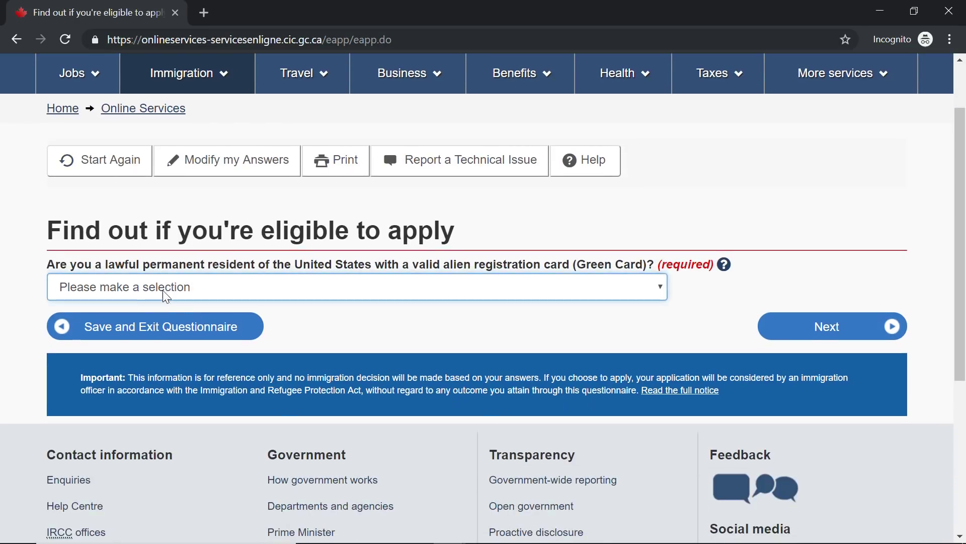
{"action": "left_click", "coordinate": [131, 291]}
{"action": "left_click", "coordinate": [96, 337]}
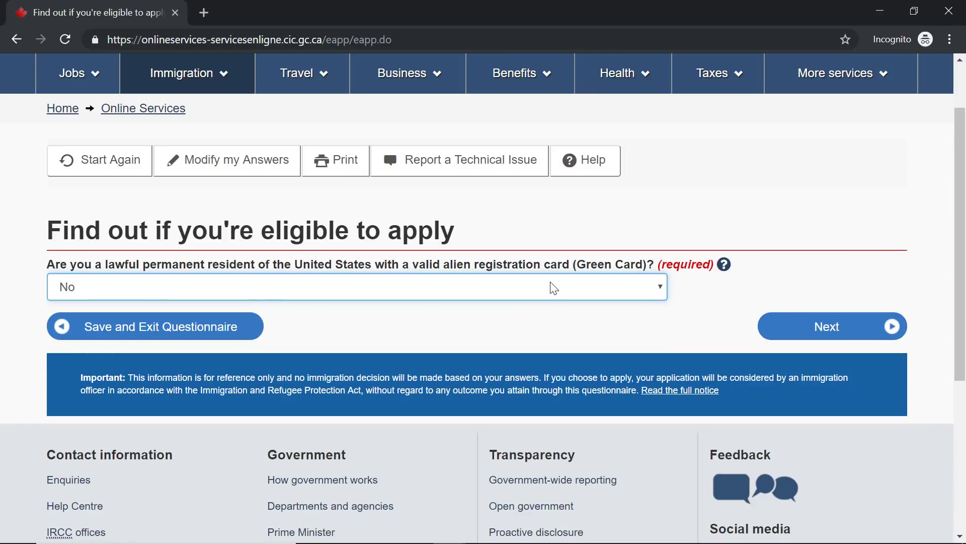
{"action": "left_click", "coordinate": [827, 326]}
Open the designated learning institution glossary entry in a separate browser tab and follow its link to the institutions list.
{"action": "scroll", "coordinate": [39, 309], "scroll_direction": "down", "scroll_amount": 2}
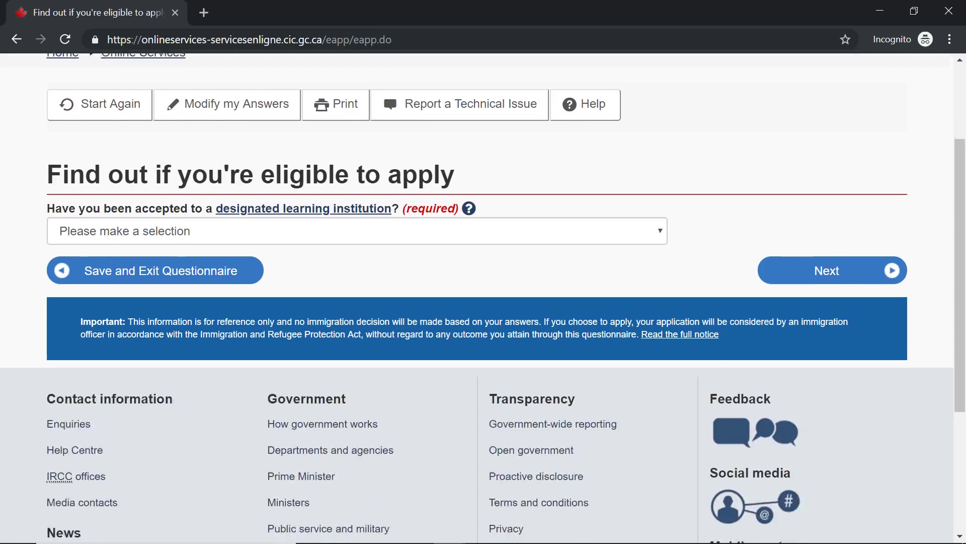
{"action": "left_click", "coordinate": [242, 214]}
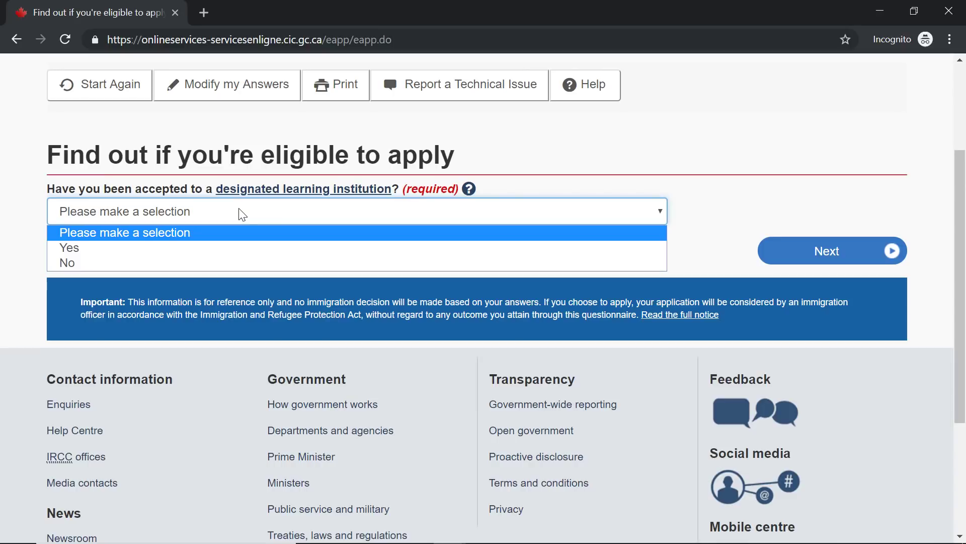
{"action": "left_click", "coordinate": [318, 194], "text": "ctrl"}
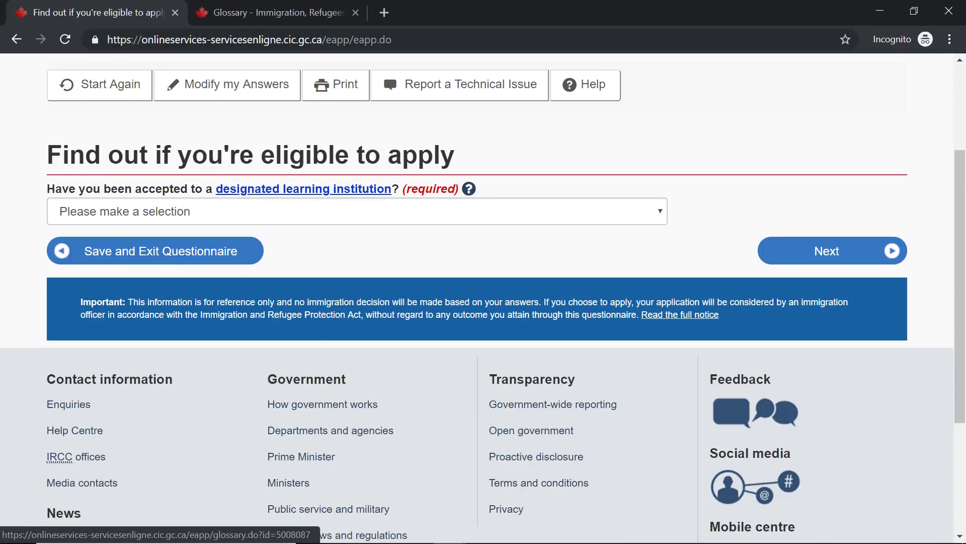
{"action": "left_click", "coordinate": [281, 12]}
{"action": "scroll", "coordinate": [124, 370], "scroll_direction": "down", "scroll_amount": 2}
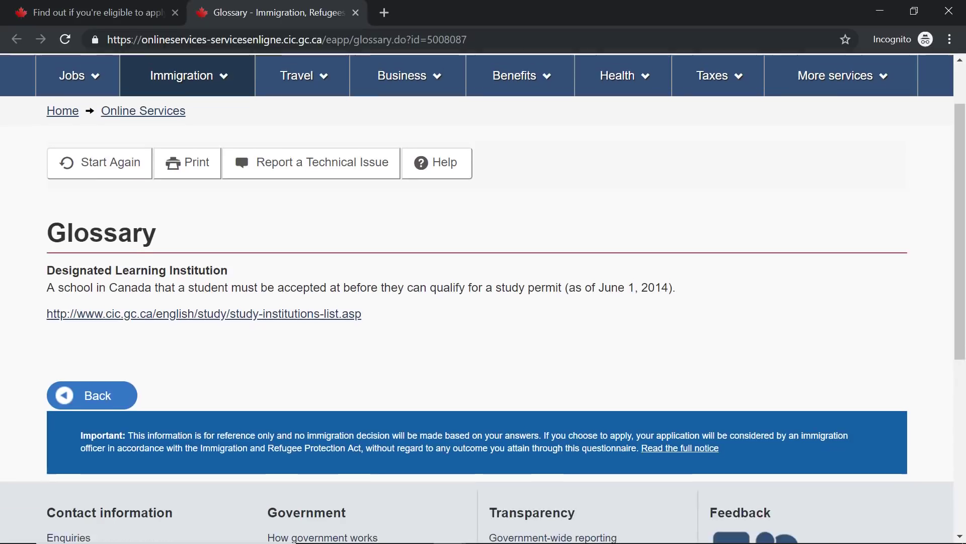
{"action": "left_click", "coordinate": [222, 313]}
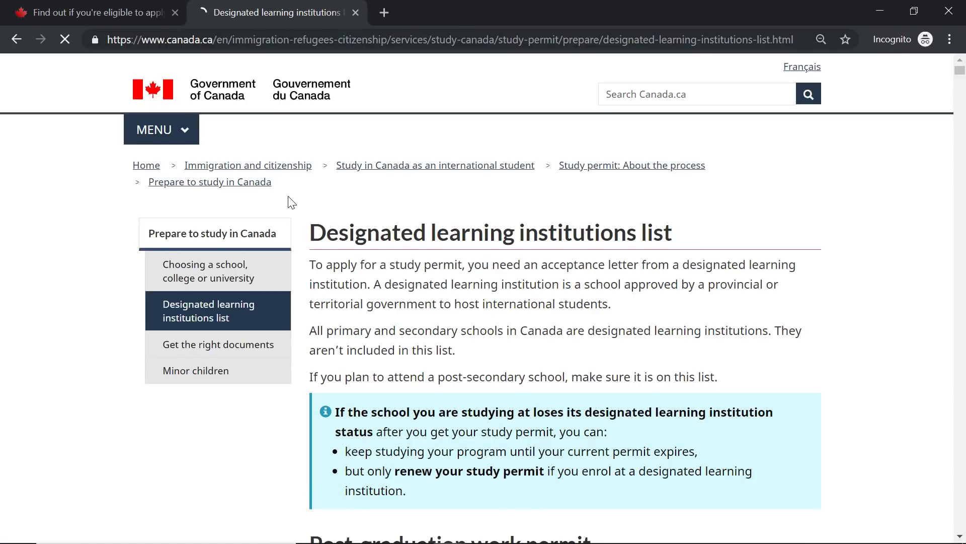
Review the designated learning institutions page and display the list for Ontario.
{"action": "scroll", "coordinate": [288, 195], "scroll_direction": "down", "scroll_amount": 3}
{"action": "scroll", "coordinate": [288, 195], "scroll_direction": "down", "scroll_amount": 9}
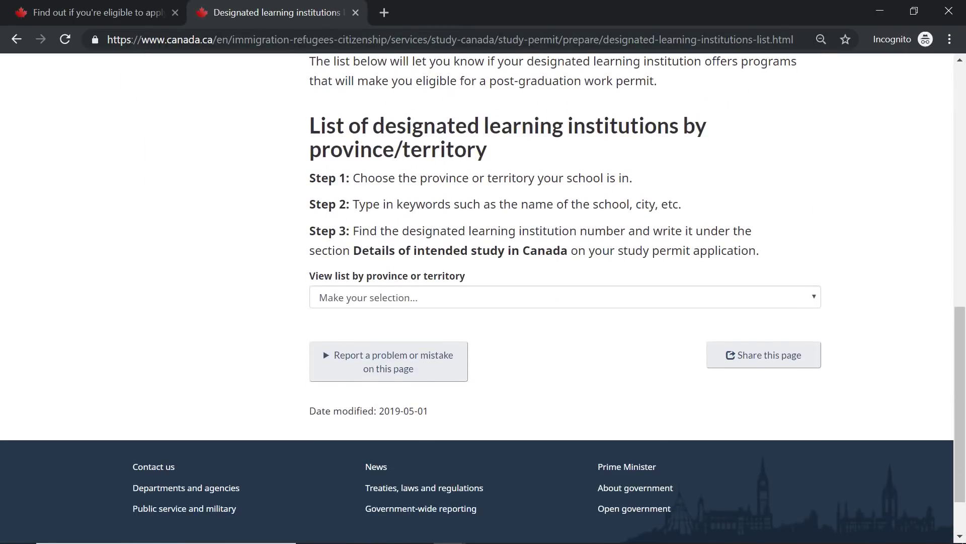
{"action": "scroll", "coordinate": [349, 207], "scroll_direction": "up", "scroll_amount": 7}
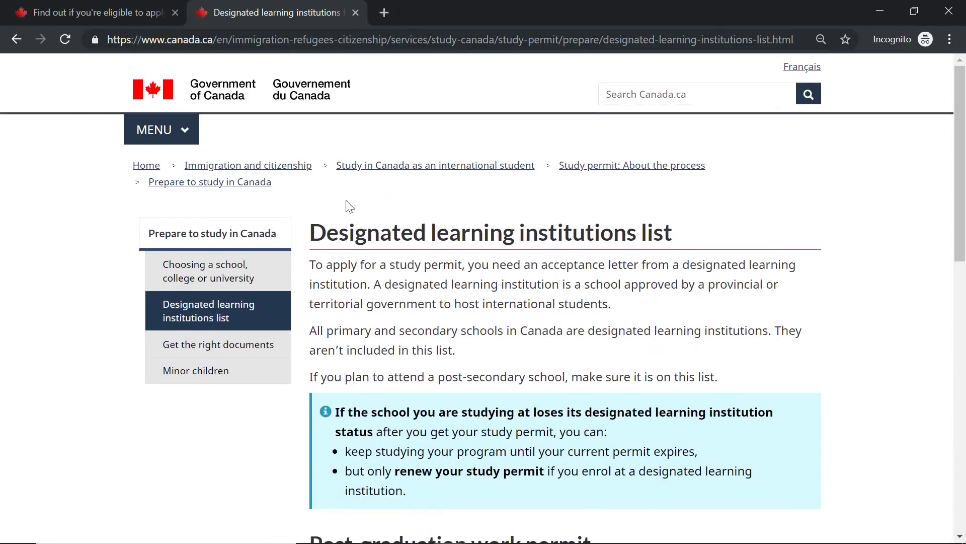
{"action": "scroll", "coordinate": [350, 206], "scroll_direction": "down", "scroll_amount": 12}
{"action": "left_click", "coordinate": [360, 297]}
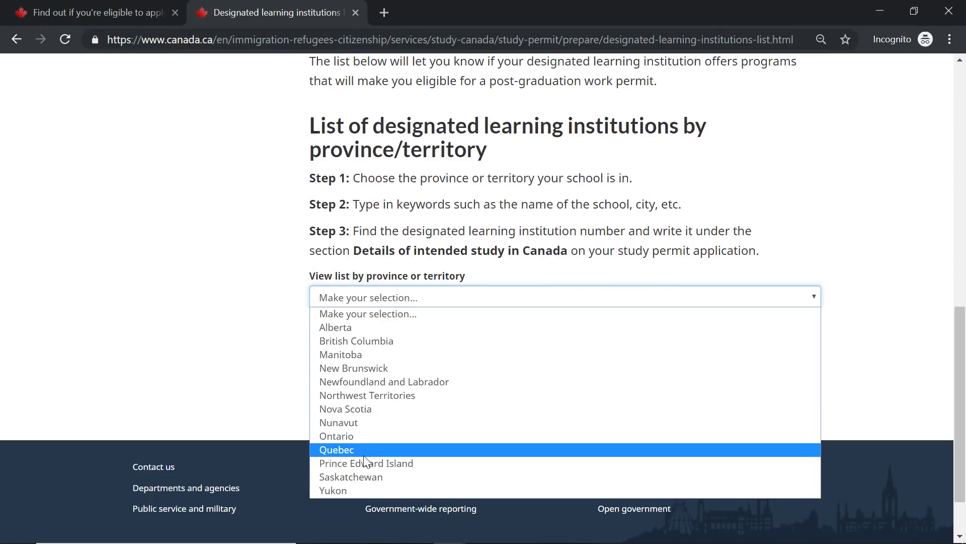
{"action": "left_click", "coordinate": [366, 435]}
{"action": "scroll", "coordinate": [244, 323], "scroll_direction": "down", "scroll_amount": 3}
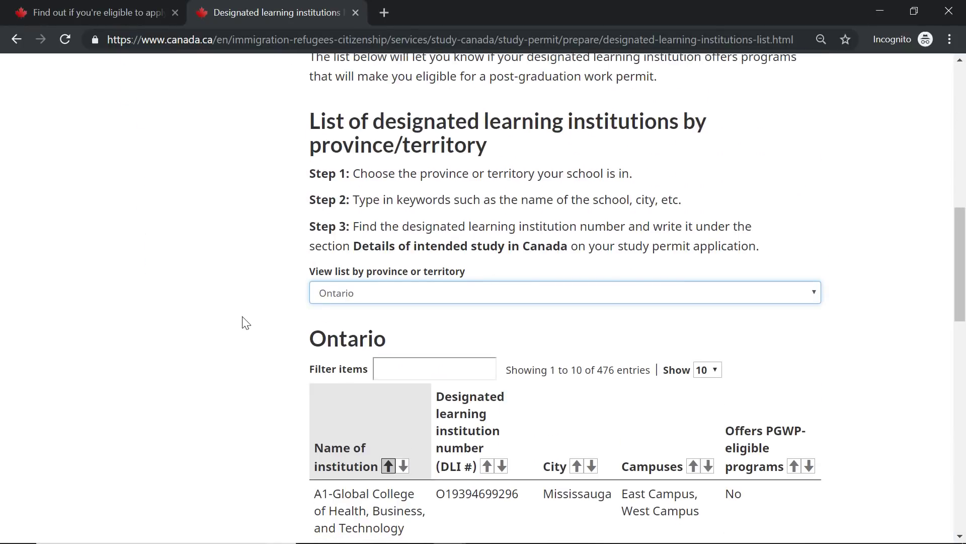
Filter the Ontario institutions by "hum" and replace that filter with "centenn".
{"action": "left_click", "coordinate": [434, 221]}
{"action": "type", "text": "hum"}
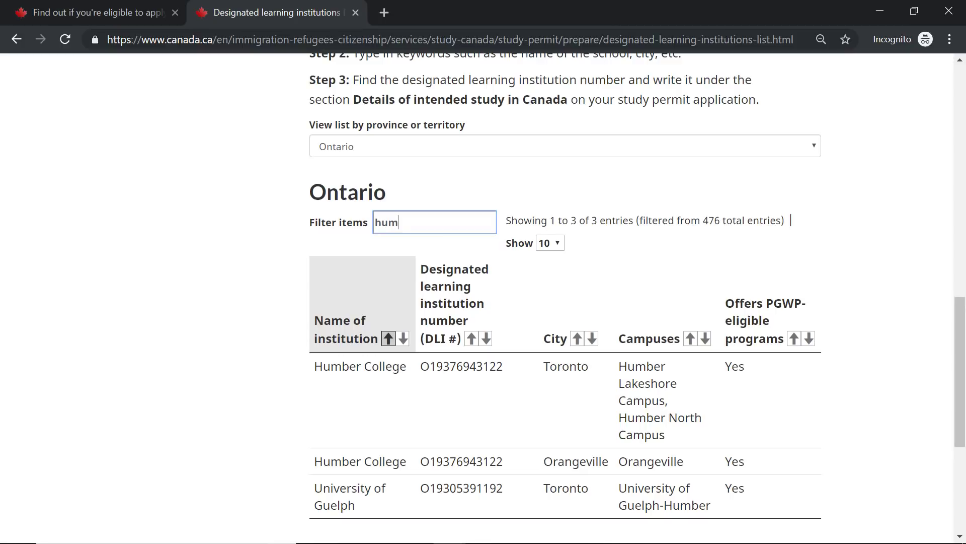
{"action": "key", "text": "BackSpace"}
{"action": "key", "text": "BackSpace"}
{"action": "key", "text": "BackSpace"}
{"action": "type", "text": "cent"}
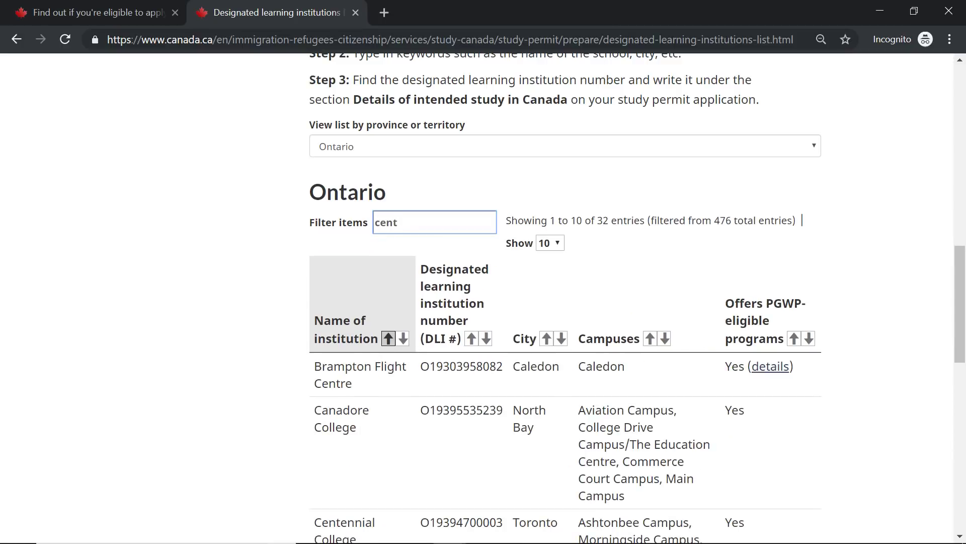
{"action": "type", "text": "enn"}
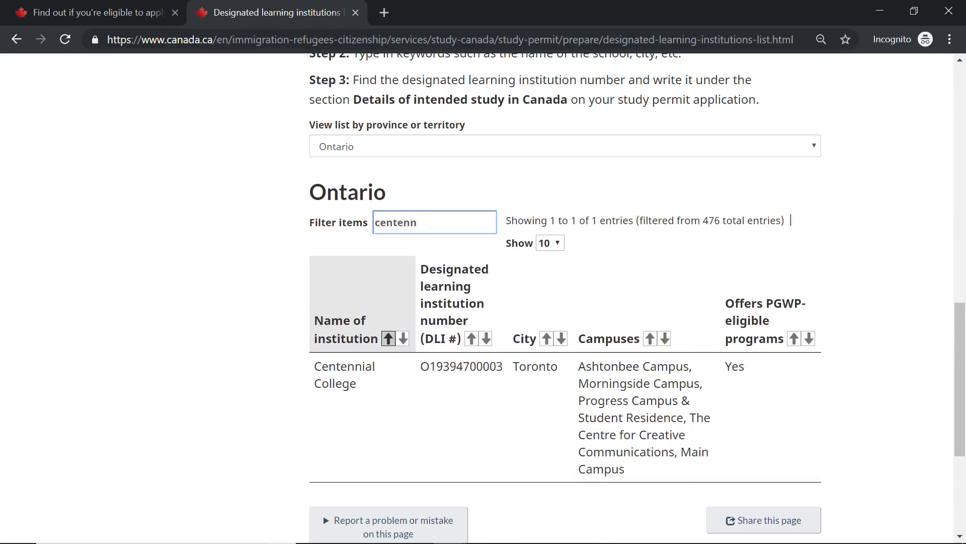
Replace the institution filter with "george" to look up schools with that name.
{"action": "key", "text": "BackSpace"}
{"action": "key", "text": "BackSpace"}
{"action": "key", "text": "BackSpace"}
{"action": "key", "text": "BackSpace"}
{"action": "key", "text": "BackSpace"}
{"action": "key", "text": "BackSpace"}
{"action": "key", "text": "BackSpace"}
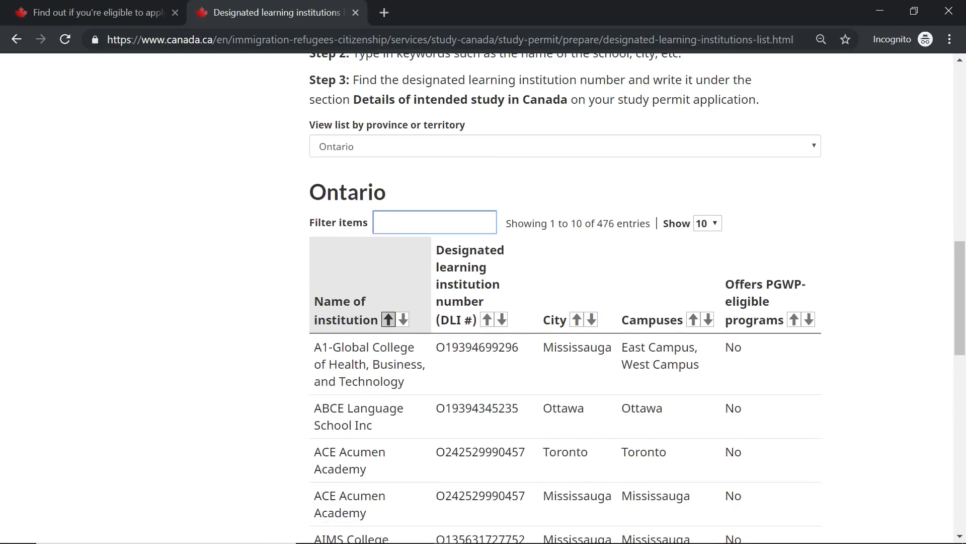
{"action": "type", "text": "georb"}
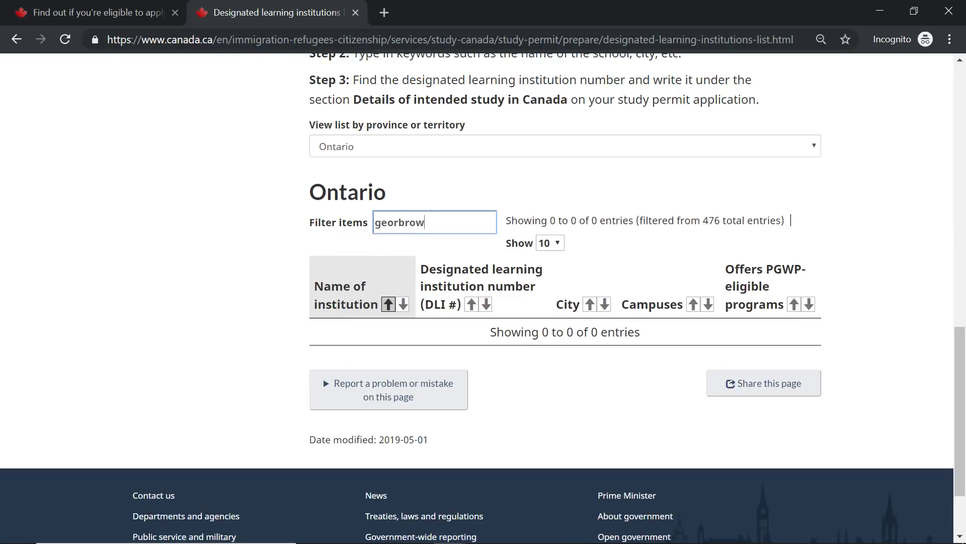
{"action": "type", "text": "row"}
{"action": "key", "text": "BackSpace"}
{"action": "key", "text": "BackSpace"}
{"action": "key", "text": "BackSpace"}
{"action": "key", "text": "BackSpace"}
{"action": "type", "text": "ge"}
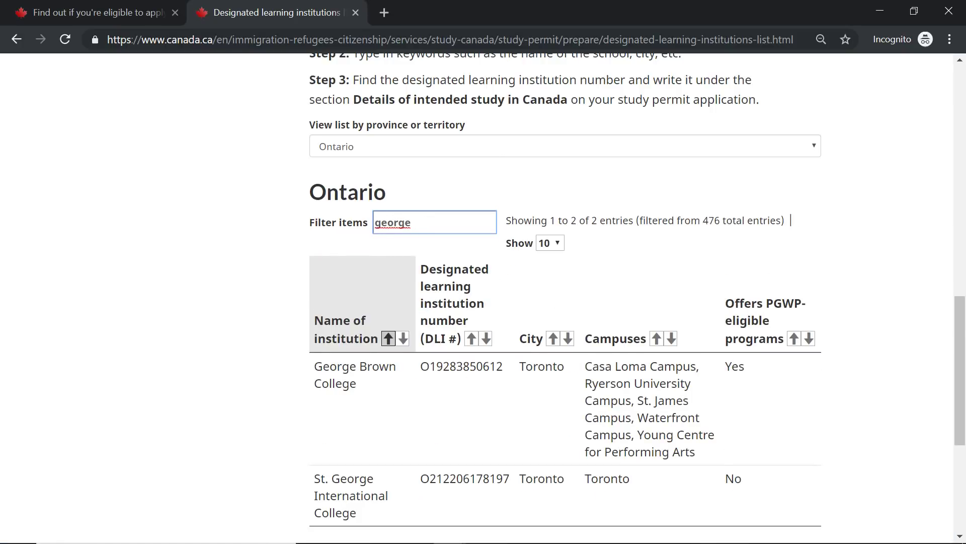
Clear the institution filter and highlight the page heading "Designated learning institutions list".
{"action": "key", "text": "BackSpace"}
{"action": "key", "text": "BackSpace"}
{"action": "key", "text": "BackSpace"}
{"action": "key", "text": "BackSpace"}
{"action": "key", "text": "BackSpace"}
{"action": "key", "text": "BackSpace"}
{"action": "key", "text": "BackSpace"}
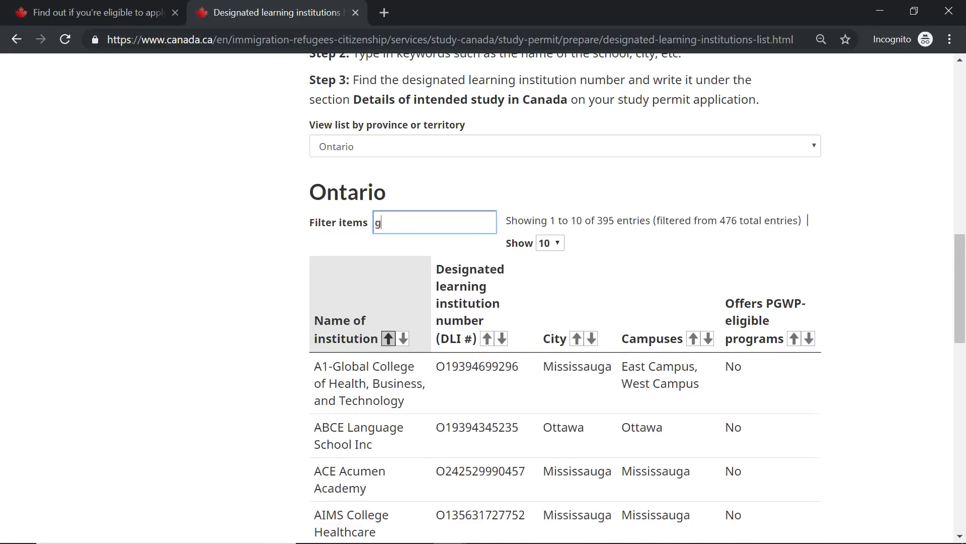
{"action": "scroll", "coordinate": [564, 302], "scroll_direction": "down", "scroll_amount": 3}
{"action": "scroll", "coordinate": [535, 276], "scroll_direction": "up", "scroll_amount": 9}
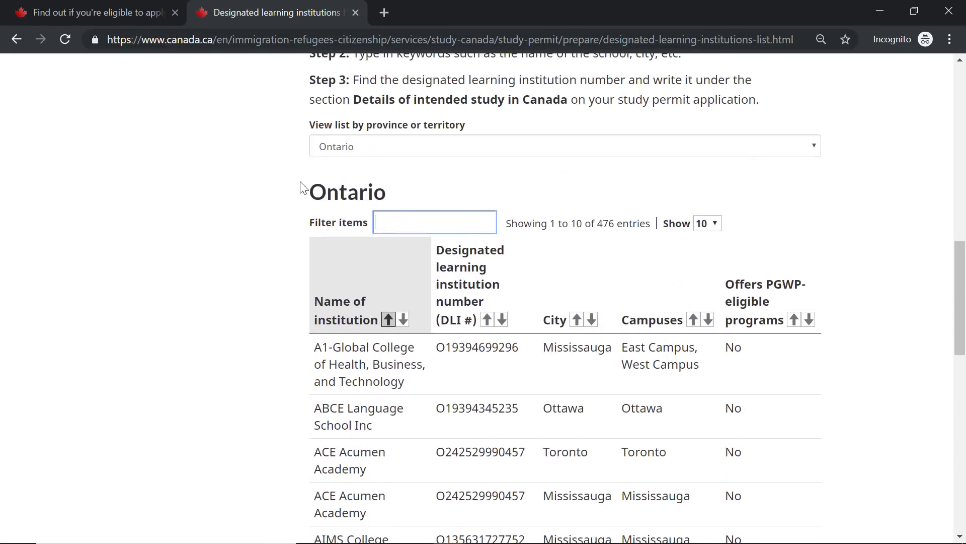
{"action": "scroll", "coordinate": [535, 276], "scroll_direction": "up", "scroll_amount": 12}
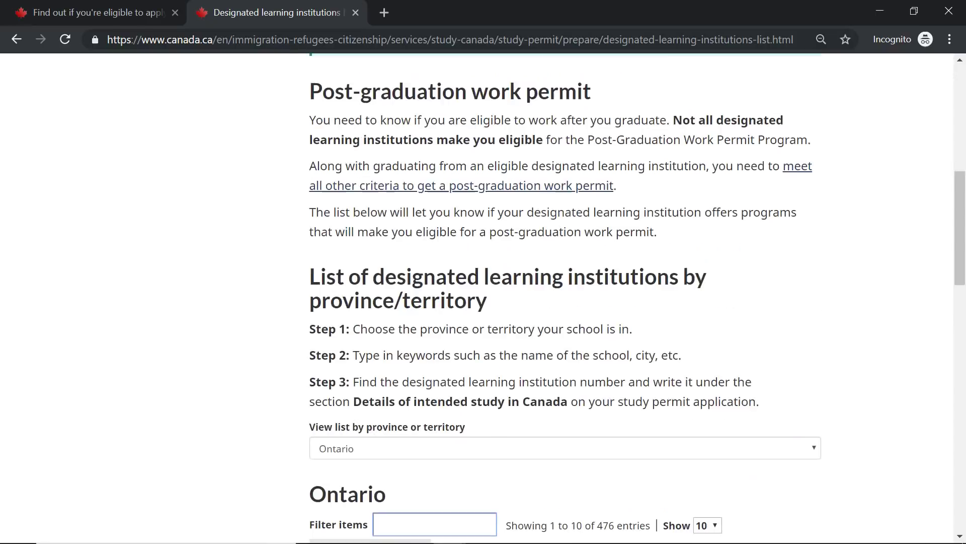
{"action": "left_click_drag", "start_coordinate": [327, 233], "coordinate": [702, 240]}
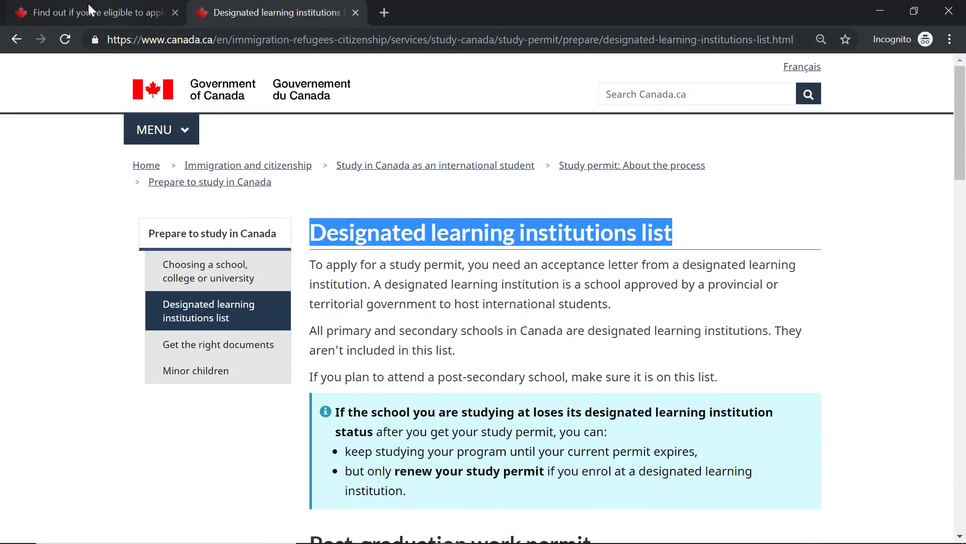
Return to the eligibility questionnaire and answer Yes to having been accepted to a designated learning institution.
{"action": "left_click", "coordinate": [74, 12]}
{"action": "left_click", "coordinate": [159, 211]}
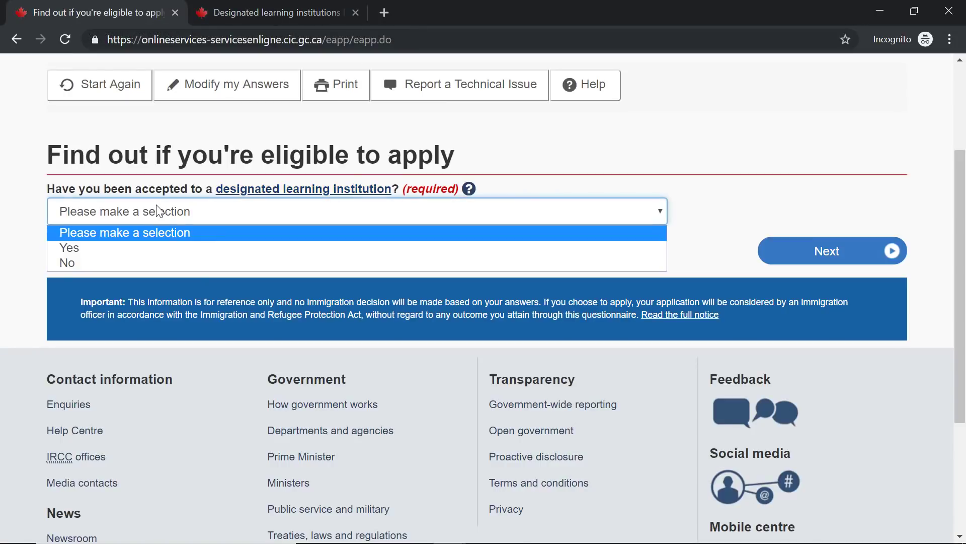
{"action": "left_click", "coordinate": [88, 250]}
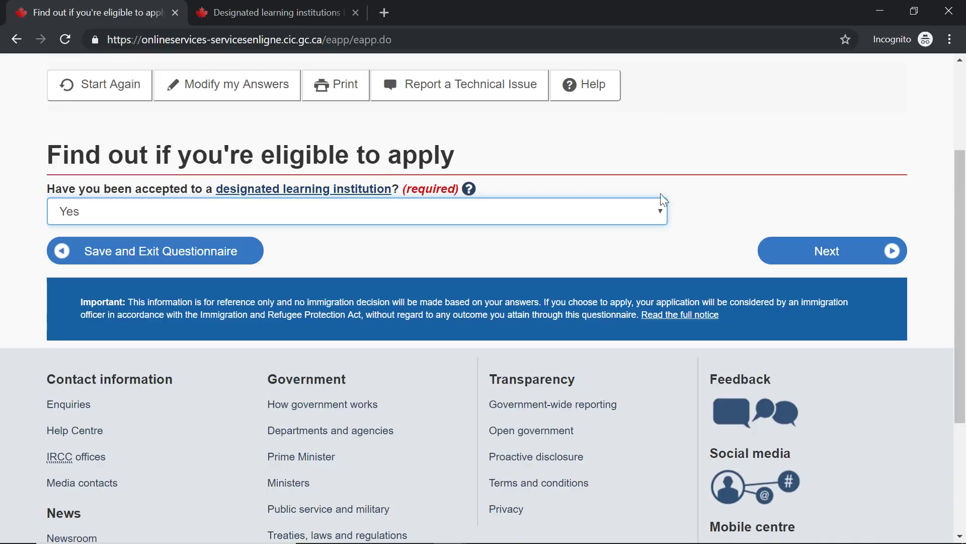
Keep the Yes answer for acceptance to a designated learning institution and proceed to the following questions.
{"action": "left_click", "coordinate": [141, 214]}
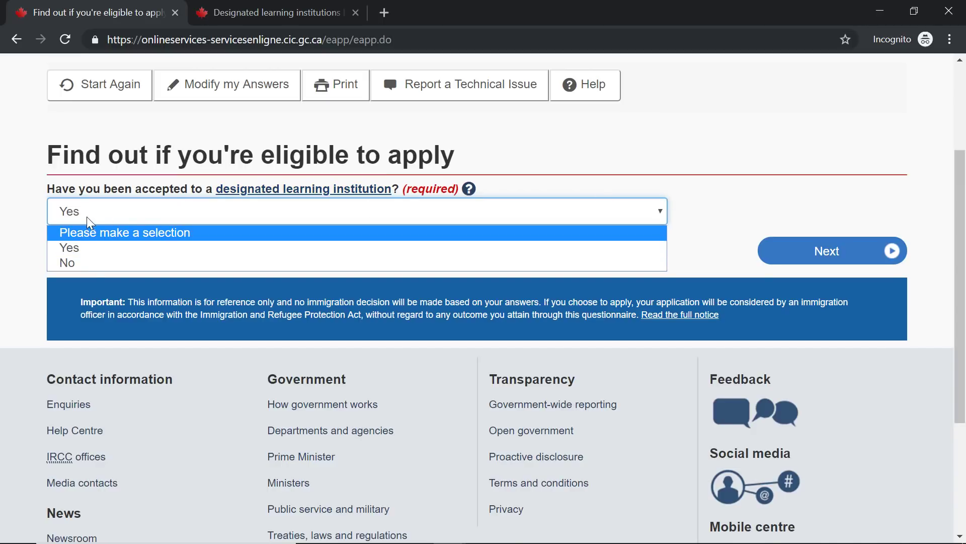
{"action": "left_click", "coordinate": [53, 210]}
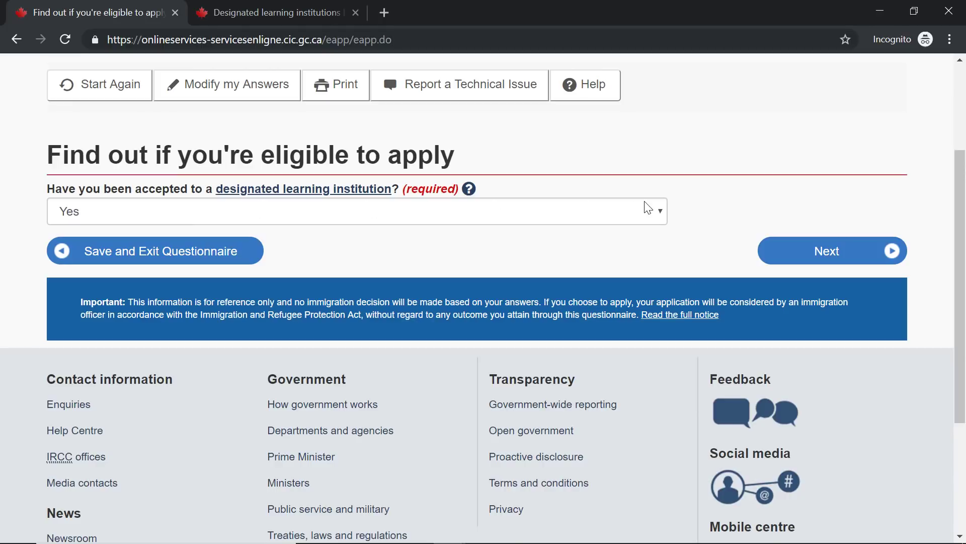
{"action": "left_click", "coordinate": [835, 260]}
Choose Married as the marital status and Ontario as the province of destination, and submit the answers.
{"action": "scroll", "coordinate": [232, 236], "scroll_direction": "down", "scroll_amount": 3}
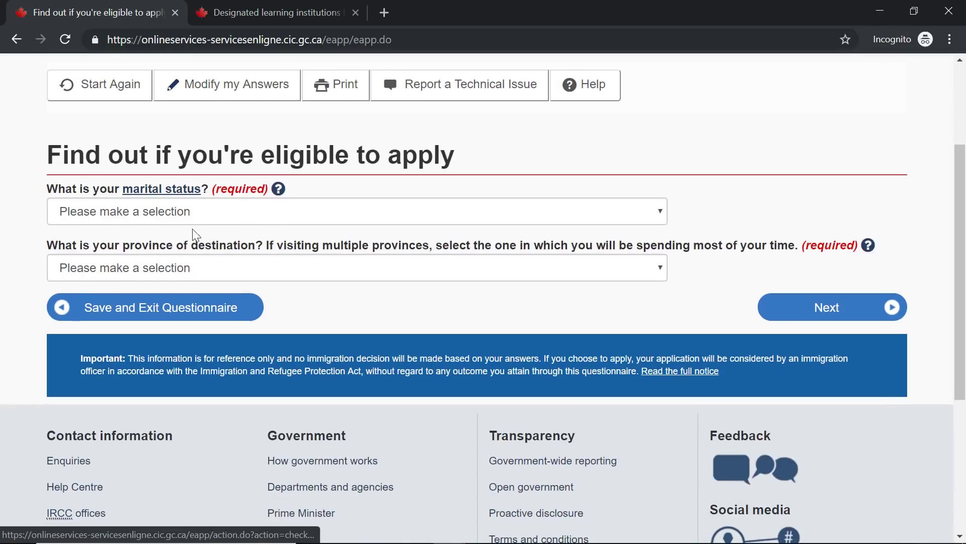
{"action": "left_click", "coordinate": [196, 211]}
{"action": "left_click", "coordinate": [116, 249]}
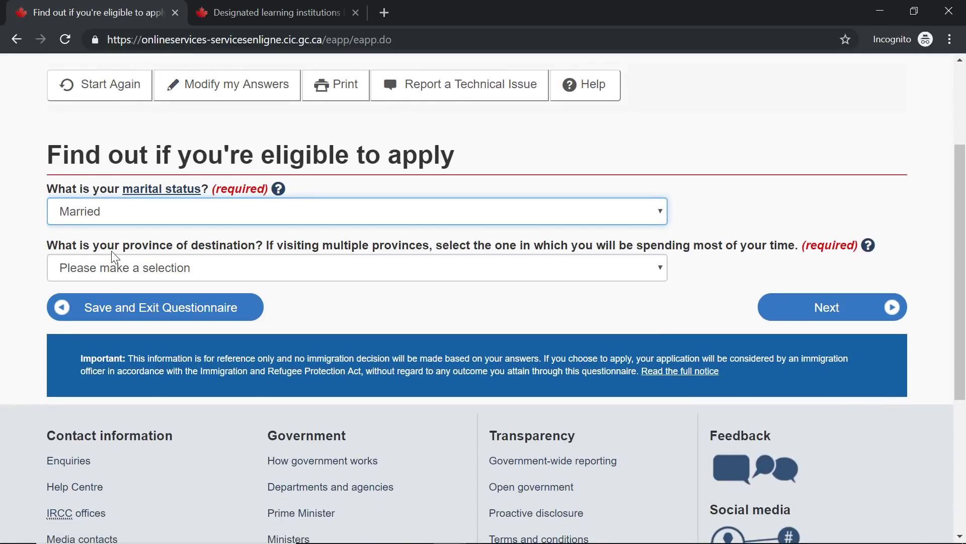
{"action": "left_click", "coordinate": [209, 267]}
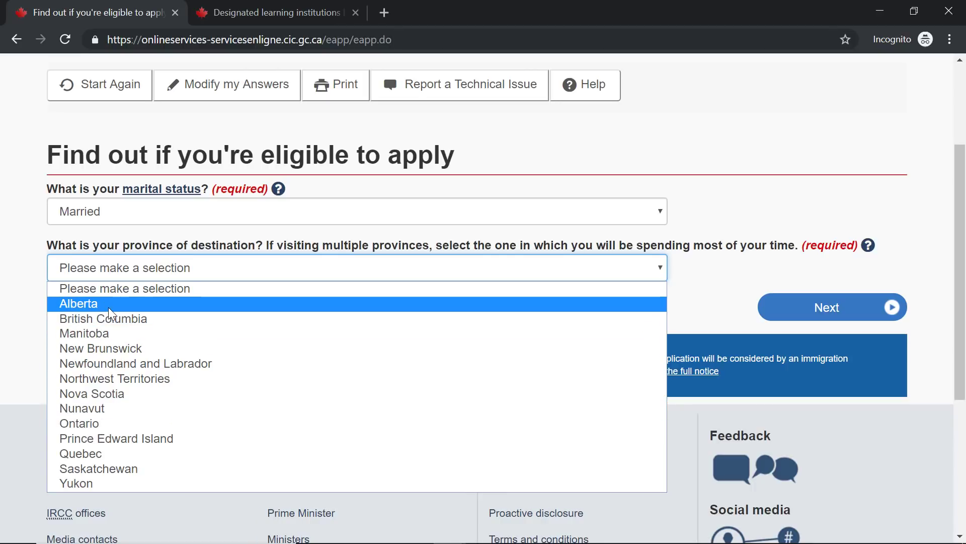
{"action": "left_click", "coordinate": [110, 423]}
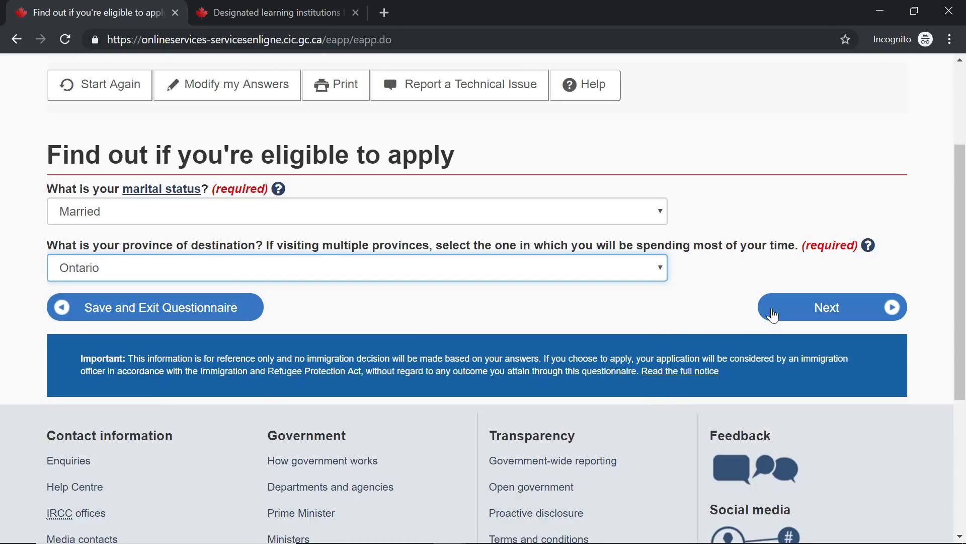
{"action": "left_click", "coordinate": [773, 313]}
Highlight the "Students (Study permit)" result and continue through the personal checklist introduction to the remaining questions.
{"action": "scroll", "coordinate": [183, 322], "scroll_direction": "down", "scroll_amount": 3}
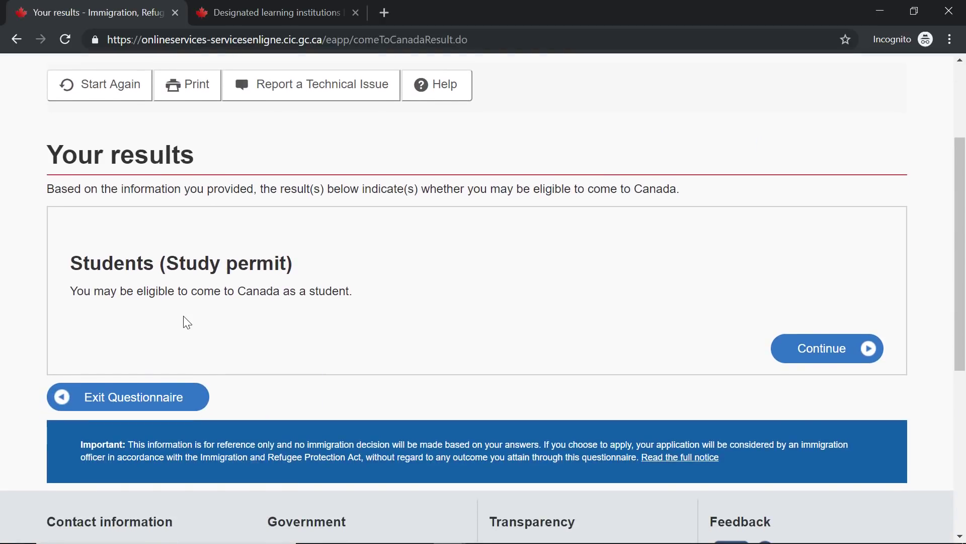
{"action": "left_click_drag", "start_coordinate": [70, 262], "coordinate": [278, 282]}
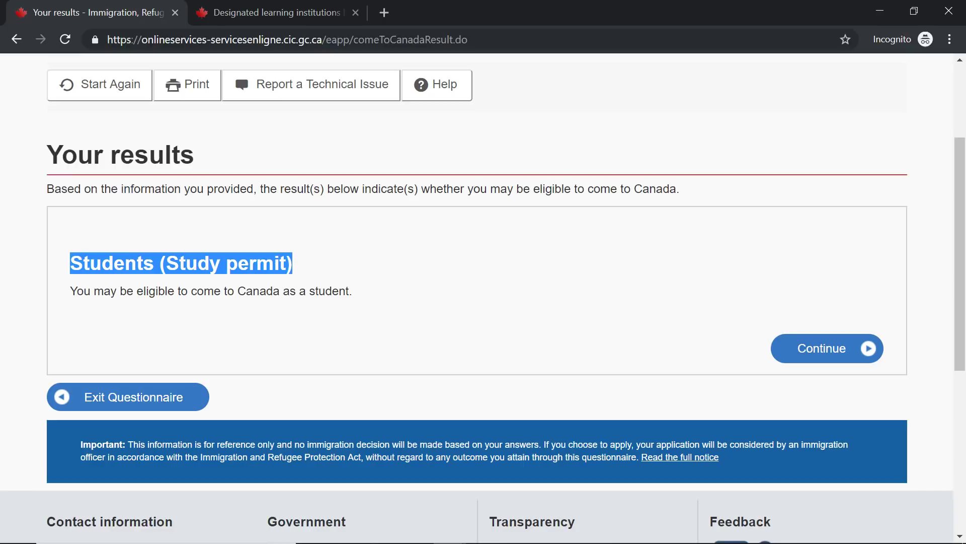
{"action": "left_click", "coordinate": [474, 294]}
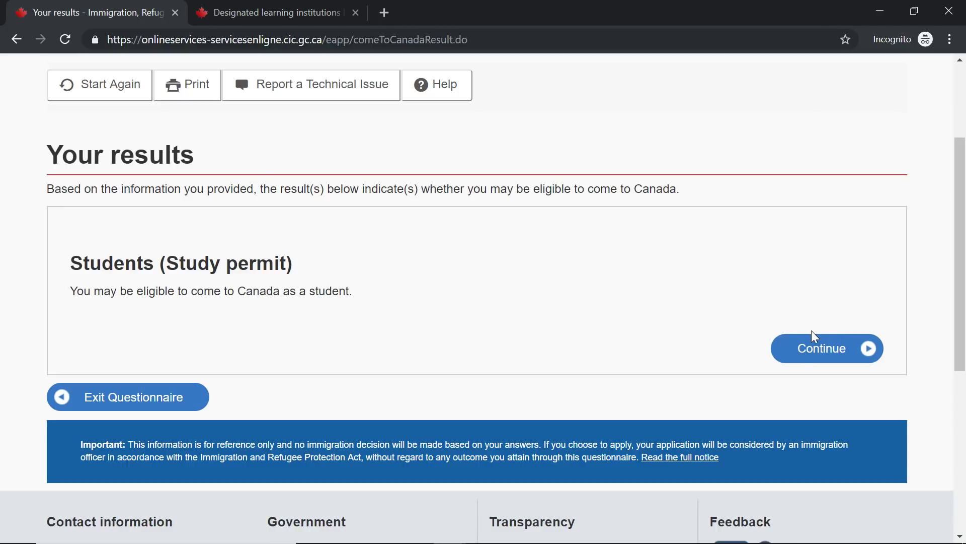
{"action": "left_click", "coordinate": [810, 352]}
{"action": "scroll", "coordinate": [483, 302], "scroll_direction": "down", "scroll_amount": 2}
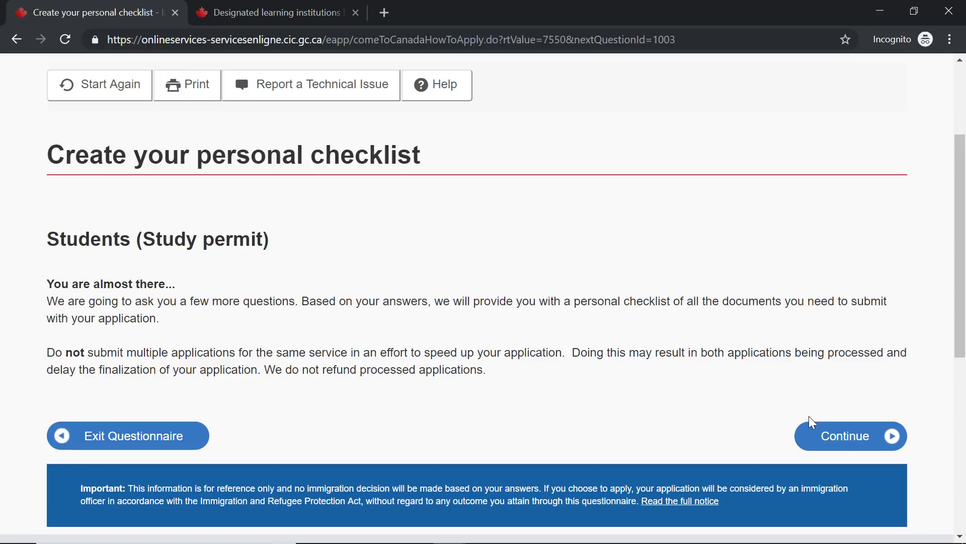
{"action": "left_click", "coordinate": [832, 436]}
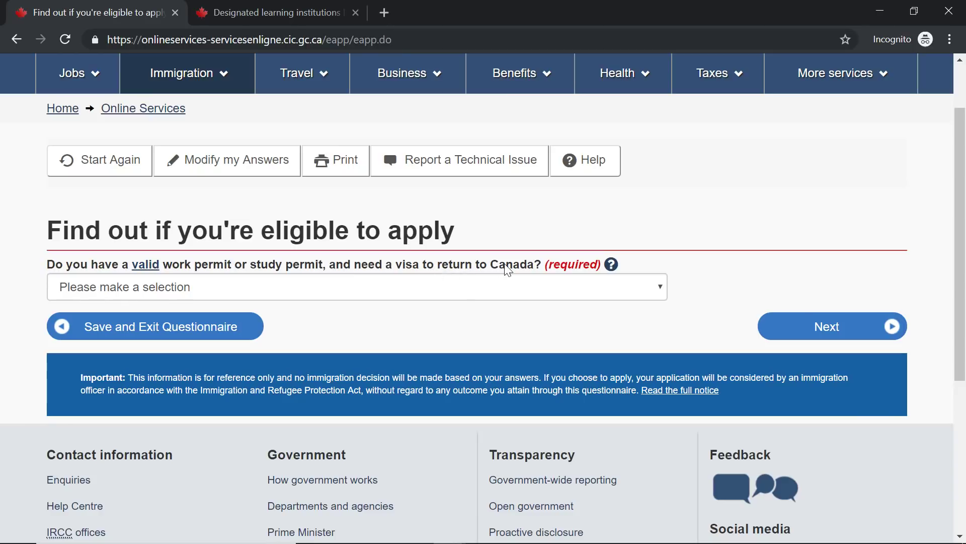
Answer No to having a valid work or study permit and needing a visa to return to Canada, and submit it.
{"action": "left_click", "coordinate": [490, 290]}
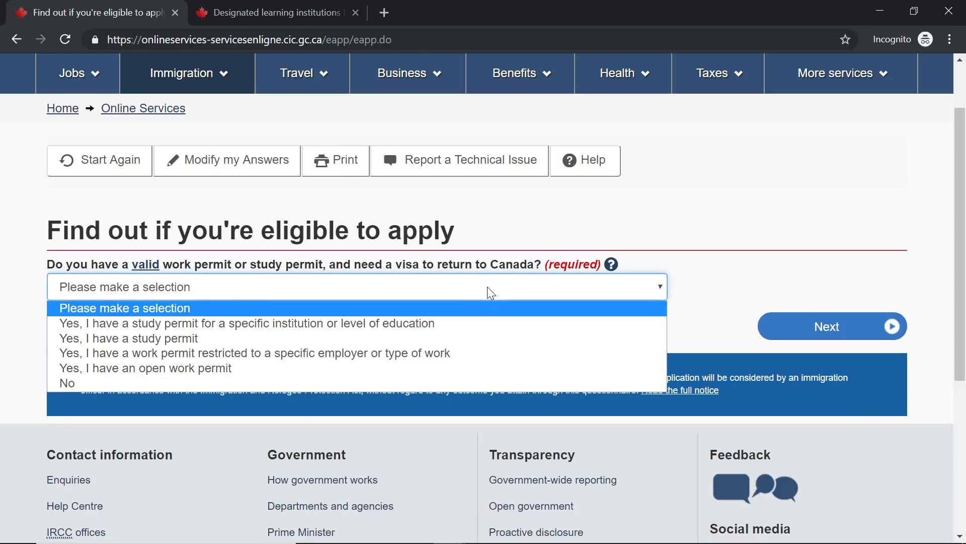
{"action": "left_click", "coordinate": [130, 385]}
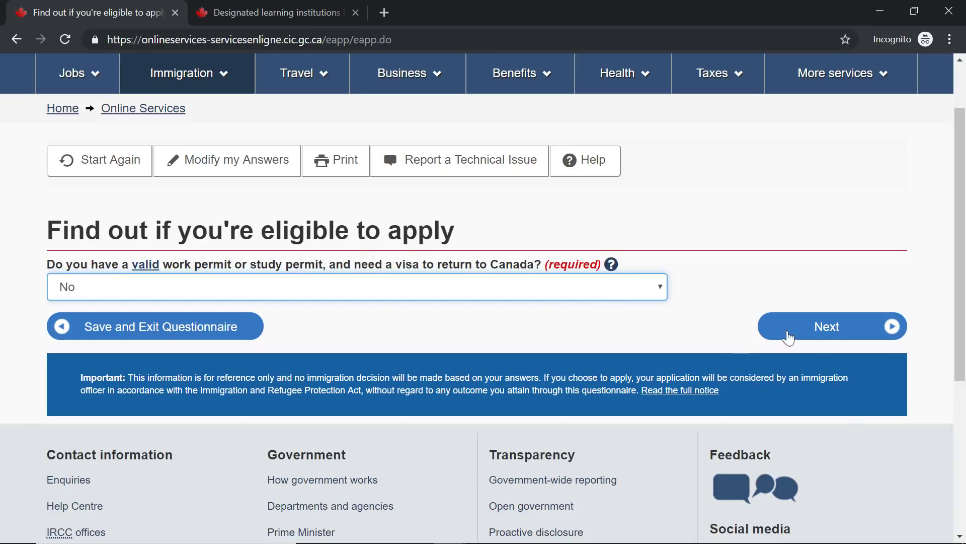
{"action": "left_click", "coordinate": [827, 335]}
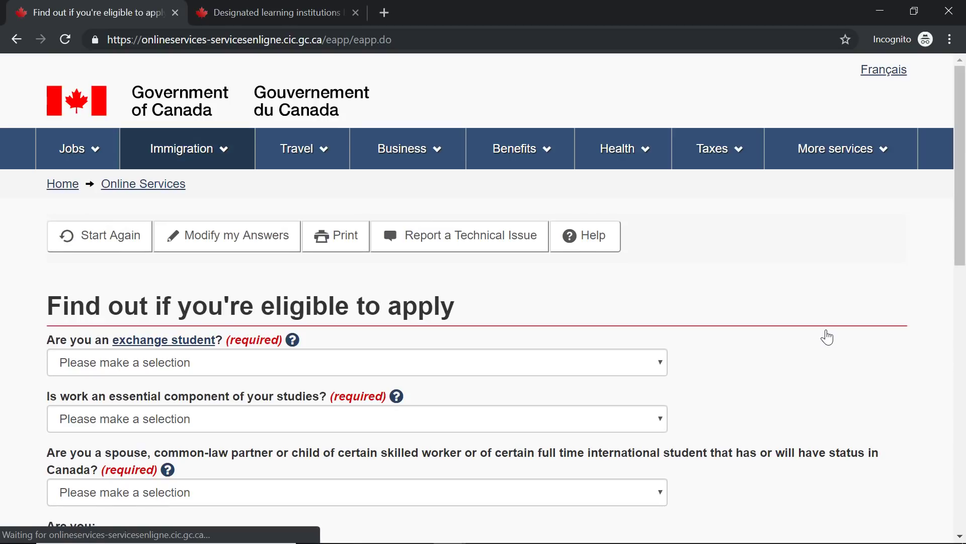
Answer No to being an exchange student and No to work being an essential component of the studies.
{"action": "scroll", "coordinate": [614, 324], "scroll_direction": "down", "scroll_amount": 1}
{"action": "scroll", "coordinate": [614, 323], "scroll_direction": "down", "scroll_amount": 1}
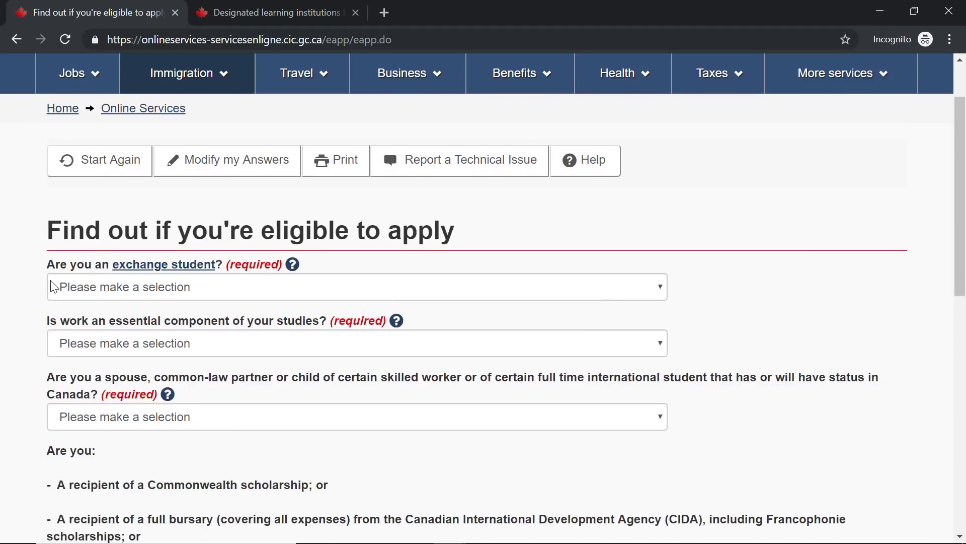
{"action": "left_click", "coordinate": [134, 291]}
{"action": "left_click", "coordinate": [128, 339]}
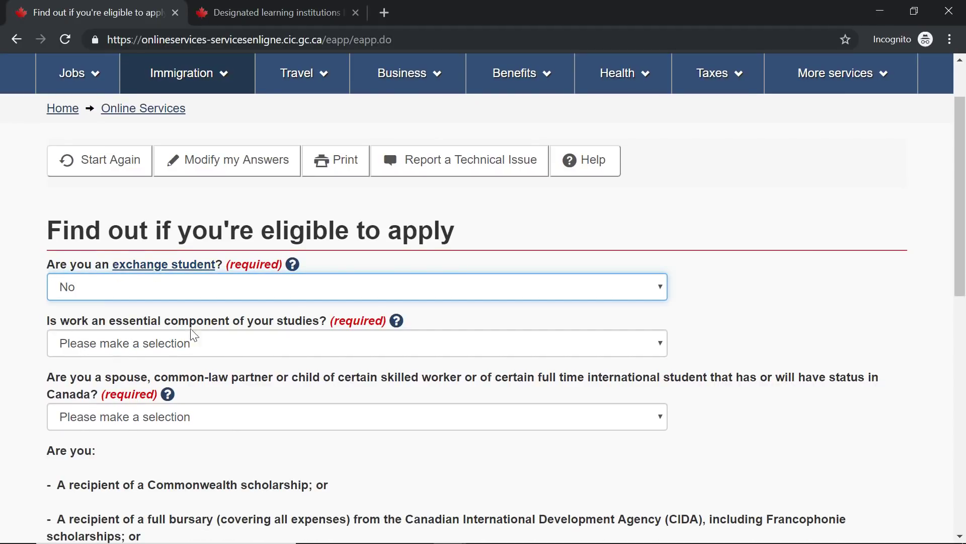
{"action": "left_click", "coordinate": [254, 340]}
{"action": "left_click", "coordinate": [106, 395]}
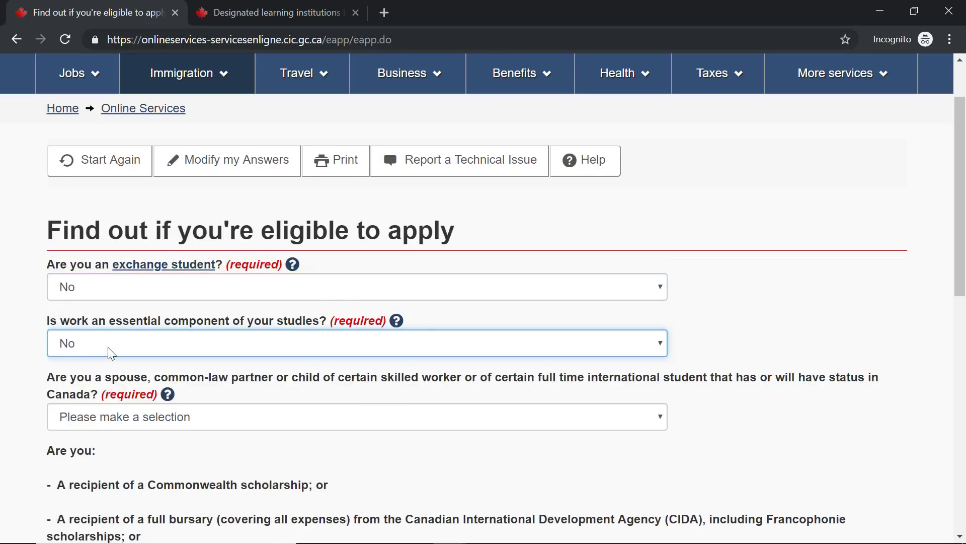
Read the help note and review the answer options for whether work is an essential component of the studies.
{"action": "scroll", "coordinate": [109, 301], "scroll_direction": "down", "scroll_amount": 3}
{"action": "left_click", "coordinate": [397, 170]}
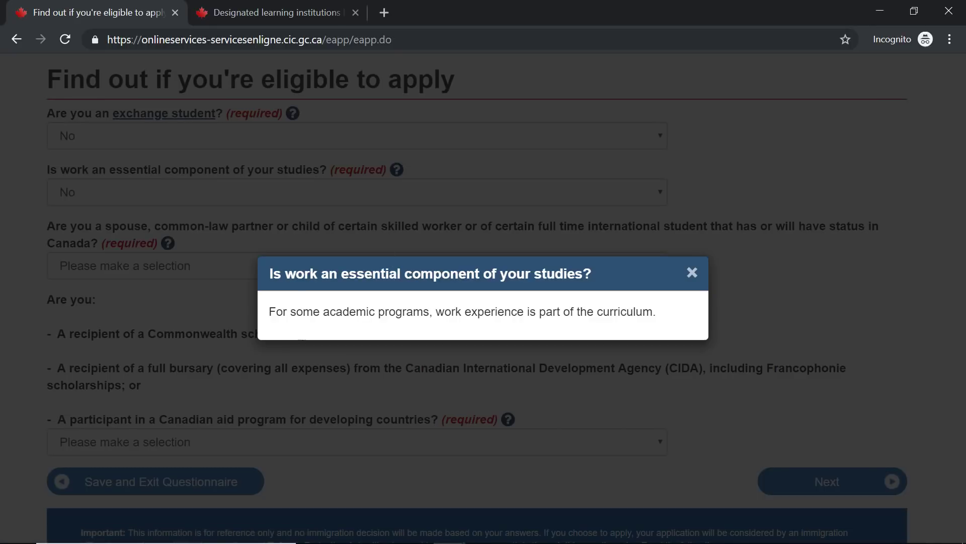
{"action": "left_click_drag", "start_coordinate": [656, 312], "coordinate": [252, 310]}
{"action": "left_click", "coordinate": [253, 311]}
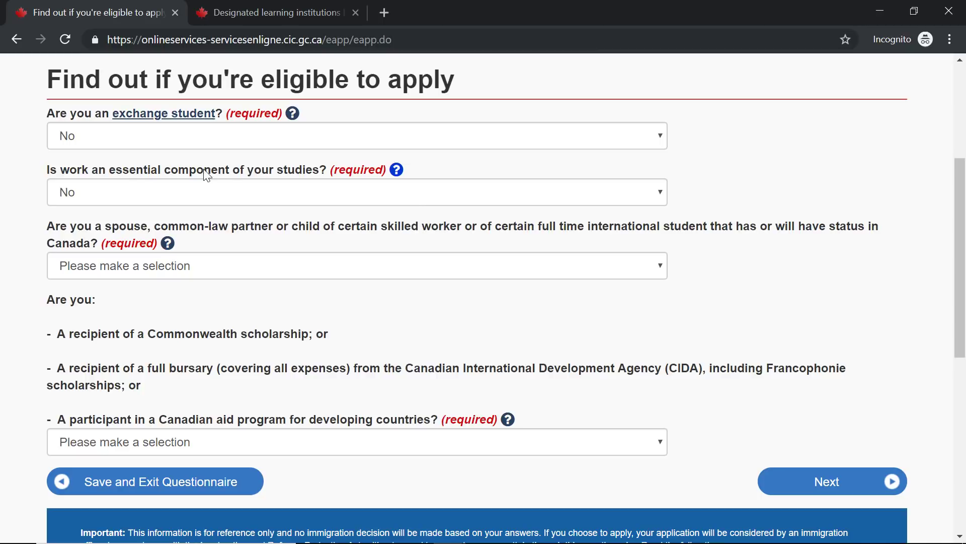
{"action": "left_click", "coordinate": [121, 196]}
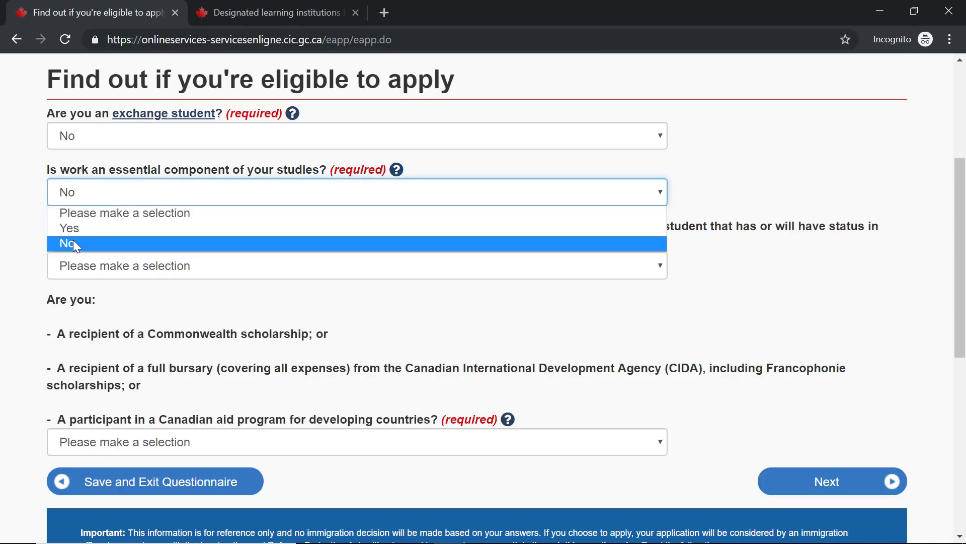
{"action": "left_click", "coordinate": [13, 187]}
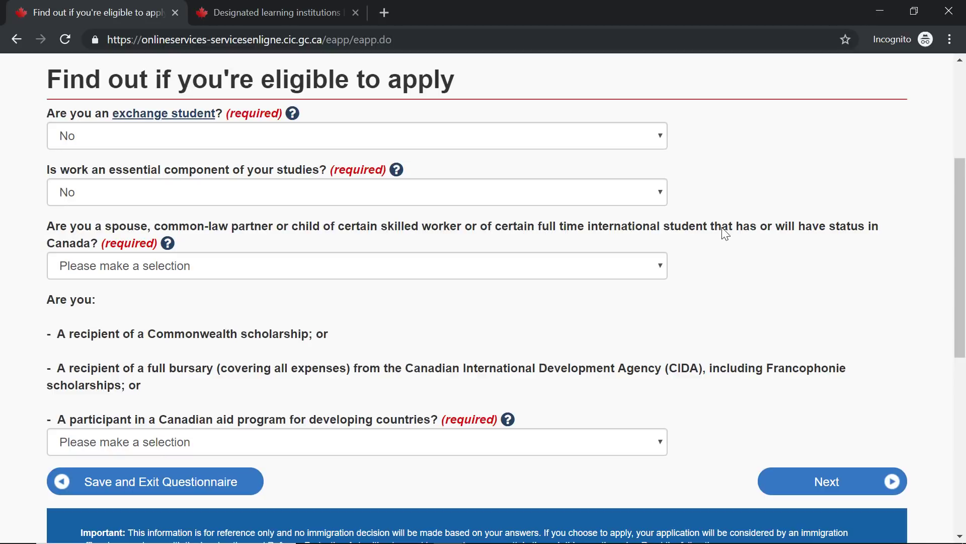
Answer No to being a spouse, common-law partner or child of a skilled worker or full-time international student with status in Canada.
{"action": "left_click", "coordinate": [122, 265]}
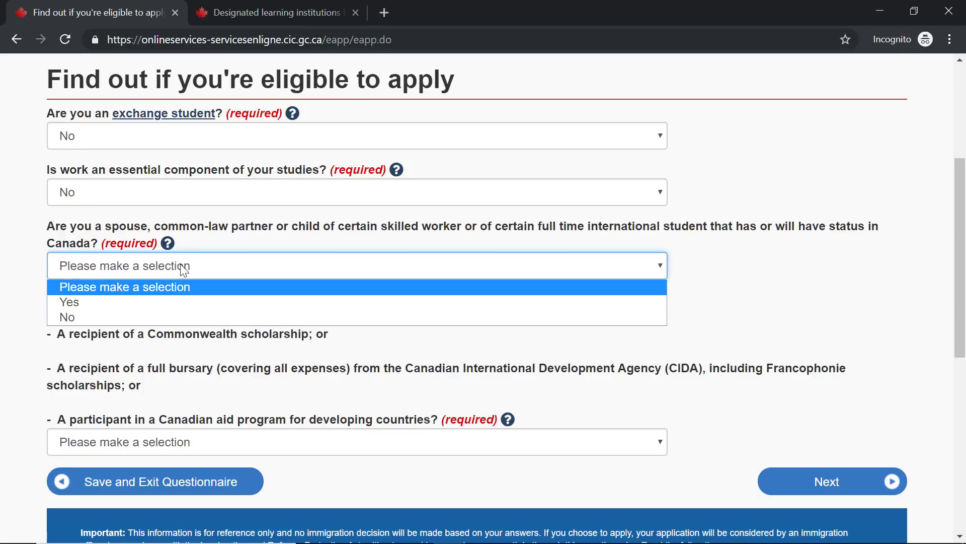
{"action": "left_click", "coordinate": [162, 314]}
{"action": "left_click_drag", "start_coordinate": [201, 228], "coordinate": [868, 231]}
{"action": "left_click", "coordinate": [175, 301]}
{"action": "scroll", "coordinate": [231, 256], "scroll_direction": "down", "scroll_amount": 1}
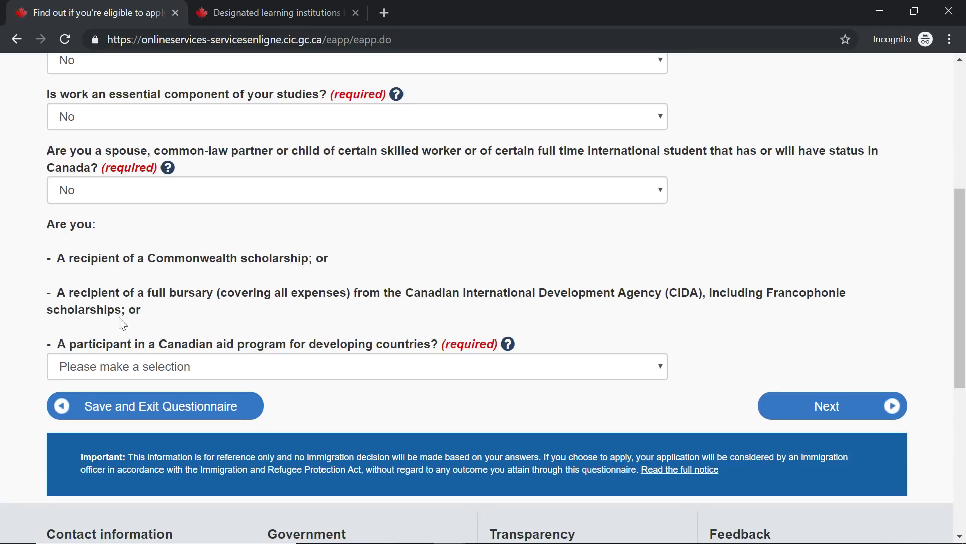
Answer No to the Commonwealth scholarship, full bursary or Canadian aid program question and submit the page.
{"action": "left_click", "coordinate": [304, 369]}
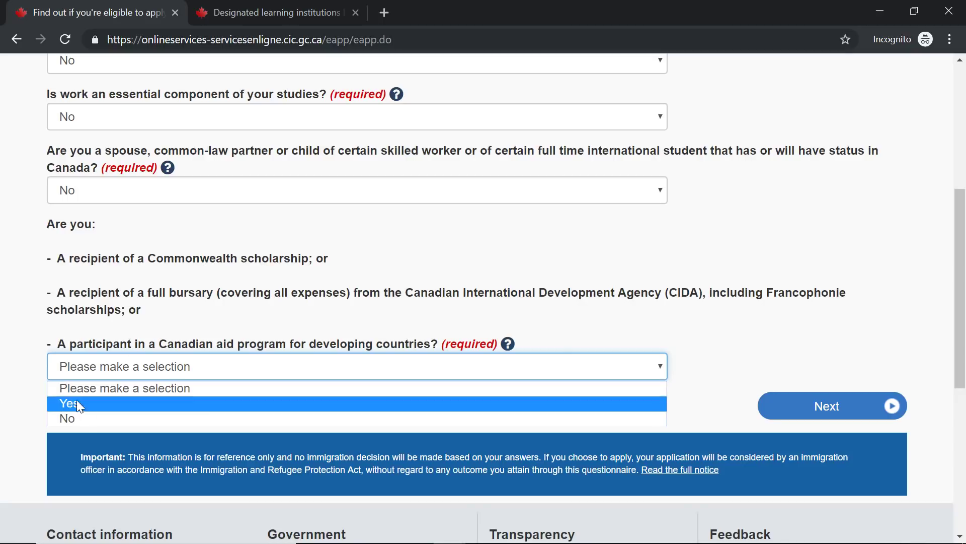
{"action": "left_click", "coordinate": [83, 421]}
{"action": "double_click", "coordinate": [710, 252]}
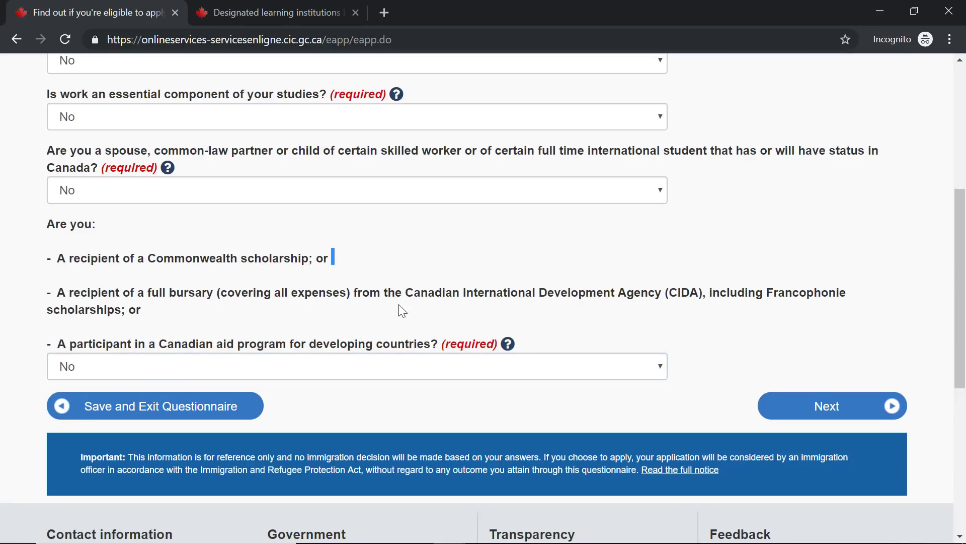
{"action": "left_click", "coordinate": [844, 407]}
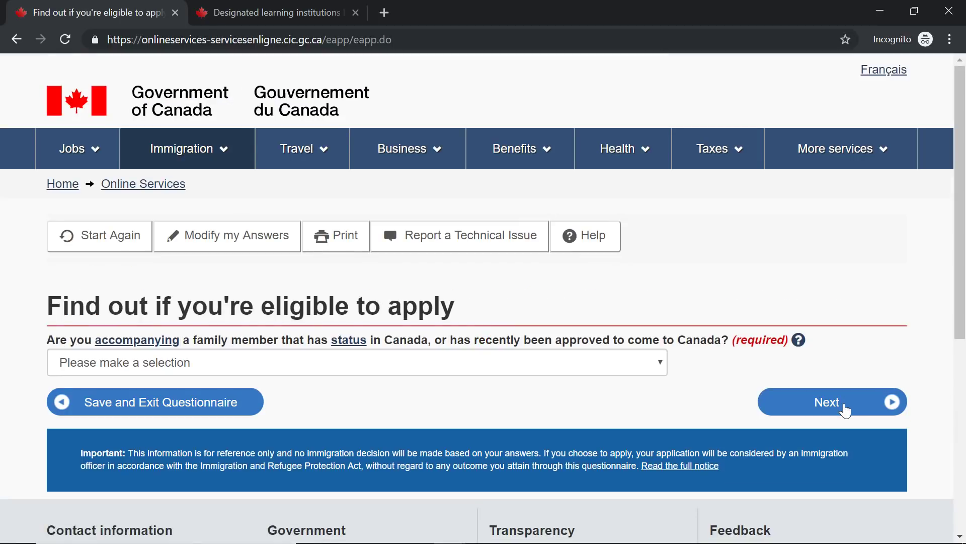
Answer No to accompanying a family member with status in Canada, check the glossary definition of "accompanying", and submit the answer.
{"action": "scroll", "coordinate": [237, 332], "scroll_direction": "down", "scroll_amount": 1}
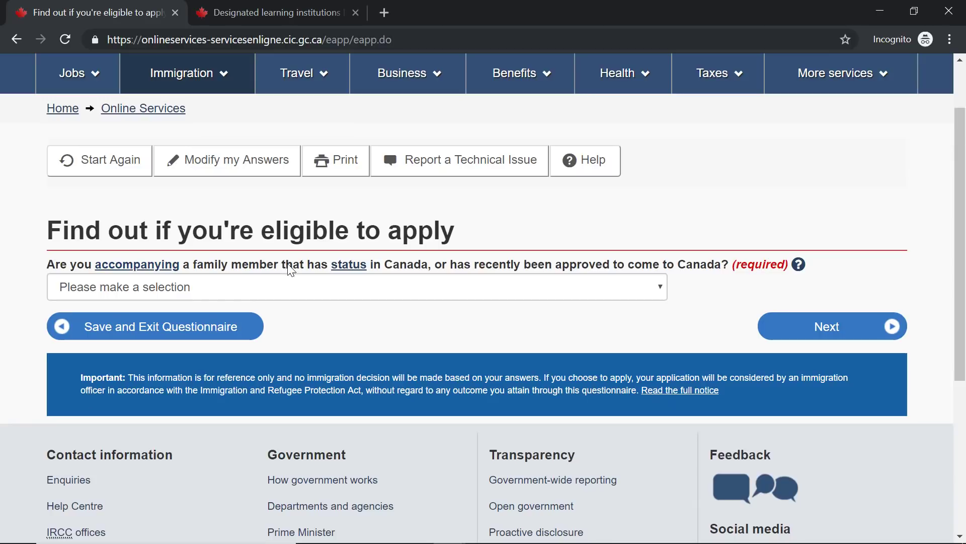
{"action": "left_click", "coordinate": [317, 291]}
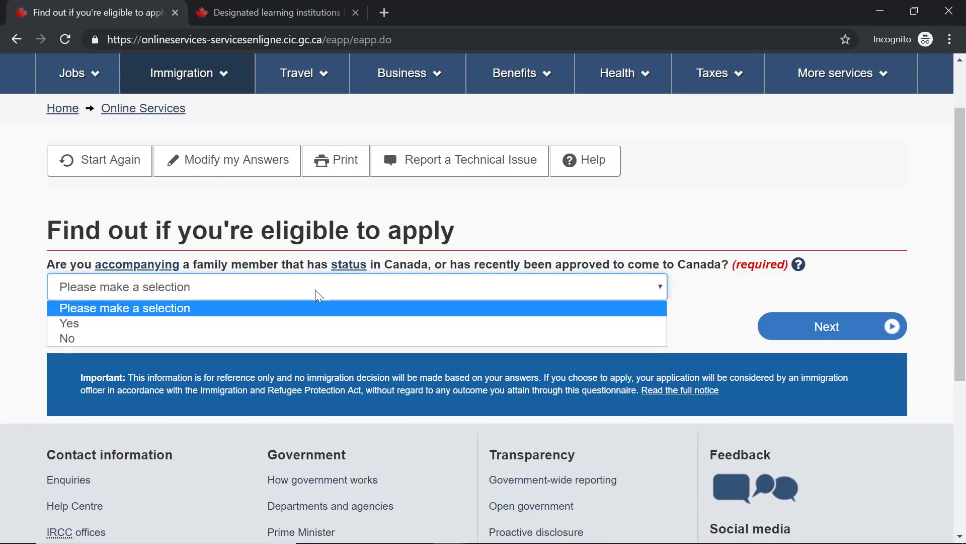
{"action": "left_click", "coordinate": [115, 336]}
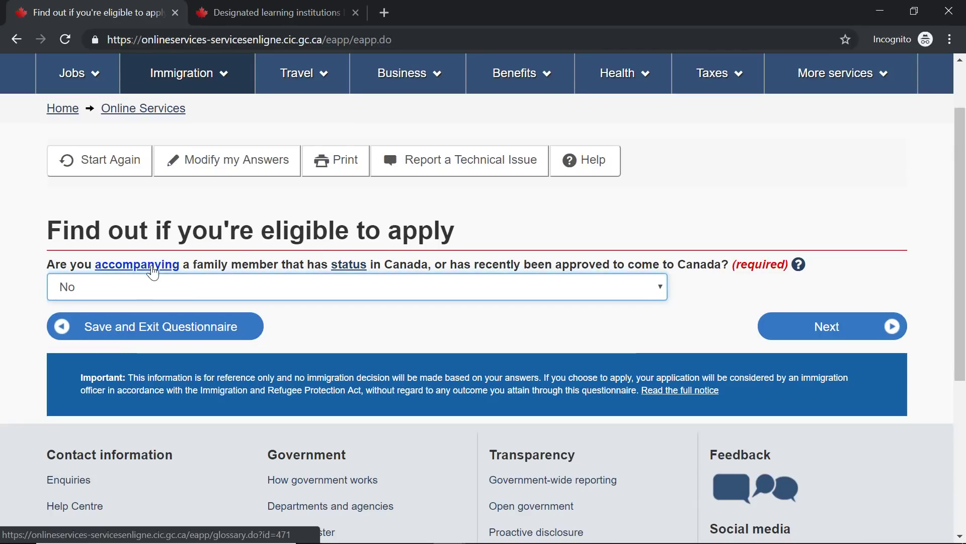
{"action": "left_click", "coordinate": [151, 266]}
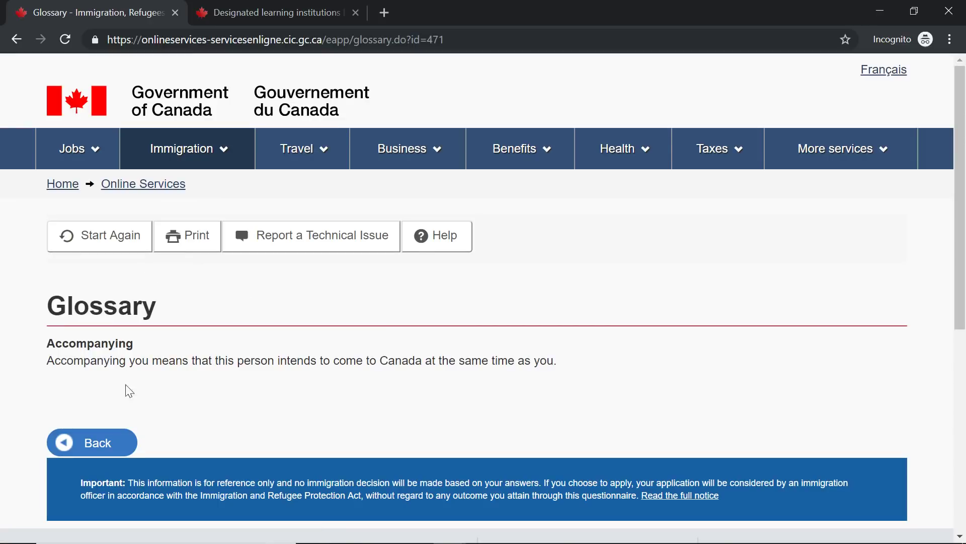
{"action": "left_click", "coordinate": [100, 443]}
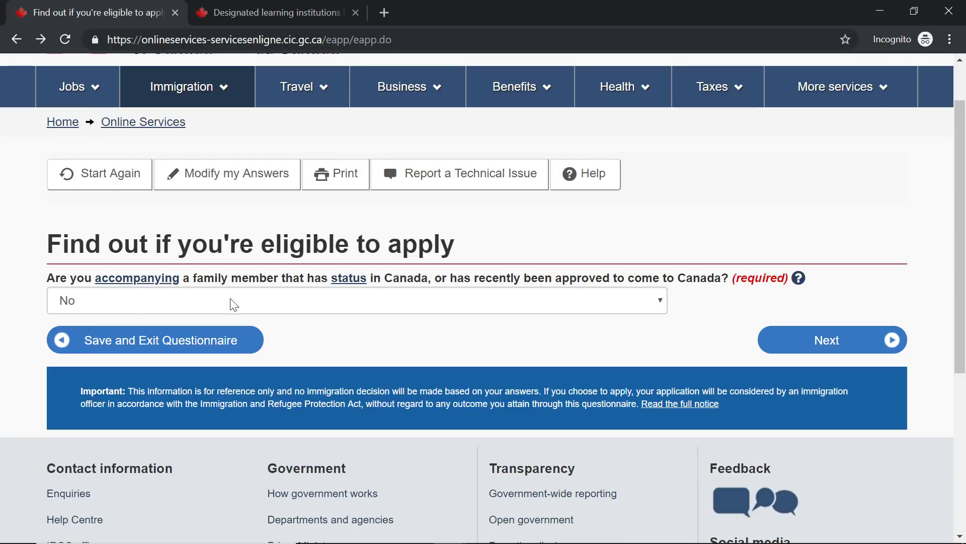
{"action": "left_click", "coordinate": [860, 348]}
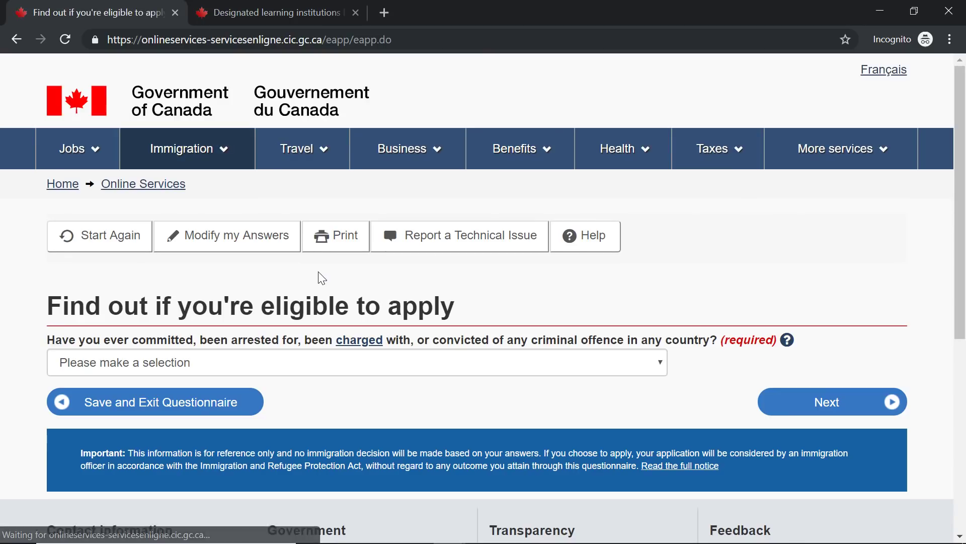
Answer No to having committed, been arrested for, charged with or convicted of a criminal offence, and proceed to the following question.
{"action": "scroll", "coordinate": [322, 277], "scroll_direction": "down", "scroll_amount": 1}
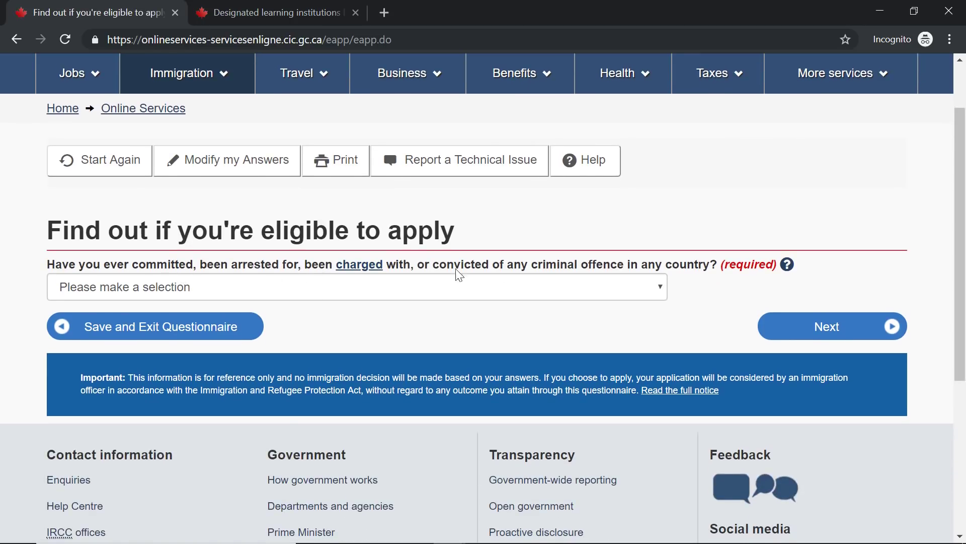
{"action": "left_click", "coordinate": [635, 288]}
{"action": "left_click", "coordinate": [67, 338]}
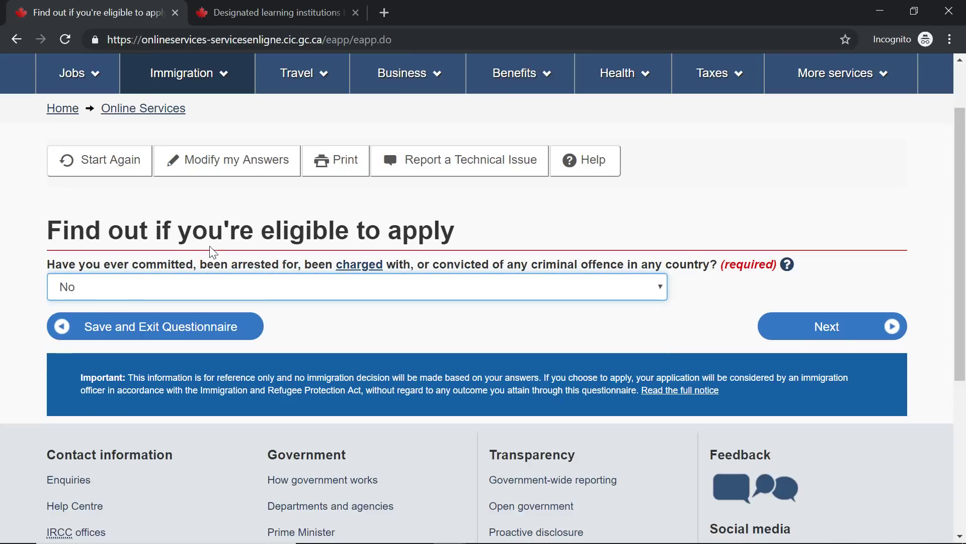
{"action": "left_click", "coordinate": [810, 335]}
{"action": "scroll", "coordinate": [122, 253], "scroll_direction": "down", "scroll_amount": 3}
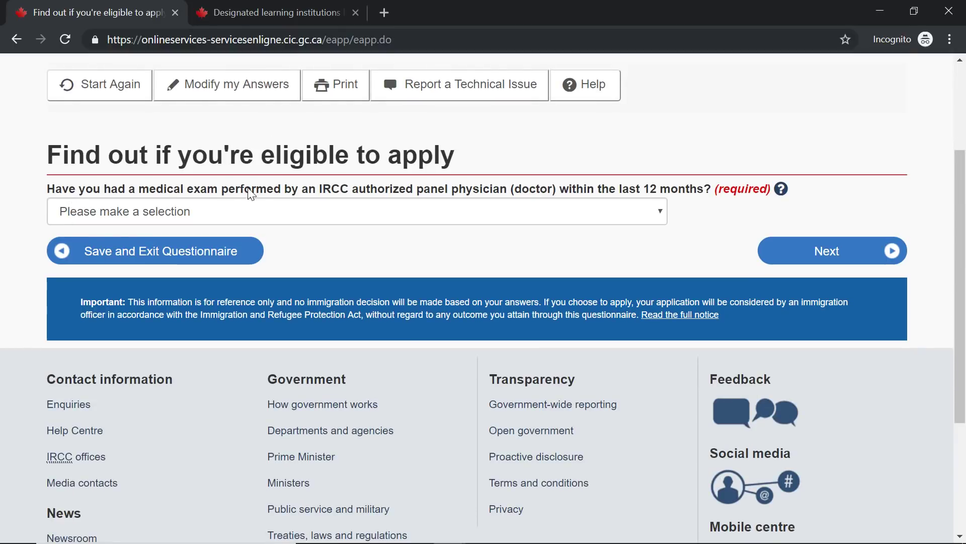
Answer No to having had a medical exam by an IRCC authorized panel physician within the last 12 months and submit it.
{"action": "left_click", "coordinate": [422, 210]}
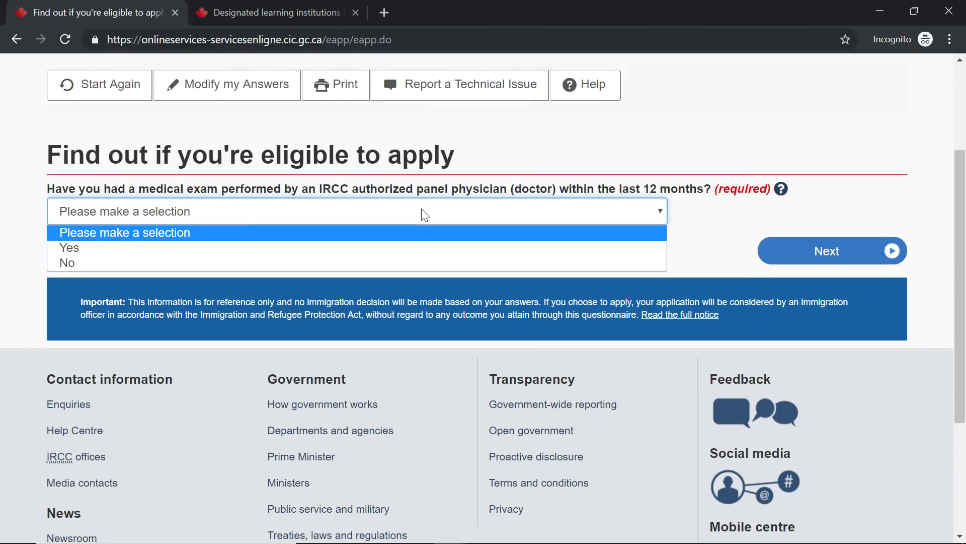
{"action": "left_click", "coordinate": [71, 260]}
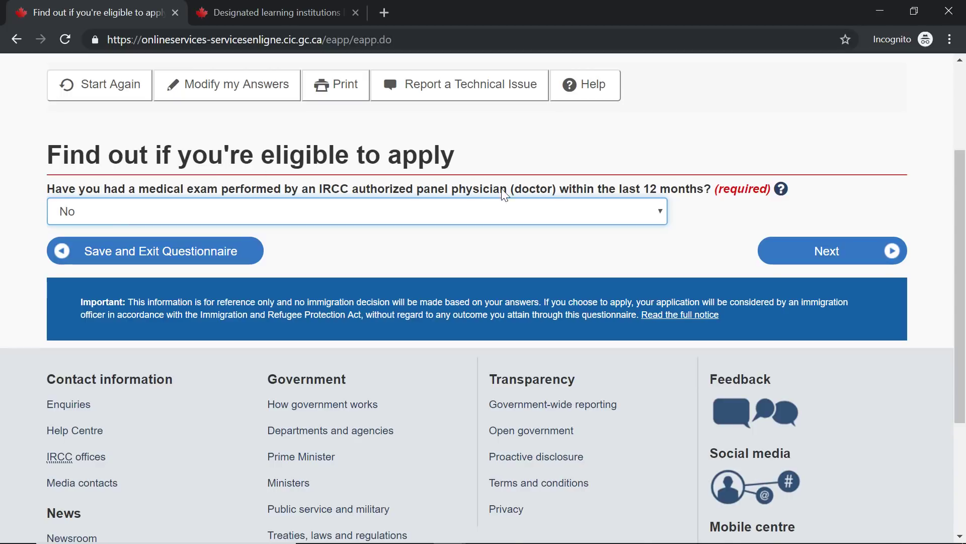
{"action": "left_click", "coordinate": [776, 255]}
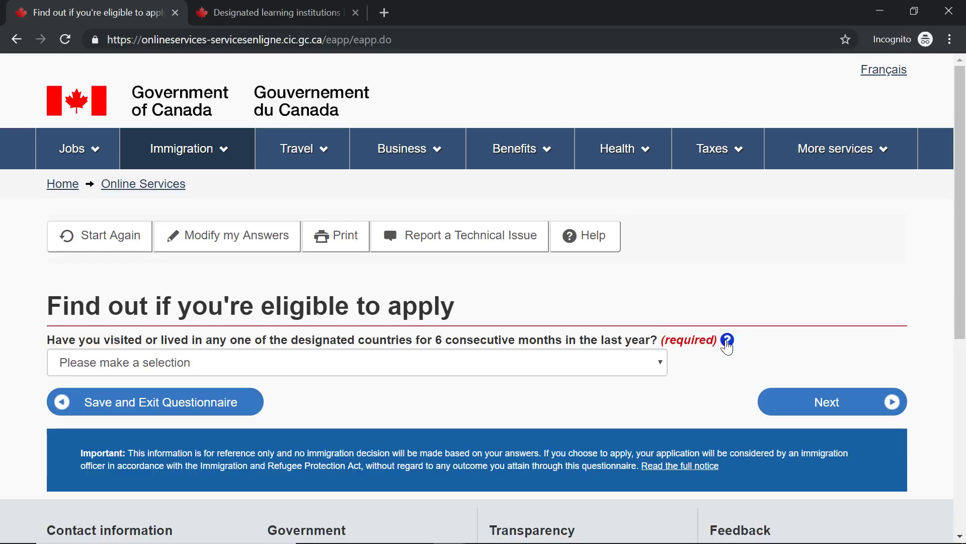
Open the list of designated countries from the question's help and close the help message.
{"action": "left_click", "coordinate": [727, 341]}
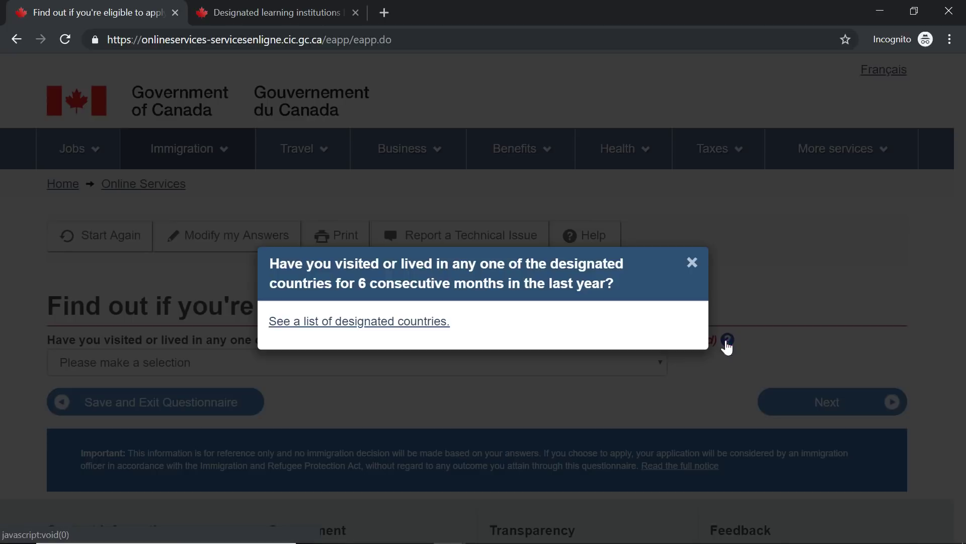
{"action": "left_click", "coordinate": [368, 333]}
{"action": "left_click", "coordinate": [692, 262]}
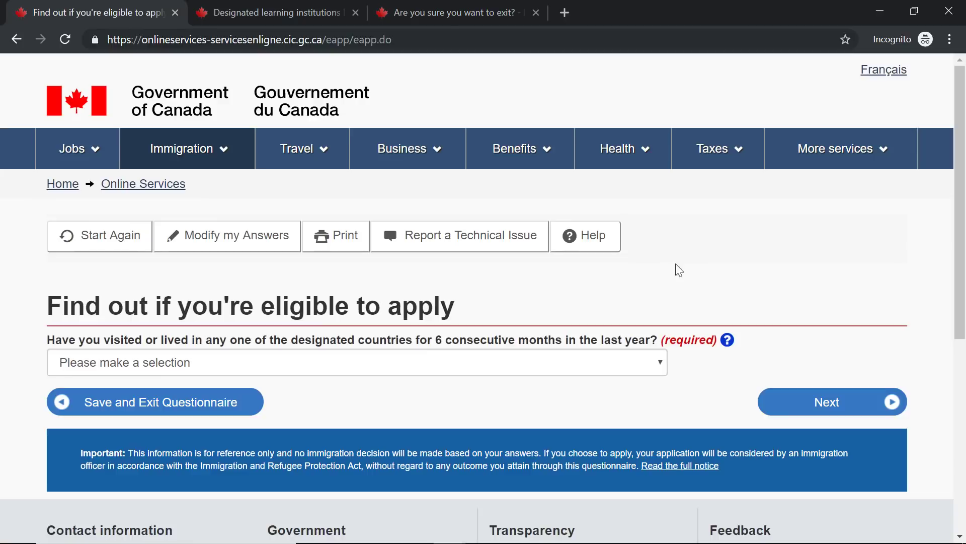
Answer No to having visited or lived in a designated country for 6 consecutive months in the last year and submit it.
{"action": "left_click", "coordinate": [268, 365]}
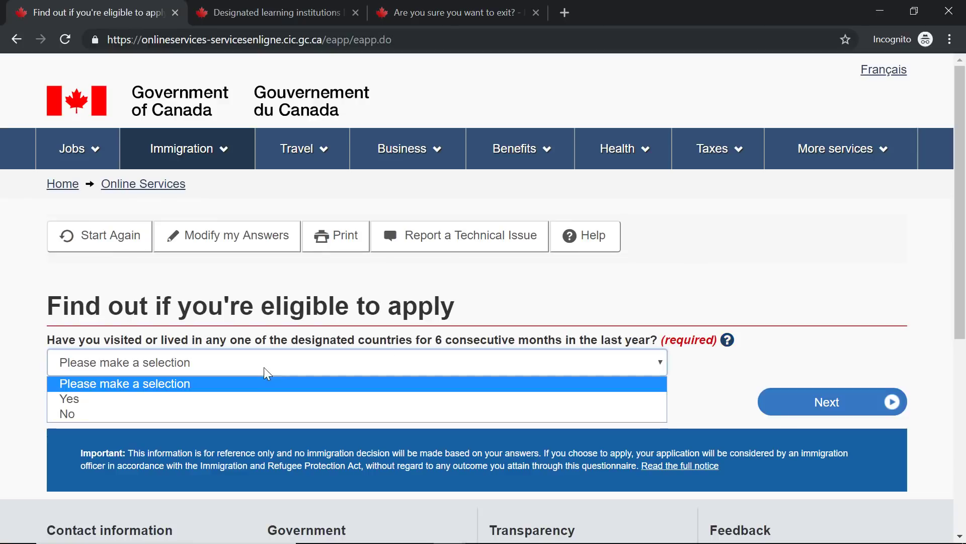
{"action": "left_click", "coordinate": [74, 414]}
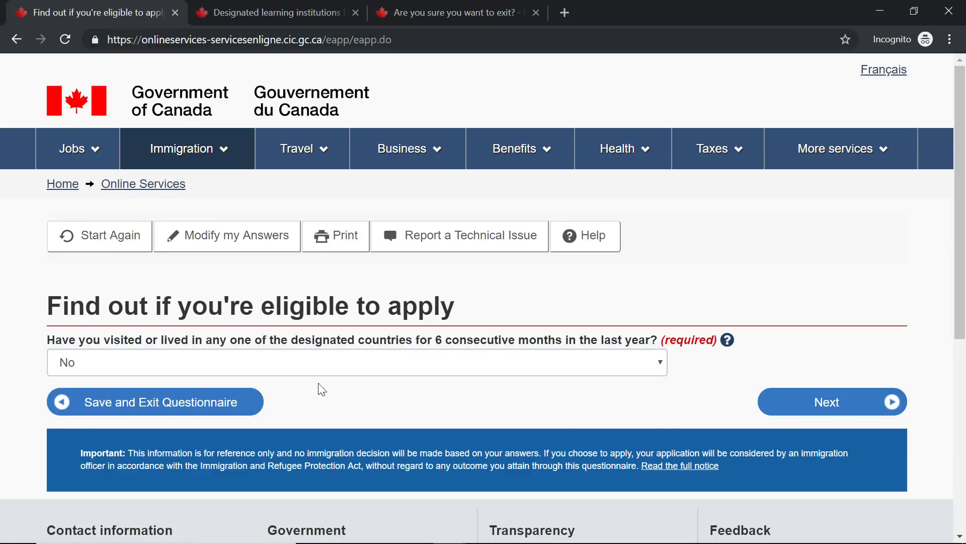
{"action": "left_click_drag", "start_coordinate": [436, 341], "coordinate": [571, 342]}
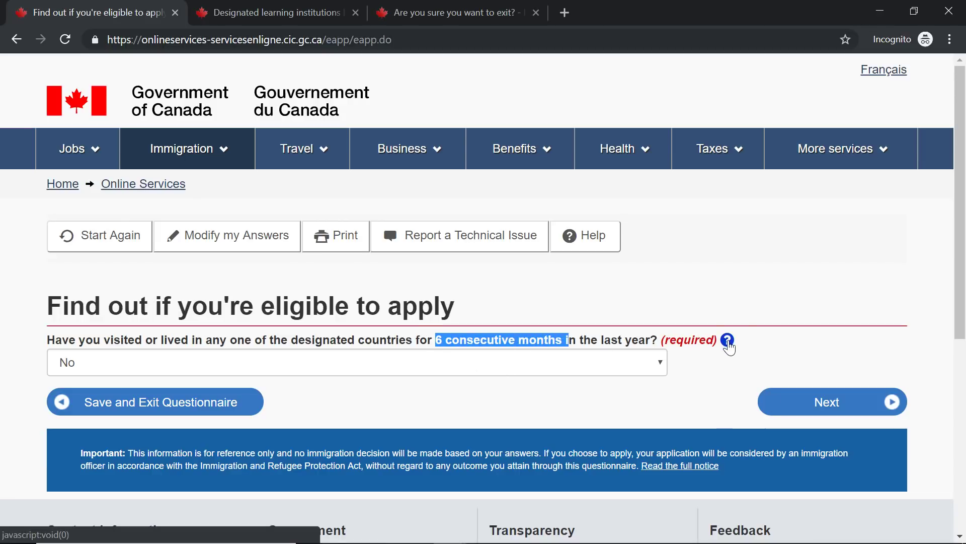
{"action": "left_click", "coordinate": [777, 401]}
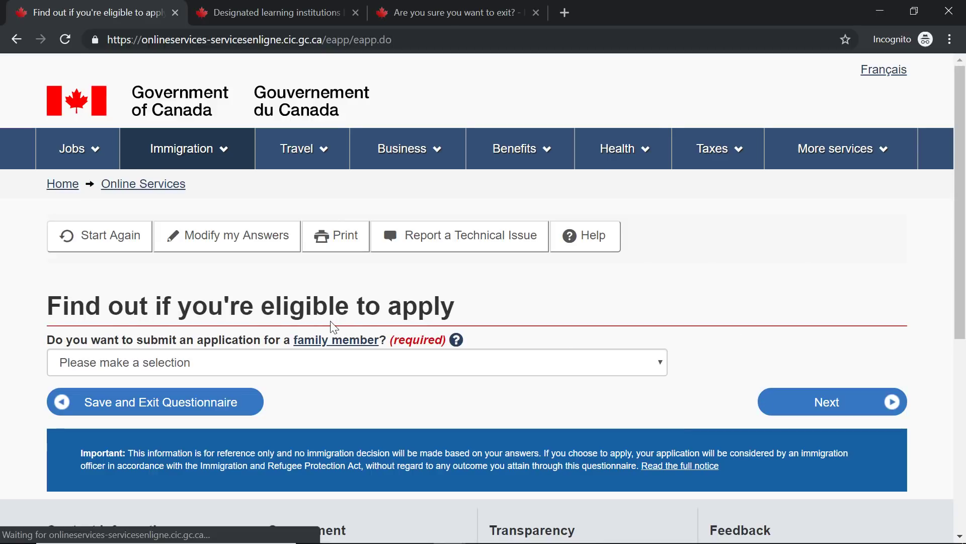
Answer No to submitting an application for a family member and proceed to the following question.
{"action": "scroll", "coordinate": [332, 326], "scroll_direction": "down", "scroll_amount": 1}
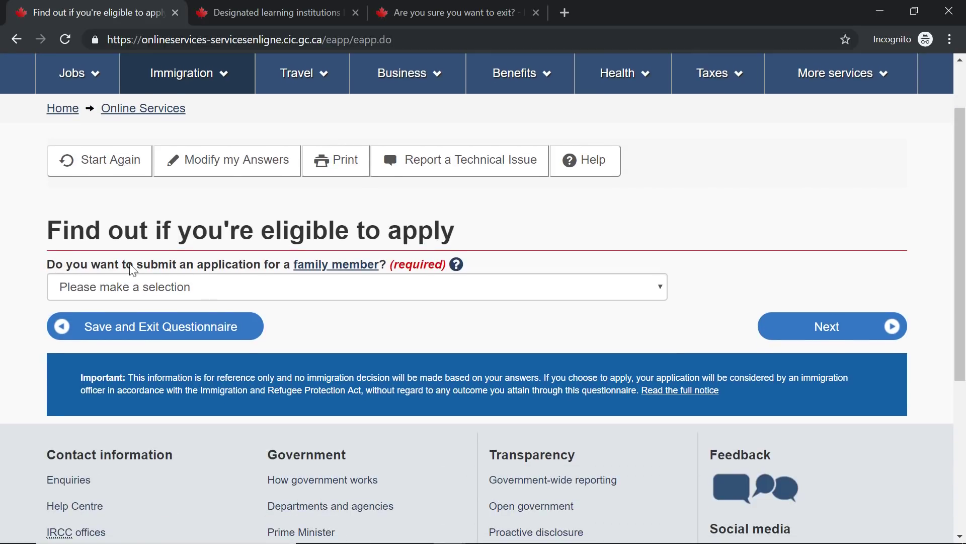
{"action": "left_click", "coordinate": [267, 291]}
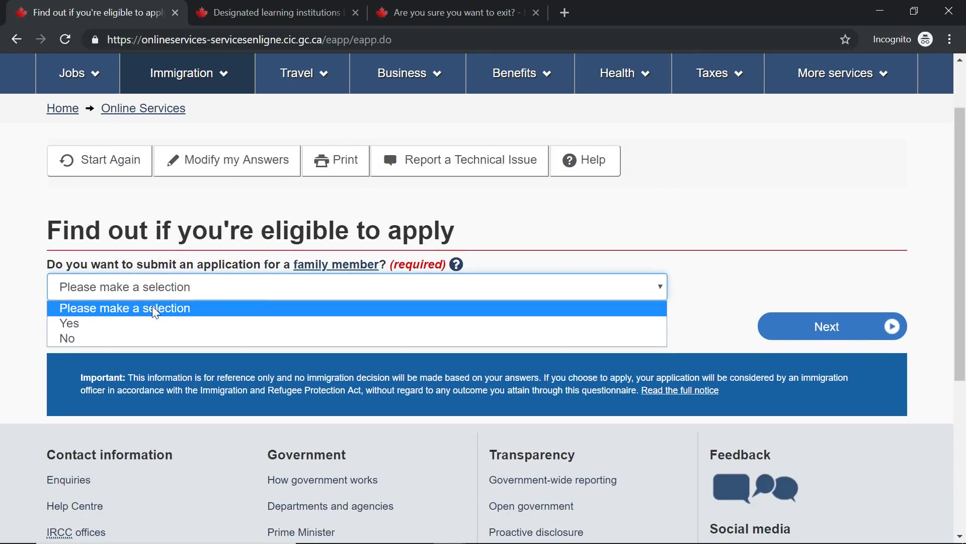
{"action": "left_click", "coordinate": [123, 343]}
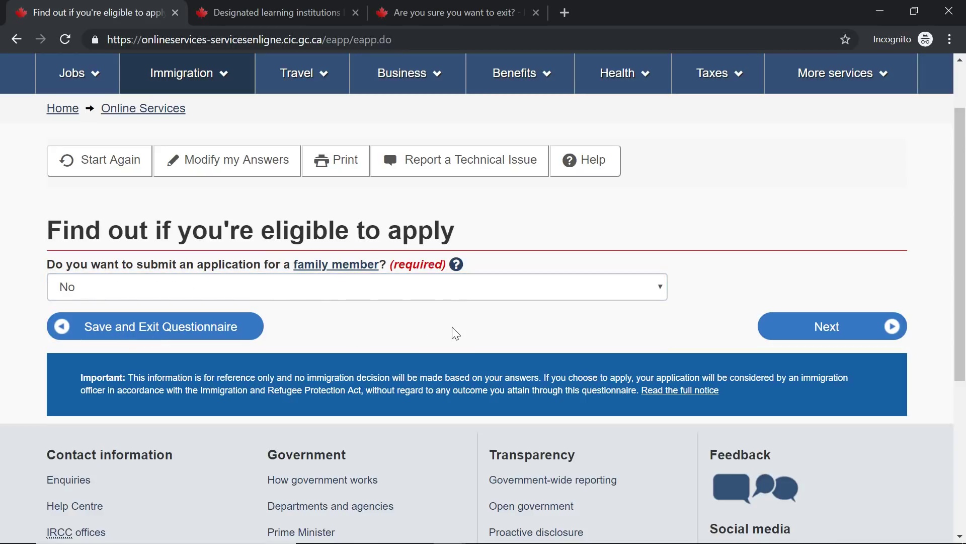
{"action": "left_click", "coordinate": [811, 327]}
Examine the three Yes options for giving a representative or another person access to the application.
{"action": "scroll", "coordinate": [195, 336], "scroll_direction": "down", "scroll_amount": 1}
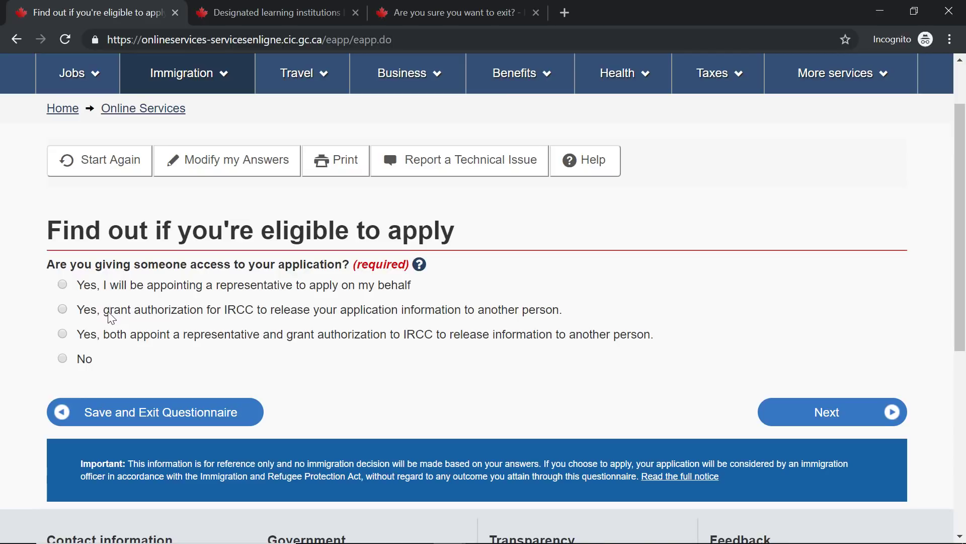
{"action": "left_click_drag", "start_coordinate": [107, 316], "coordinate": [245, 317]}
{"action": "left_click_drag", "start_coordinate": [105, 289], "coordinate": [429, 289]}
{"action": "left_click", "coordinate": [429, 289]}
{"action": "left_click_drag", "start_coordinate": [77, 286], "coordinate": [414, 285]}
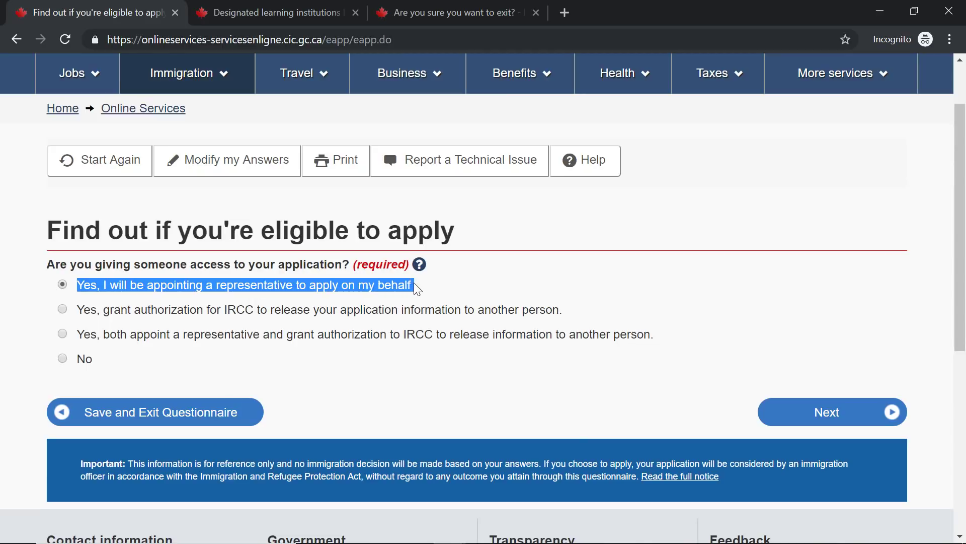
{"action": "left_click", "coordinate": [79, 313]}
{"action": "left_click_drag", "start_coordinate": [80, 316], "coordinate": [577, 305]}
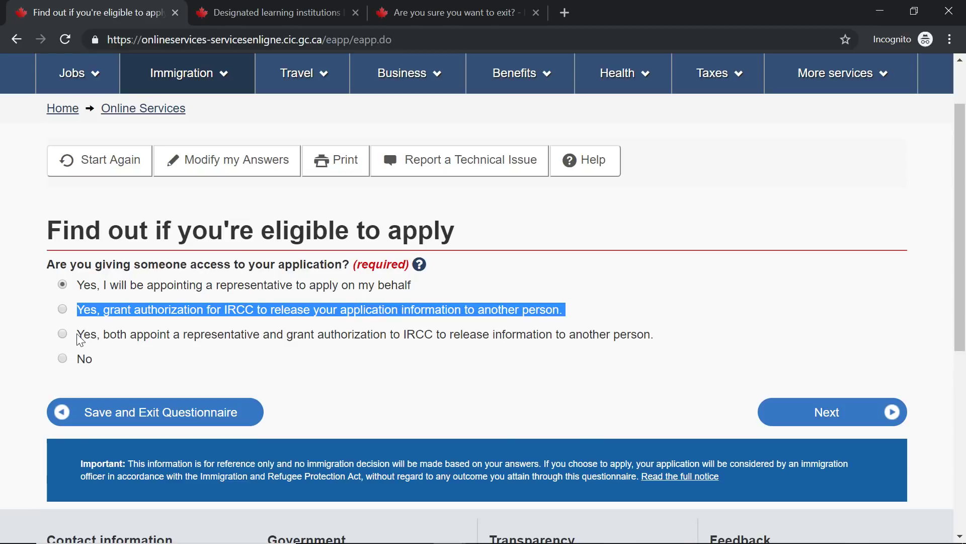
{"action": "left_click_drag", "start_coordinate": [78, 335], "coordinate": [656, 335]}
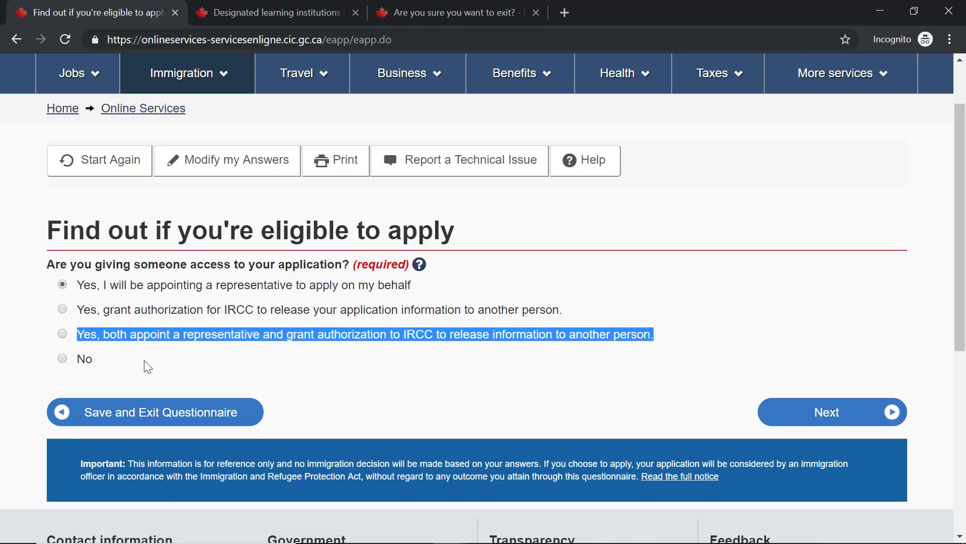
Answer No to giving someone access to the application and submit the answer.
{"action": "left_click", "coordinate": [91, 383]}
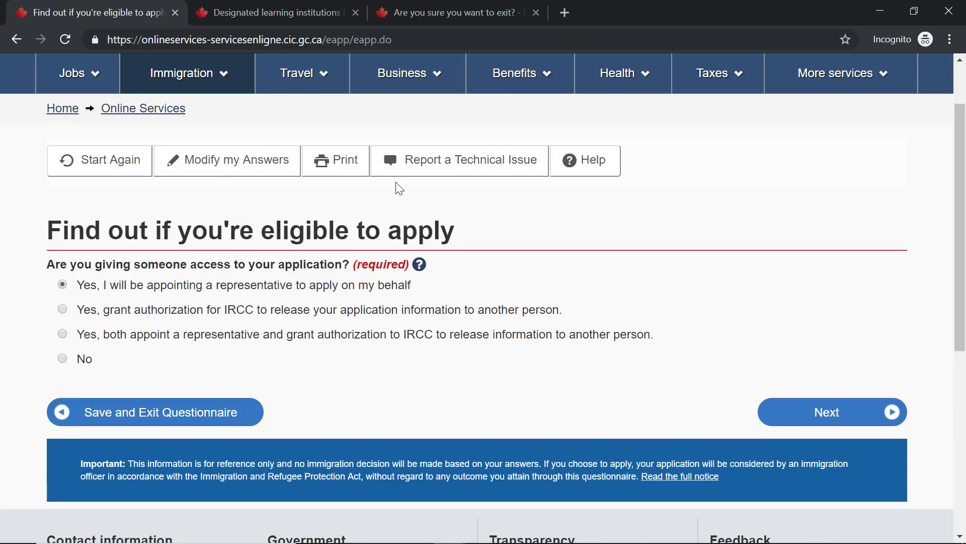
{"action": "left_click", "coordinate": [72, 353]}
{"action": "left_click", "coordinate": [820, 415]}
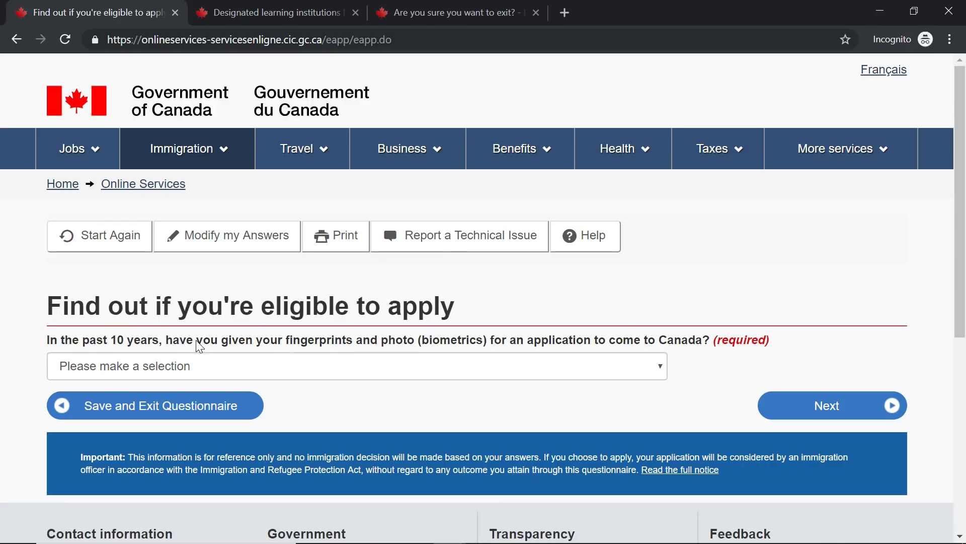
Answer No to having given fingerprints and photo (biometrics) for an application to come to Canada in the past 10 years and submit it.
{"action": "left_click", "coordinate": [383, 368]}
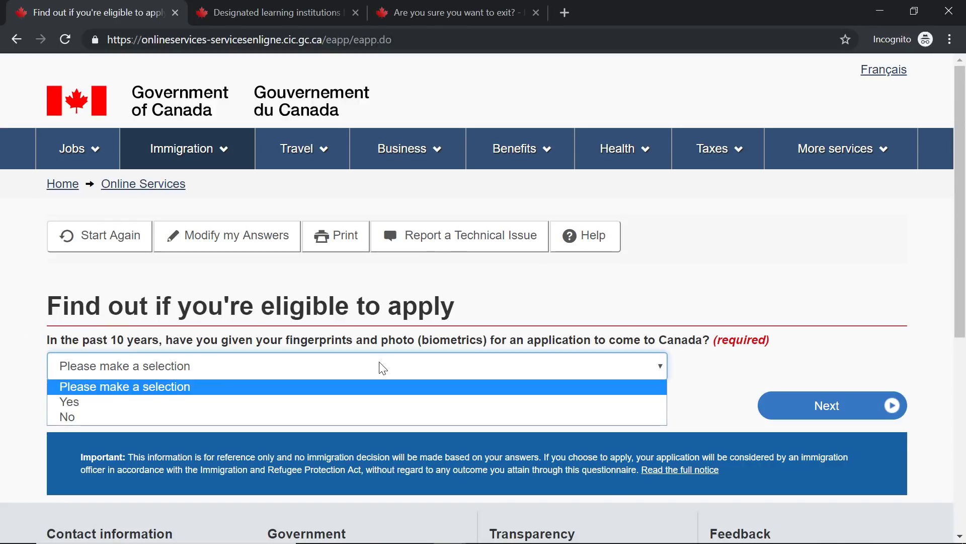
{"action": "left_click", "coordinate": [95, 412]}
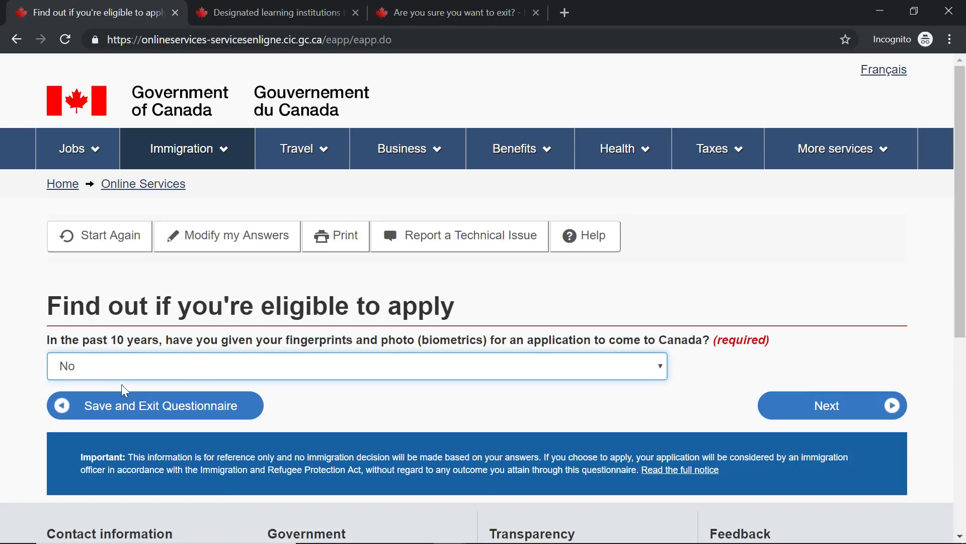
{"action": "left_click", "coordinate": [831, 410]}
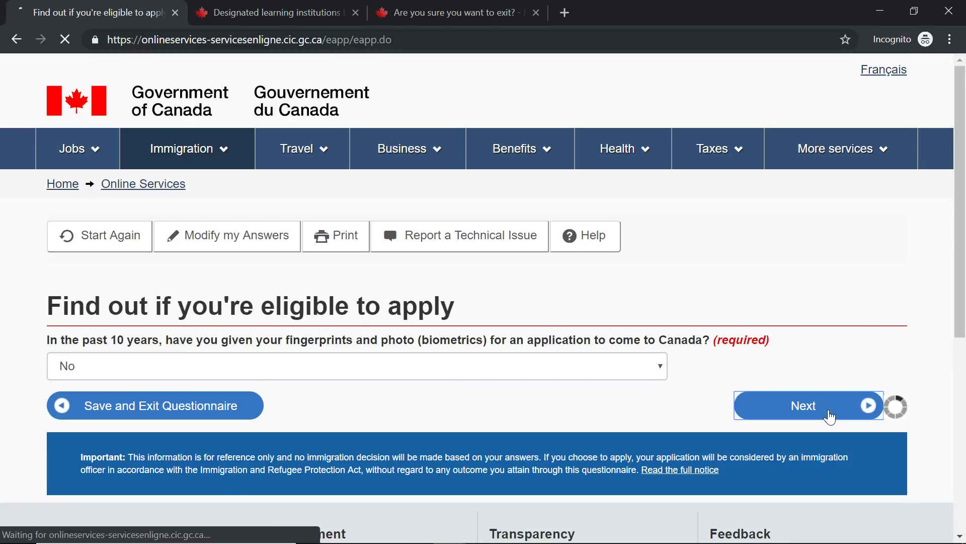
Answer the fee question with "Yes, I will be paying my application fees." and proceed to the following question.
{"action": "scroll", "coordinate": [300, 280], "scroll_direction": "down", "scroll_amount": 2}
{"action": "scroll", "coordinate": [300, 280], "scroll_direction": "down", "scroll_amount": 1}
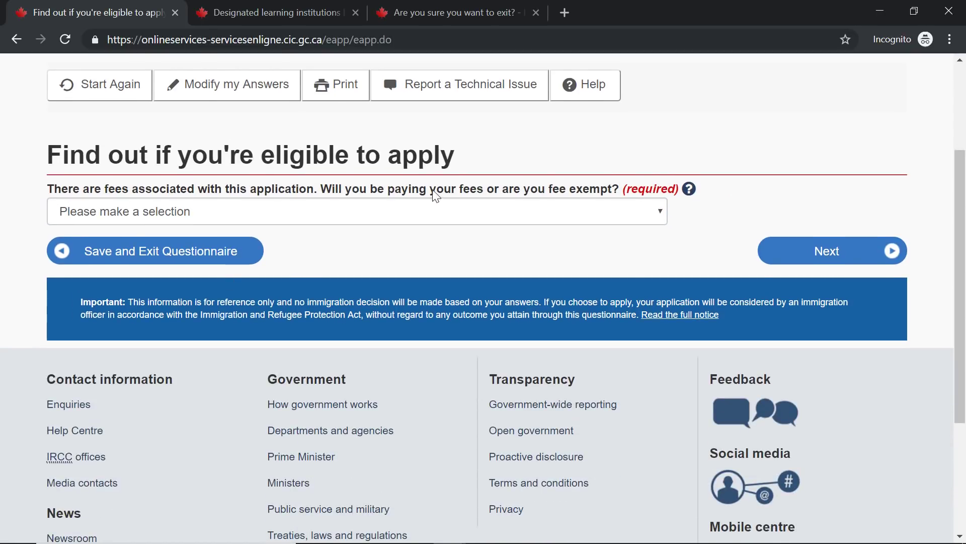
{"action": "left_click", "coordinate": [462, 220]}
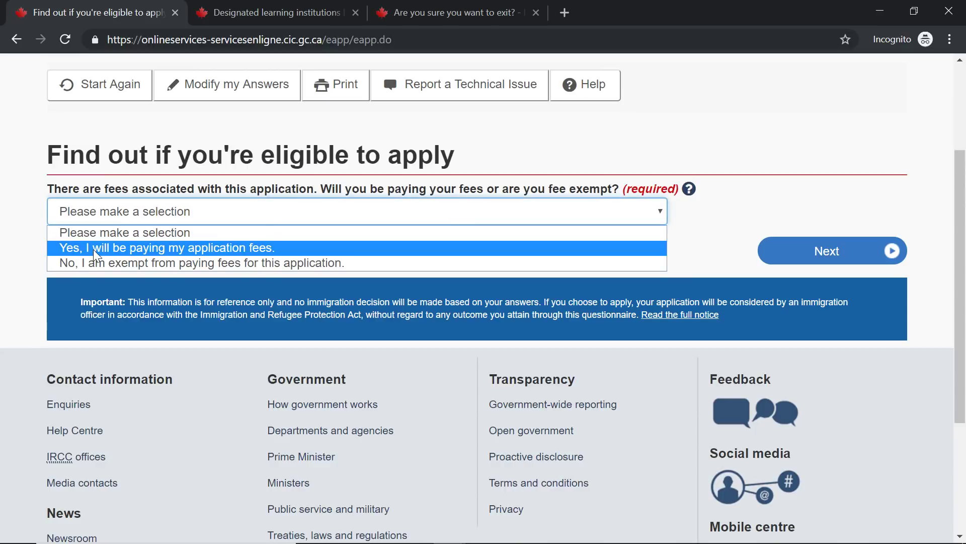
{"action": "left_click", "coordinate": [93, 249]}
{"action": "left_click", "coordinate": [777, 252]}
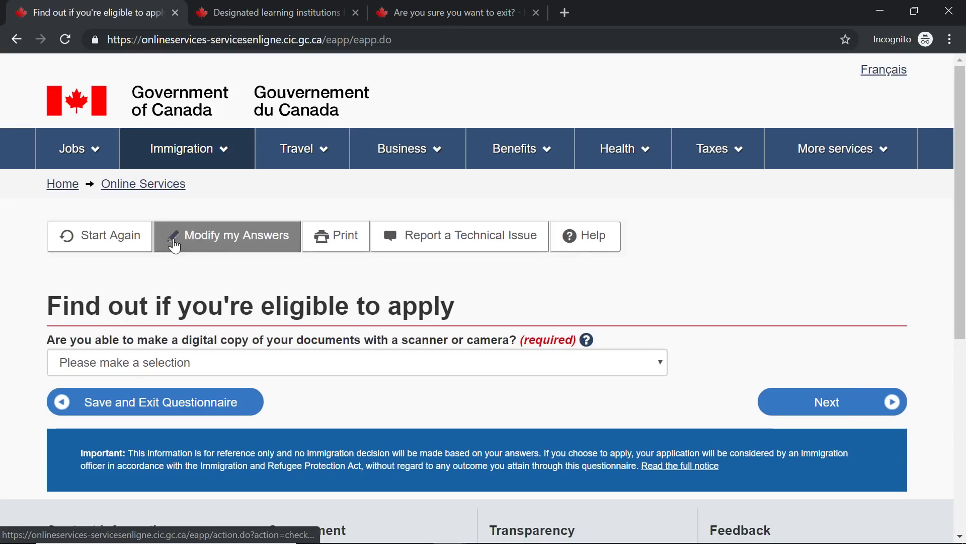
Answer Yes to being able to make digital copies of documents with a scanner or camera and submit the answer.
{"action": "scroll", "coordinate": [261, 287], "scroll_direction": "down", "scroll_amount": 1}
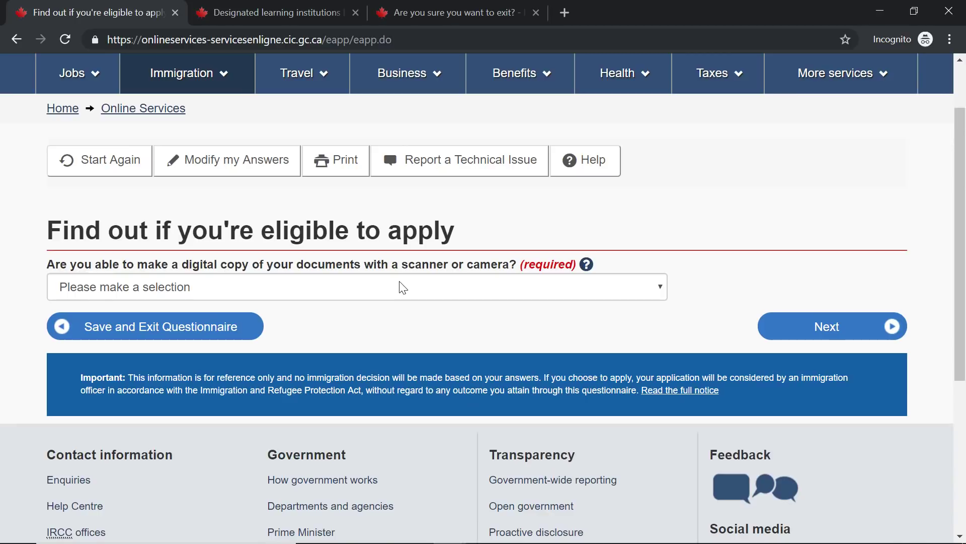
{"action": "left_click", "coordinate": [373, 292]}
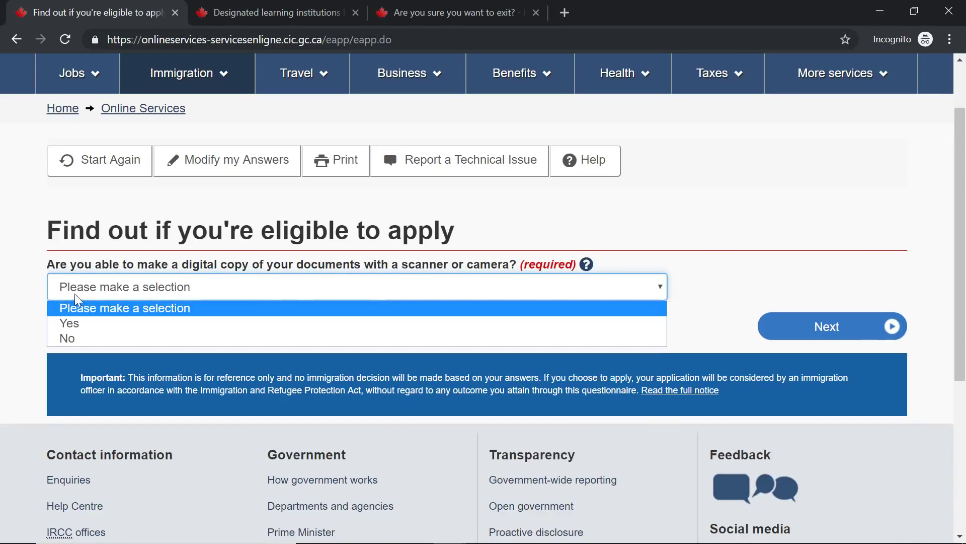
{"action": "left_click", "coordinate": [64, 324]}
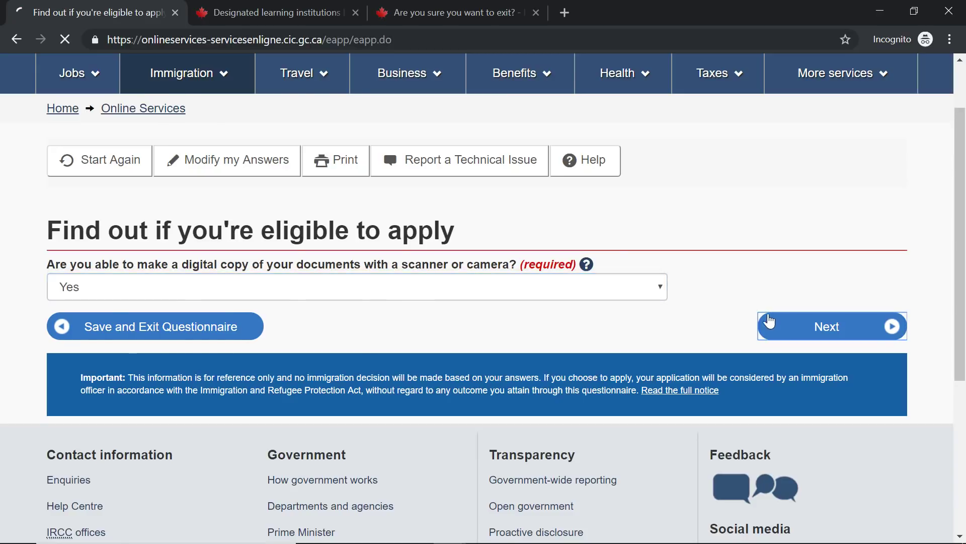
{"action": "left_click", "coordinate": [768, 321]}
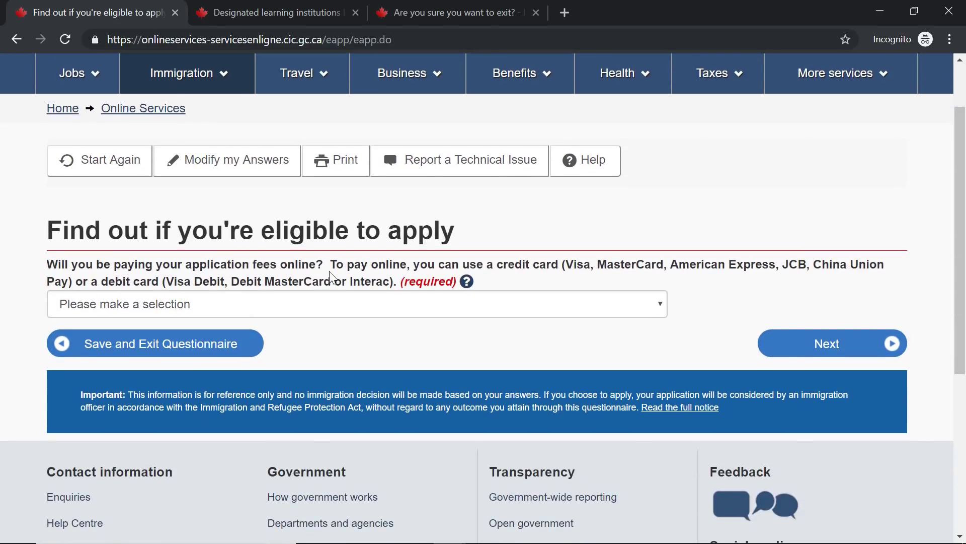
Answer Yes to paying the application fees online and proceed to the review of the answers.
{"action": "left_click", "coordinate": [490, 310]}
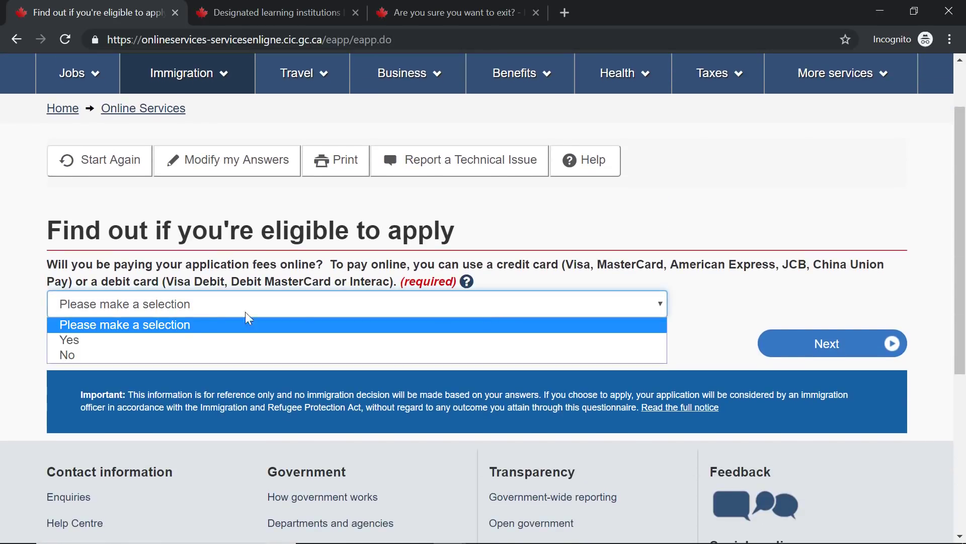
{"action": "left_click", "coordinate": [124, 340]}
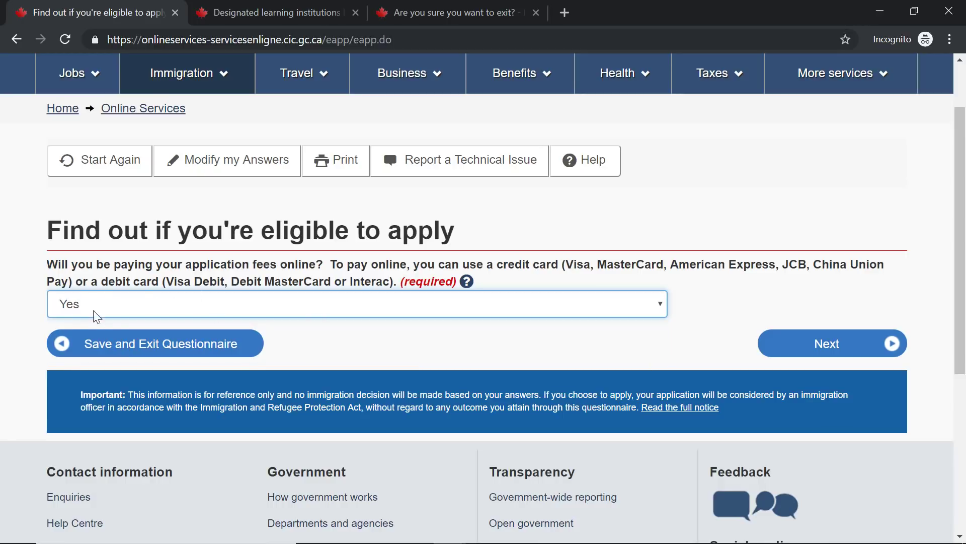
{"action": "left_click", "coordinate": [794, 346]}
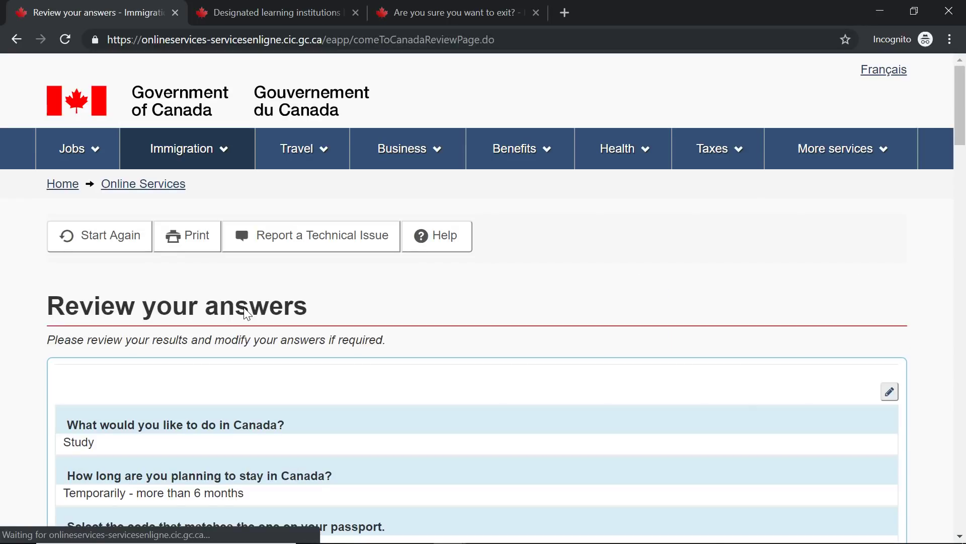
Review all the questionnaire answers through to the end of the review page.
{"action": "scroll", "coordinate": [246, 312], "scroll_direction": "down", "scroll_amount": 7}
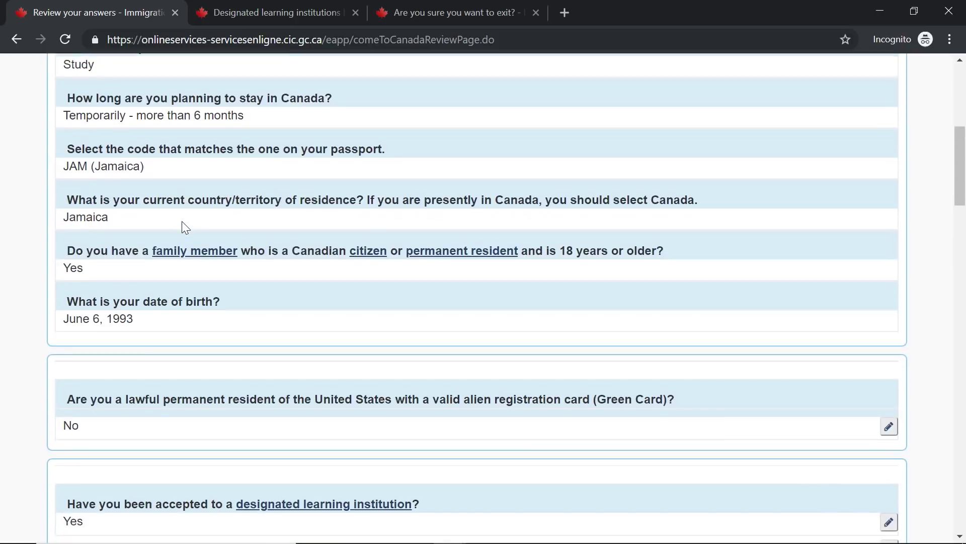
{"action": "scroll", "coordinate": [182, 221], "scroll_direction": "down", "scroll_amount": 20}
{"action": "scroll", "coordinate": [182, 225], "scroll_direction": "down", "scroll_amount": 8}
{"action": "scroll", "coordinate": [182, 225], "scroll_direction": "up", "scroll_amount": 15}
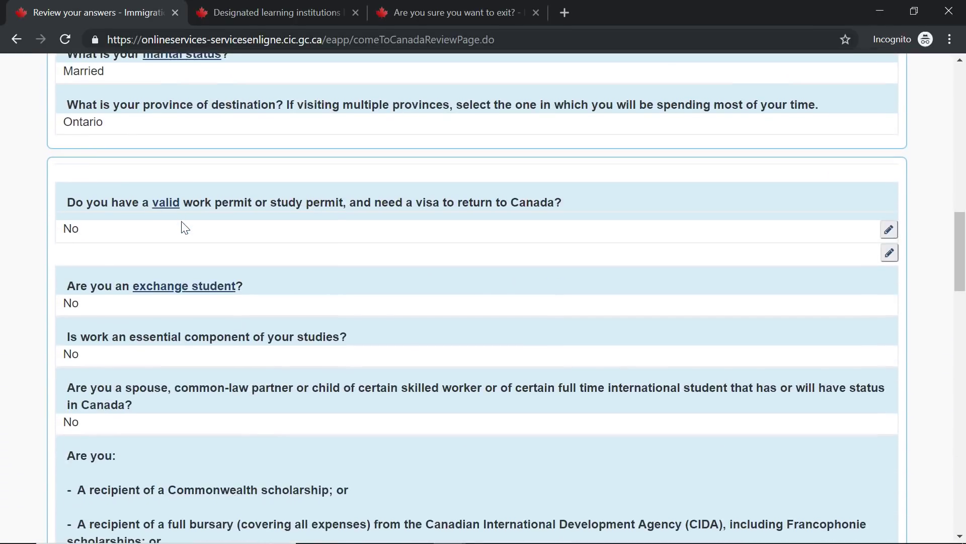
{"action": "scroll", "coordinate": [182, 224], "scroll_direction": "down", "scroll_amount": 20}
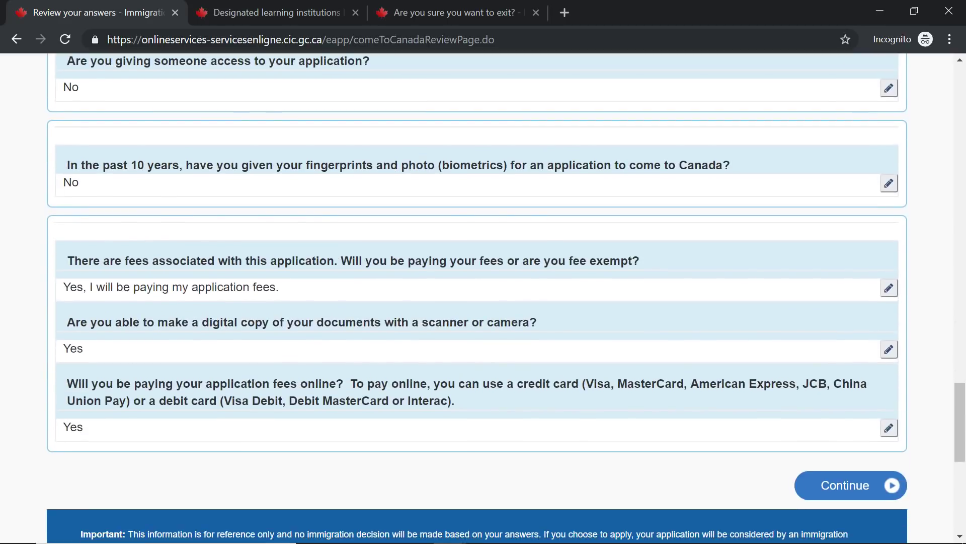
{"action": "scroll", "coordinate": [181, 221], "scroll_direction": "down", "scroll_amount": 3}
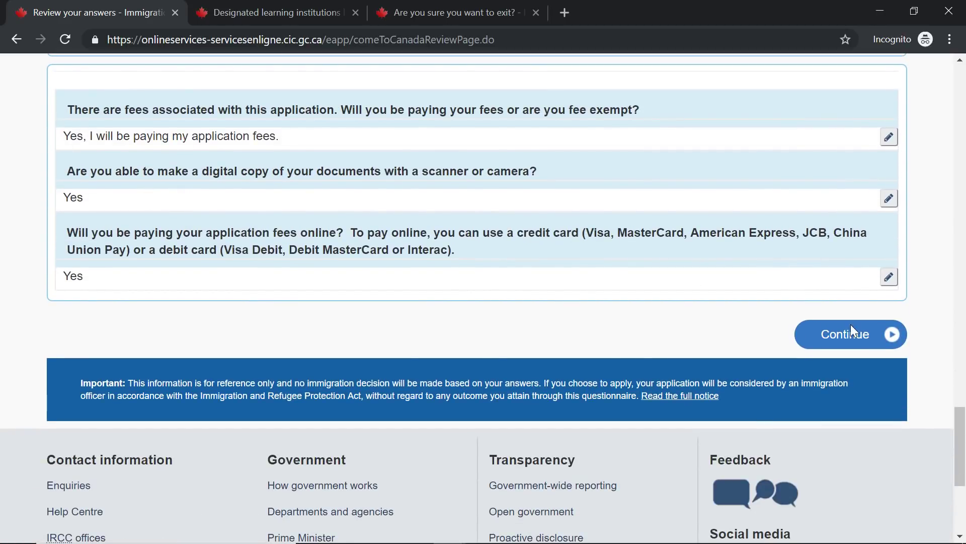
Accept the reviewed answers and read the application submission instructions from Step 1 through Step 4.
{"action": "left_click", "coordinate": [843, 337]}
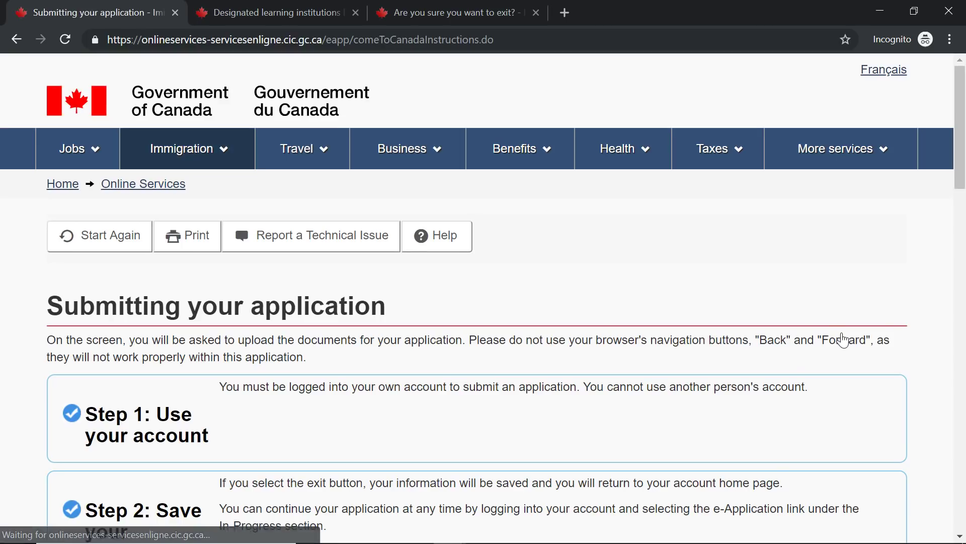
{"action": "scroll", "coordinate": [350, 274], "scroll_direction": "down", "scroll_amount": 3}
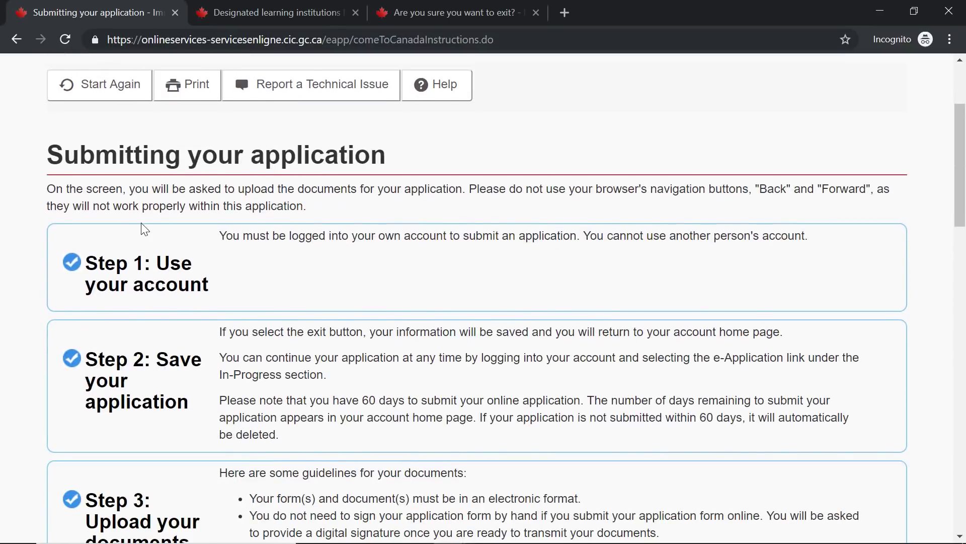
{"action": "scroll", "coordinate": [483, 298], "scroll_direction": "down", "scroll_amount": 3}
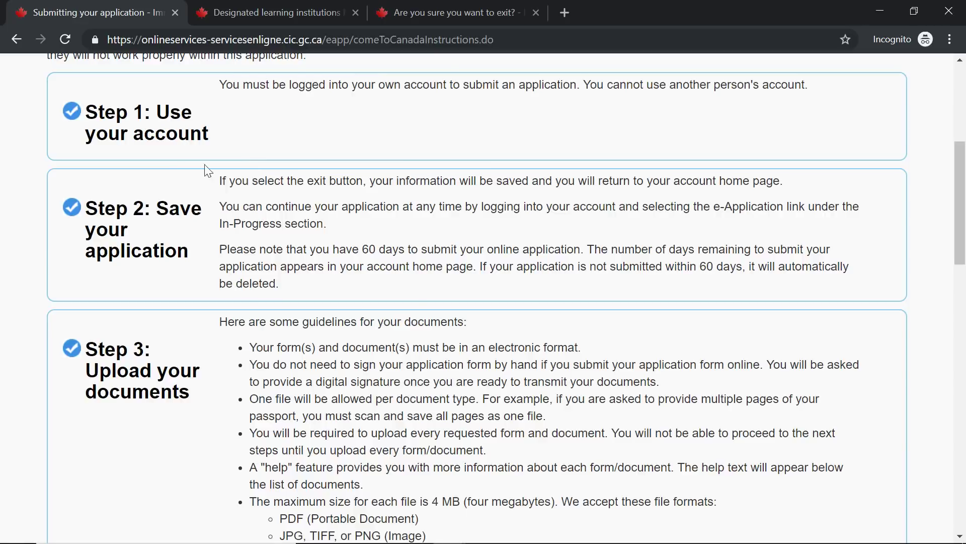
{"action": "scroll", "coordinate": [225, 165], "scroll_direction": "down", "scroll_amount": 2}
{"action": "scroll", "coordinate": [204, 184], "scroll_direction": "down", "scroll_amount": 3}
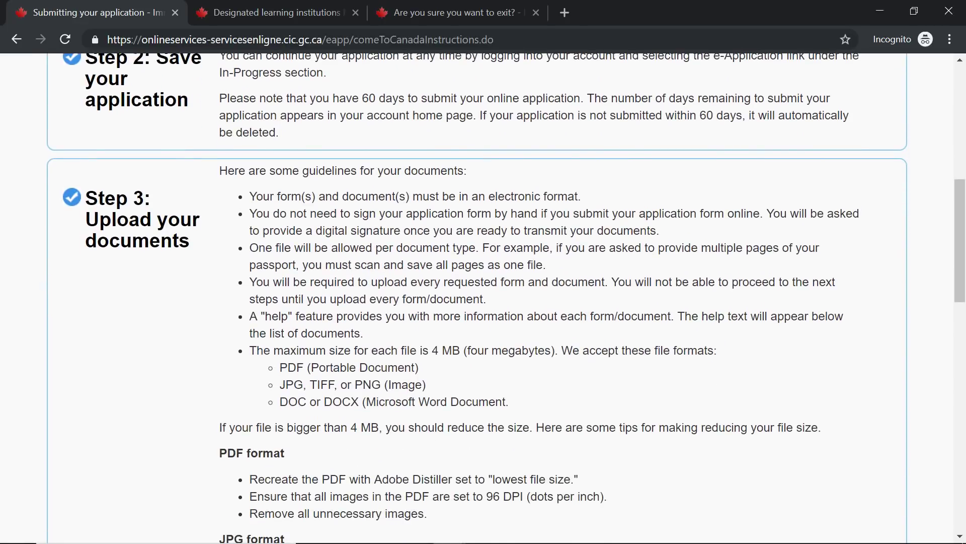
{"action": "scroll", "coordinate": [207, 216], "scroll_direction": "down", "scroll_amount": 3}
{"action": "scroll", "coordinate": [204, 217], "scroll_direction": "up", "scroll_amount": 3}
{"action": "scroll", "coordinate": [206, 217], "scroll_direction": "down", "scroll_amount": 10}
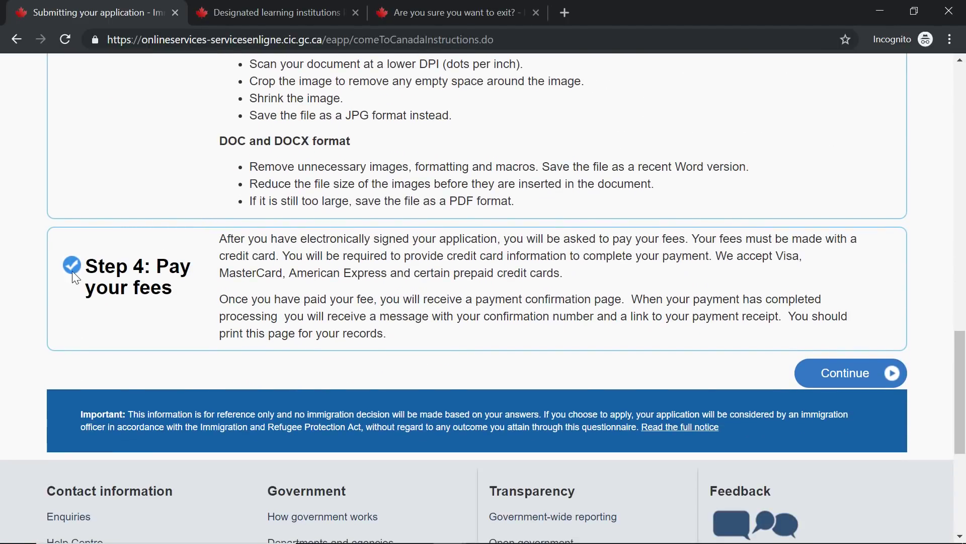
Proceed to the document checklist and look over its required application form and supporting documents.
{"action": "left_click", "coordinate": [848, 376]}
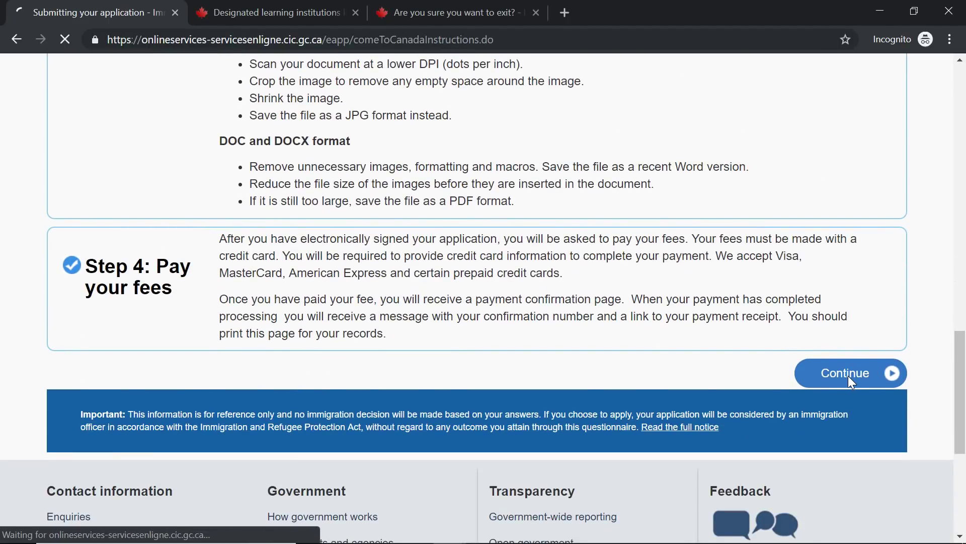
{"action": "scroll", "coordinate": [169, 352], "scroll_direction": "down", "scroll_amount": 2}
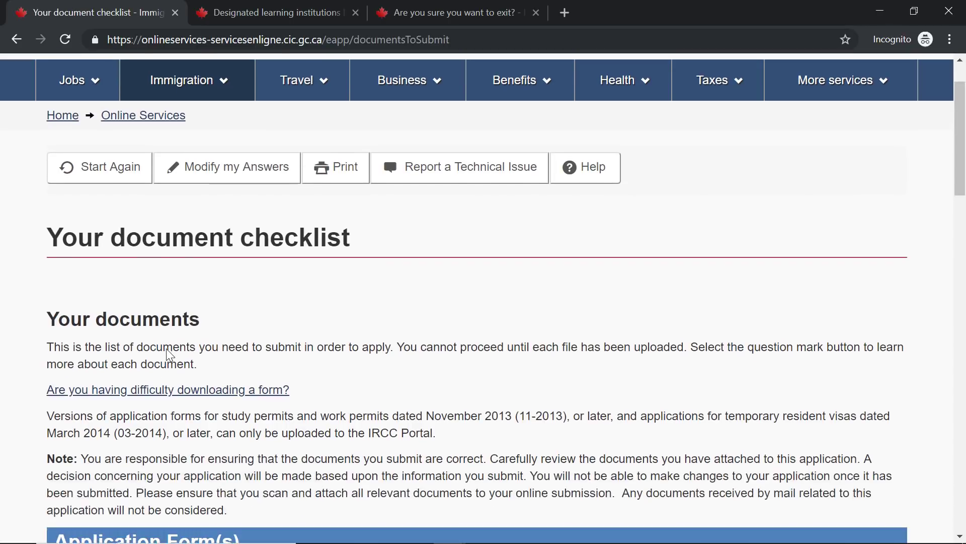
{"action": "scroll", "coordinate": [79, 308], "scroll_direction": "down", "scroll_amount": 13}
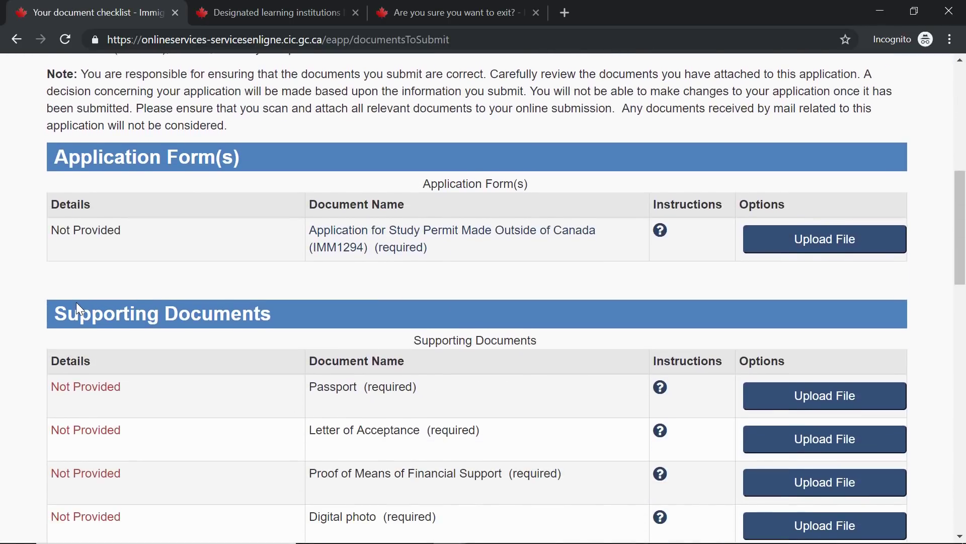
{"action": "scroll", "coordinate": [77, 302], "scroll_direction": "up", "scroll_amount": 15}
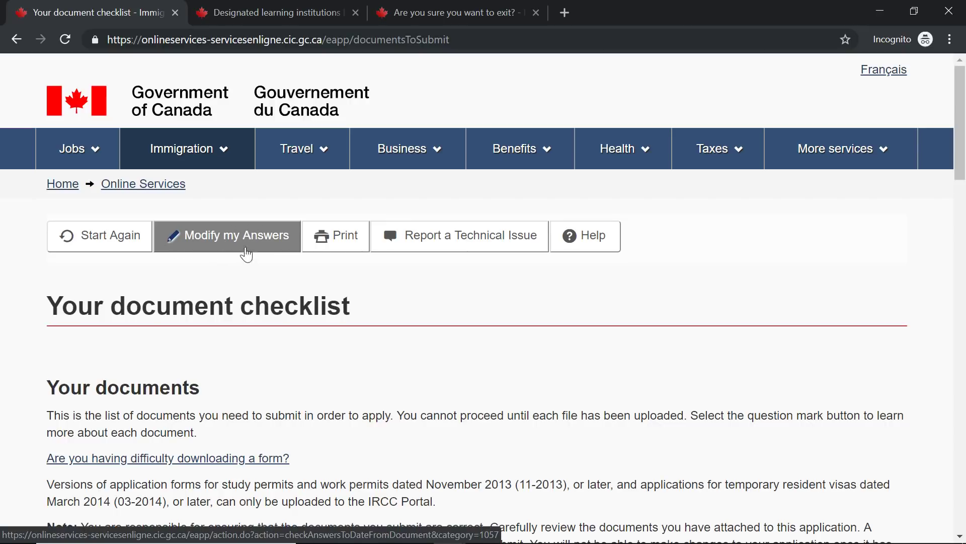
{"action": "scroll", "coordinate": [237, 276], "scroll_direction": "down", "scroll_amount": 4}
{"action": "scroll", "coordinate": [265, 319], "scroll_direction": "down", "scroll_amount": 3}
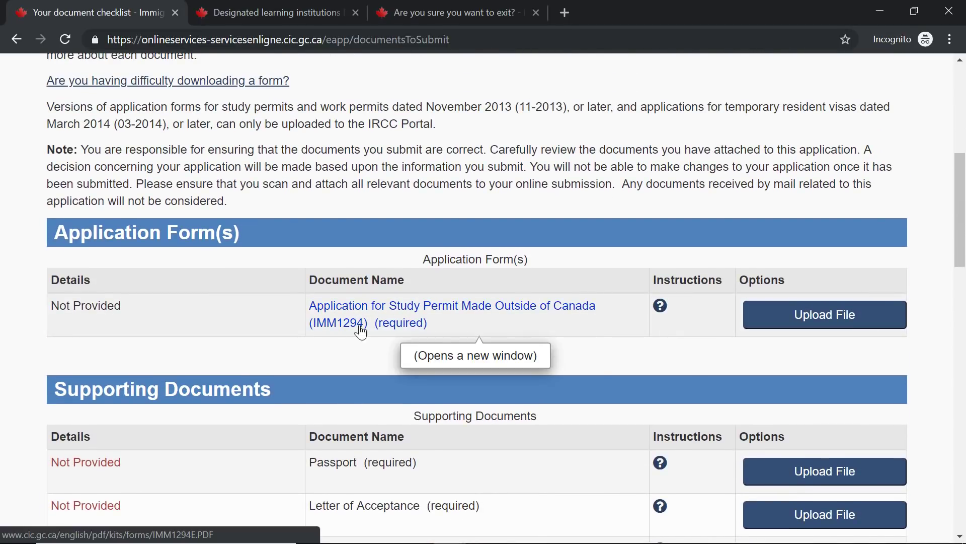
{"action": "scroll", "coordinate": [188, 315], "scroll_direction": "down", "scroll_amount": 1}
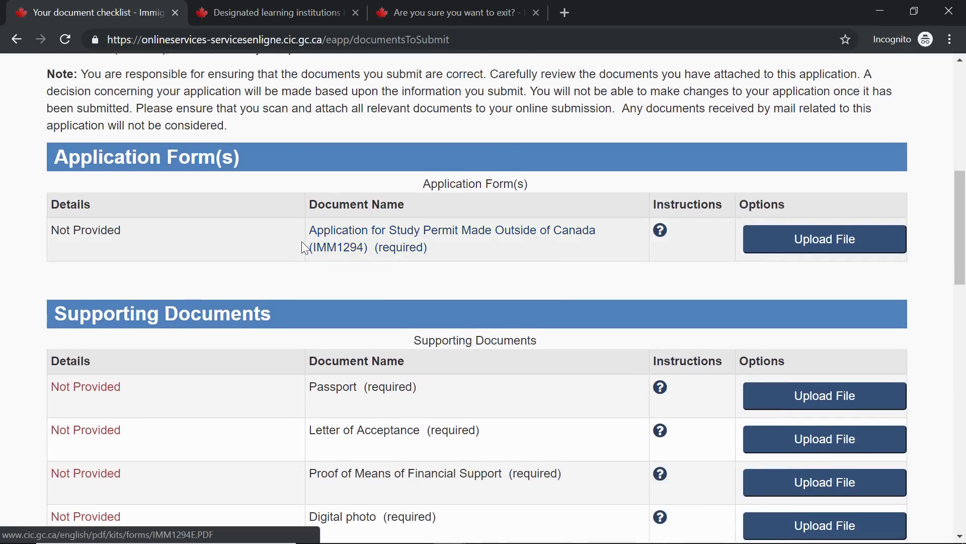
Save the Application for Study Permit Made Outside of Canada (IMM1294) form to the Desktop as the PDF imm1294e.
{"action": "left_click", "coordinate": [348, 238]}
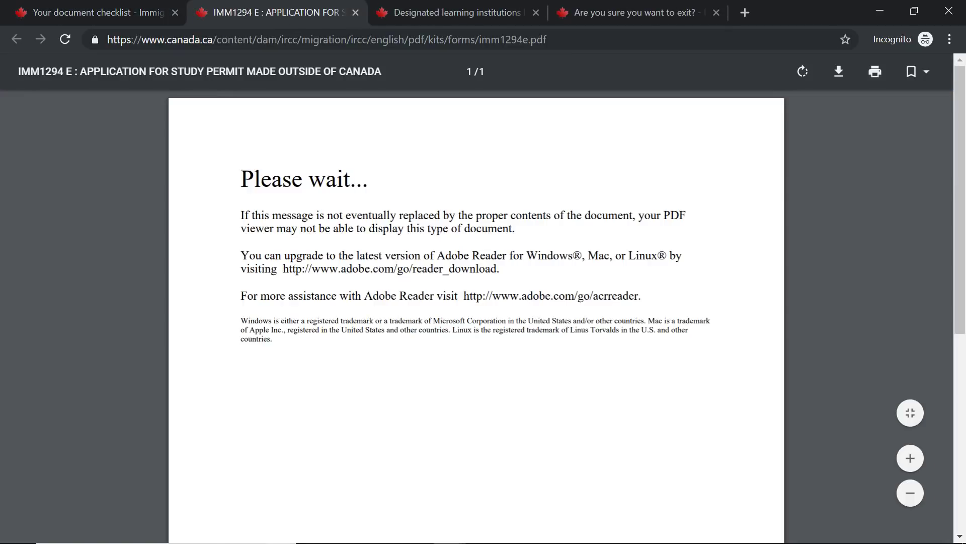
{"action": "left_click", "coordinate": [97, 6]}
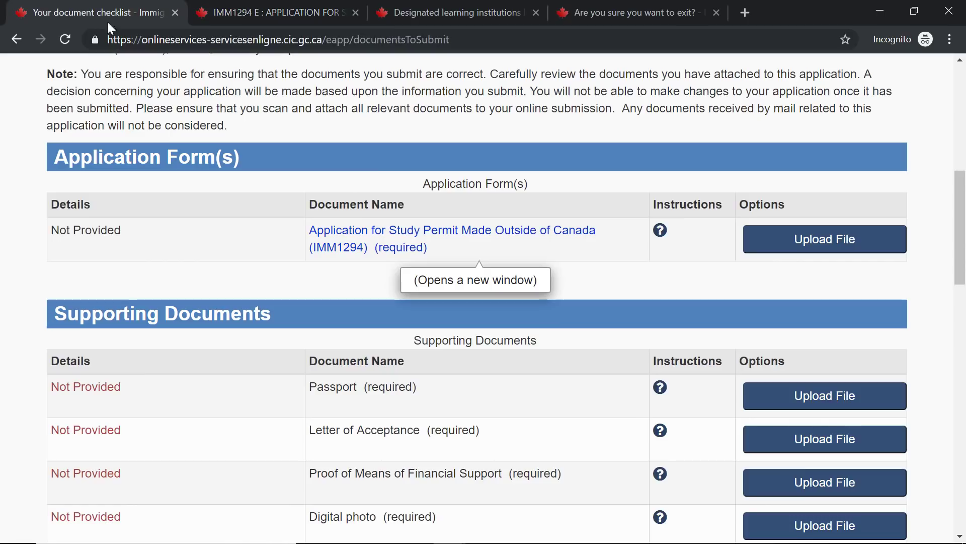
{"action": "right_click", "coordinate": [370, 230]}
{"action": "left_click", "coordinate": [434, 304]}
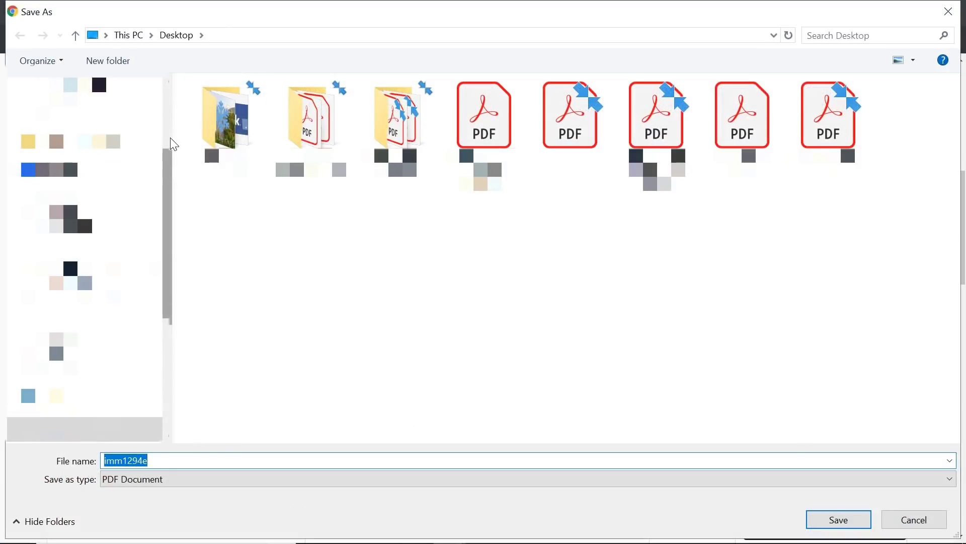
{"action": "left_click", "coordinate": [828, 523]}
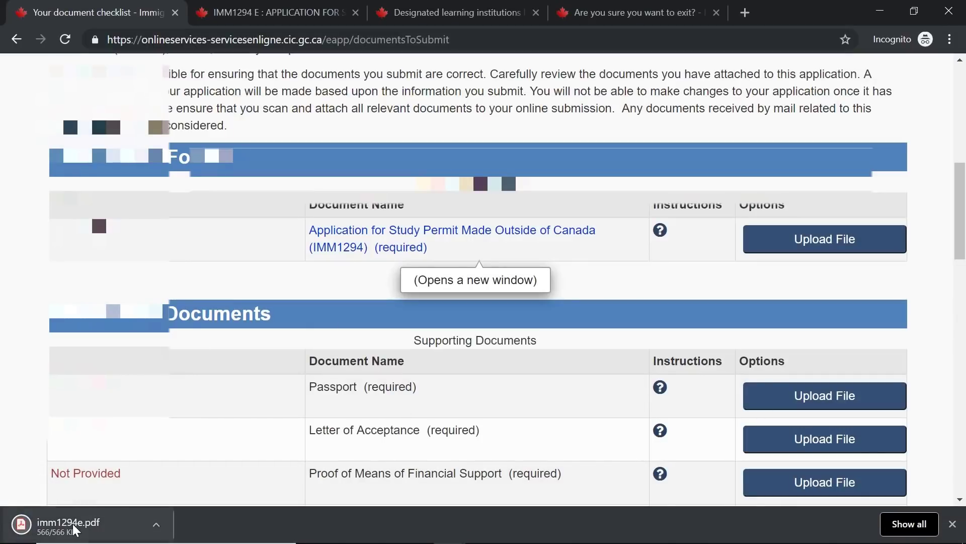
Open the downloaded imm1294e.pdf in Adobe Acrobat Reader and look over its first page.
{"action": "left_click", "coordinate": [75, 528]}
{"action": "scroll", "coordinate": [448, 242], "scroll_direction": "down", "scroll_amount": 3}
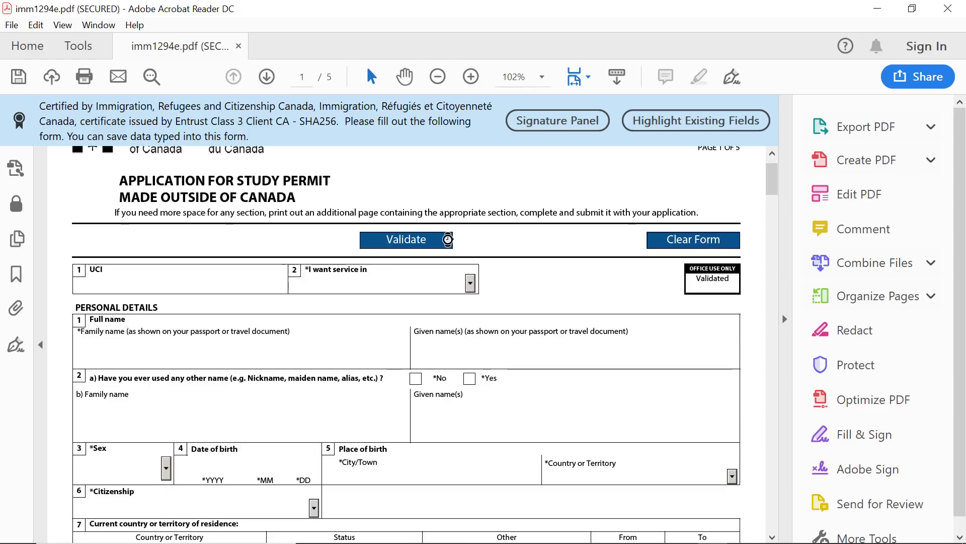
{"action": "scroll", "coordinate": [447, 238], "scroll_direction": "down", "scroll_amount": 5}
{"action": "scroll", "coordinate": [452, 244], "scroll_direction": "up", "scroll_amount": 6}
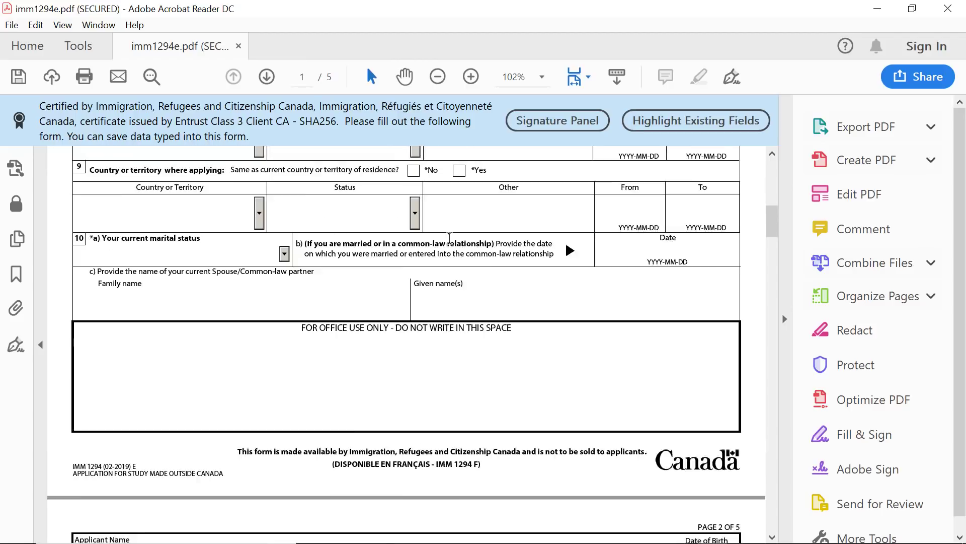
{"action": "scroll", "coordinate": [451, 245], "scroll_direction": "up", "scroll_amount": 3}
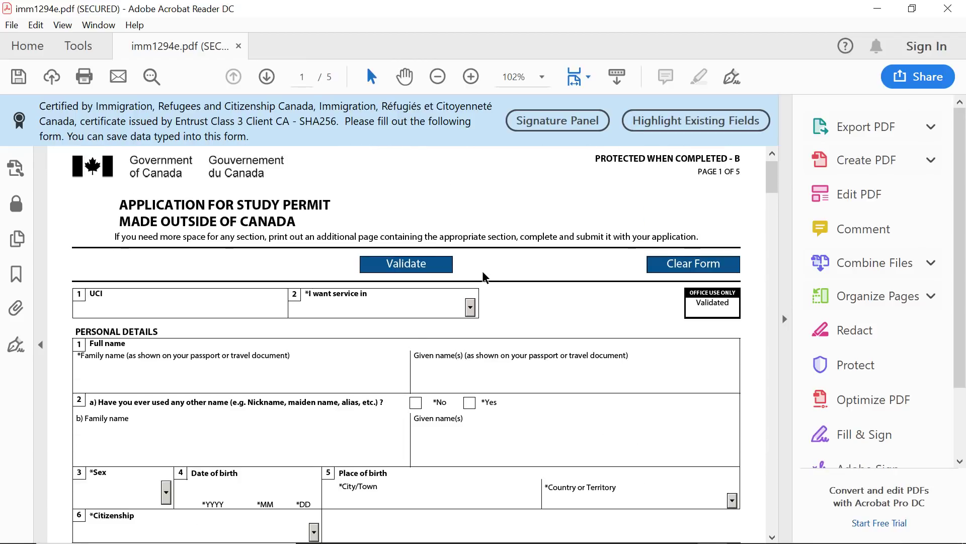
Skim the whole study permit form through to the Privacy Notice on page 5 and return to its beginning.
{"action": "scroll", "coordinate": [270, 239], "scroll_direction": "down", "scroll_amount": 15}
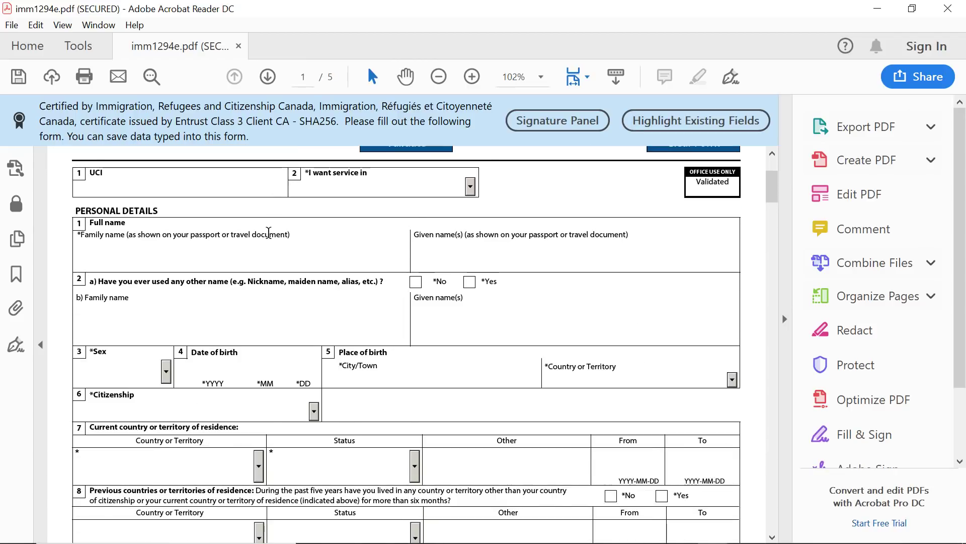
{"action": "scroll", "coordinate": [270, 237], "scroll_direction": "down", "scroll_amount": 16}
{"action": "scroll", "coordinate": [270, 236], "scroll_direction": "up", "scroll_amount": 7}
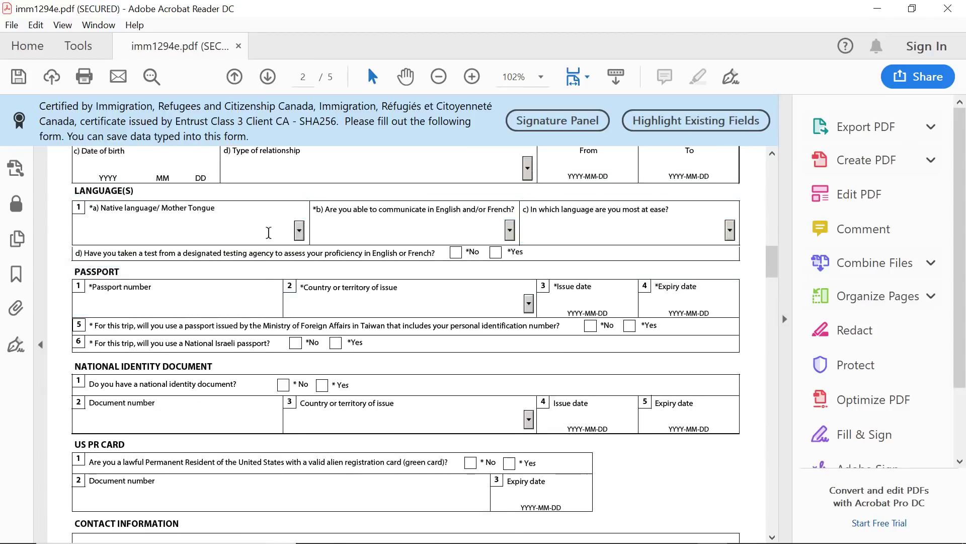
{"action": "scroll", "coordinate": [269, 233], "scroll_direction": "down", "scroll_amount": 3}
{"action": "scroll", "coordinate": [268, 233], "scroll_direction": "down", "scroll_amount": 3}
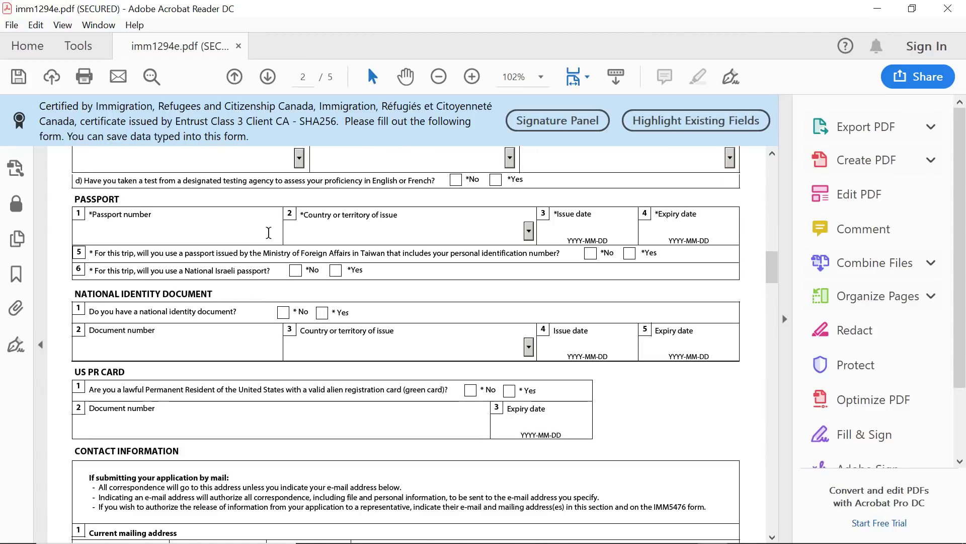
{"action": "scroll", "coordinate": [108, 242], "scroll_direction": "down", "scroll_amount": 5}
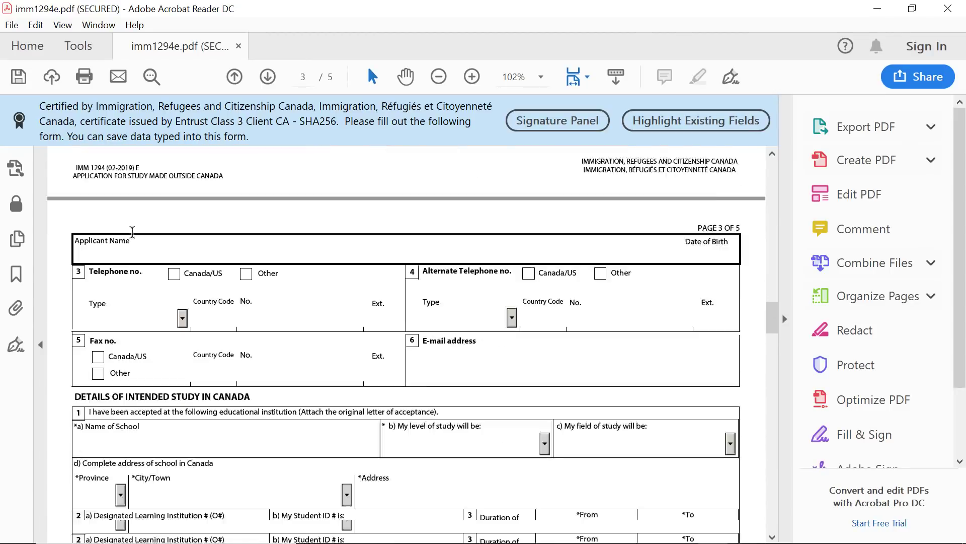
{"action": "scroll", "coordinate": [132, 232], "scroll_direction": "down", "scroll_amount": 7}
{"action": "scroll", "coordinate": [132, 231], "scroll_direction": "down", "scroll_amount": 11}
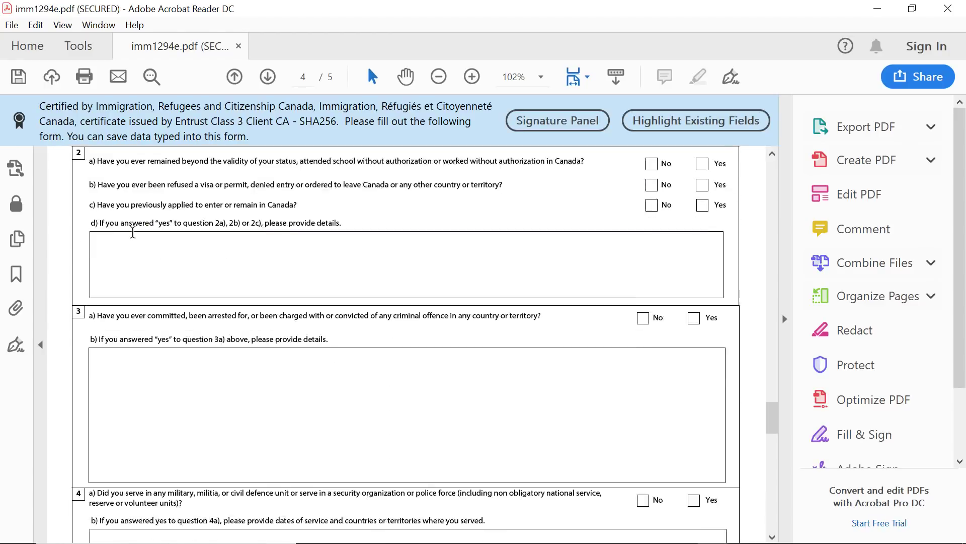
{"action": "scroll", "coordinate": [133, 232], "scroll_direction": "down", "scroll_amount": 13}
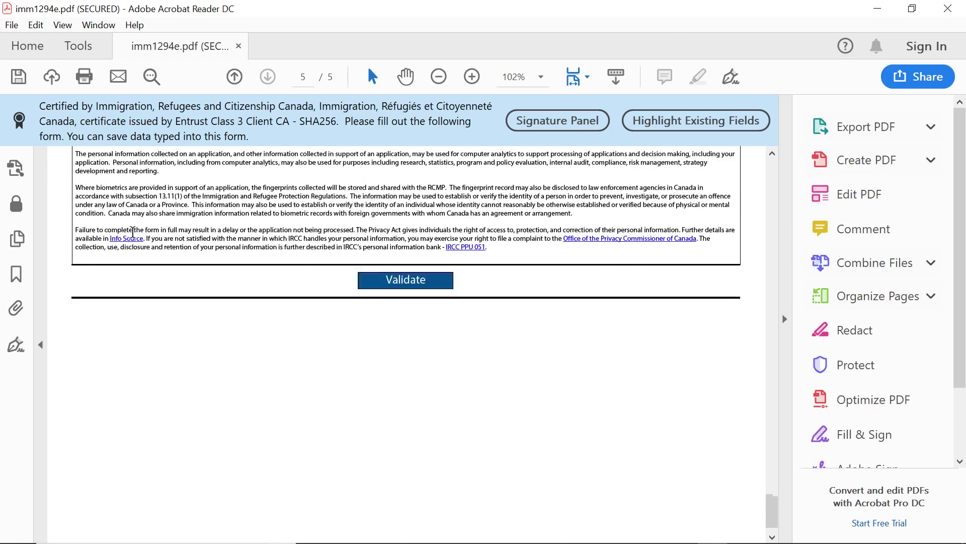
{"action": "scroll", "coordinate": [132, 237], "scroll_direction": "up", "scroll_amount": 15}
{"action": "scroll", "coordinate": [135, 231], "scroll_direction": "down", "scroll_amount": 9}
{"action": "scroll", "coordinate": [136, 232], "scroll_direction": "down", "scroll_amount": 12}
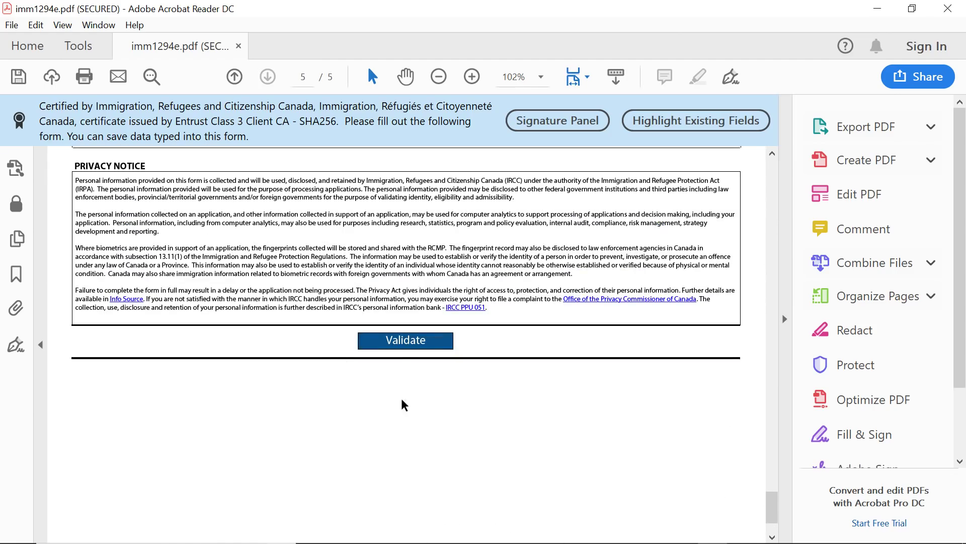
{"action": "scroll", "coordinate": [401, 344], "scroll_direction": "up", "scroll_amount": 20}
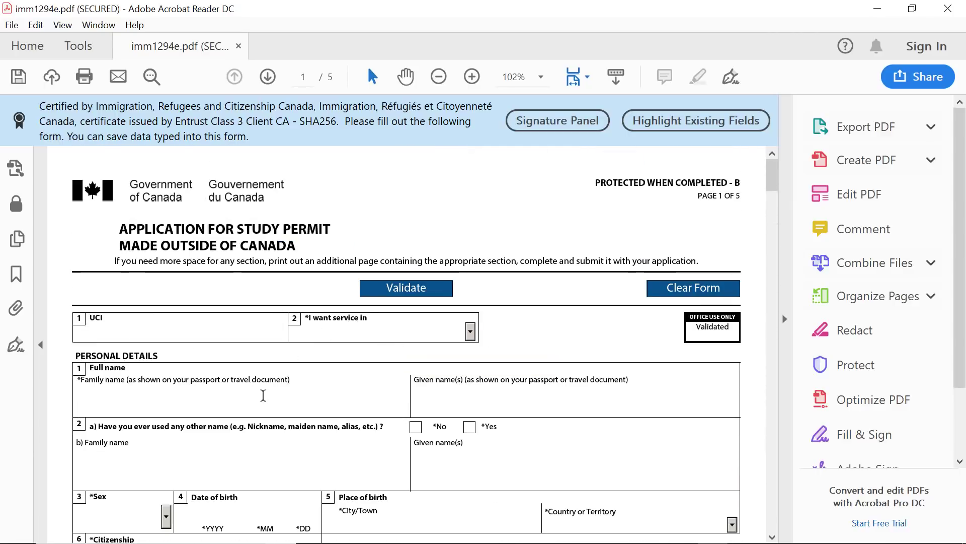
Examine the form's fields from Personal Details through identity documents, contact information, intended study in Canada, education and employment.
{"action": "scroll", "coordinate": [262, 395], "scroll_direction": "down", "scroll_amount": 3}
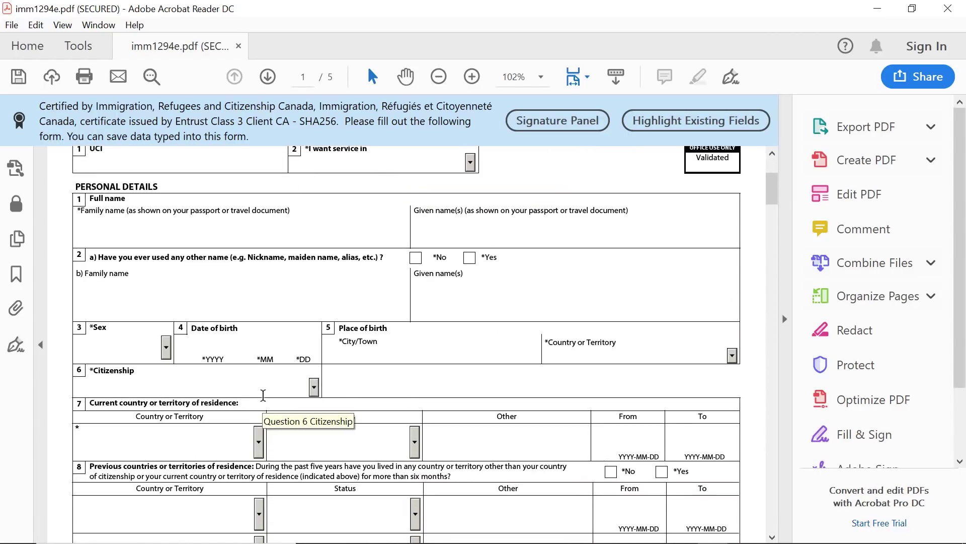
{"action": "scroll", "coordinate": [263, 395], "scroll_direction": "down", "scroll_amount": 4}
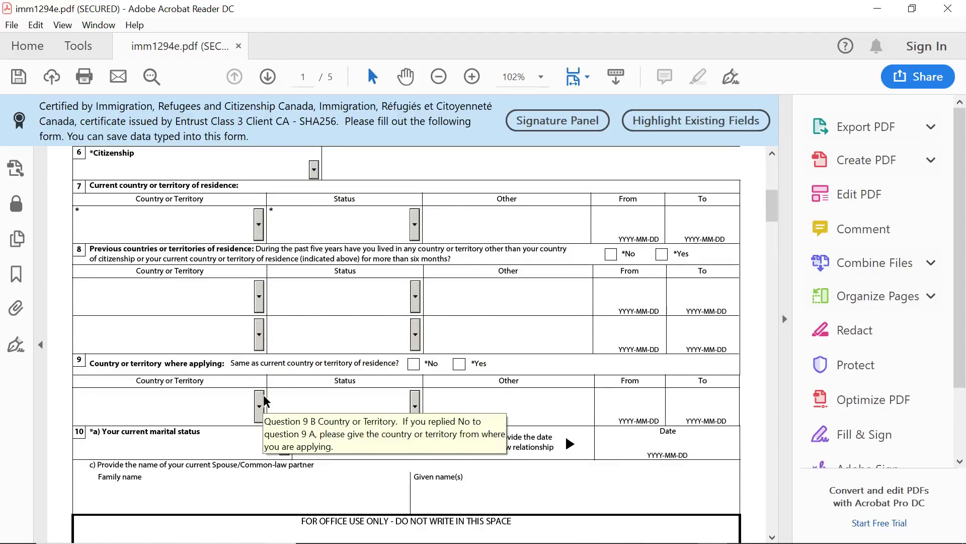
{"action": "scroll", "coordinate": [265, 401], "scroll_direction": "down", "scroll_amount": 2}
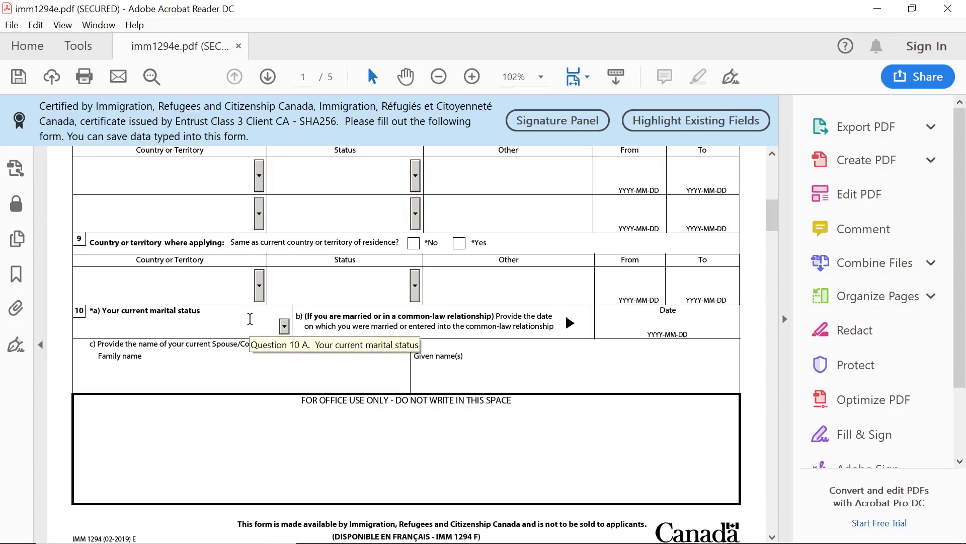
{"action": "scroll", "coordinate": [250, 319], "scroll_direction": "down", "scroll_amount": 10}
{"action": "scroll", "coordinate": [249, 318], "scroll_direction": "down", "scroll_amount": 4}
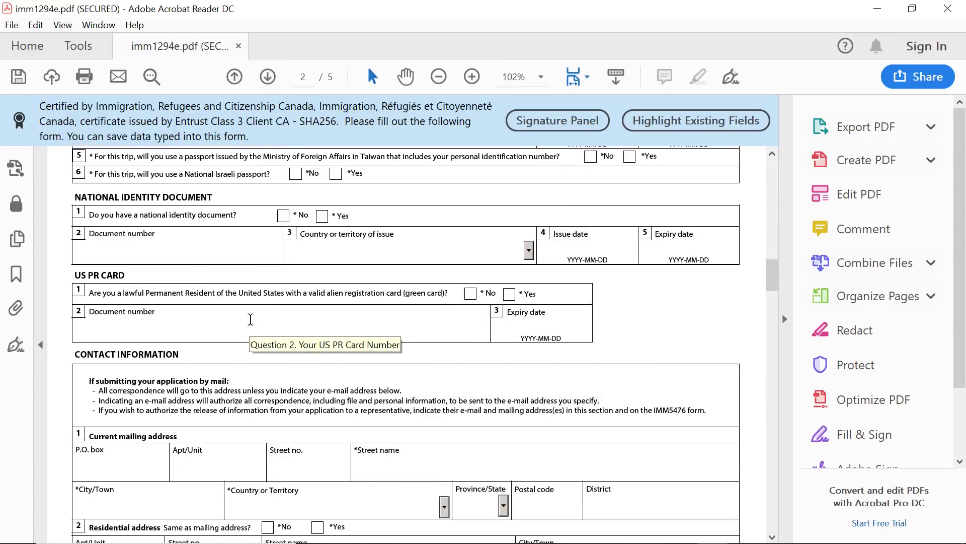
{"action": "scroll", "coordinate": [250, 319], "scroll_direction": "down", "scroll_amount": 5}
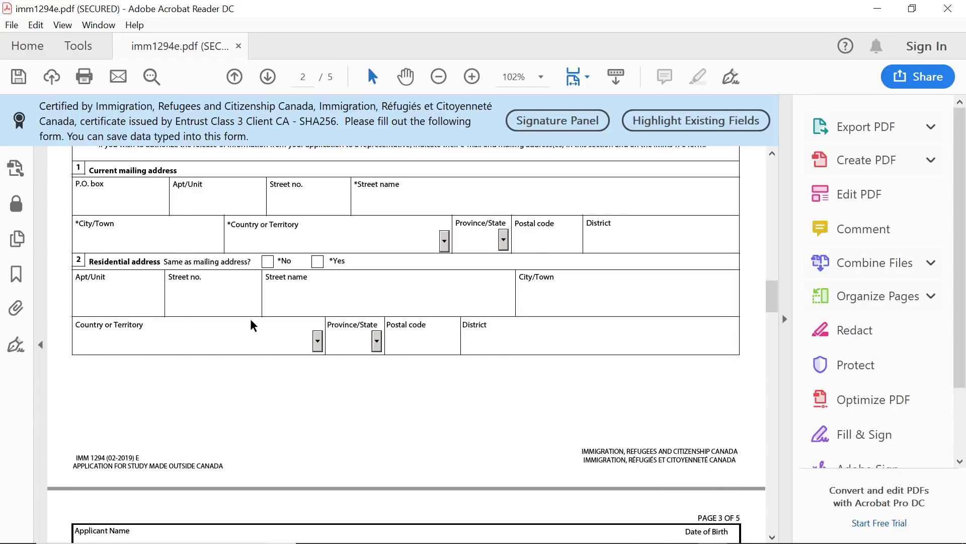
{"action": "scroll", "coordinate": [251, 325], "scroll_direction": "down", "scroll_amount": 7}
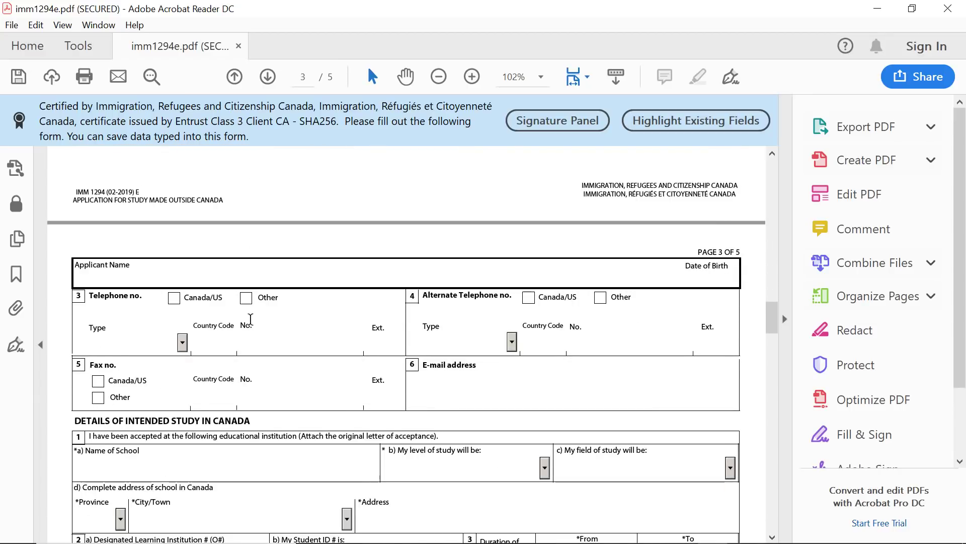
{"action": "scroll", "coordinate": [250, 319], "scroll_direction": "down", "scroll_amount": 1}
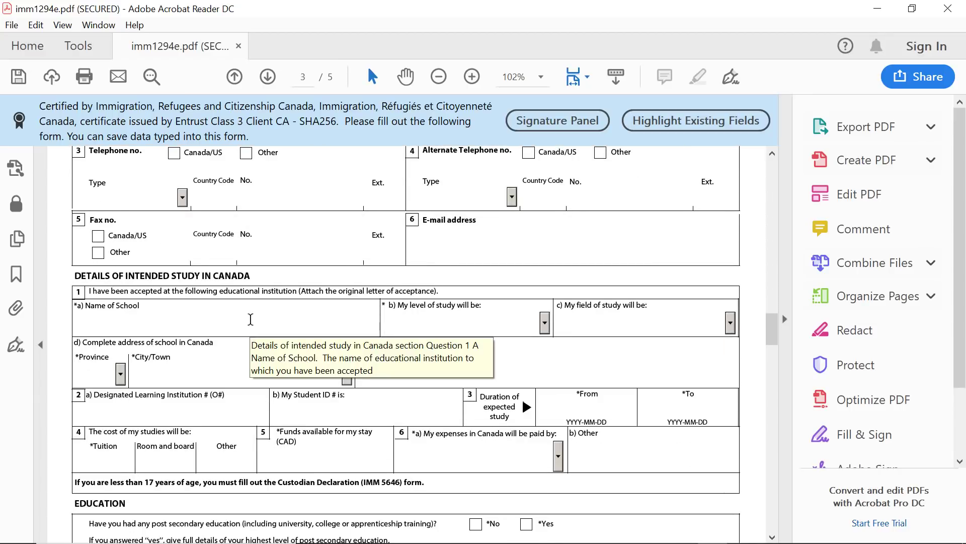
{"action": "scroll", "coordinate": [251, 319], "scroll_direction": "down", "scroll_amount": 2}
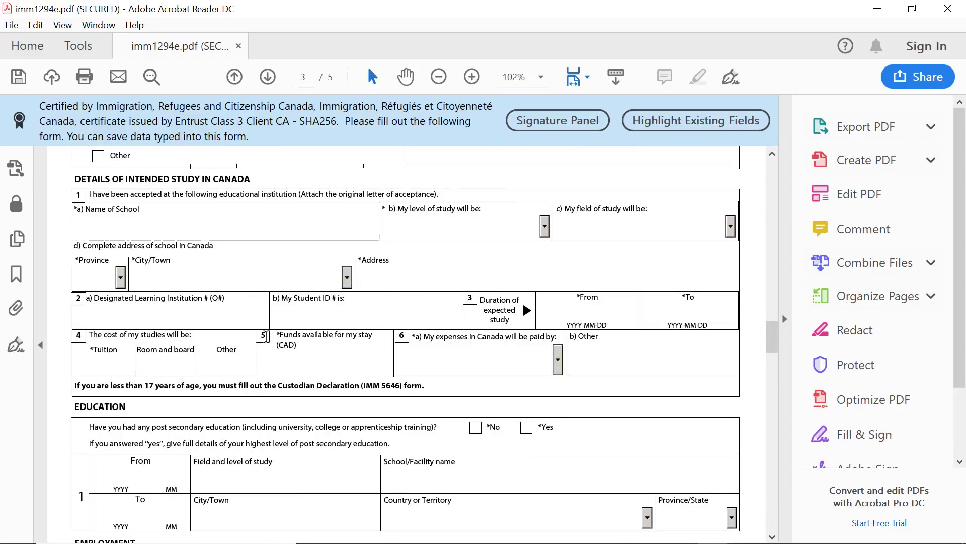
{"action": "scroll", "coordinate": [265, 336], "scroll_direction": "up", "scroll_amount": 1}
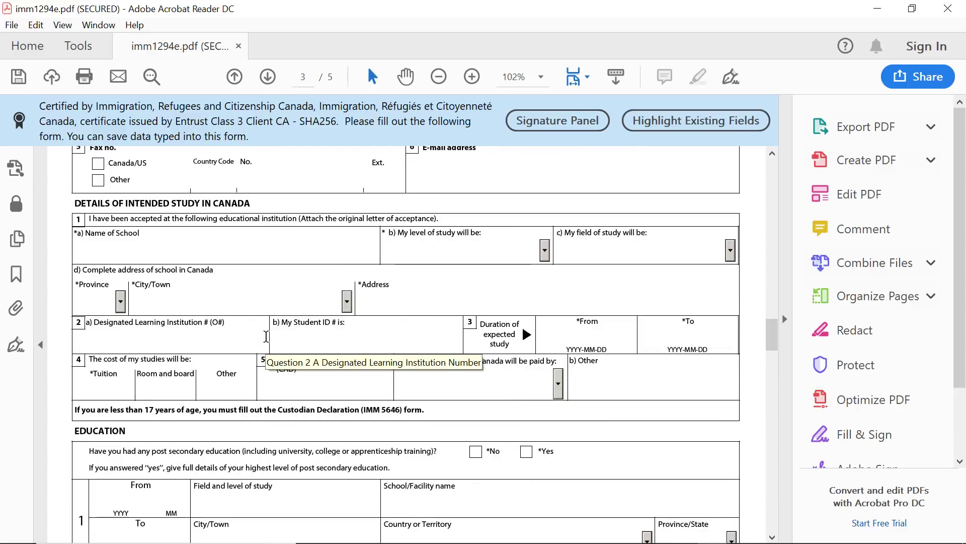
{"action": "scroll", "coordinate": [266, 336], "scroll_direction": "down", "scroll_amount": 10}
{"action": "scroll", "coordinate": [266, 336], "scroll_direction": "up", "scroll_amount": 15}
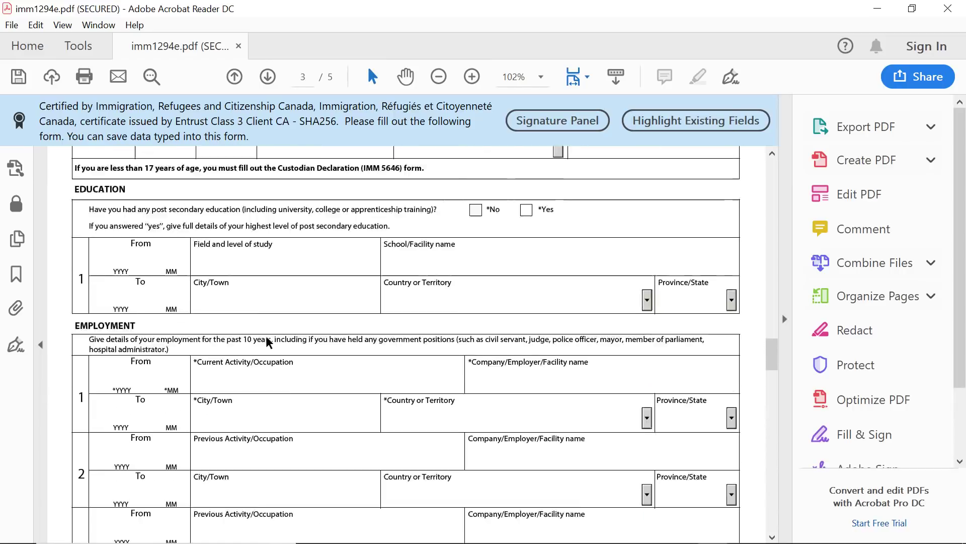
{"action": "scroll", "coordinate": [266, 336], "scroll_direction": "up", "scroll_amount": 5}
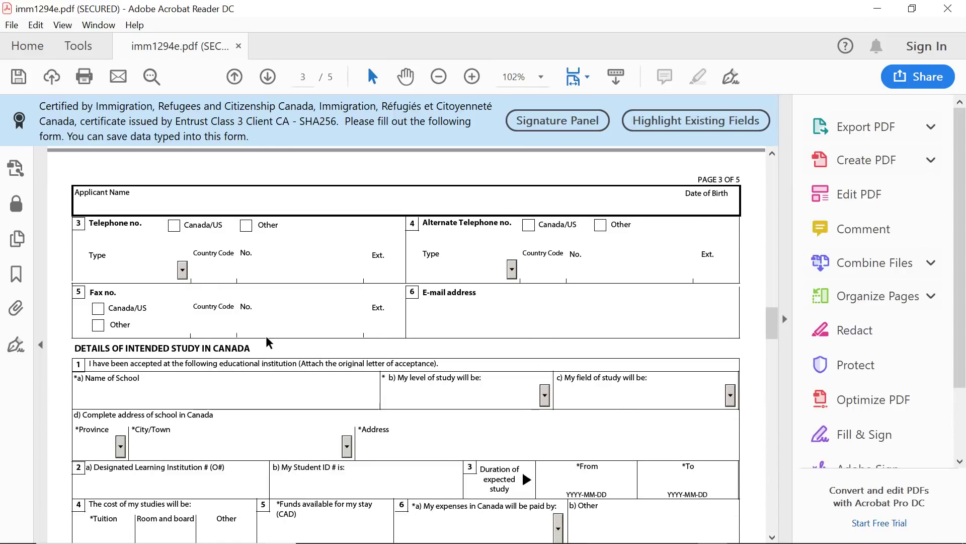
Find the "Funds available for my stay (CAD)" field in the form's intended study section and highlight its label.
{"action": "scroll", "coordinate": [267, 336], "scroll_direction": "down", "scroll_amount": 2}
{"action": "scroll", "coordinate": [267, 336], "scroll_direction": "up", "scroll_amount": 1}
{"action": "scroll", "coordinate": [266, 337], "scroll_direction": "down", "scroll_amount": 3}
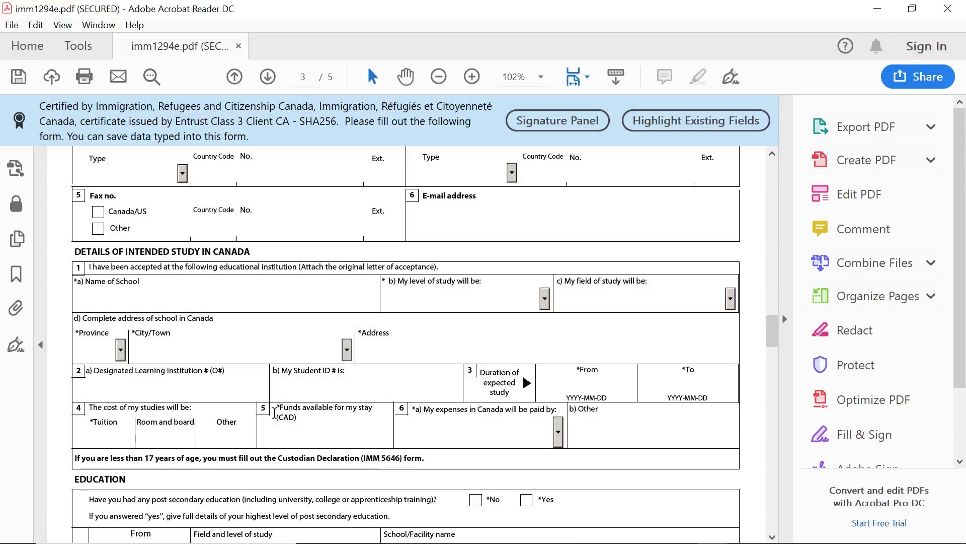
{"action": "left_click_drag", "start_coordinate": [276, 409], "coordinate": [374, 409]}
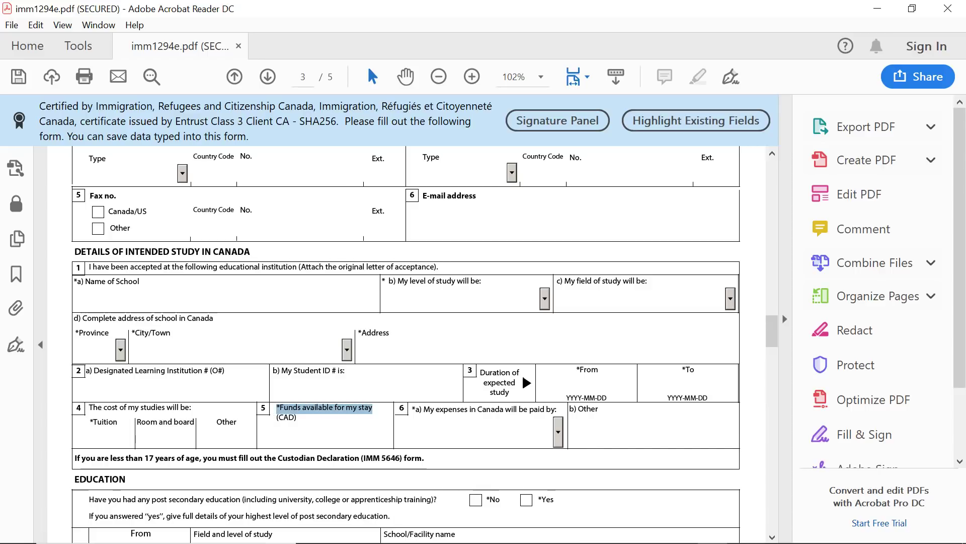
Switch to the Chrome window with the document checklist and search for "canada study permit proof of funds" in a new tab.
{"action": "mouse_move", "coordinate": [445, 538]}
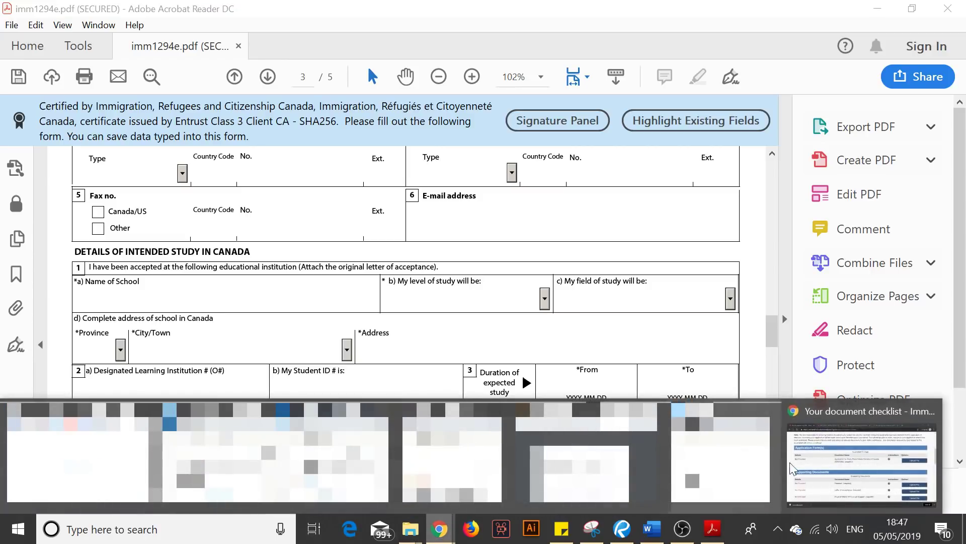
{"action": "left_click", "coordinate": [788, 481]}
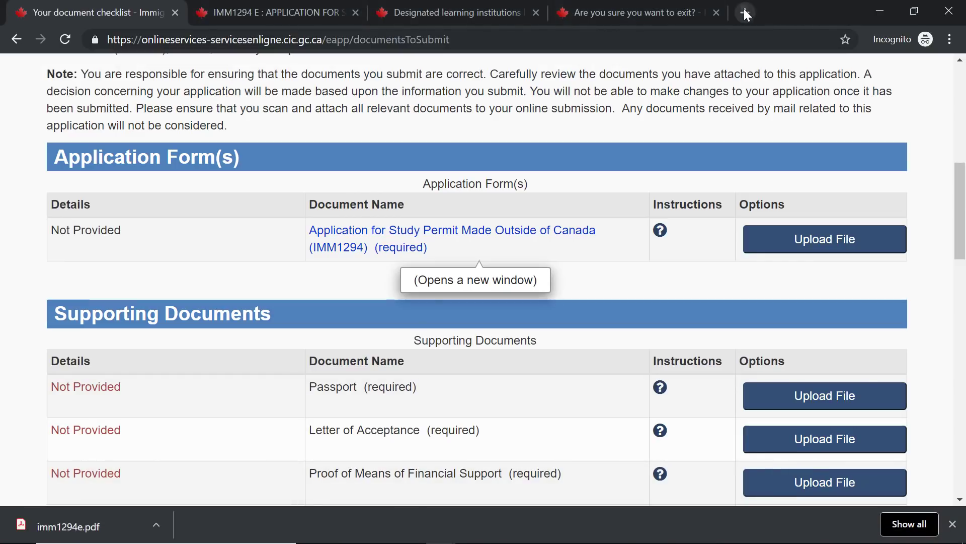
{"action": "left_click", "coordinate": [744, 9]}
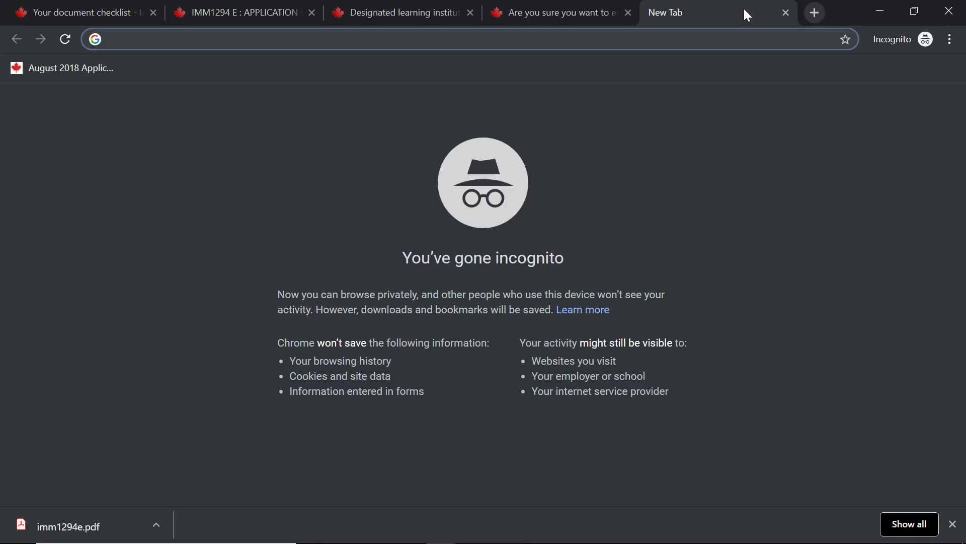
{"action": "type", "text": "canada "}
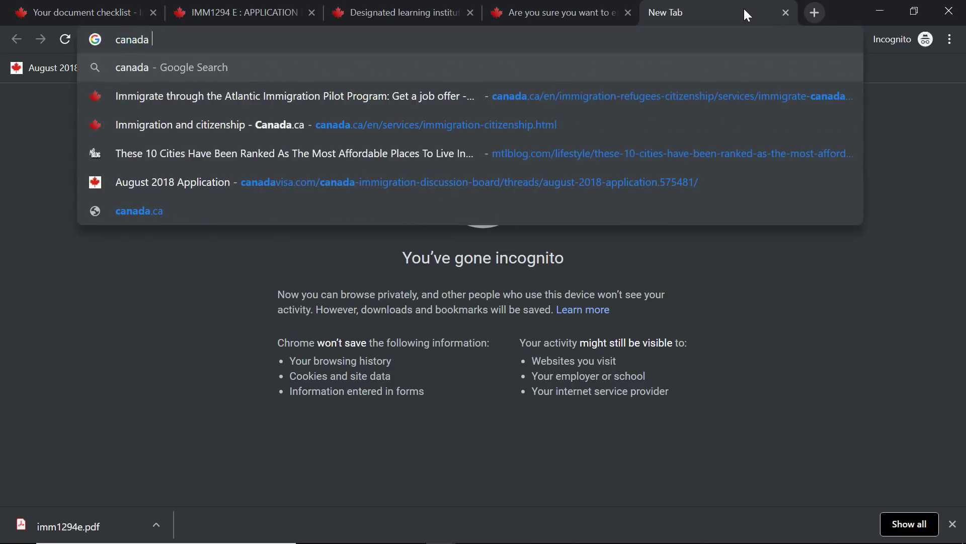
{"action": "type", "text": "study e"}
{"action": "key", "text": "BackSpace"}
{"action": "type", "text": "permit"}
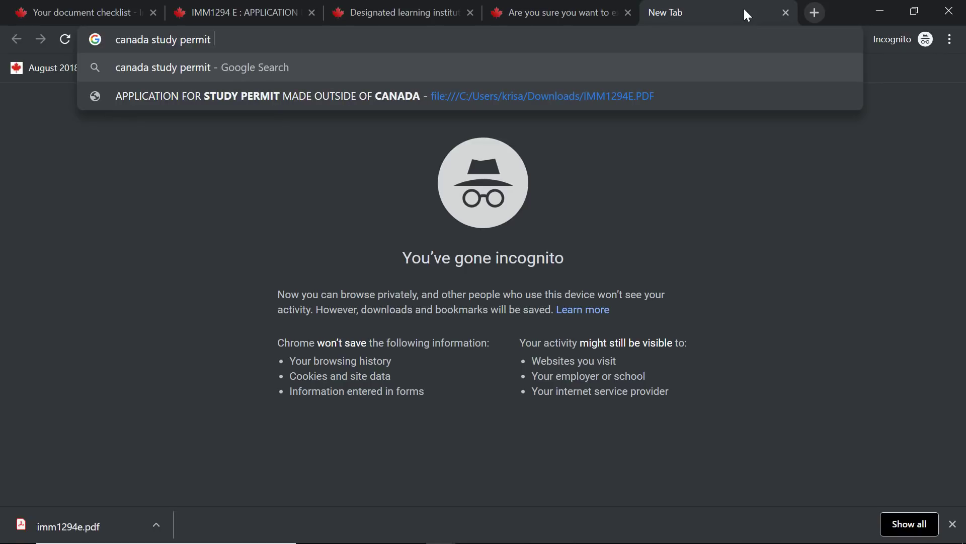
{"action": "type", "text": " proof of f"}
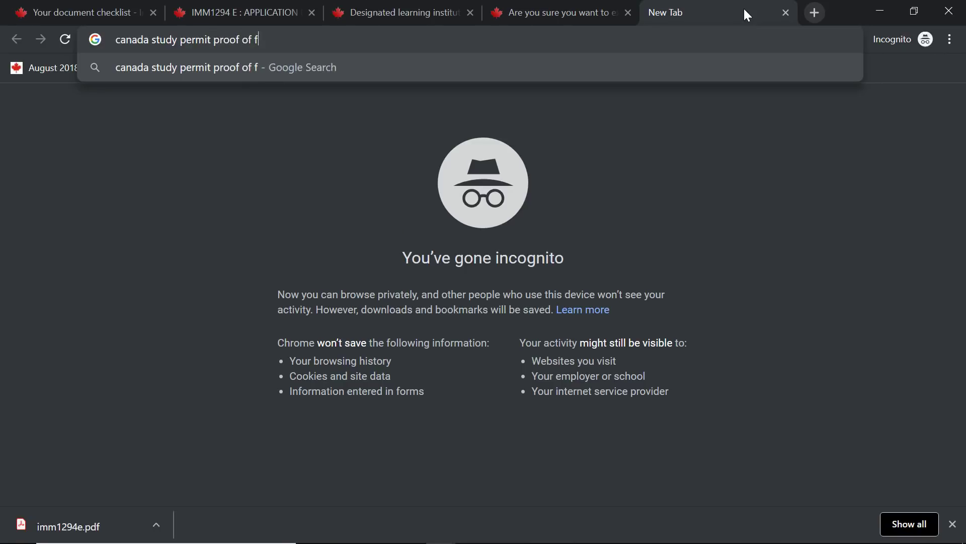
{"action": "type", "text": "unds"}
{"action": "key", "text": "Return"}
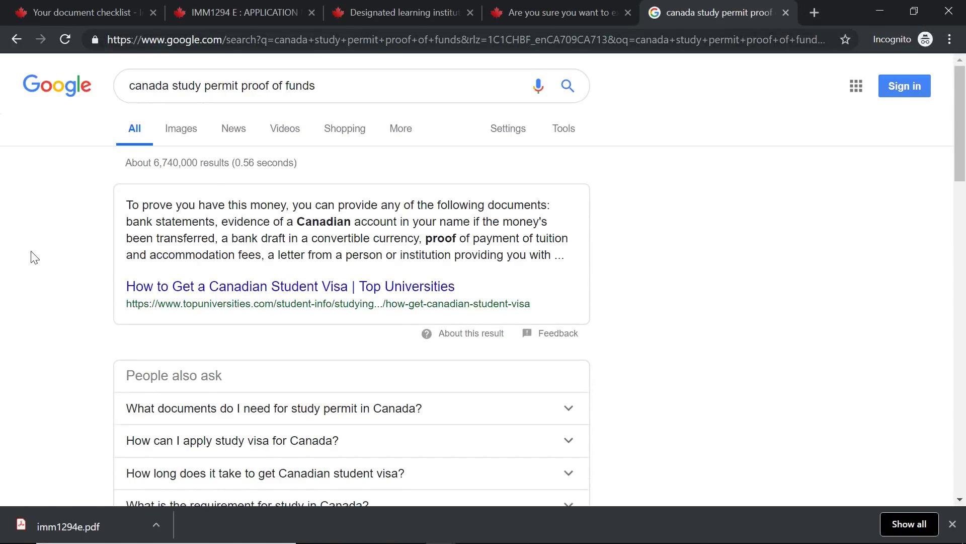
Open the Canada.ca search result "Get a Study Permit — Get the right documents".
{"action": "scroll", "coordinate": [51, 250], "scroll_direction": "down", "scroll_amount": 5}
{"action": "scroll", "coordinate": [53, 250], "scroll_direction": "down", "scroll_amount": 1}
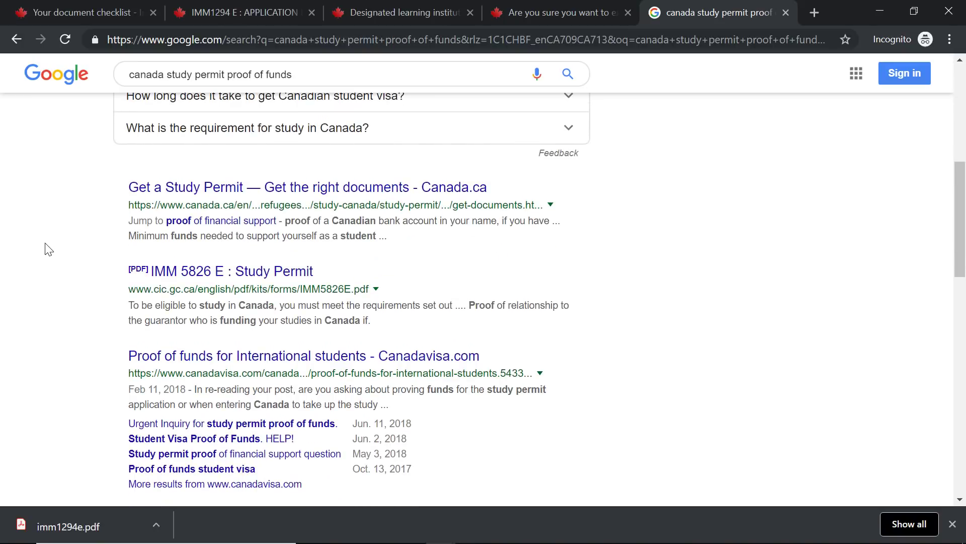
{"action": "left_click", "coordinate": [210, 190]}
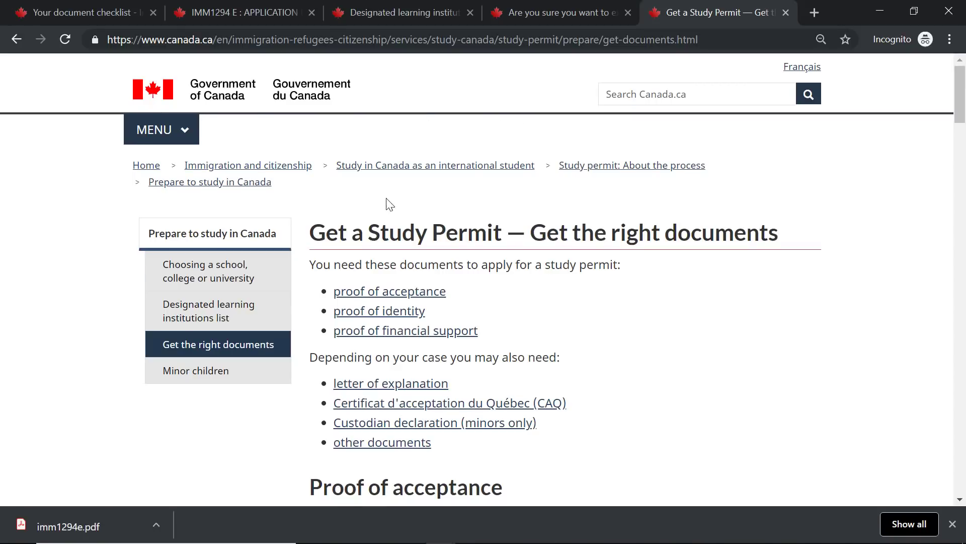
Find the minimum funds table for students outside Quebec in the Proof of financial support section.
{"action": "scroll", "coordinate": [388, 202], "scroll_direction": "down", "scroll_amount": 9}
{"action": "scroll", "coordinate": [378, 208], "scroll_direction": "up", "scroll_amount": 4}
{"action": "scroll", "coordinate": [378, 209], "scroll_direction": "down", "scroll_amount": 12}
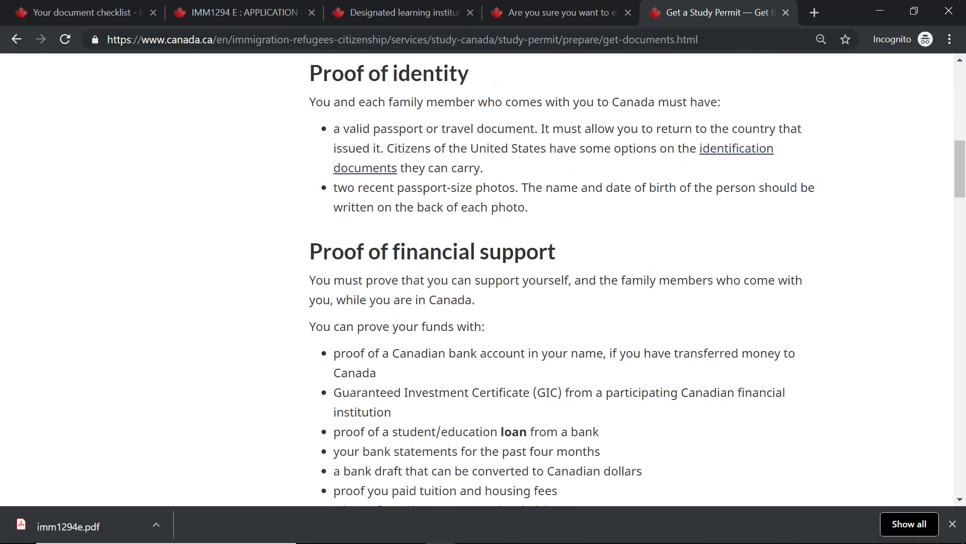
{"action": "scroll", "coordinate": [379, 209], "scroll_direction": "down", "scroll_amount": 5}
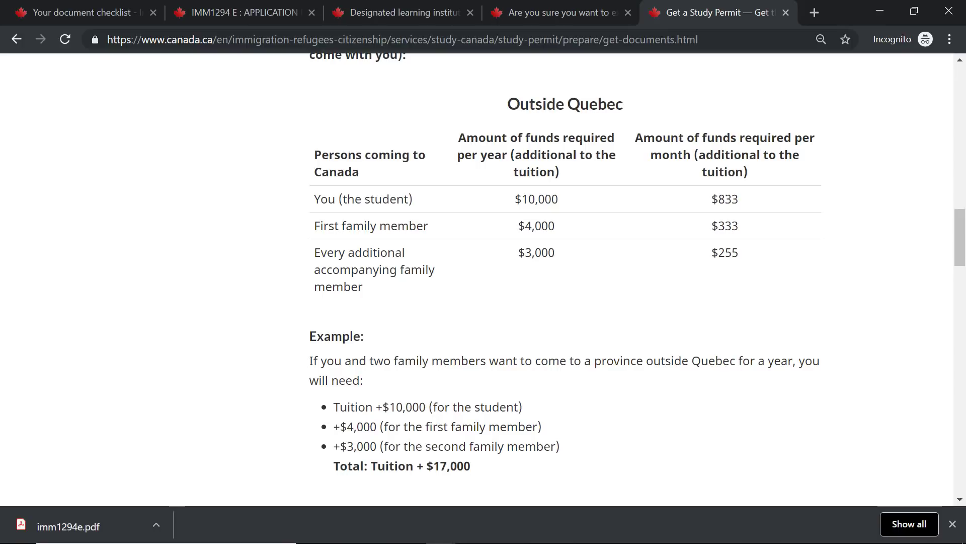
{"action": "scroll", "coordinate": [370, 196], "scroll_direction": "up", "scroll_amount": 1}
{"action": "scroll", "coordinate": [371, 197], "scroll_direction": "down", "scroll_amount": 1}
{"action": "scroll", "coordinate": [375, 198], "scroll_direction": "up", "scroll_amount": 1}
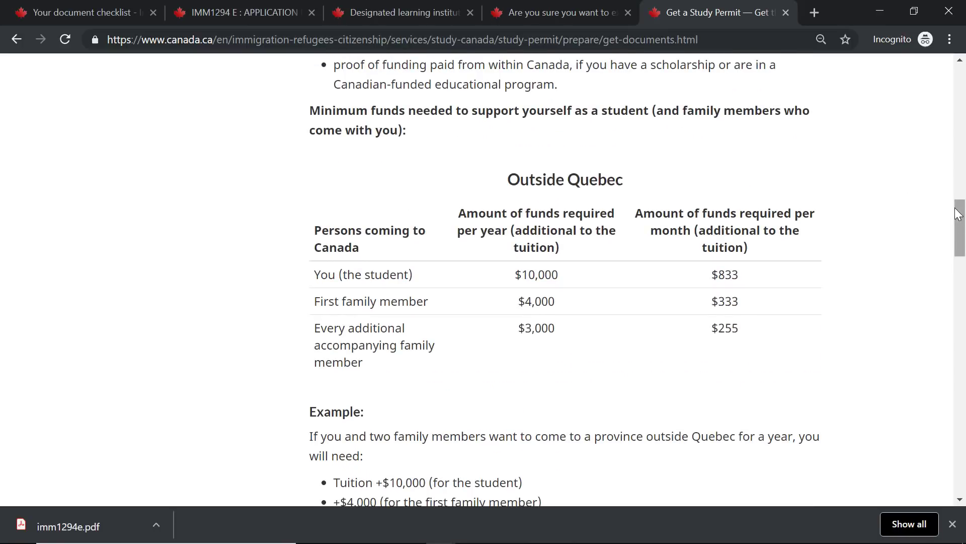
{"action": "scroll", "coordinate": [962, 229], "scroll_direction": "down", "scroll_amount": 1}
{"action": "scroll", "coordinate": [962, 229], "scroll_direction": "down", "scroll_amount": 1}
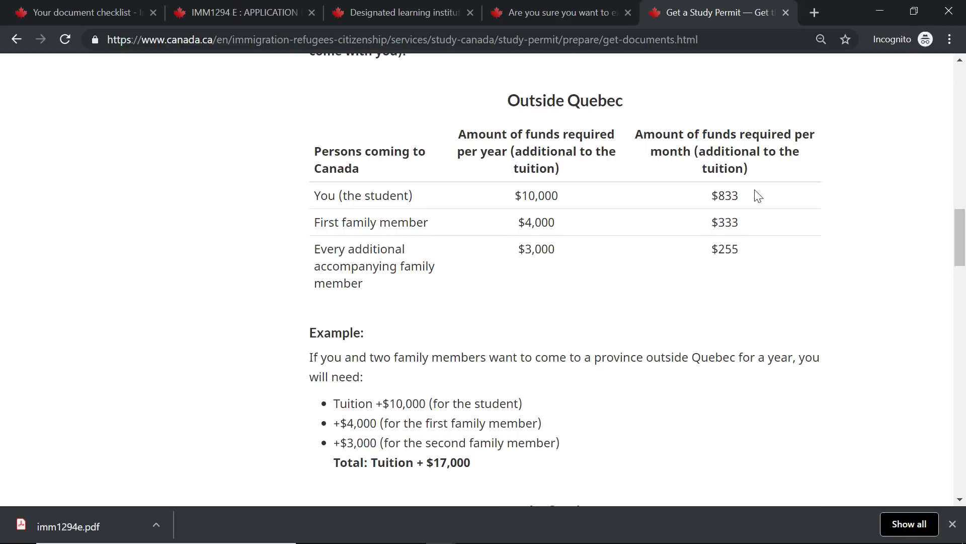
Examine the Outside Quebec table, highlighting the student and family member rows and their yearly amounts.
{"action": "left_click_drag", "start_coordinate": [507, 100], "coordinate": [638, 104]}
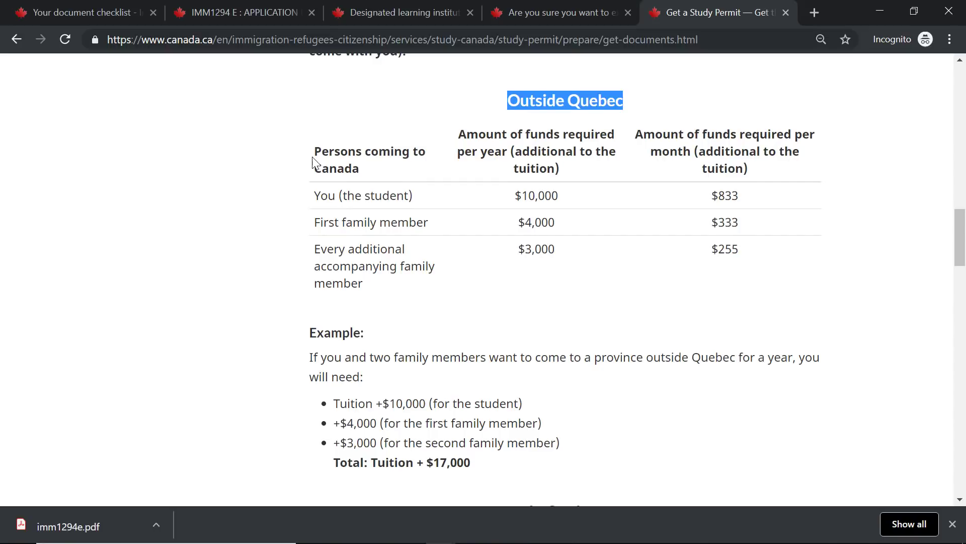
{"action": "left_click_drag", "start_coordinate": [312, 195], "coordinate": [418, 200]}
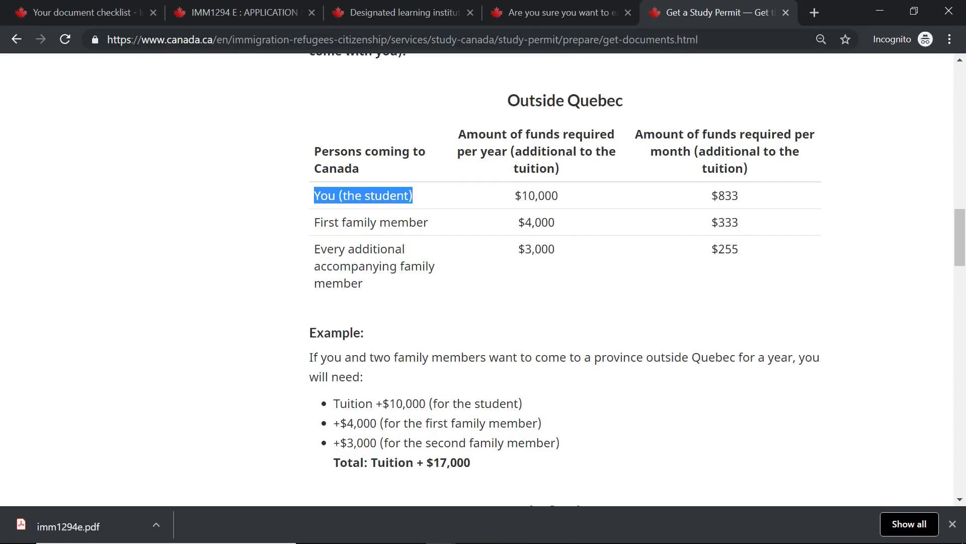
{"action": "left_click_drag", "start_coordinate": [511, 197], "coordinate": [579, 205]}
{"action": "left_click_drag", "start_coordinate": [313, 222], "coordinate": [429, 231]}
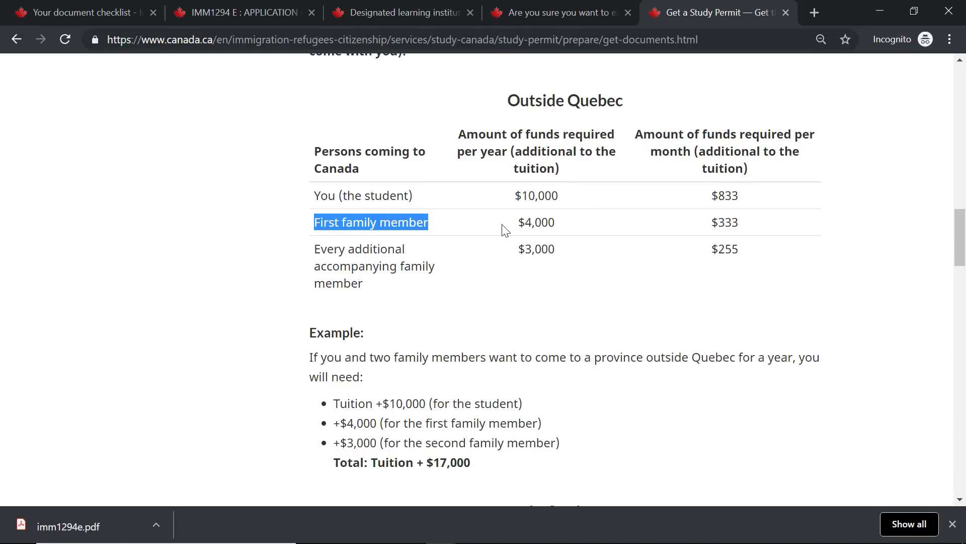
{"action": "left_click_drag", "start_coordinate": [518, 222], "coordinate": [565, 228]}
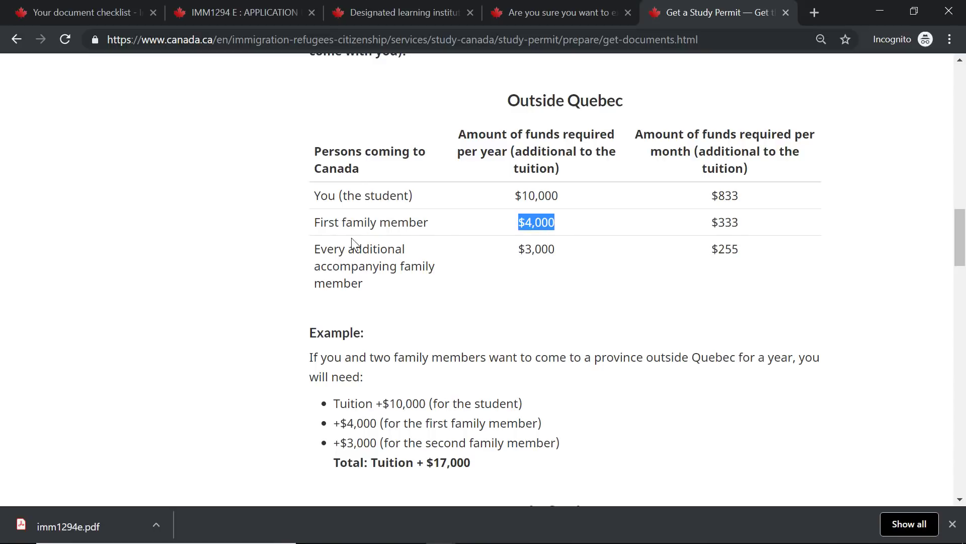
{"action": "left_click_drag", "start_coordinate": [314, 249], "coordinate": [431, 261]}
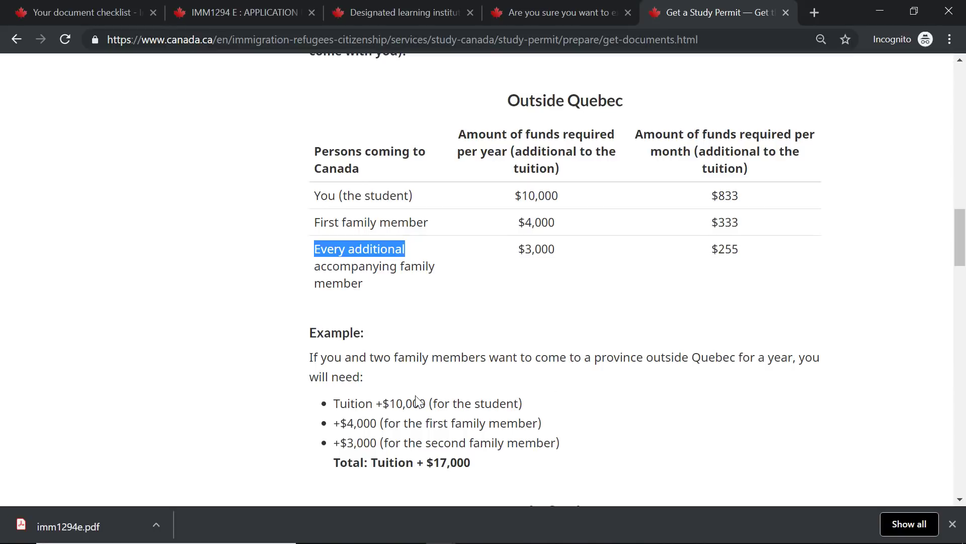
Review the Outside Quebec example by highlighting the student, first and second family member amounts and the total, then clear the selection.
{"action": "left_click_drag", "start_coordinate": [334, 403], "coordinate": [571, 408]}
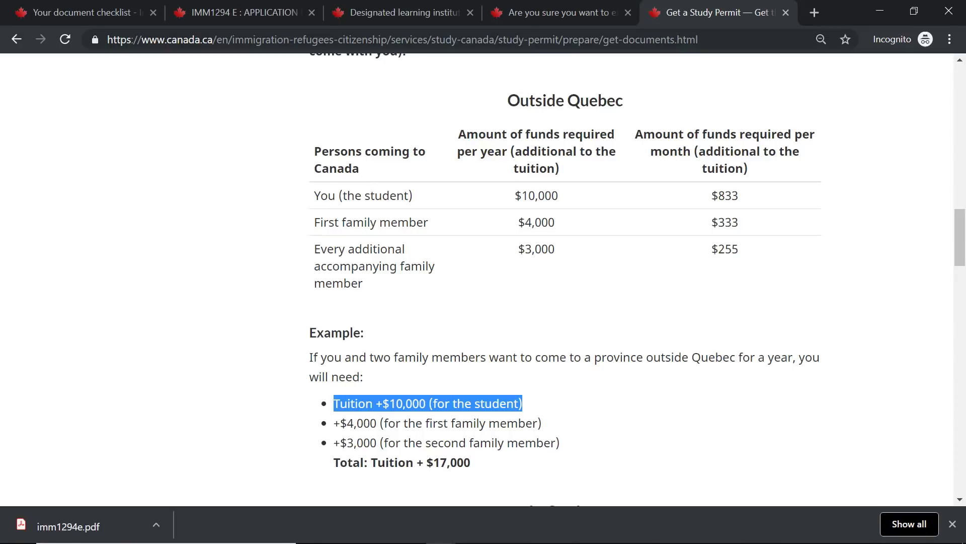
{"action": "left_click_drag", "start_coordinate": [334, 422], "coordinate": [545, 427]}
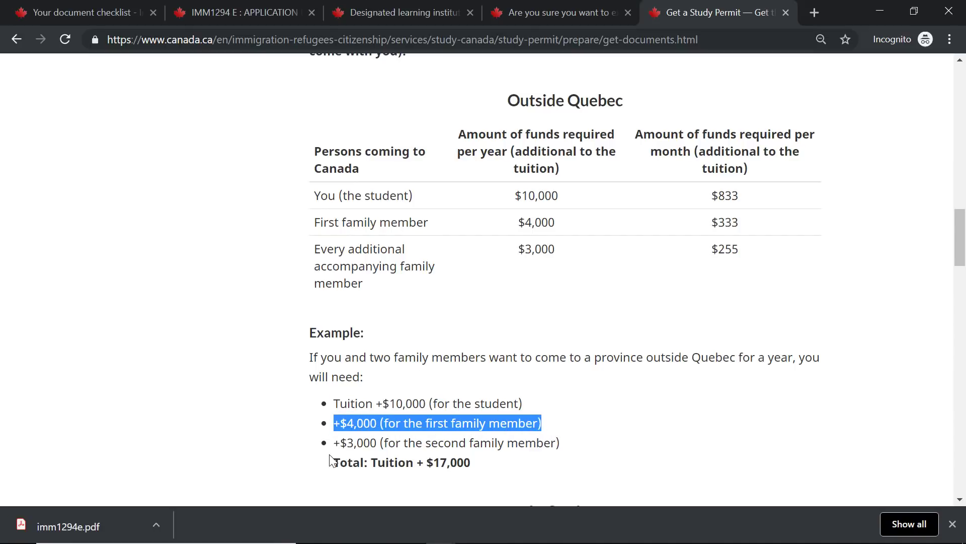
{"action": "left_click_drag", "start_coordinate": [334, 443], "coordinate": [560, 443]}
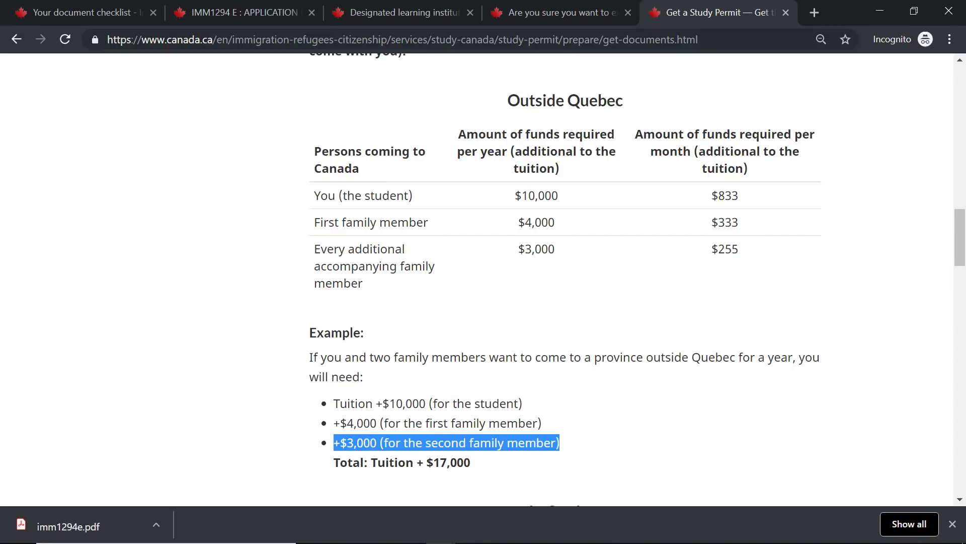
{"action": "left_click_drag", "start_coordinate": [333, 462], "coordinate": [470, 462]}
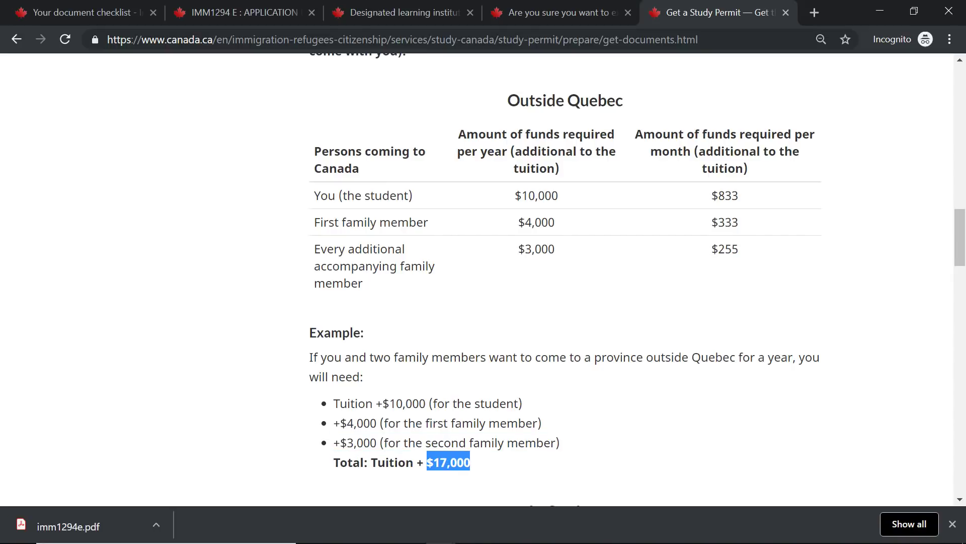
{"action": "left_click_drag", "start_coordinate": [322, 427], "coordinate": [588, 451]}
{"action": "left_click_drag", "start_coordinate": [532, 409], "coordinate": [473, 463]}
{"action": "scroll", "coordinate": [244, 352], "scroll_direction": "down", "scroll_amount": 1}
{"action": "left_click", "coordinate": [287, 328]}
Compare the In Quebec funds table with the Outside Quebec one and view the Quebec example.
{"action": "scroll", "coordinate": [243, 332], "scroll_direction": "down", "scroll_amount": 4}
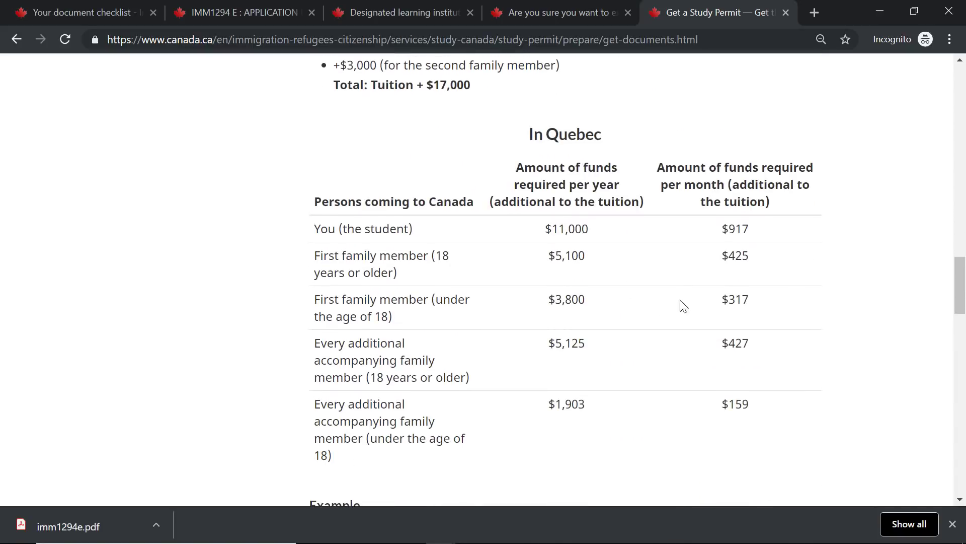
{"action": "scroll", "coordinate": [571, 361], "scroll_direction": "up", "scroll_amount": 6}
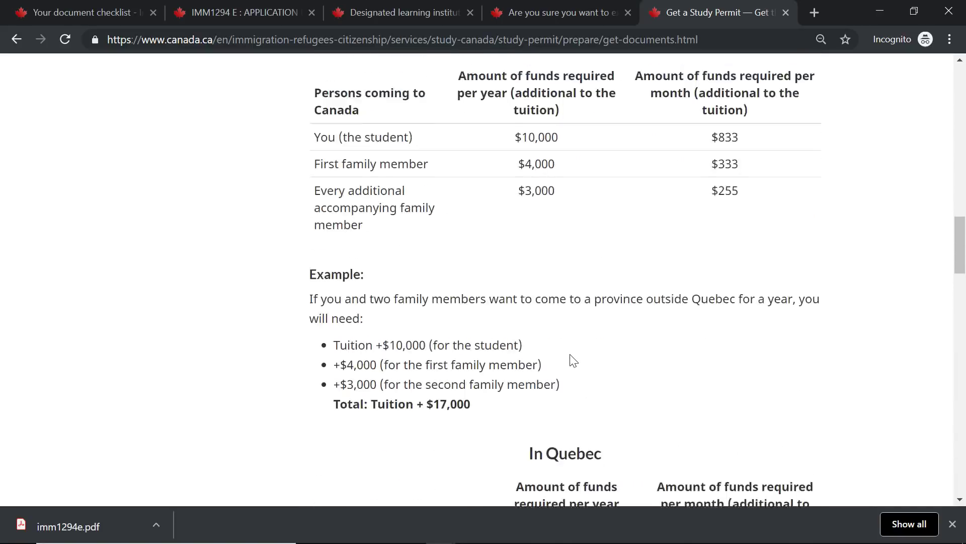
{"action": "scroll", "coordinate": [573, 361], "scroll_direction": "down", "scroll_amount": 6}
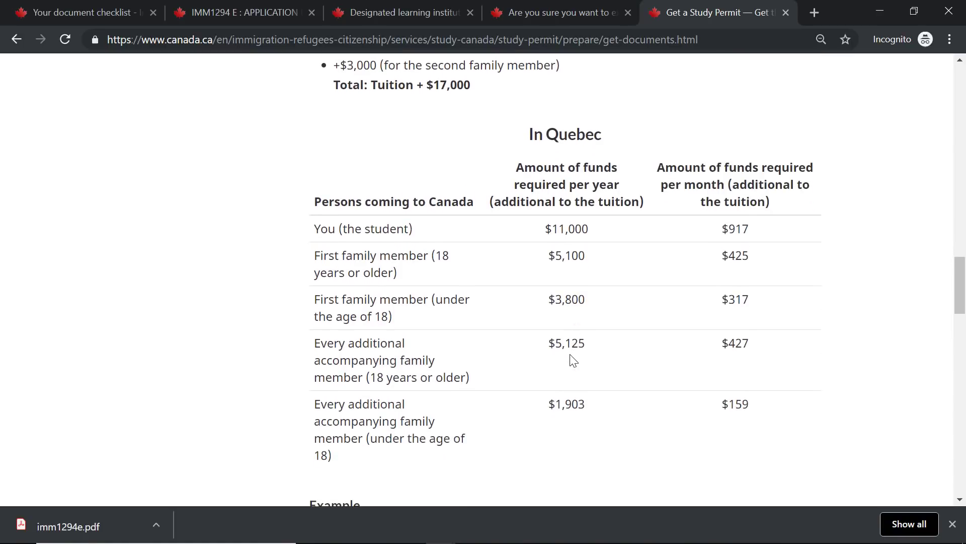
{"action": "scroll", "coordinate": [574, 360], "scroll_direction": "down", "scroll_amount": 6}
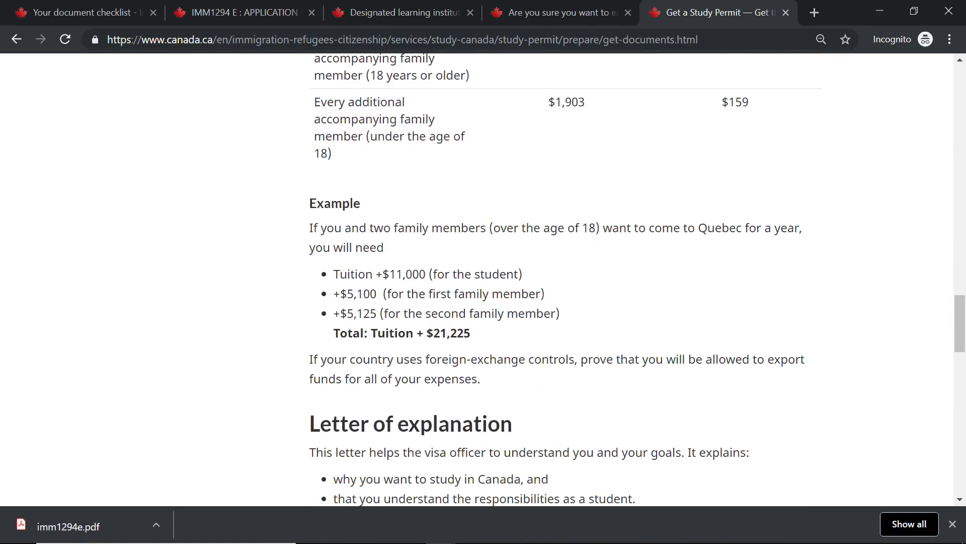
Read the Letter of explanation section, highlighting its heading, purpose, two bullet points and the advice for exempt applicants.
{"action": "scroll", "coordinate": [573, 360], "scroll_direction": "down", "scroll_amount": 2}
{"action": "scroll", "coordinate": [573, 360], "scroll_direction": "up", "scroll_amount": 1}
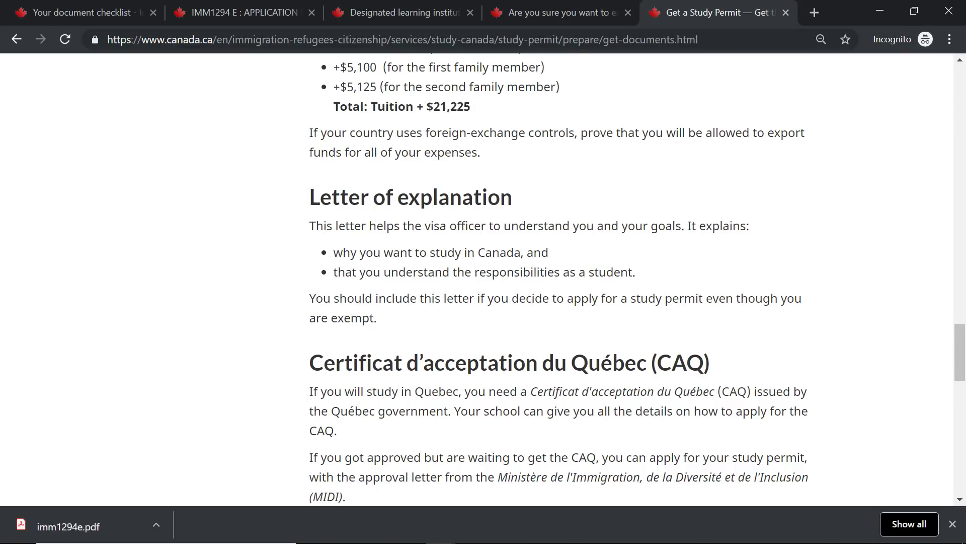
{"action": "left_click_drag", "start_coordinate": [309, 197], "coordinate": [525, 209]}
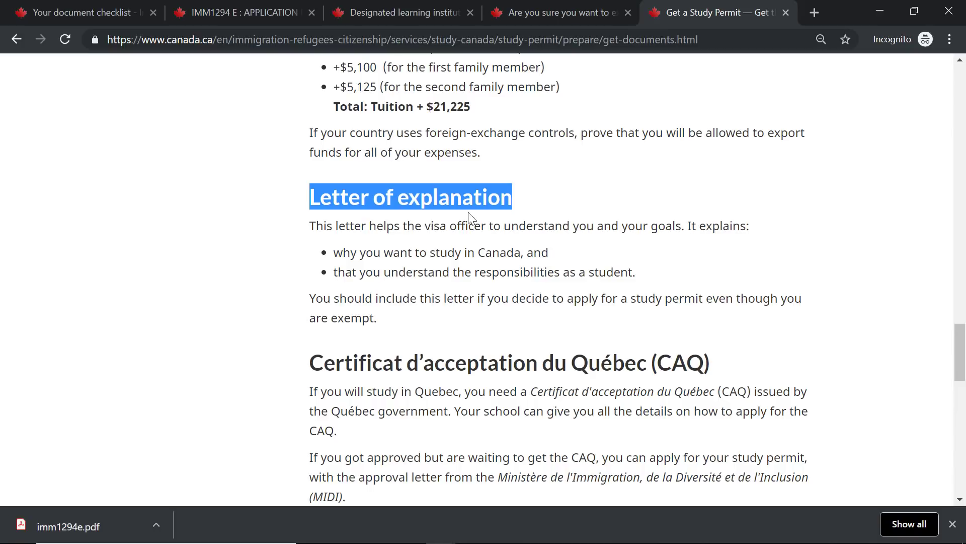
{"action": "left_click", "coordinate": [297, 233]}
{"action": "left_click_drag", "start_coordinate": [308, 202], "coordinate": [512, 199]}
{"action": "left_click_drag", "start_coordinate": [309, 227], "coordinate": [754, 229]}
{"action": "left_click_drag", "start_coordinate": [333, 252], "coordinate": [548, 246]}
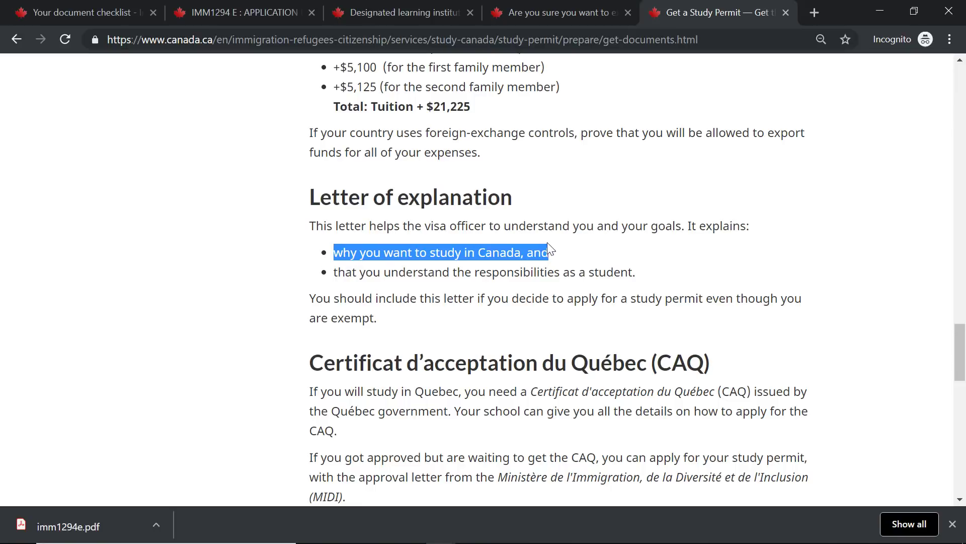
{"action": "double_click", "coordinate": [336, 272]}
{"action": "left_click_drag", "start_coordinate": [554, 272], "coordinate": [644, 274]}
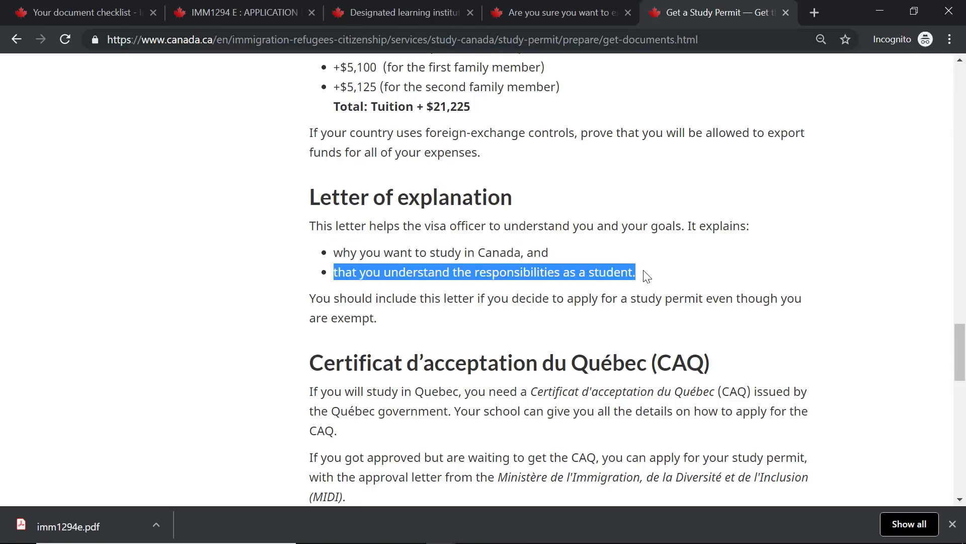
{"action": "left_click_drag", "start_coordinate": [309, 298], "coordinate": [383, 324]}
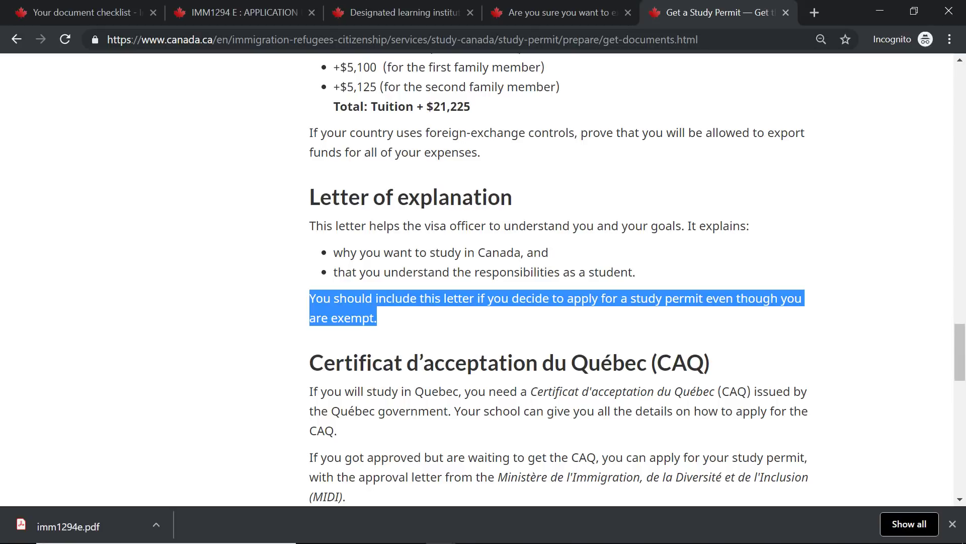
{"action": "scroll", "coordinate": [351, 289], "scroll_direction": "down", "scroll_amount": 1}
{"action": "scroll", "coordinate": [351, 288], "scroll_direction": "up", "scroll_amount": 2}
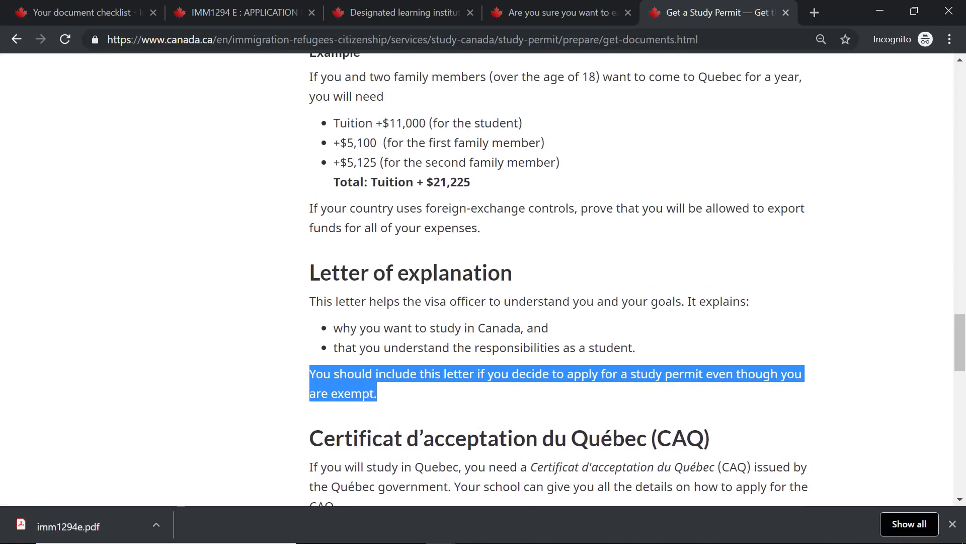
{"action": "left_click", "coordinate": [302, 332]}
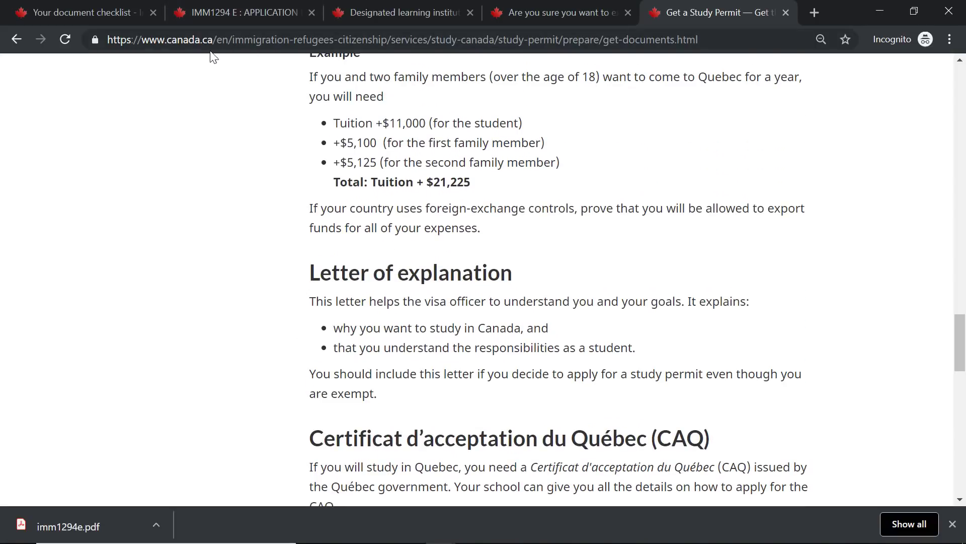
Highlight the Letter of explanation heading and the start of its introduction, then clear the selection.
{"action": "left_click_drag", "start_coordinate": [309, 272], "coordinate": [370, 301]}
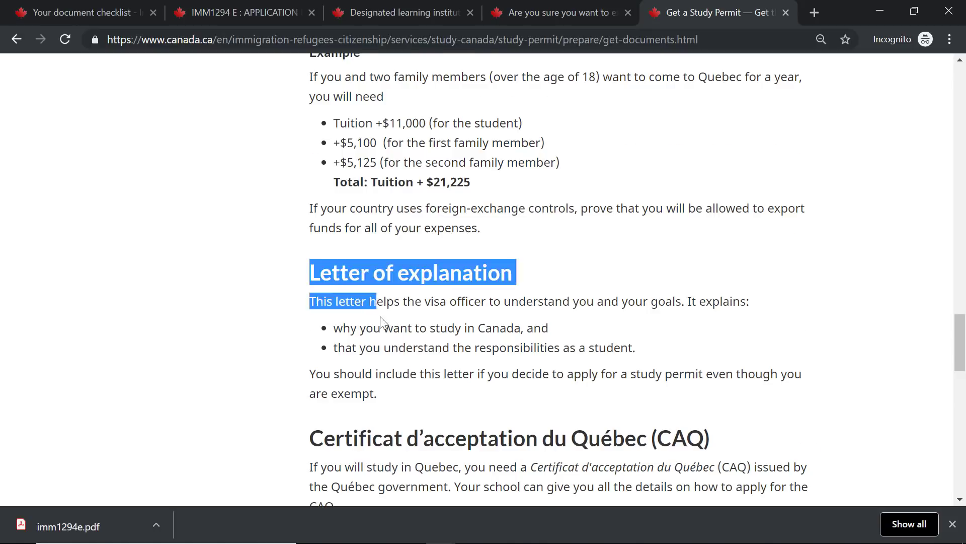
{"action": "left_click", "coordinate": [201, 249]}
{"action": "scroll", "coordinate": [202, 249], "scroll_direction": "down", "scroll_amount": 1}
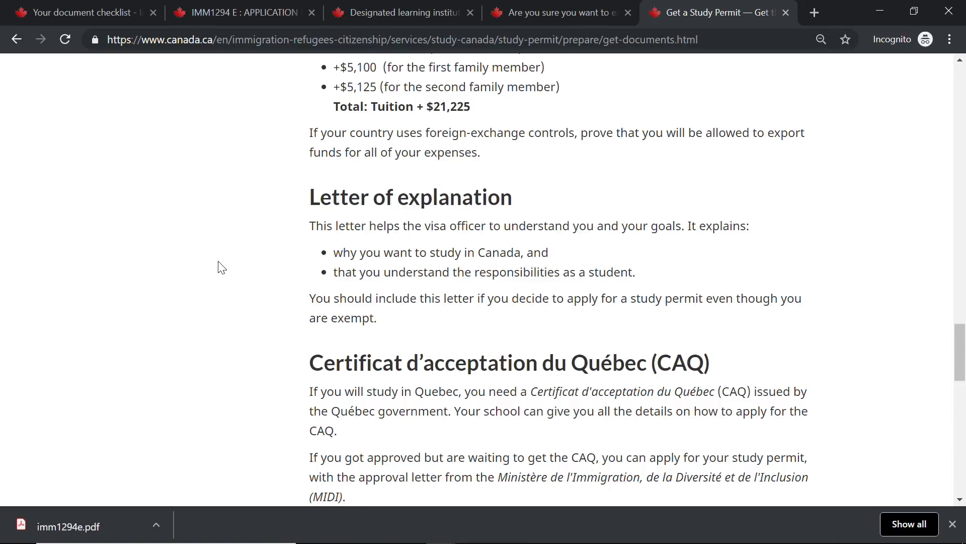
Return to the online document checklist and bring the required supporting documents into view.
{"action": "left_click", "coordinate": [120, 11]}
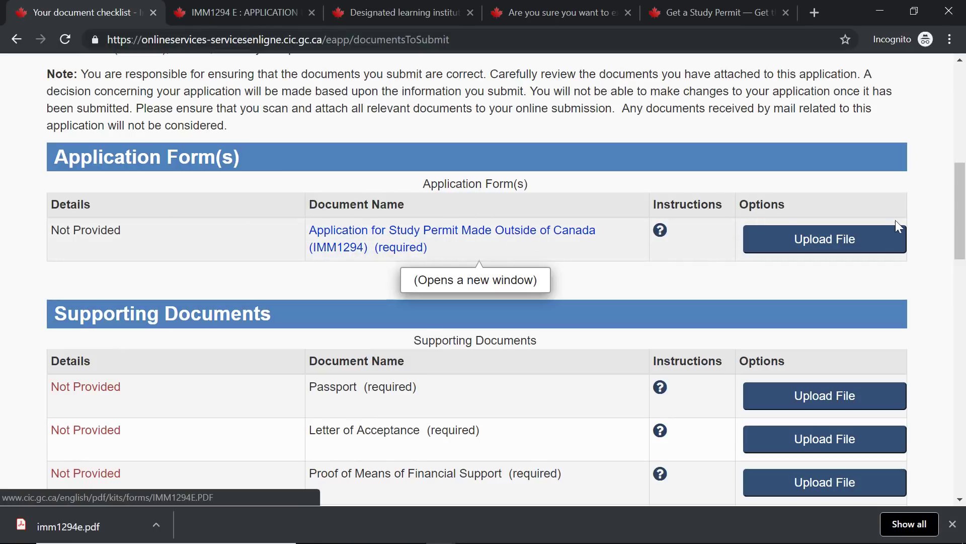
{"action": "scroll", "coordinate": [267, 261], "scroll_direction": "down", "scroll_amount": 5}
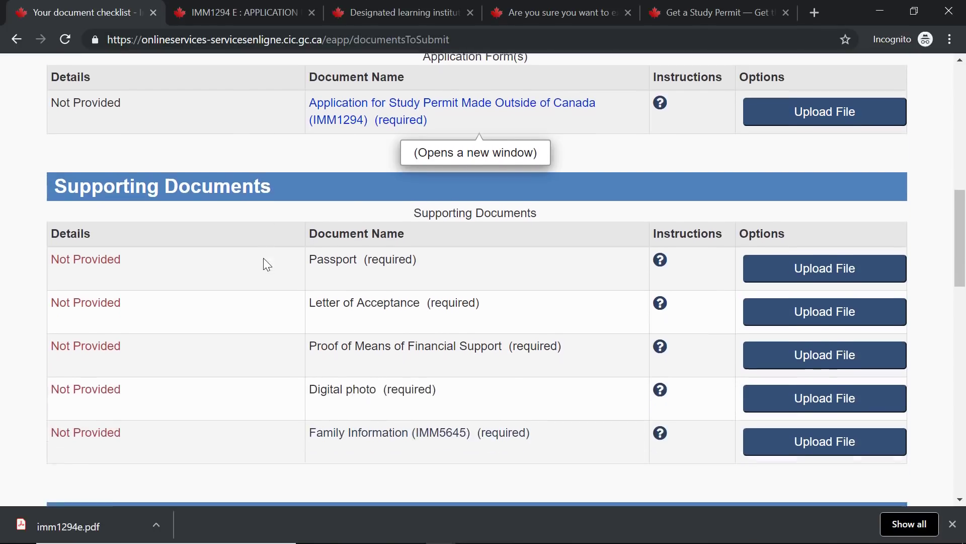
{"action": "scroll", "coordinate": [265, 259], "scroll_direction": "up", "scroll_amount": 1}
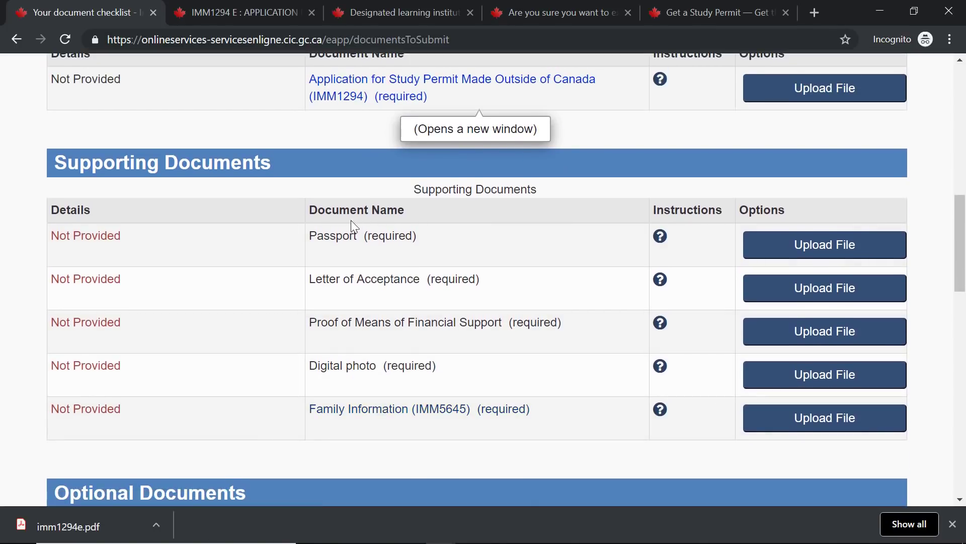
Read the Passport instructions, highlighting the birth date page, stamped pages and other travel document wording, then close them.
{"action": "left_click_drag", "start_coordinate": [316, 243], "coordinate": [412, 237]}
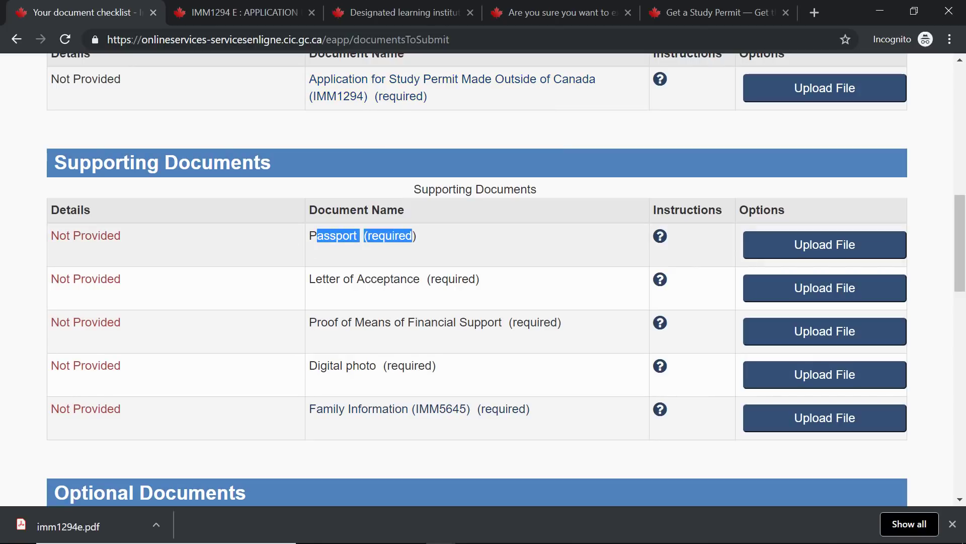
{"action": "left_click", "coordinate": [659, 236]}
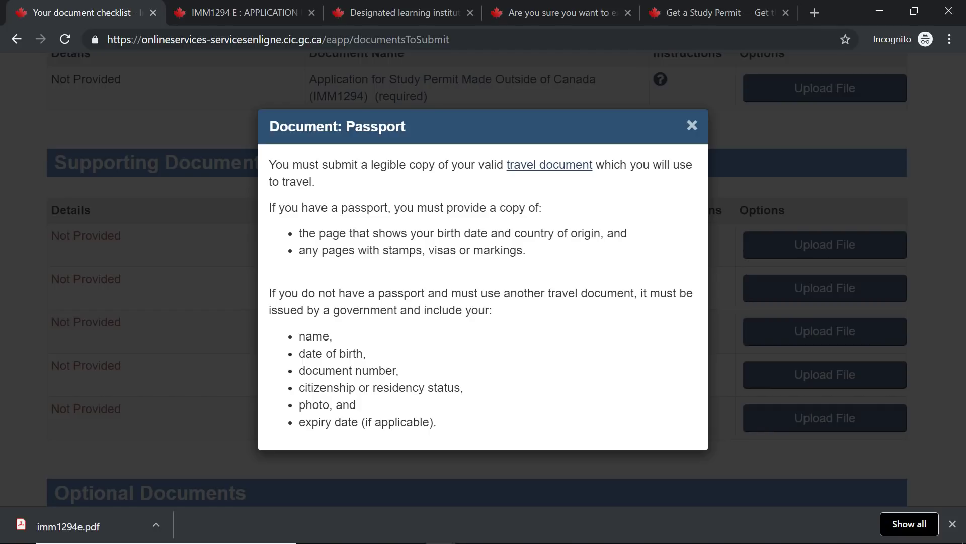
{"action": "left_click_drag", "start_coordinate": [299, 235], "coordinate": [631, 240]}
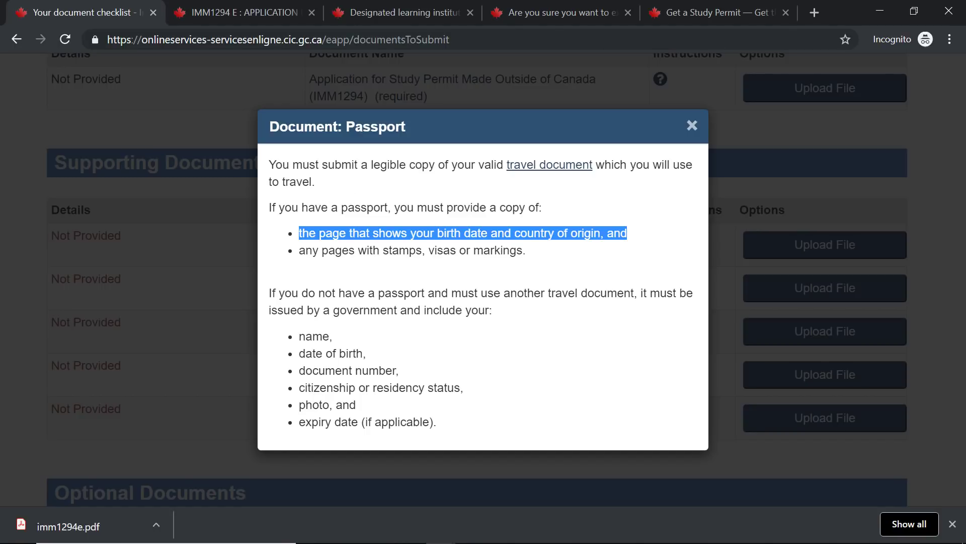
{"action": "left_click_drag", "start_coordinate": [300, 250], "coordinate": [539, 262]}
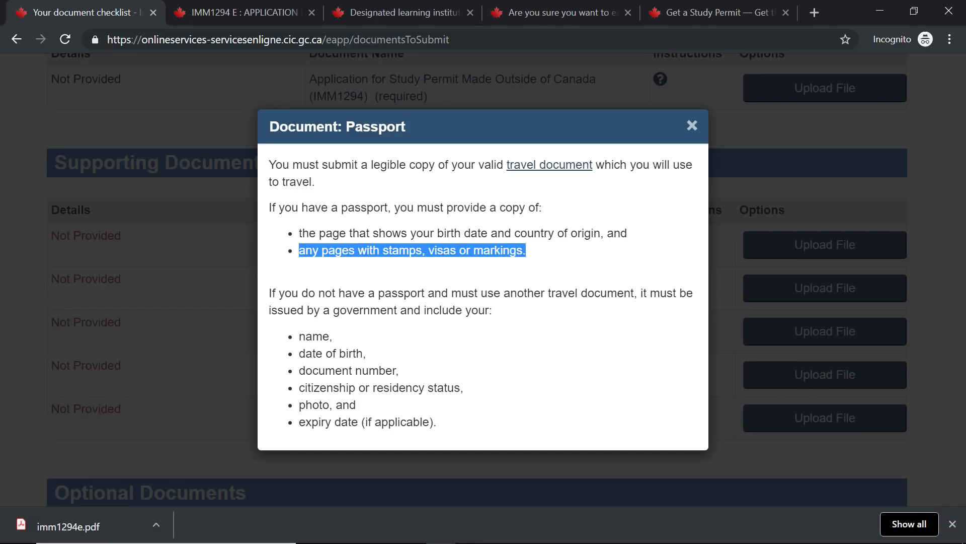
{"action": "left_click_drag", "start_coordinate": [510, 293], "coordinate": [634, 293]}
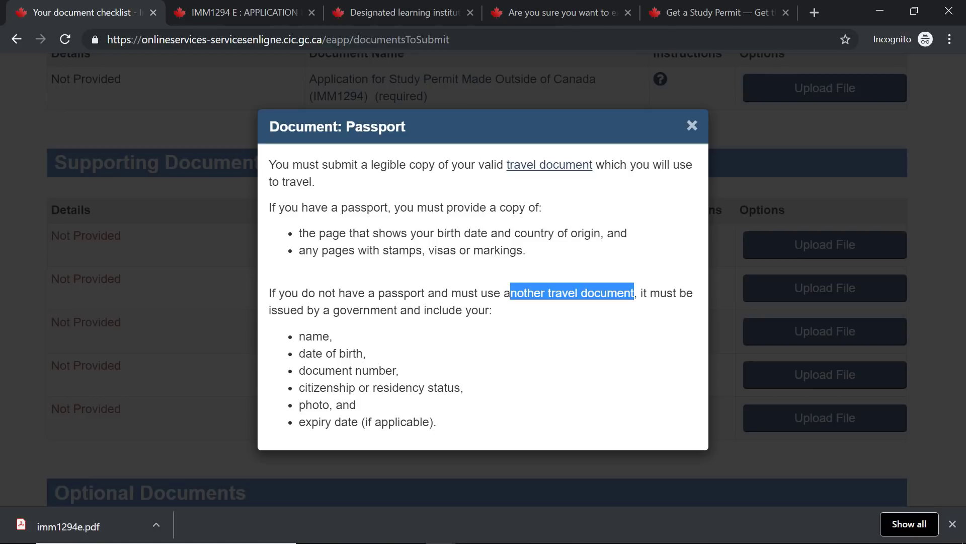
{"action": "left_click", "coordinate": [692, 126]}
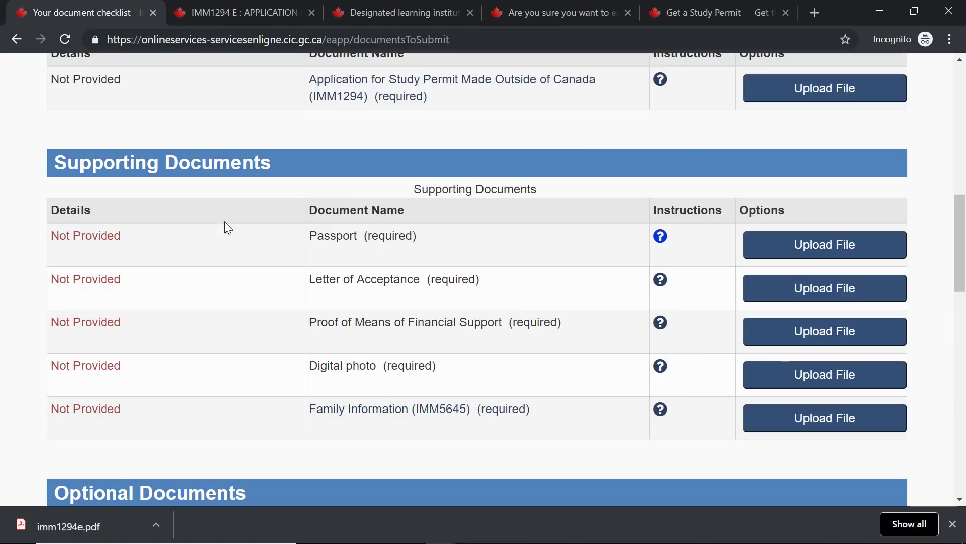
Highlight the Letter of Acceptance and Proof of Means of Financial Support entries and open the financial support instructions.
{"action": "left_click_drag", "start_coordinate": [484, 282], "coordinate": [307, 276]}
{"action": "left_click_drag", "start_coordinate": [571, 332], "coordinate": [317, 325]}
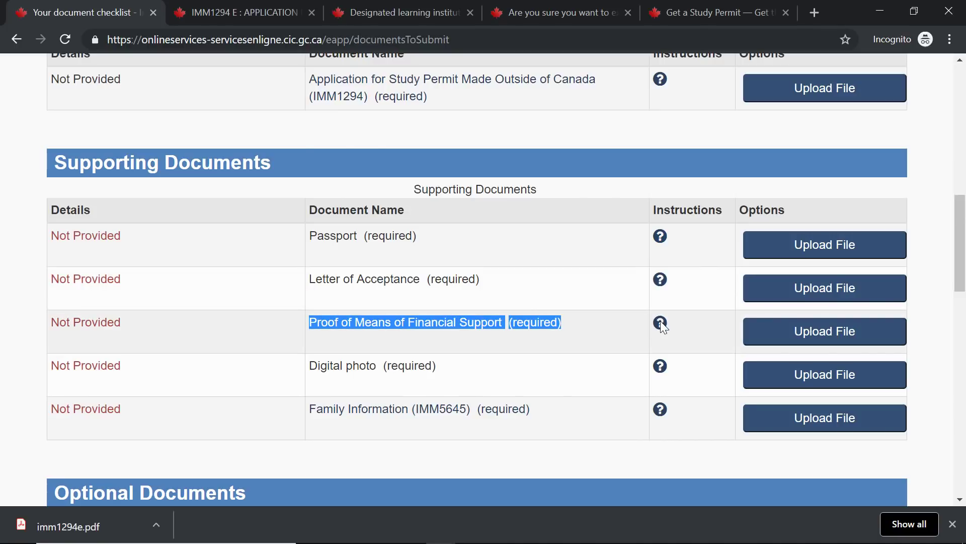
{"action": "left_click", "coordinate": [661, 324]}
{"action": "scroll", "coordinate": [534, 301], "scroll_direction": "down", "scroll_amount": 1}
{"action": "scroll", "coordinate": [478, 301], "scroll_direction": "down", "scroll_amount": 4}
{"action": "scroll", "coordinate": [477, 301], "scroll_direction": "up", "scroll_amount": 4}
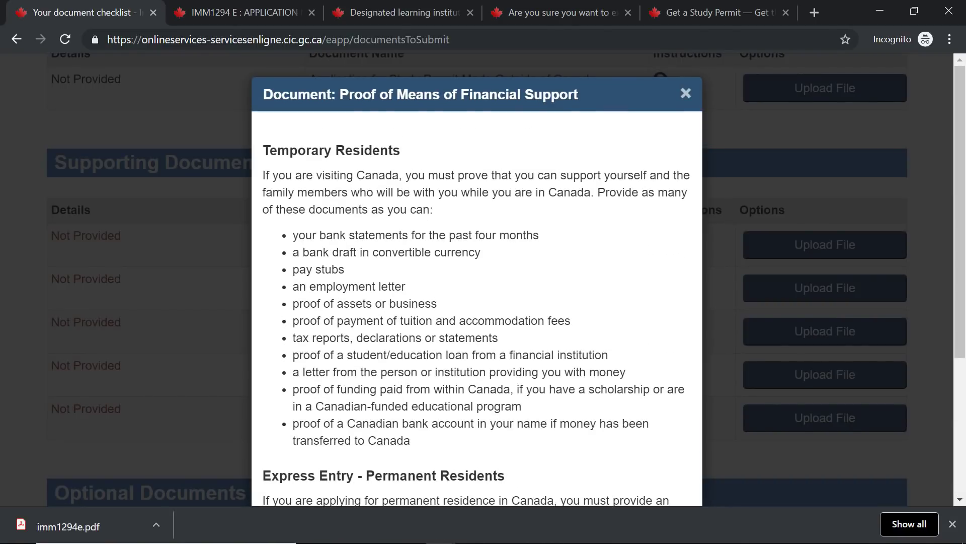
Highlight the bank statements, pay stubs and employment letter, assets, and tuition payment items, plus the advice to provide many documents.
{"action": "left_click_drag", "start_coordinate": [292, 235], "coordinate": [527, 235]}
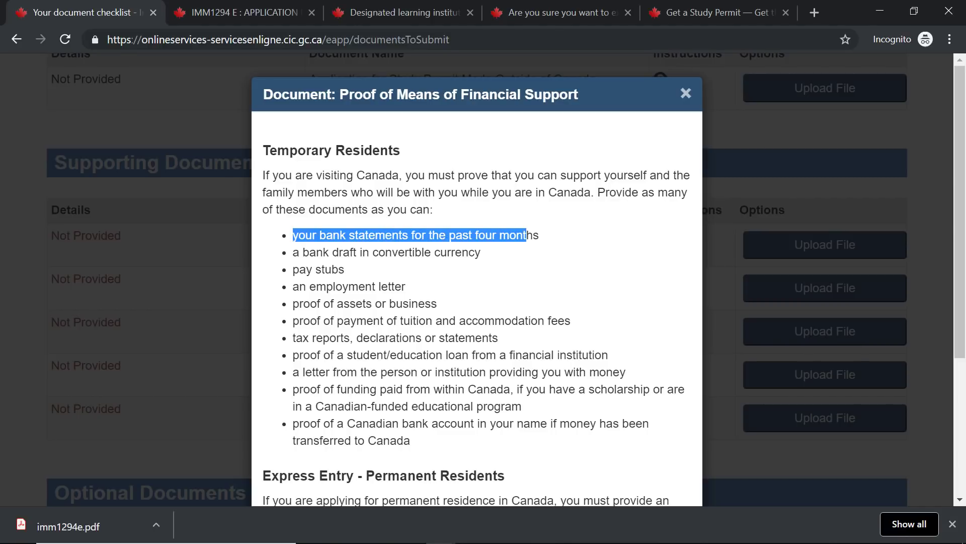
{"action": "left_click_drag", "start_coordinate": [299, 269], "coordinate": [402, 286]}
{"action": "left_click_drag", "start_coordinate": [304, 304], "coordinate": [426, 303]}
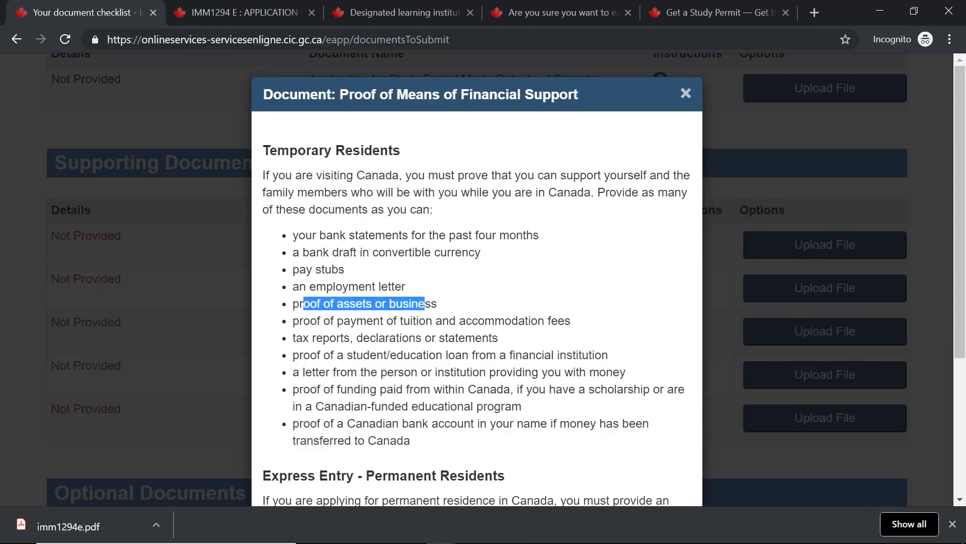
{"action": "left_click_drag", "start_coordinate": [303, 320], "coordinate": [572, 322]}
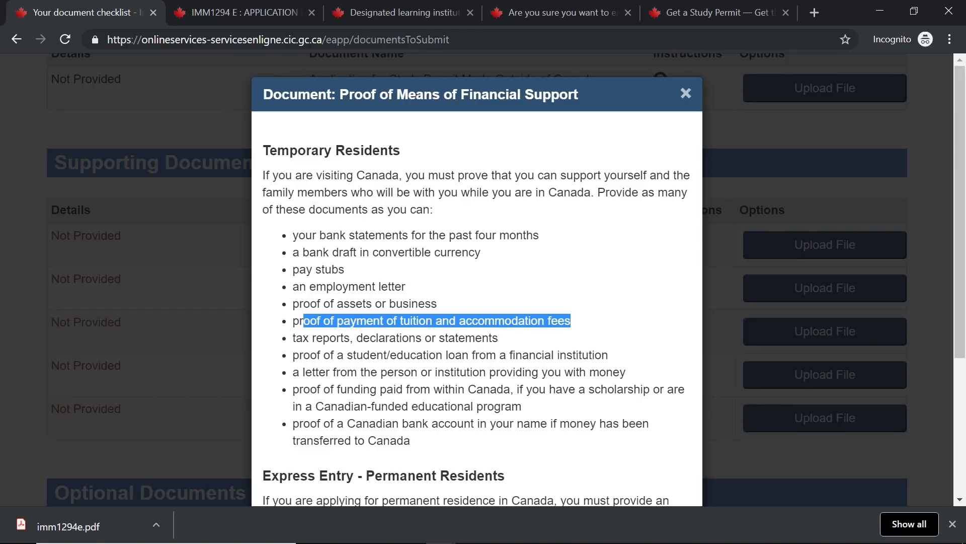
{"action": "left_click_drag", "start_coordinate": [597, 192], "coordinate": [437, 215]}
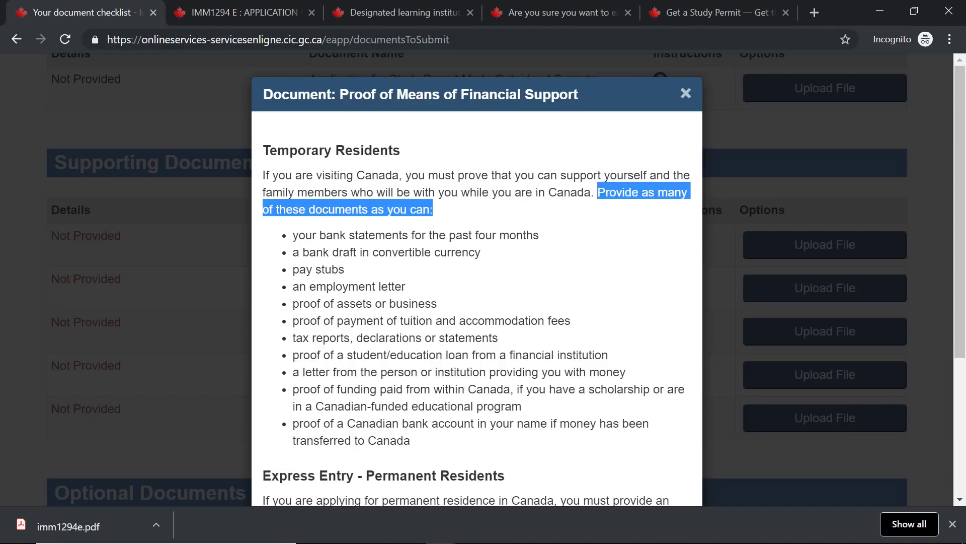
Highlight the Canadian bank account, scholarship funding, funder's letter and student loan items, skim the Express Entry part, and close the instructions.
{"action": "left_click_drag", "start_coordinate": [293, 424], "coordinate": [547, 423]}
{"action": "left_click_drag", "start_coordinate": [293, 389], "coordinate": [514, 389]}
{"action": "left_click_drag", "start_coordinate": [299, 372], "coordinate": [630, 375]}
{"action": "left_click_drag", "start_coordinate": [293, 372], "coordinate": [648, 373]}
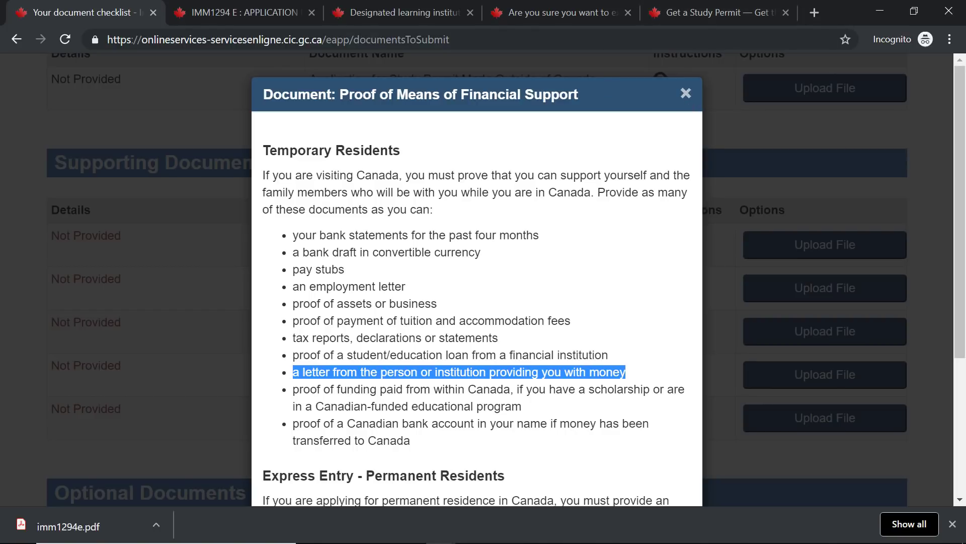
{"action": "mouse_move", "coordinate": [380, 510]}
{"action": "left_click", "coordinate": [445, 533]}
{"action": "left_click_drag", "start_coordinate": [304, 355], "coordinate": [609, 354]}
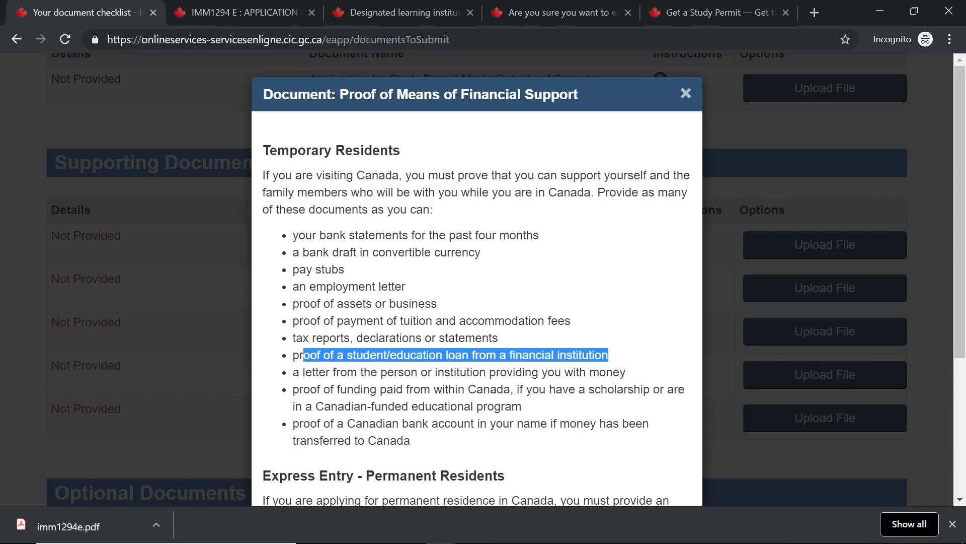
{"action": "scroll", "coordinate": [477, 302], "scroll_direction": "down", "scroll_amount": 5}
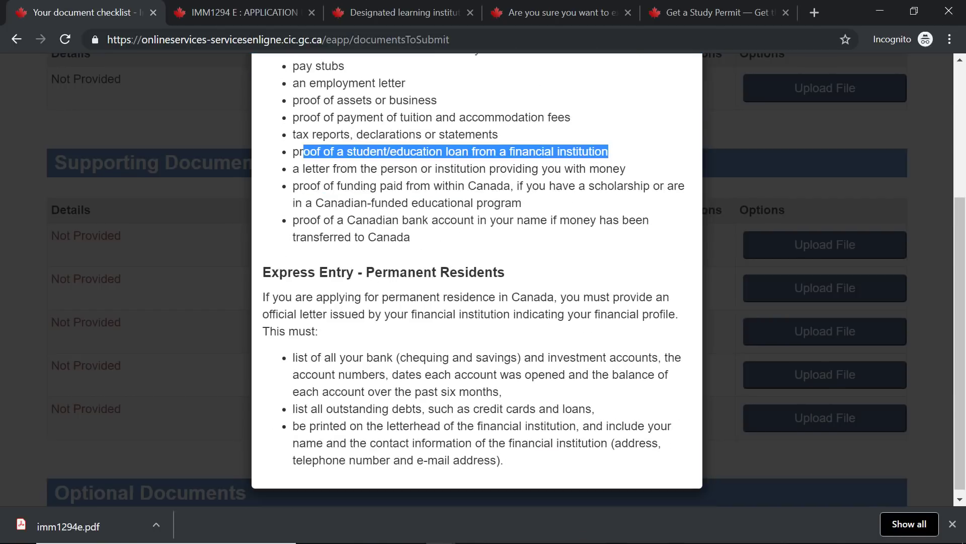
{"action": "scroll", "coordinate": [477, 302], "scroll_direction": "up", "scroll_amount": 5}
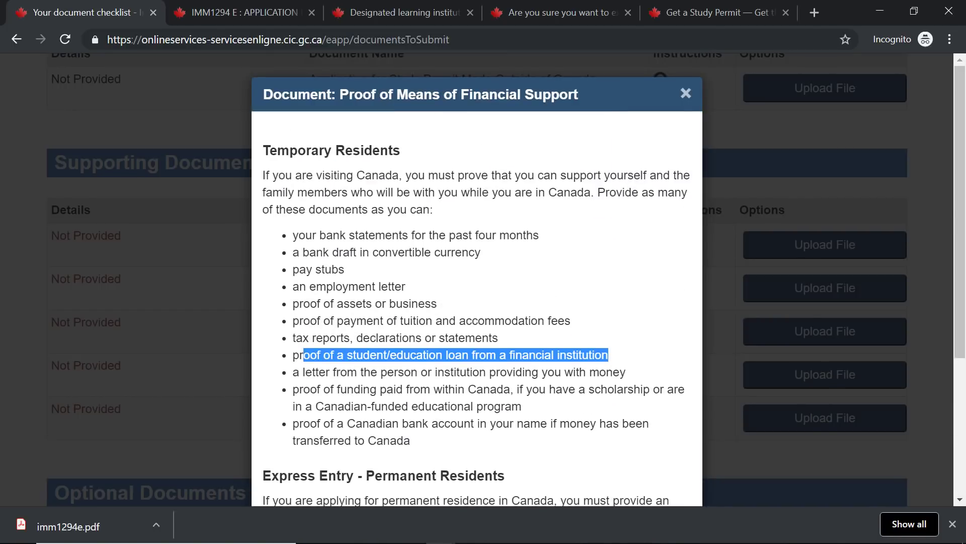
{"action": "left_click", "coordinate": [686, 94]}
Read the Digital photo instructions, highlighting the minimum pixel dimensions, final frame size and accepted file formats, then close them.
{"action": "left_click", "coordinate": [661, 367]}
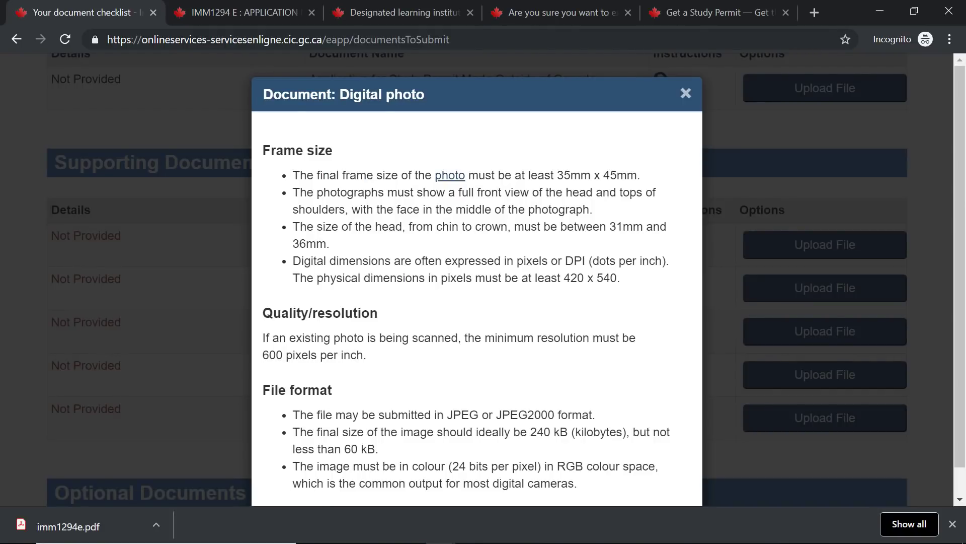
{"action": "left_click_drag", "start_coordinate": [314, 278], "coordinate": [625, 288]}
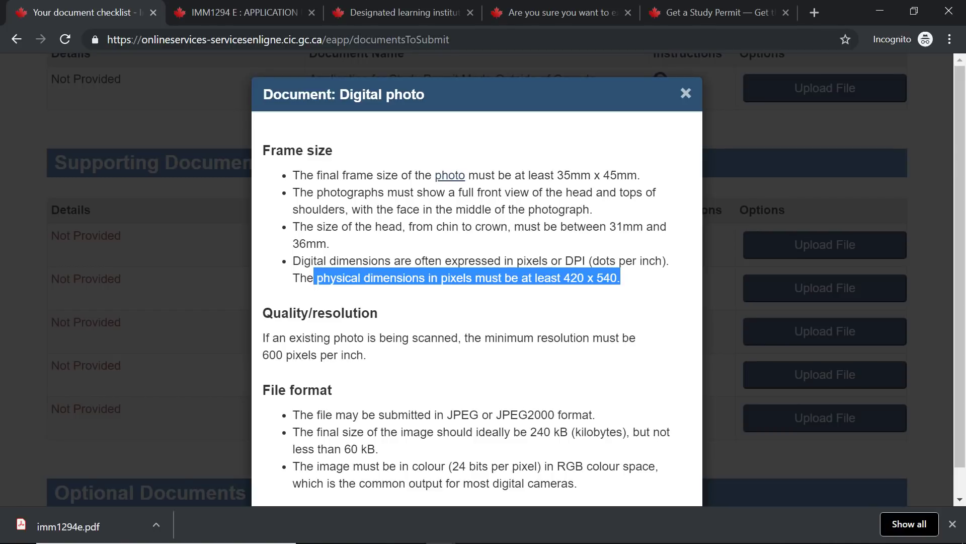
{"action": "left_click_drag", "start_coordinate": [314, 176], "coordinate": [641, 176]}
{"action": "scroll", "coordinate": [351, 270], "scroll_direction": "down", "scroll_amount": 1}
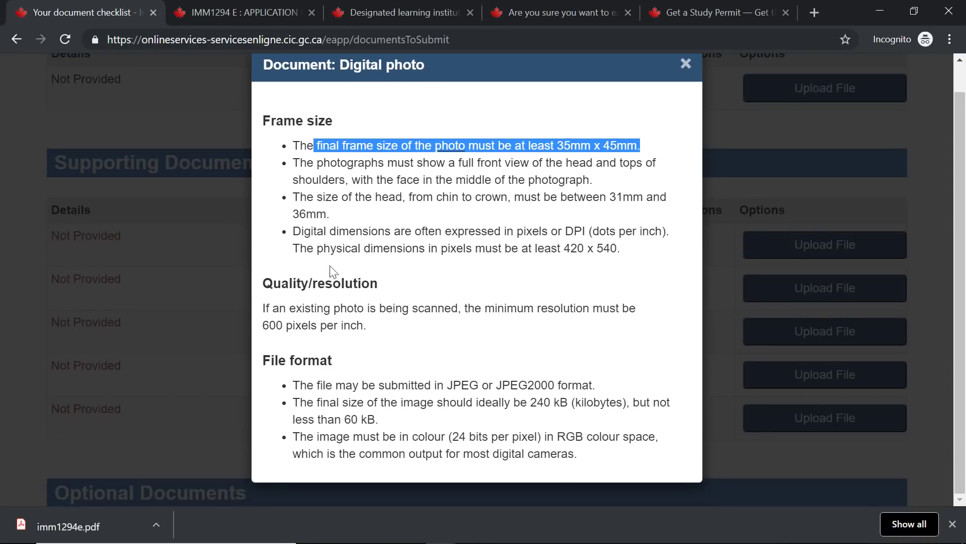
{"action": "left_click_drag", "start_coordinate": [293, 385], "coordinate": [596, 385]}
{"action": "left_click", "coordinate": [694, 72]}
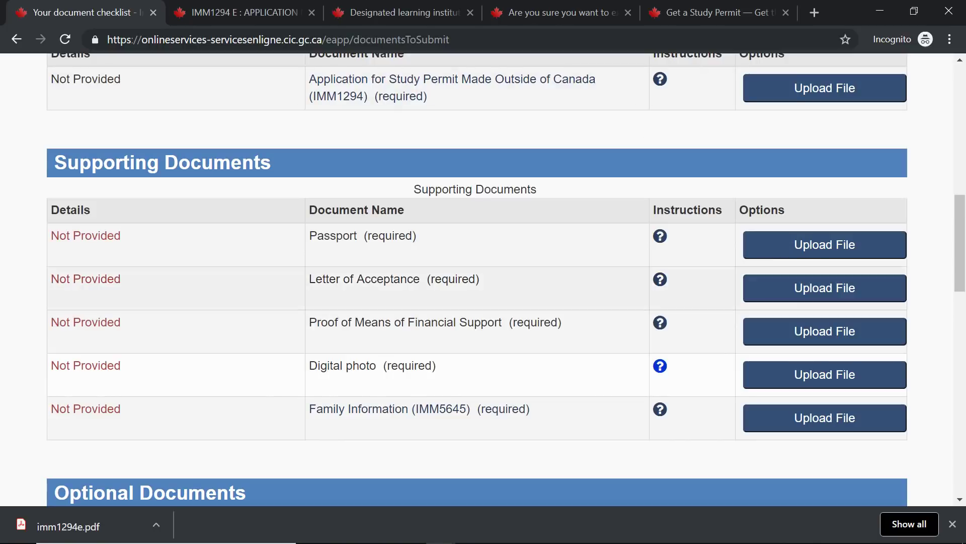
Download the Family Information (IMM5645) form as imm5645e.pdf from the checklist and open it in Adobe Acrobat Reader.
{"action": "right_click", "coordinate": [427, 409]}
{"action": "left_click", "coordinate": [479, 485]}
{"action": "left_click", "coordinate": [845, 519]}
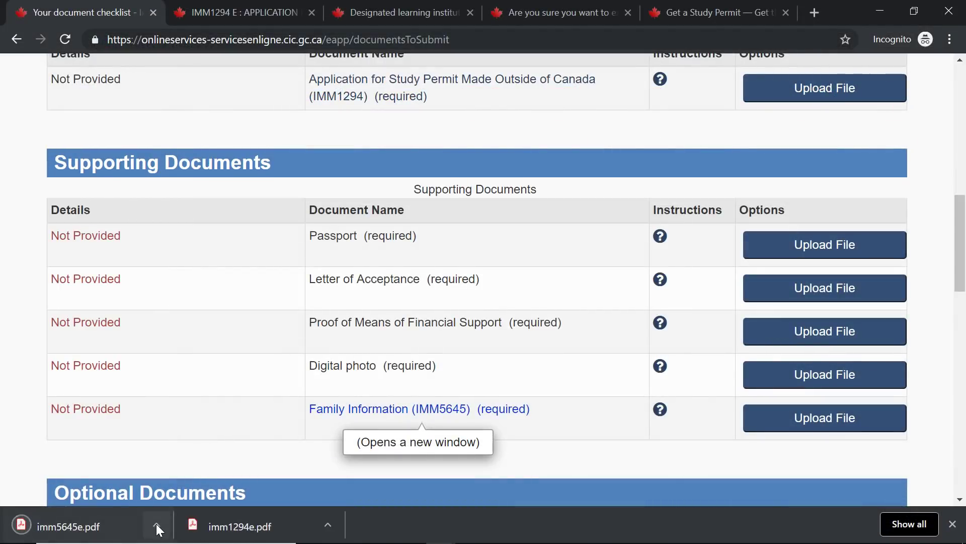
{"action": "left_click", "coordinate": [151, 525]}
{"action": "left_click", "coordinate": [197, 448]}
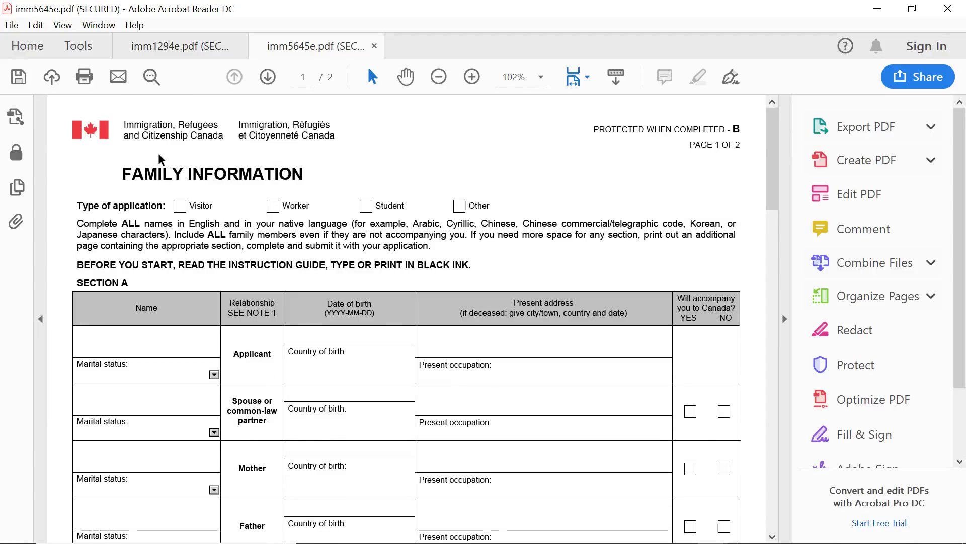
Set the type of application to Student and enter the sample text "gfhfghgfhgf" as the applicant's name in Section A.
{"action": "left_click", "coordinate": [180, 206]}
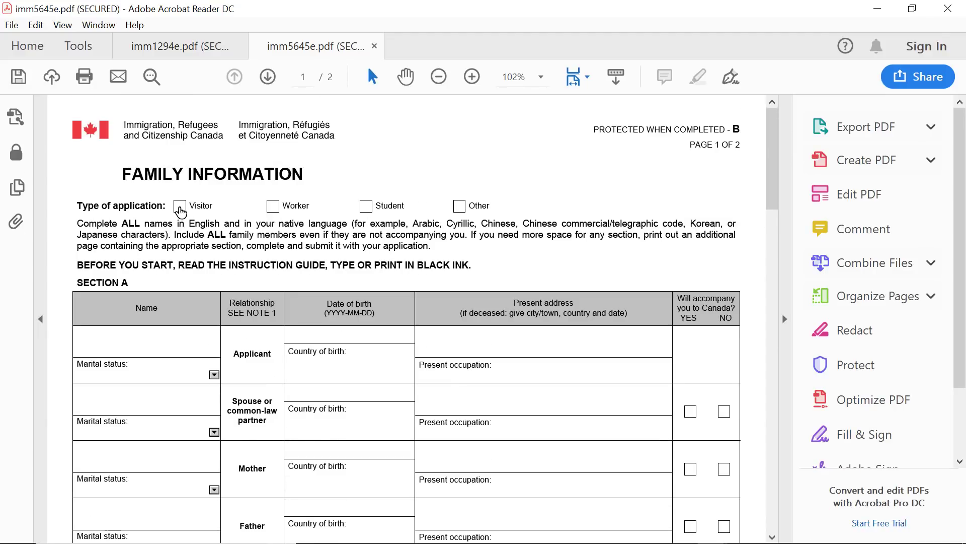
{"action": "left_click", "coordinate": [366, 206]}
{"action": "left_click", "coordinate": [369, 207]}
{"action": "scroll", "coordinate": [253, 253], "scroll_direction": "down", "scroll_amount": 4}
{"action": "left_click", "coordinate": [107, 246]}
{"action": "type", "text": "gfhfghgfhgf"}
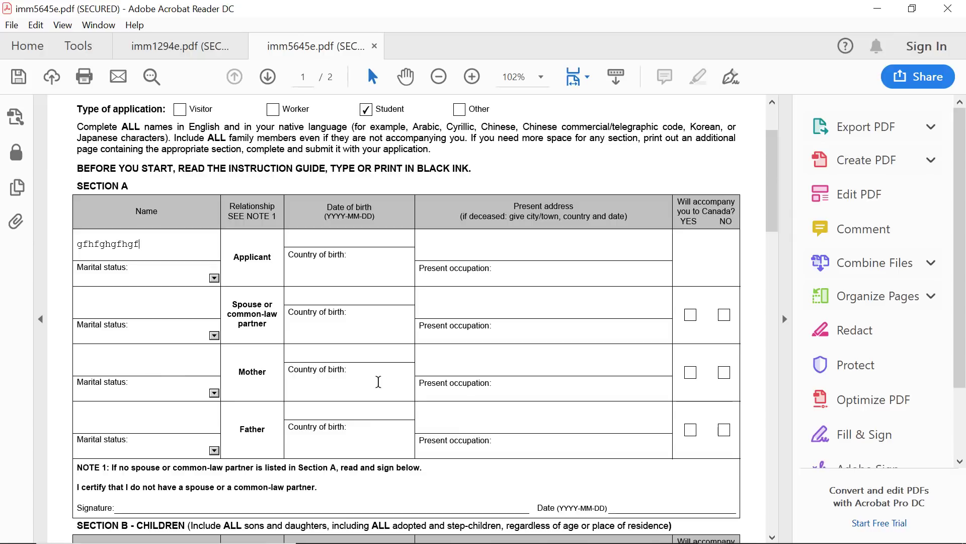
Review the form's children, brothers and sisters, and certification sections, then return to the Family Information title on page 1.
{"action": "scroll", "coordinate": [262, 407], "scroll_direction": "down", "scroll_amount": 4}
{"action": "scroll", "coordinate": [267, 405], "scroll_direction": "down", "scroll_amount": 3}
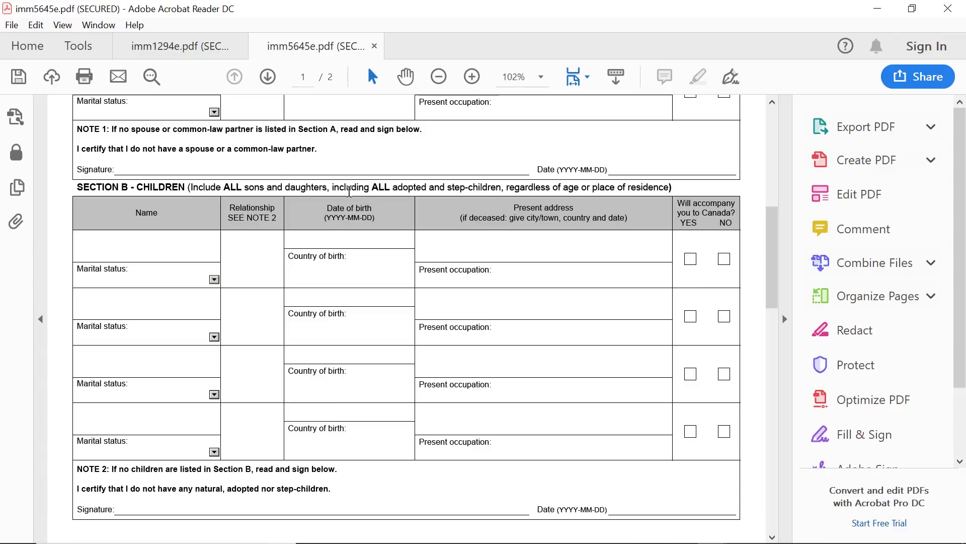
{"action": "scroll", "coordinate": [261, 257], "scroll_direction": "down", "scroll_amount": 2}
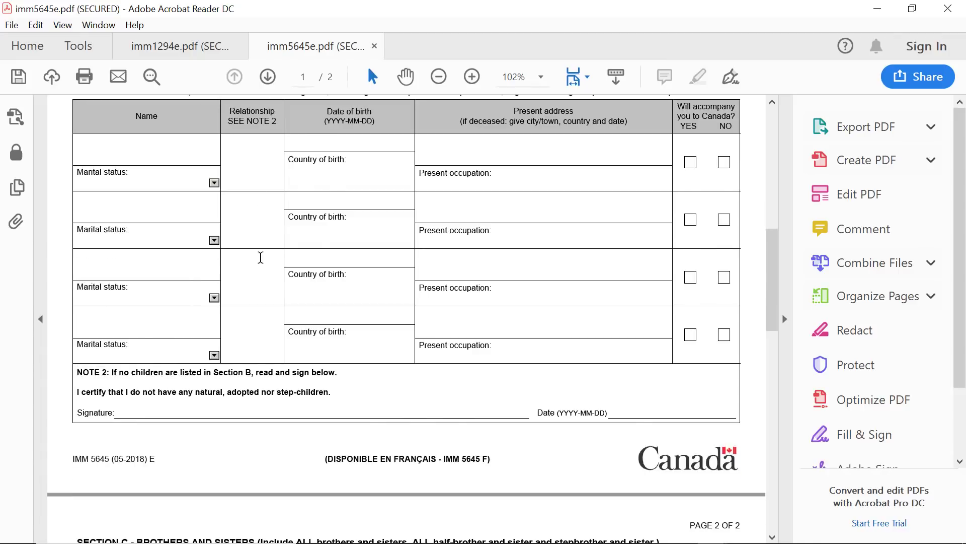
{"action": "scroll", "coordinate": [209, 194], "scroll_direction": "down", "scroll_amount": 6}
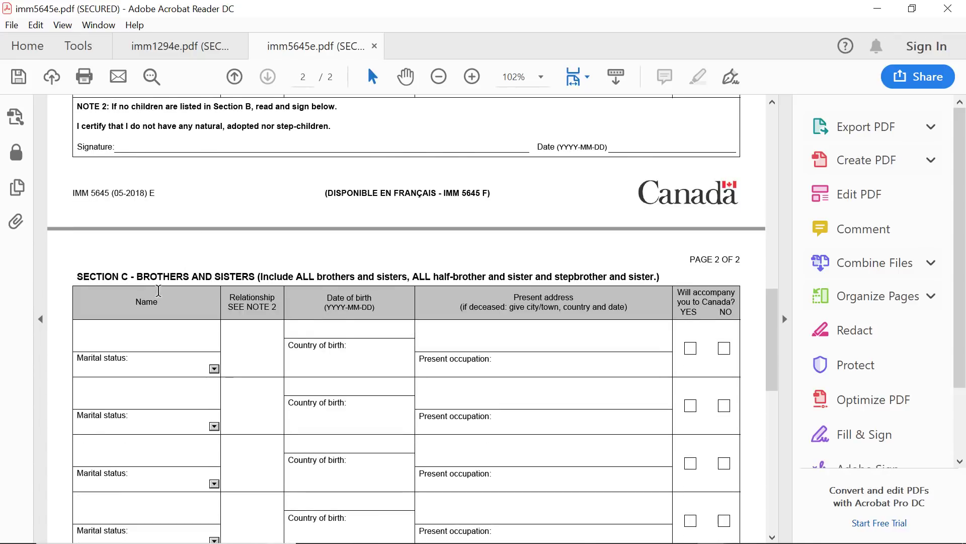
{"action": "scroll", "coordinate": [163, 336], "scroll_direction": "down", "scroll_amount": 2}
{"action": "scroll", "coordinate": [136, 327], "scroll_direction": "down", "scroll_amount": 3}
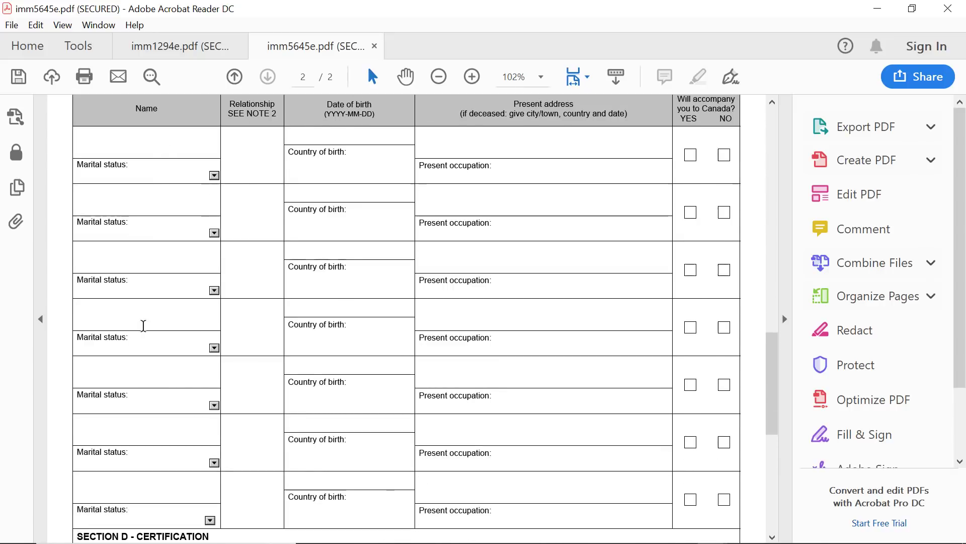
{"action": "scroll", "coordinate": [235, 323], "scroll_direction": "down", "scroll_amount": 10}
{"action": "scroll", "coordinate": [235, 323], "scroll_direction": "up", "scroll_amount": 20}
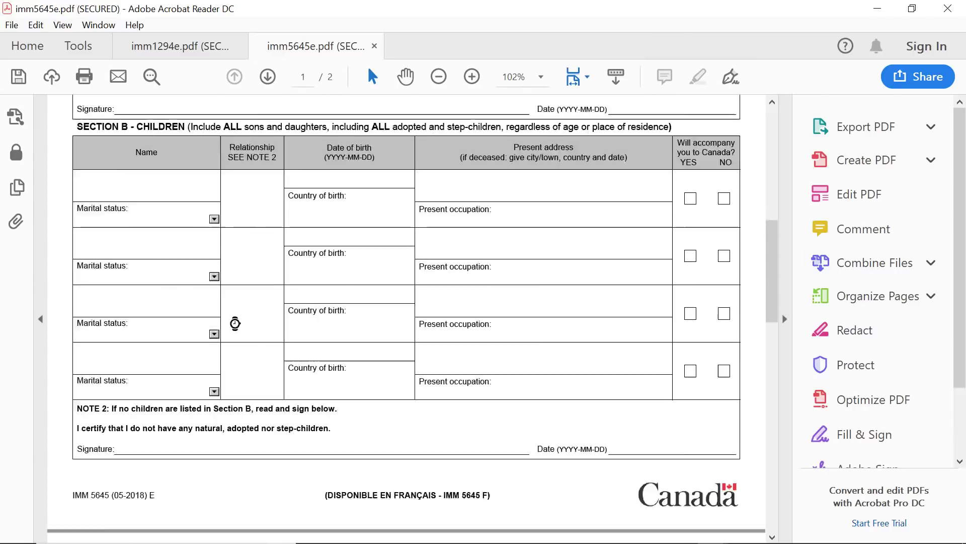
{"action": "scroll", "coordinate": [235, 323], "scroll_direction": "up", "scroll_amount": 10}
{"action": "triple_click", "coordinate": [134, 174]}
{"action": "left_click", "coordinate": [332, 175]}
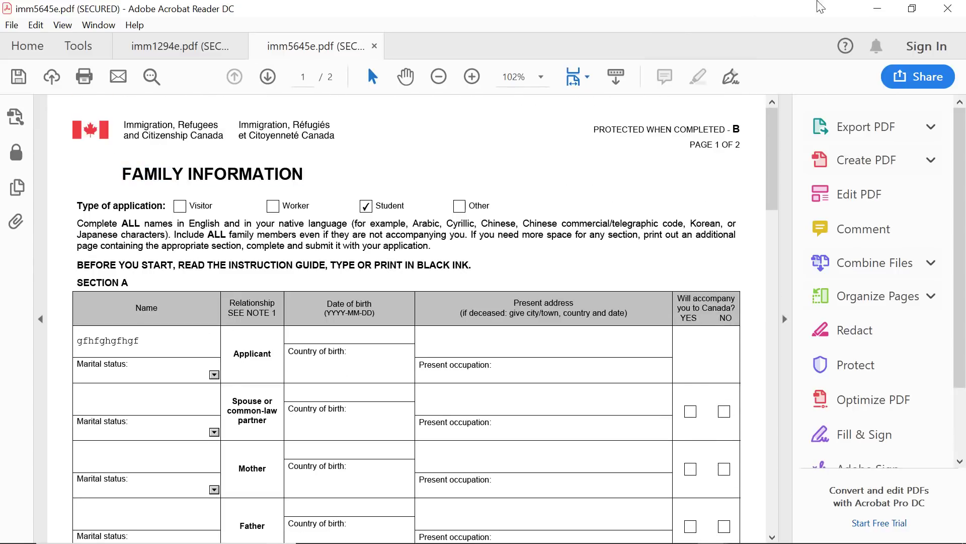
Minimize the PDF reader and file window to return to the browser's document checklist, then highlight Client Information under Optional Documents.
{"action": "left_click", "coordinate": [877, 9]}
{"action": "left_click", "coordinate": [546, 280]}
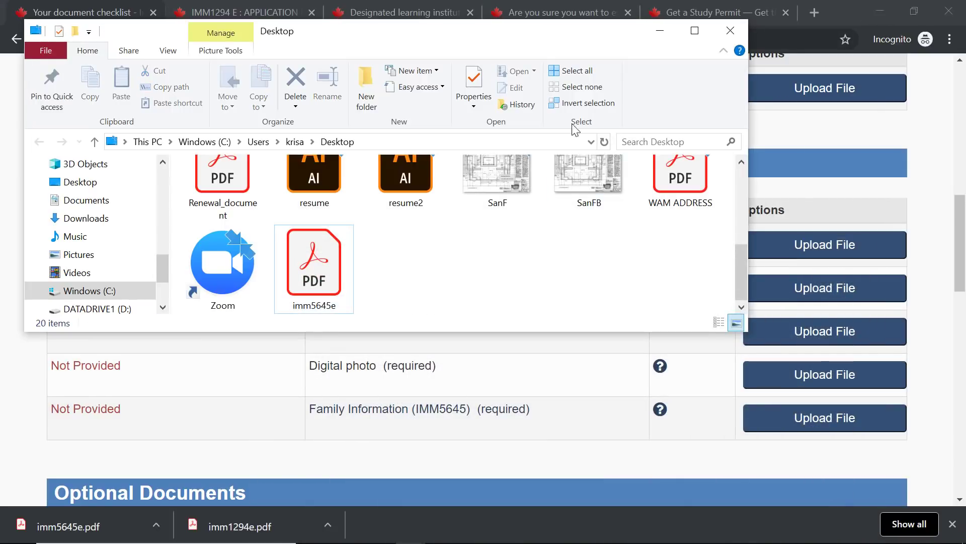
{"action": "left_click", "coordinate": [660, 31]}
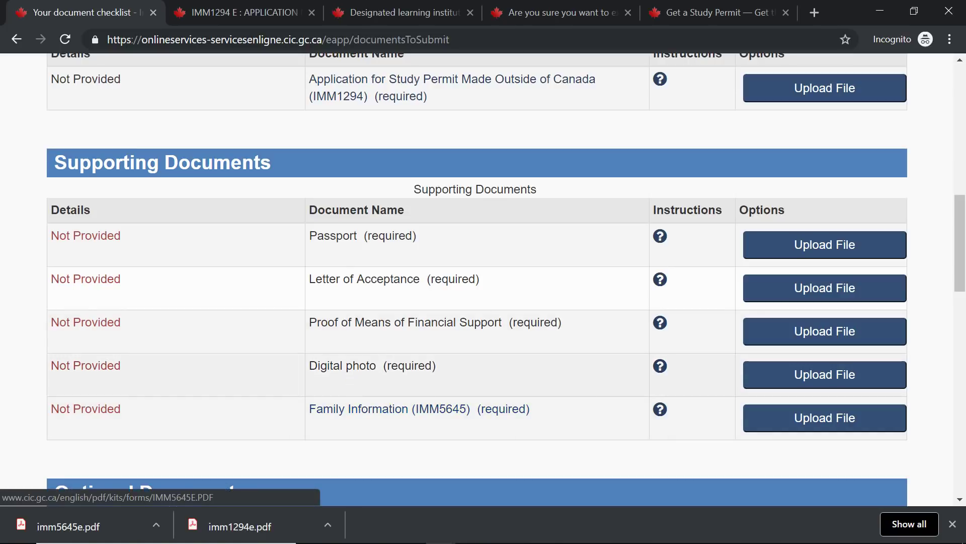
{"action": "scroll", "coordinate": [232, 293], "scroll_direction": "down", "scroll_amount": 6}
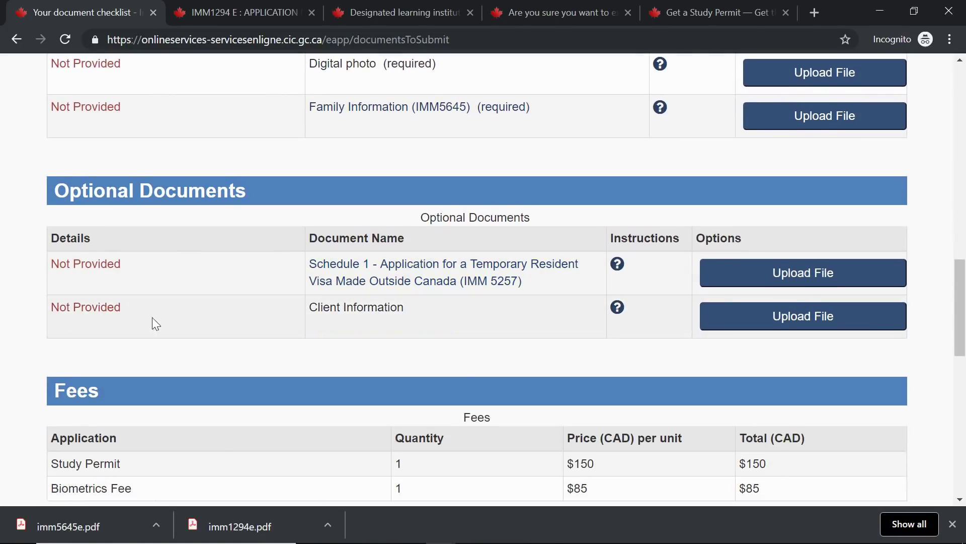
{"action": "left_click_drag", "start_coordinate": [403, 309], "coordinate": [309, 308]}
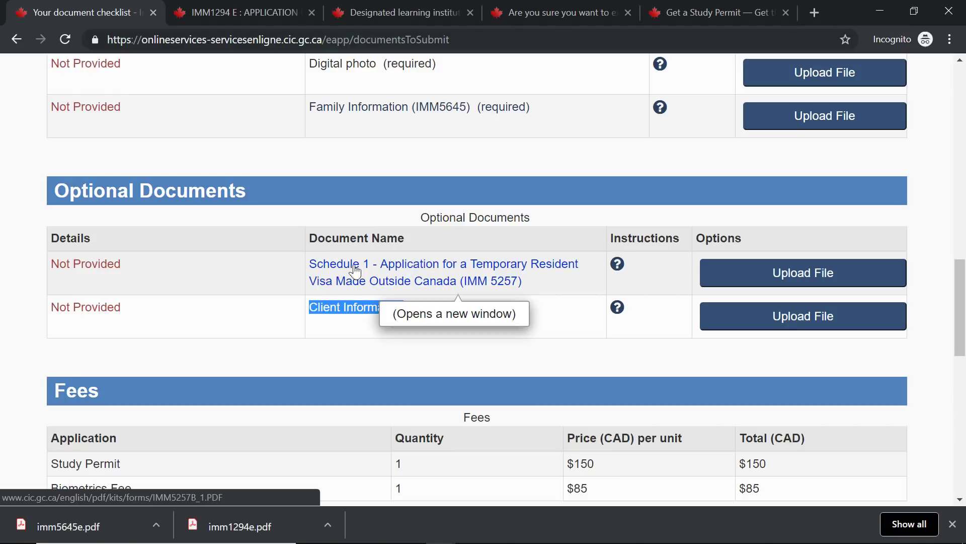
{"action": "left_click", "coordinate": [341, 322]}
{"action": "left_click_drag", "start_coordinate": [410, 305], "coordinate": [307, 307]}
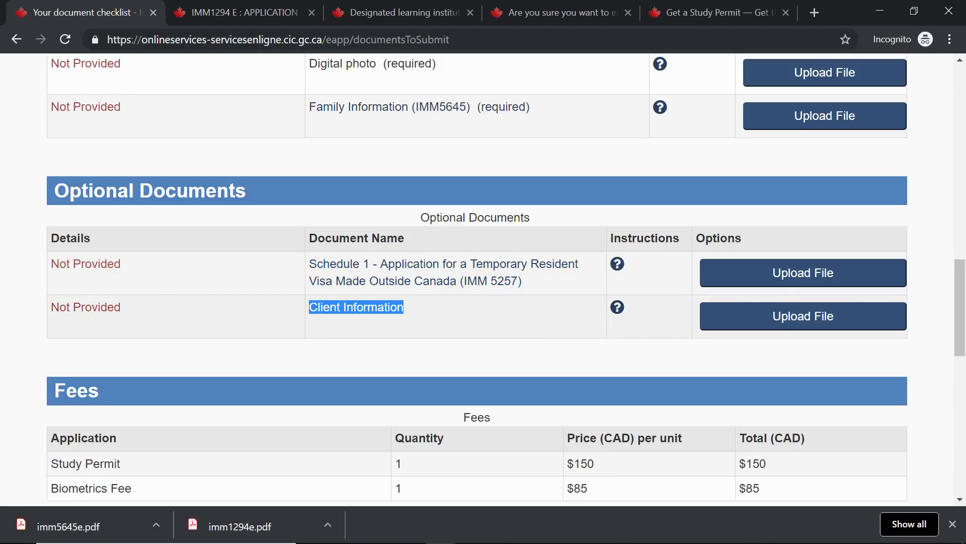
{"action": "scroll", "coordinate": [409, 311], "scroll_direction": "up", "scroll_amount": 5}
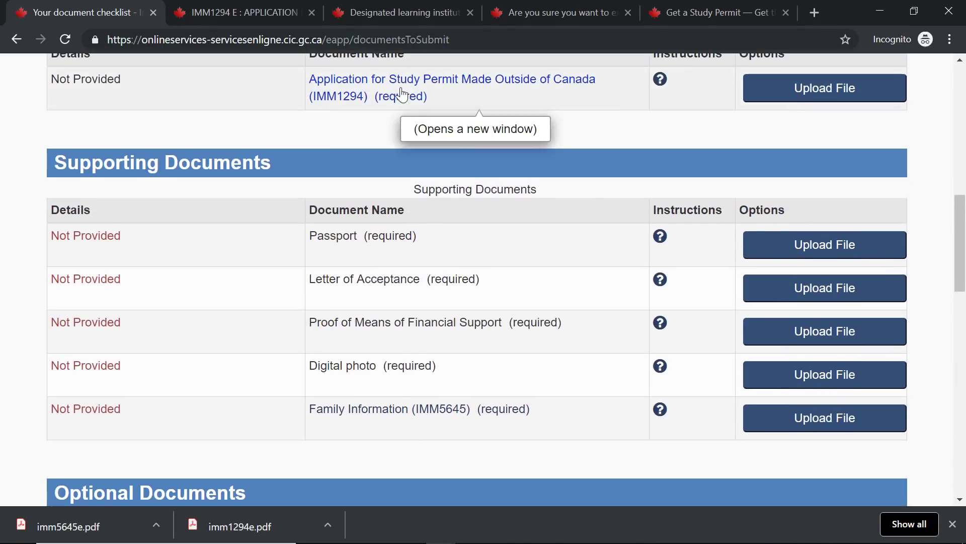
{"action": "scroll", "coordinate": [399, 151], "scroll_direction": "down", "scroll_amount": 5}
{"action": "scroll", "coordinate": [382, 303], "scroll_direction": "down", "scroll_amount": 1}
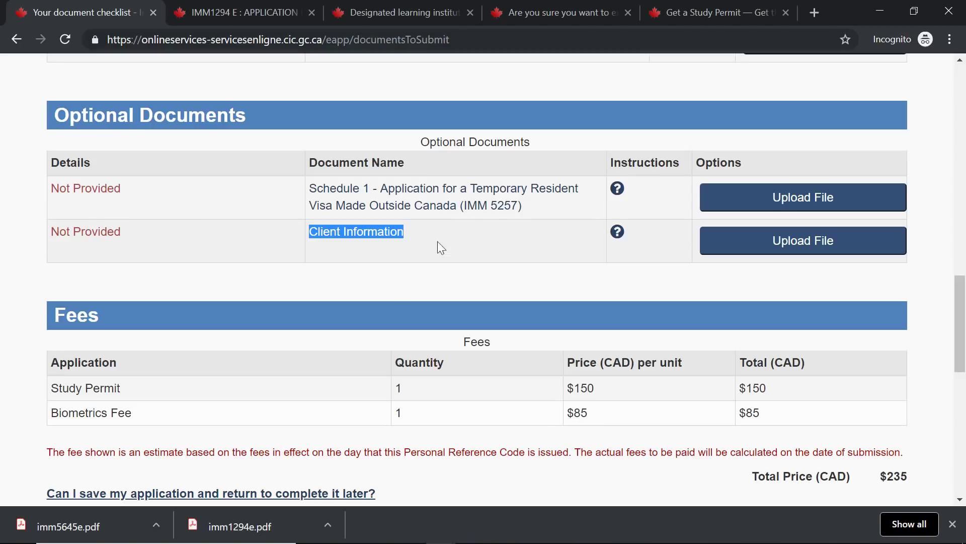
Read the instructions for the Client Information document and close them.
{"action": "left_click", "coordinate": [620, 234]}
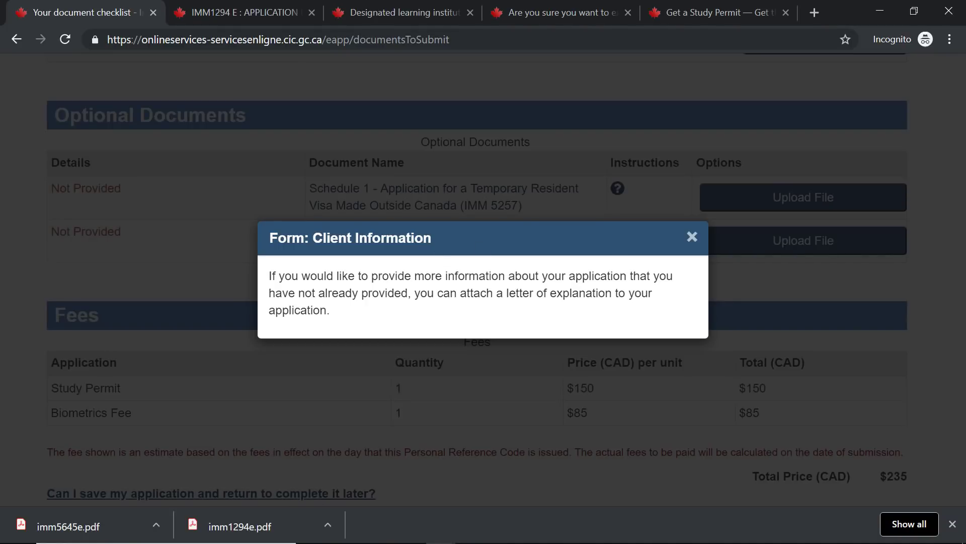
{"action": "left_click", "coordinate": [693, 237]}
{"action": "left_click", "coordinate": [617, 233]}
{"action": "left_click", "coordinate": [690, 238]}
Highlight the Proof of Means of Financial Support entry, then the Client Information entry in the checklist.
{"action": "scroll", "coordinate": [464, 269], "scroll_direction": "up", "scroll_amount": 3}
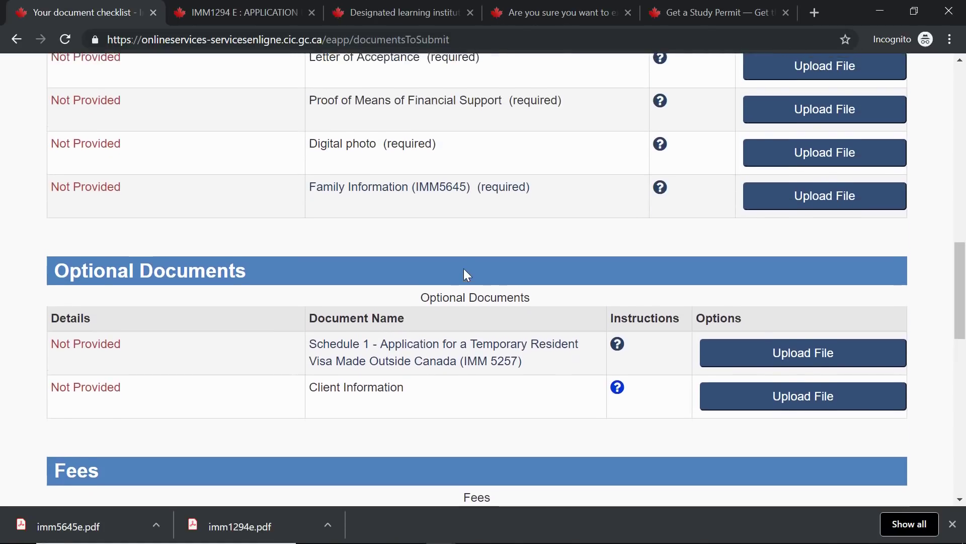
{"action": "scroll", "coordinate": [464, 270], "scroll_direction": "up", "scroll_amount": 1}
{"action": "left_click_drag", "start_coordinate": [308, 172], "coordinate": [573, 179]}
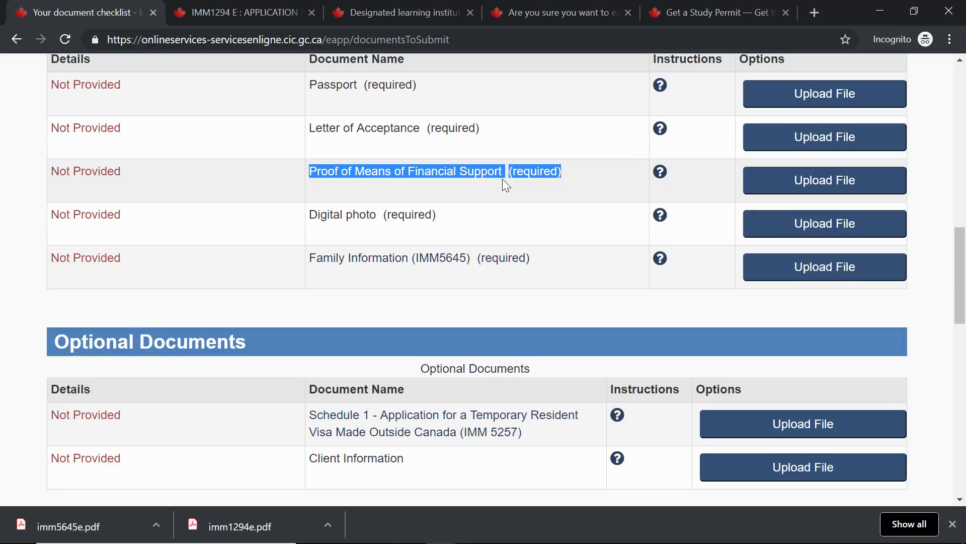
{"action": "scroll", "coordinate": [502, 179], "scroll_direction": "down", "scroll_amount": 1}
{"action": "left_click_drag", "start_coordinate": [309, 384], "coordinate": [405, 384]}
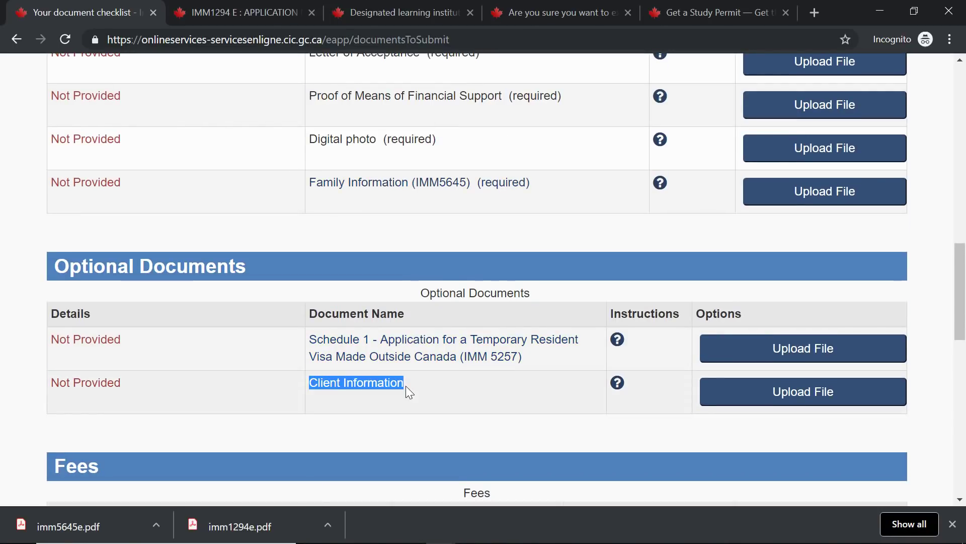
{"action": "scroll", "coordinate": [405, 386], "scroll_direction": "down", "scroll_amount": 1}
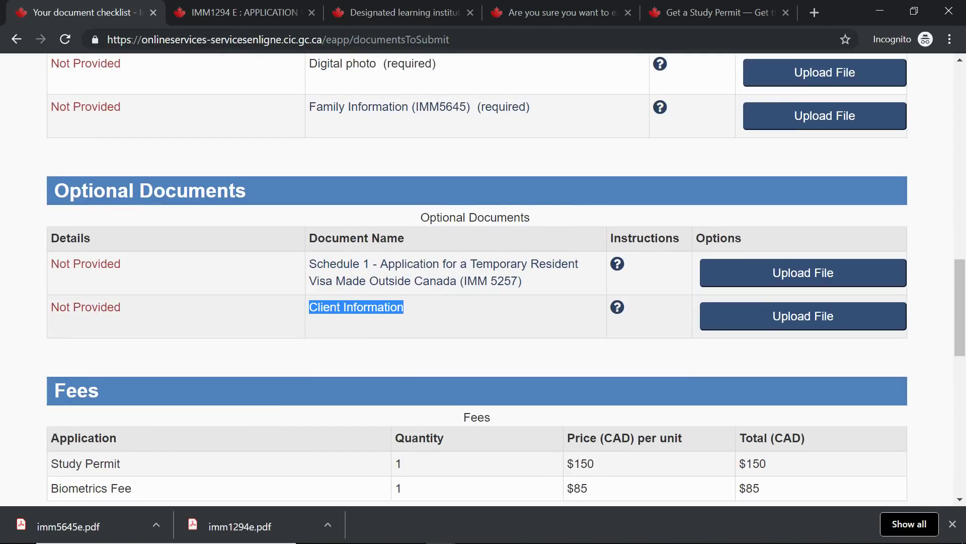
Review the whole document checklist, from the introductory notes and application form through supporting and optional documents to the fees.
{"action": "scroll", "coordinate": [401, 318], "scroll_direction": "up", "scroll_amount": 10}
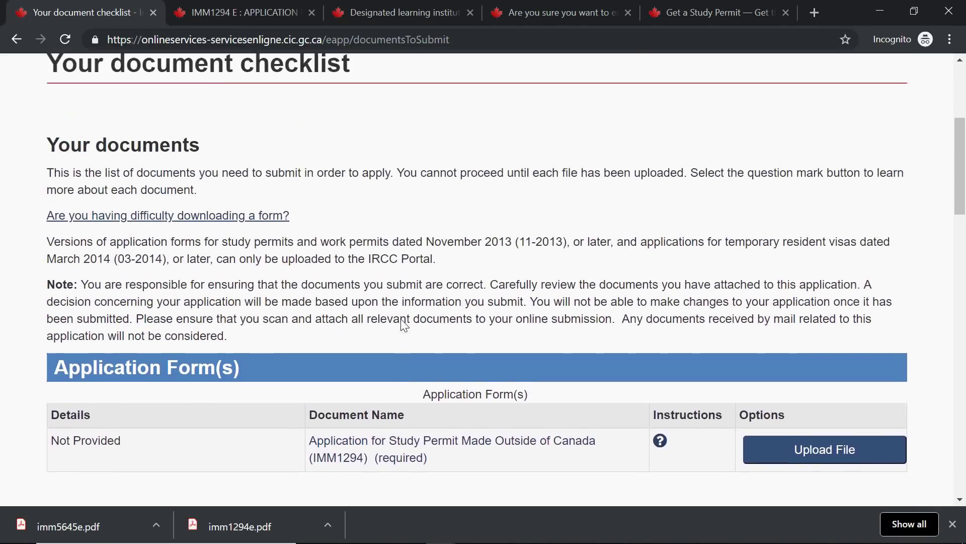
{"action": "scroll", "coordinate": [400, 318], "scroll_direction": "down", "scroll_amount": 10}
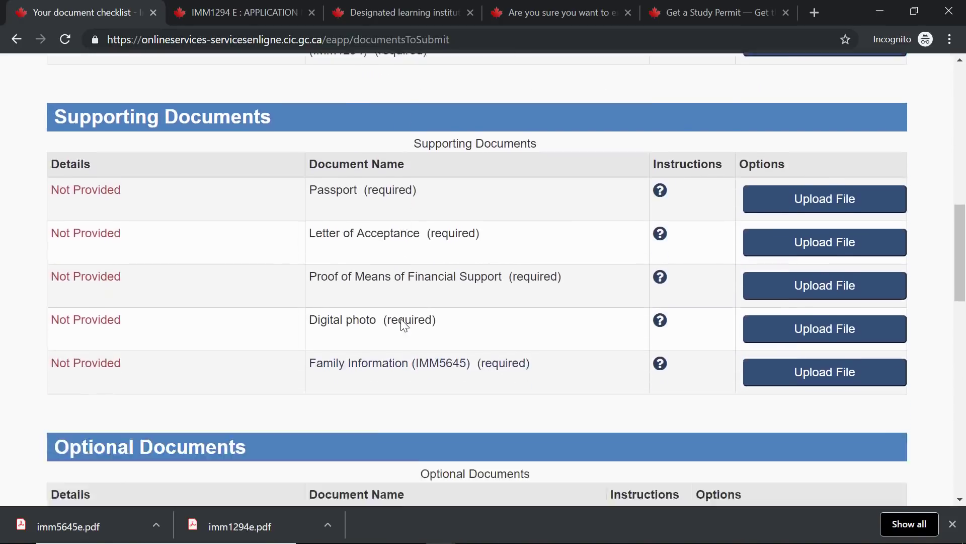
{"action": "scroll", "coordinate": [400, 318], "scroll_direction": "up", "scroll_amount": 6}
{"action": "scroll", "coordinate": [400, 318], "scroll_direction": "down", "scroll_amount": 3}
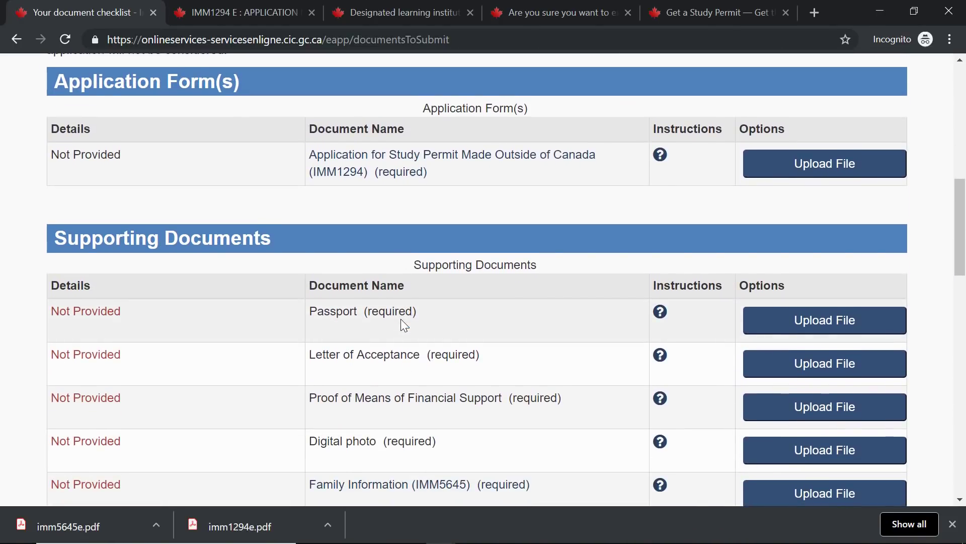
{"action": "scroll", "coordinate": [405, 325], "scroll_direction": "down", "scroll_amount": 8}
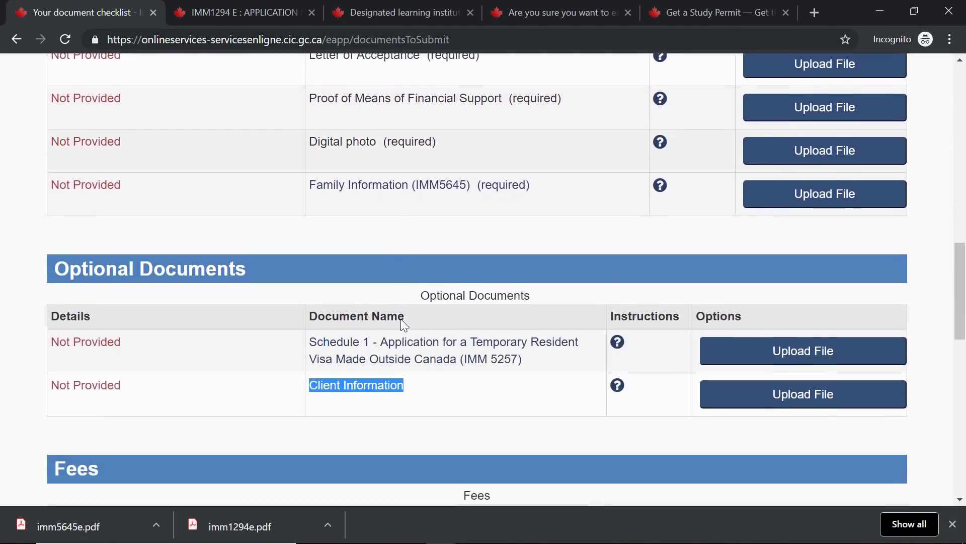
{"action": "scroll", "coordinate": [402, 324], "scroll_direction": "down", "scroll_amount": 5}
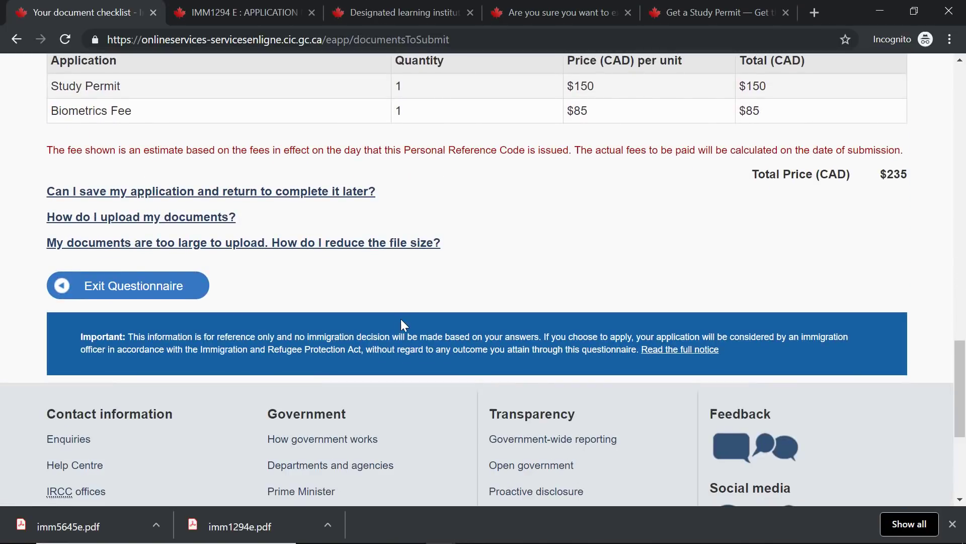
{"action": "scroll", "coordinate": [403, 324], "scroll_direction": "up", "scroll_amount": 8}
{"action": "scroll", "coordinate": [404, 324], "scroll_direction": "up", "scroll_amount": 7}
{"action": "scroll", "coordinate": [401, 323], "scroll_direction": "up", "scroll_amount": 5}
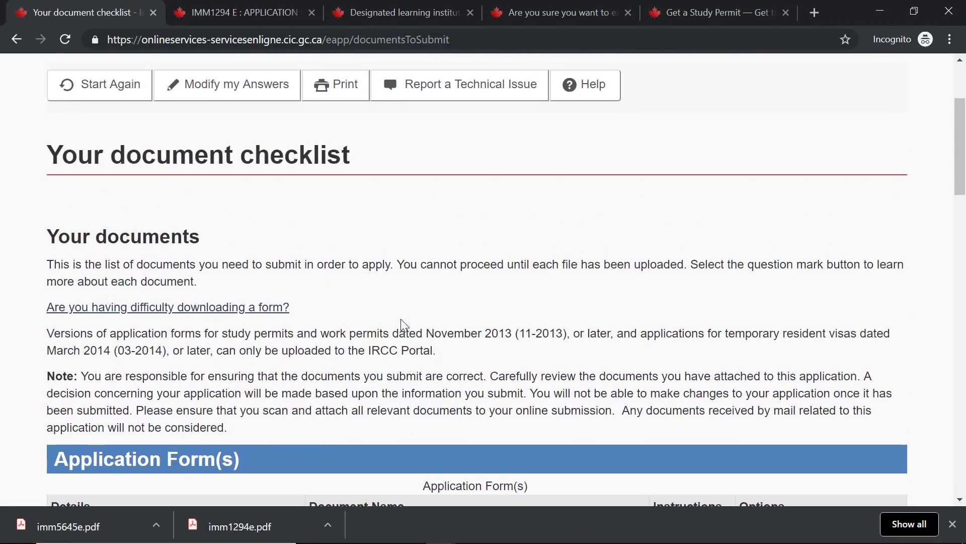
{"action": "scroll", "coordinate": [401, 323], "scroll_direction": "down", "scroll_amount": 3}
{"action": "scroll", "coordinate": [401, 319], "scroll_direction": "down", "scroll_amount": 3}
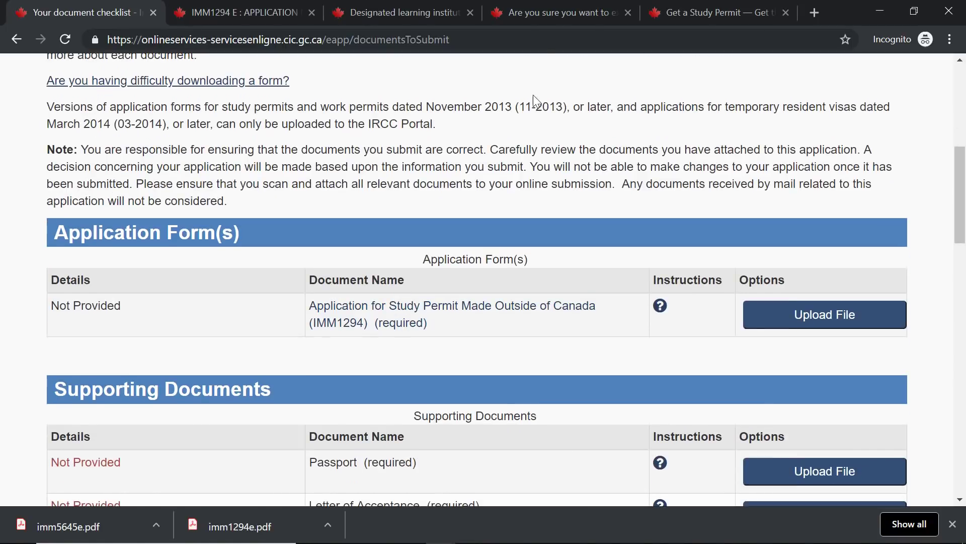
Switch to the Get a Study Permit page and follow the visa office instructions link under Other documents.
{"action": "left_click", "coordinate": [708, 14]}
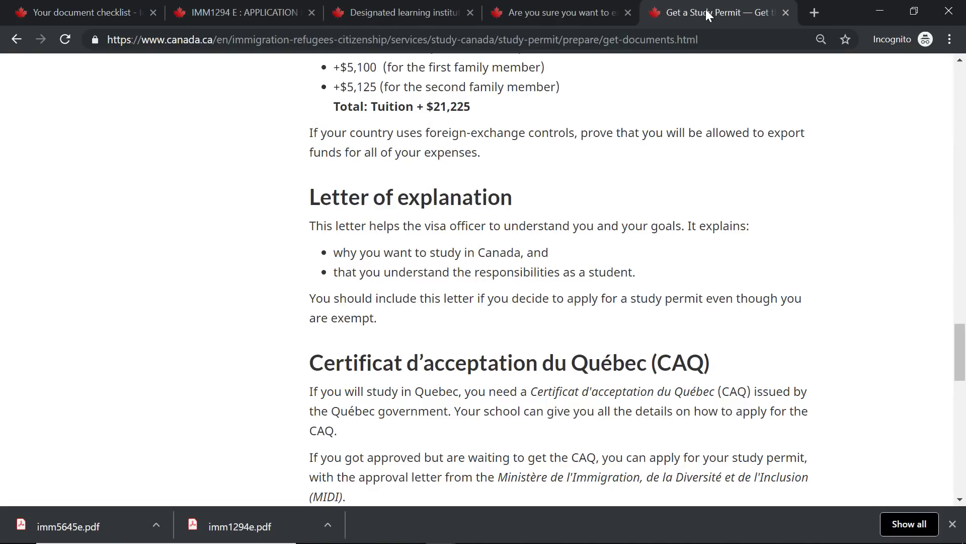
{"action": "key", "text": "End"}
{"action": "key", "text": "Home"}
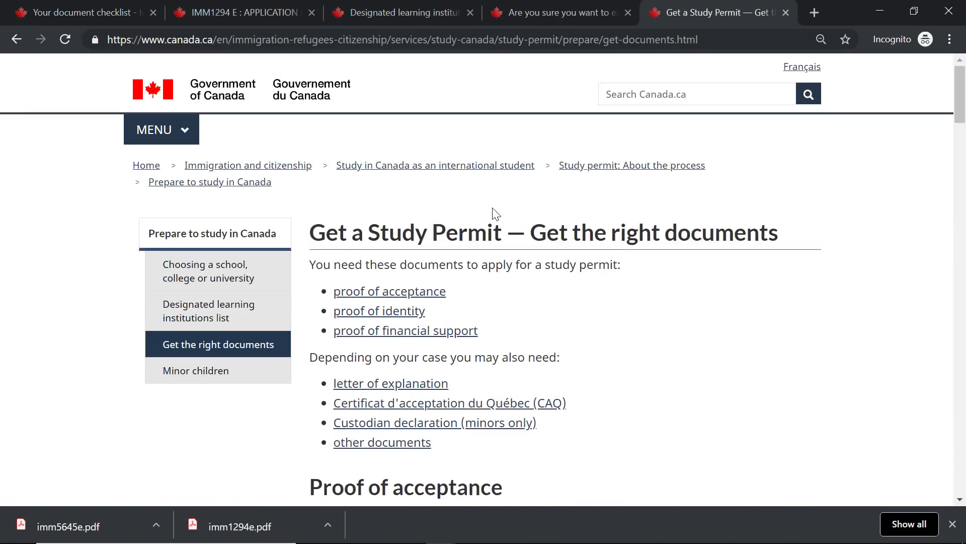
{"action": "scroll", "coordinate": [495, 214], "scroll_direction": "down", "scroll_amount": 20}
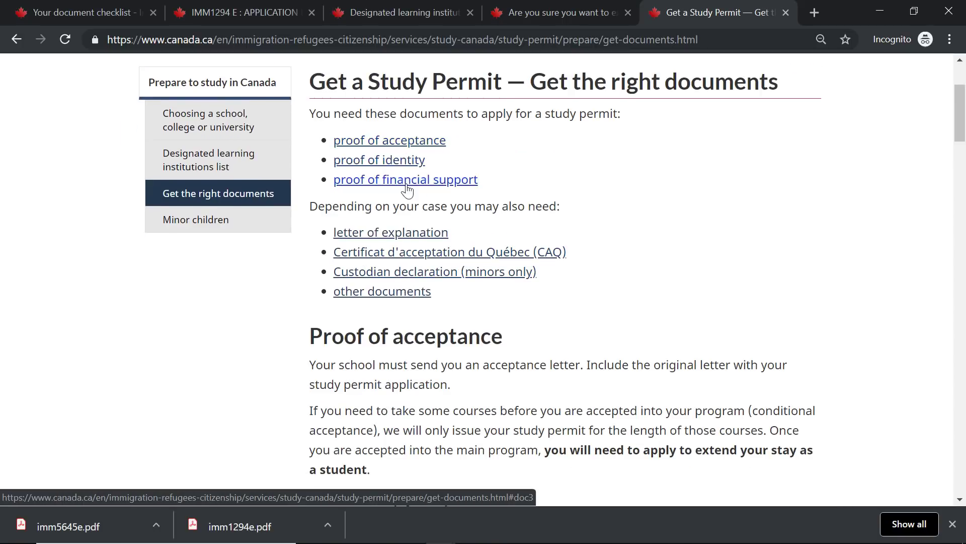
{"action": "scroll", "coordinate": [508, 231], "scroll_direction": "down", "scroll_amount": 7}
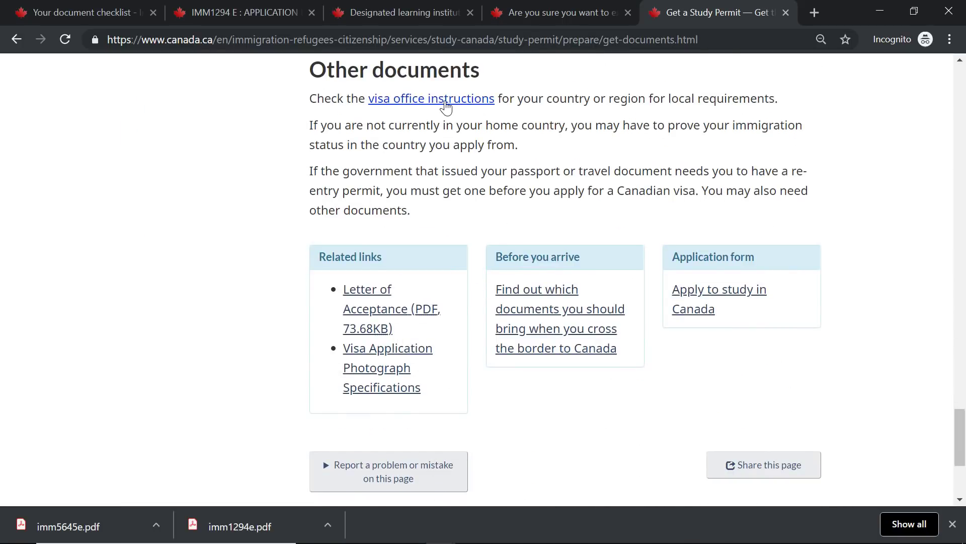
{"action": "left_click", "coordinate": [442, 101]}
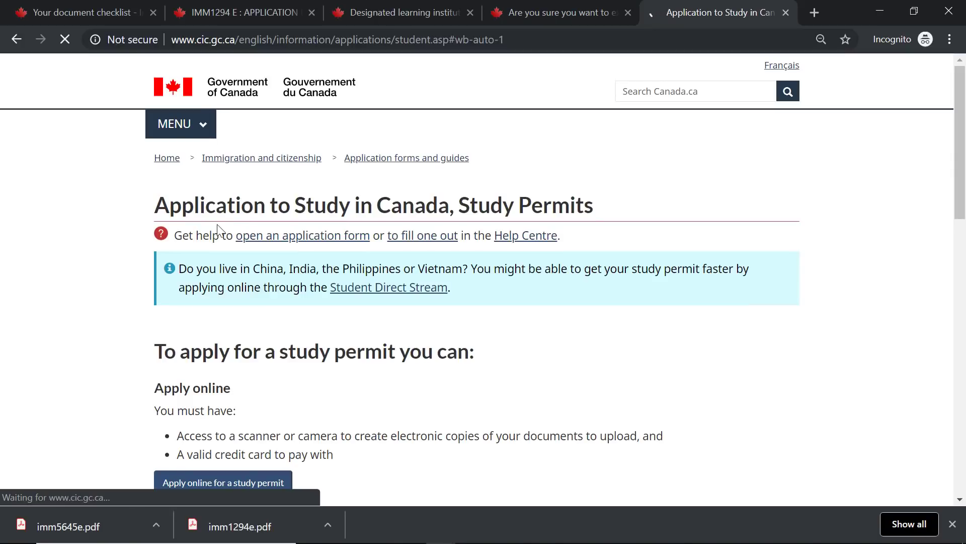
Select Jamaica as the country/territory for the paper application and get its documents.
{"action": "scroll", "coordinate": [176, 276], "scroll_direction": "down", "scroll_amount": 4}
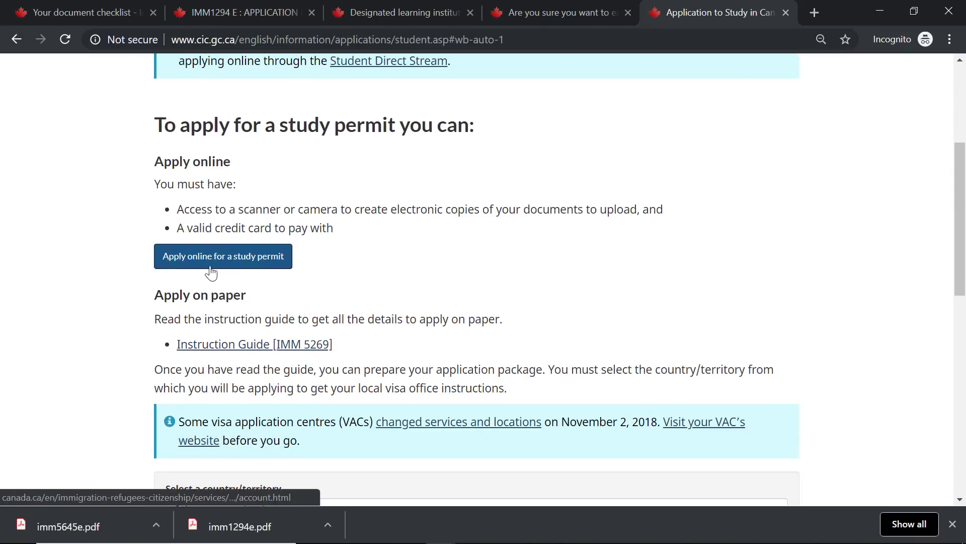
{"action": "scroll", "coordinate": [255, 261], "scroll_direction": "down", "scroll_amount": 3}
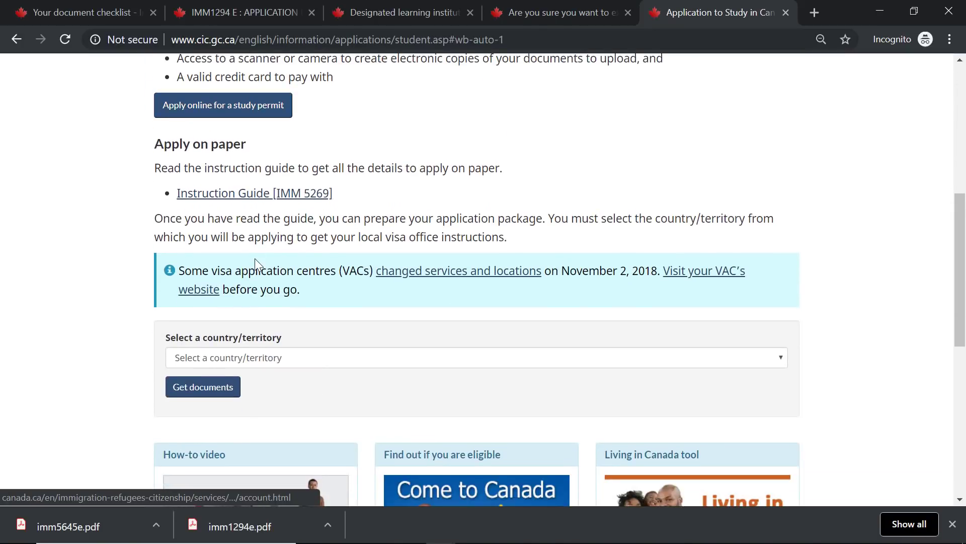
{"action": "left_click", "coordinate": [285, 356]}
{"action": "type", "text": "j"}
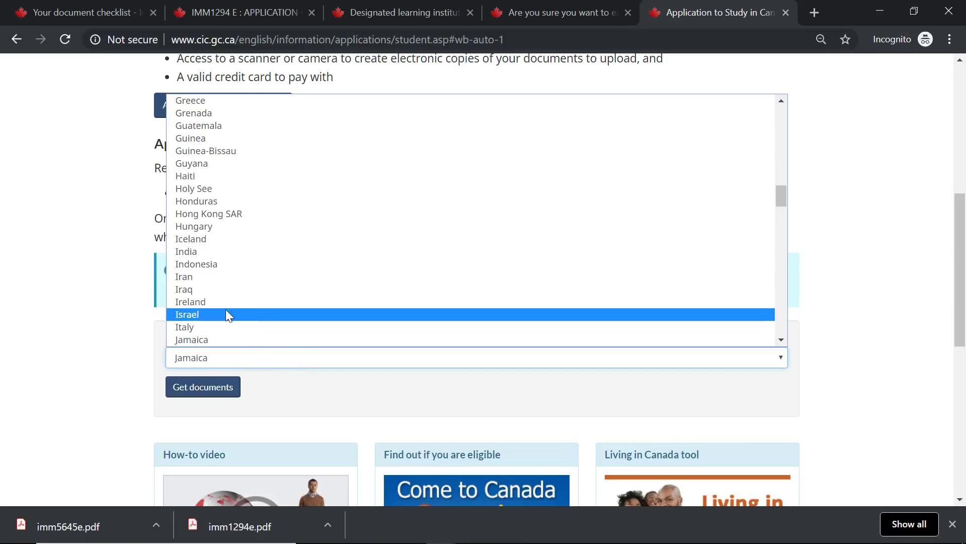
{"action": "left_click", "coordinate": [216, 337]}
{"action": "left_click", "coordinate": [213, 396]}
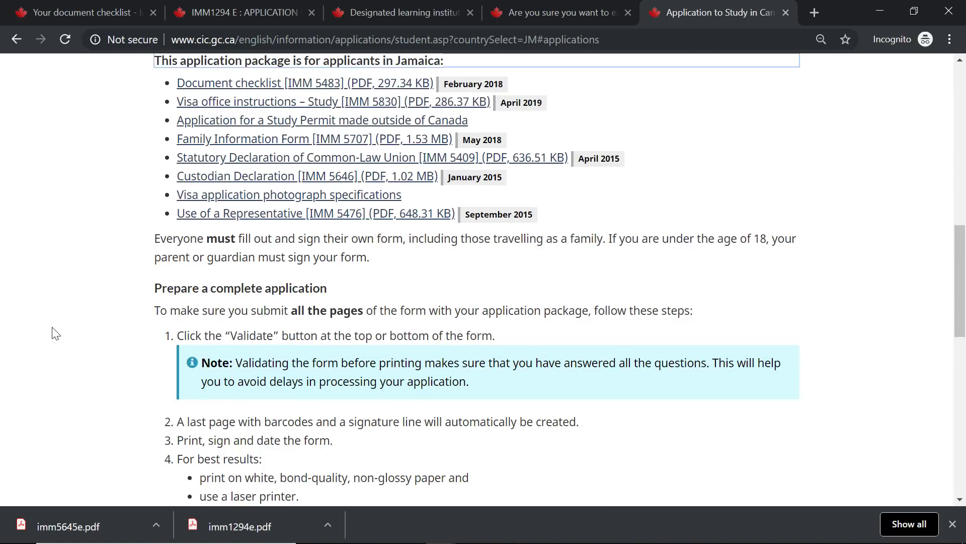
Highlight the heading of the application package for applicants in Jamaica and look over its list of forms.
{"action": "right_click", "coordinate": [232, 83]}
{"action": "left_click", "coordinate": [46, 186]}
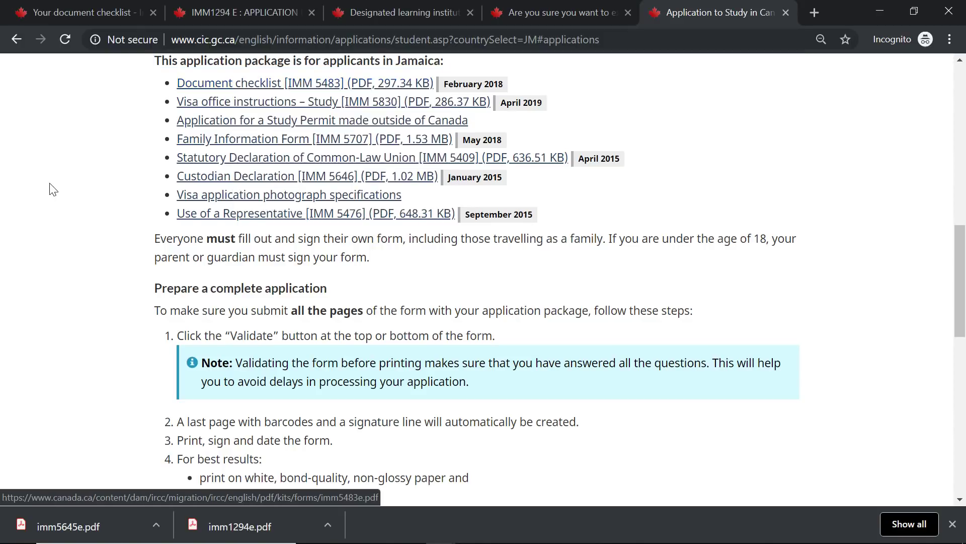
{"action": "scroll", "coordinate": [58, 189], "scroll_direction": "up", "scroll_amount": 4}
{"action": "scroll", "coordinate": [62, 190], "scroll_direction": "down", "scroll_amount": 1}
{"action": "left_click_drag", "start_coordinate": [154, 253], "coordinate": [441, 253]}
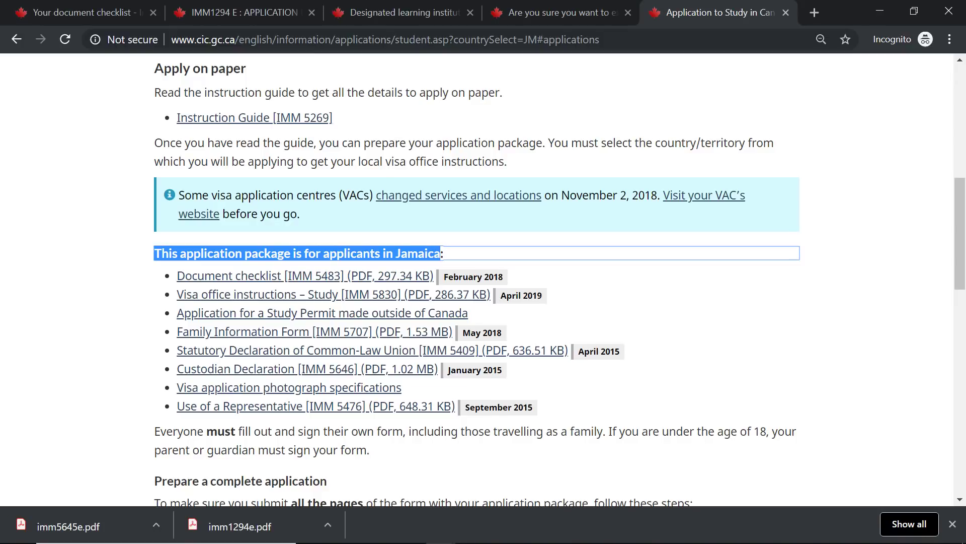
{"action": "scroll", "coordinate": [112, 240], "scroll_direction": "down", "scroll_amount": 2}
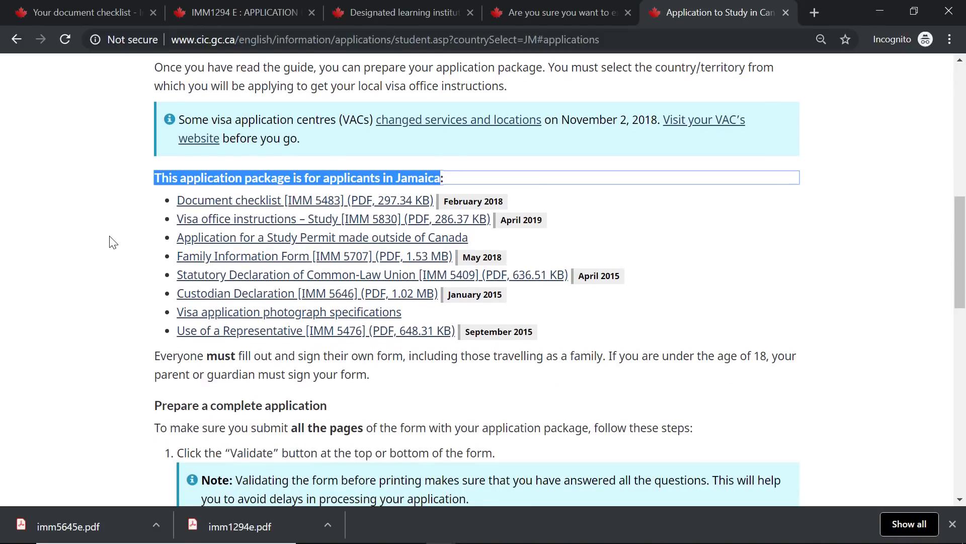
Save the Document checklist [IMM 5483] as imm5483e.pdf and open it in Adobe Acrobat Reader.
{"action": "right_click", "coordinate": [247, 201]}
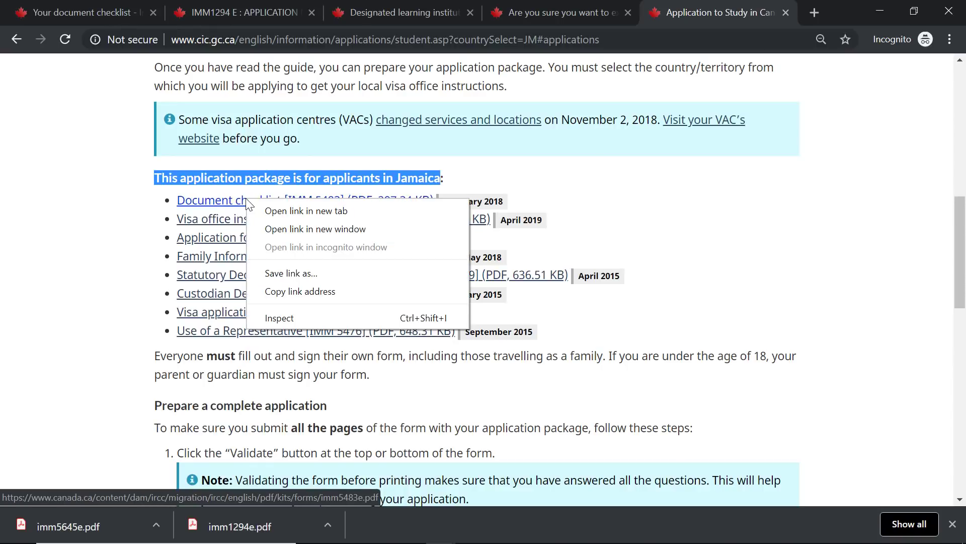
{"action": "left_click", "coordinate": [291, 273]}
{"action": "left_click", "coordinate": [838, 519]}
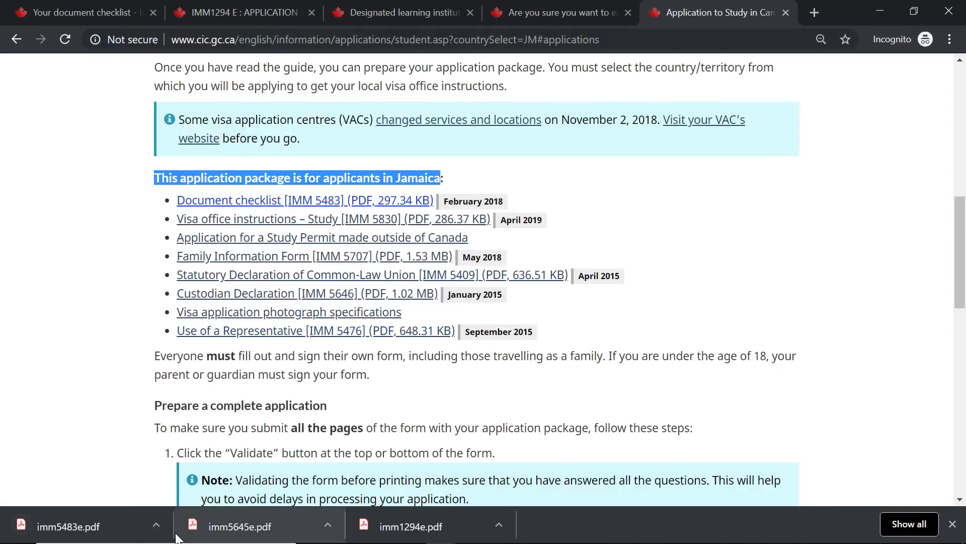
{"action": "left_click", "coordinate": [158, 523]}
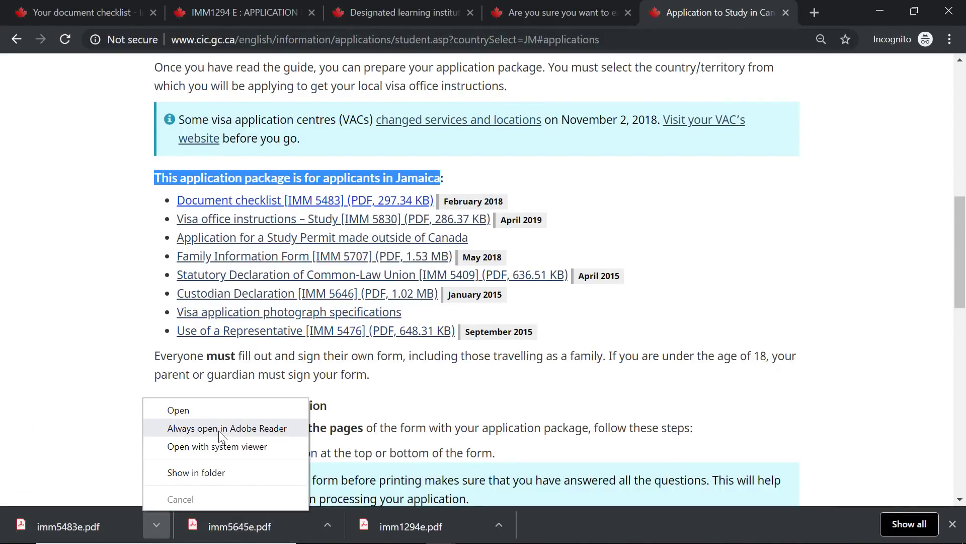
{"action": "left_click", "coordinate": [216, 447]}
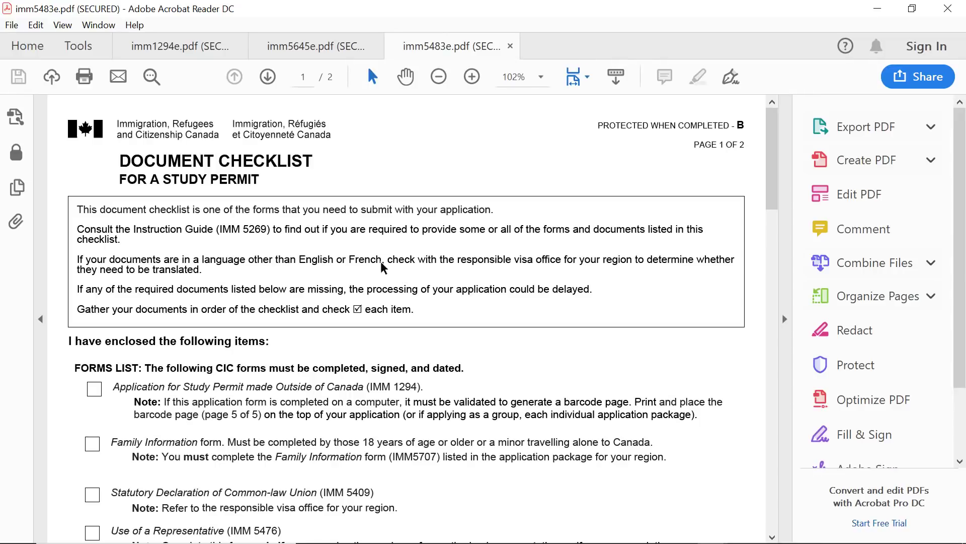
Look through both pages of the study permit document checklist, from the introductory notes to the last documents list item.
{"action": "scroll", "coordinate": [189, 229], "scroll_direction": "down", "scroll_amount": 7}
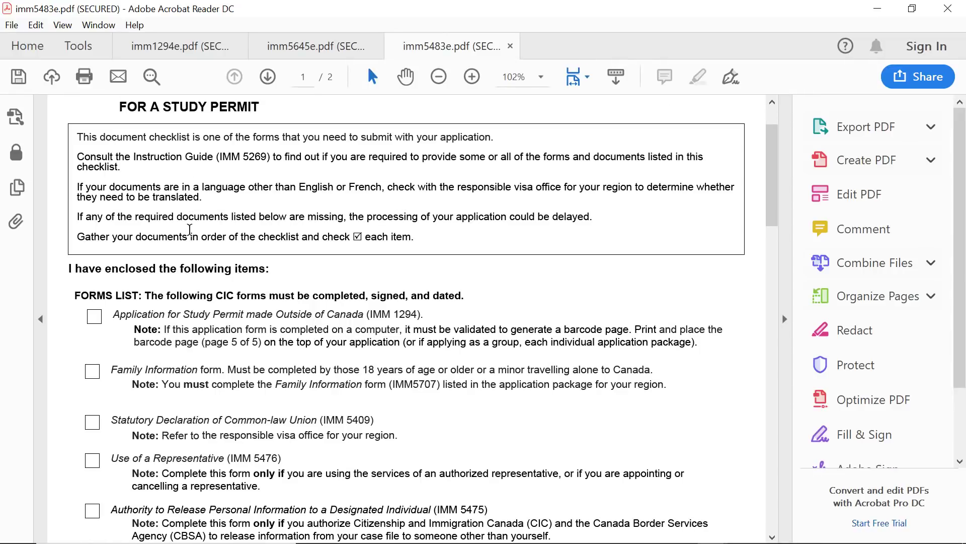
{"action": "scroll", "coordinate": [189, 229], "scroll_direction": "down", "scroll_amount": 11}
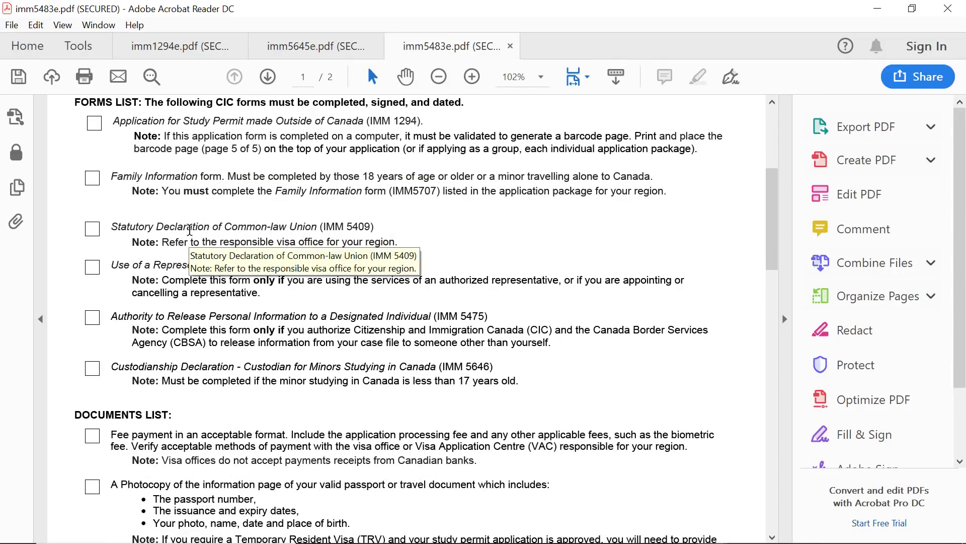
{"action": "scroll", "coordinate": [190, 233], "scroll_direction": "down", "scroll_amount": 16}
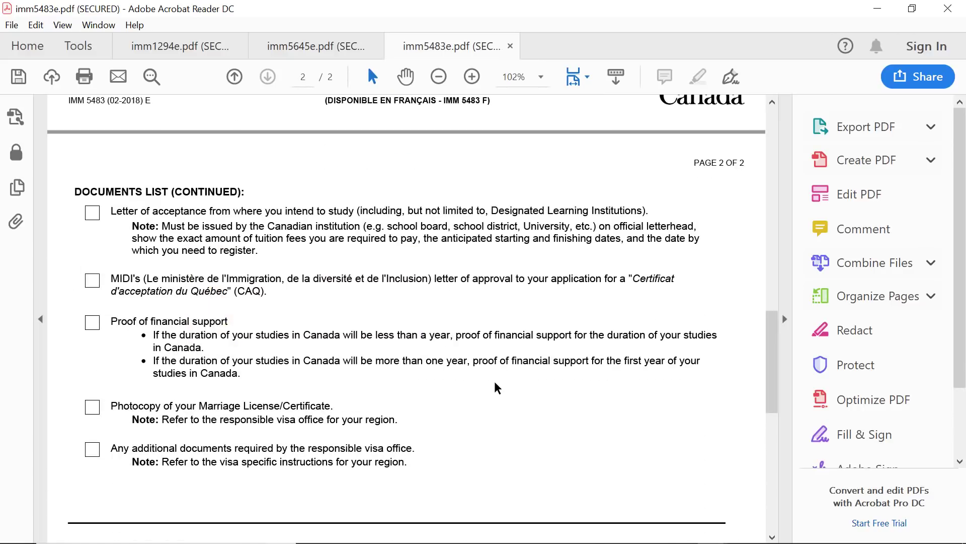
{"action": "scroll", "coordinate": [497, 387], "scroll_direction": "down", "scroll_amount": 7}
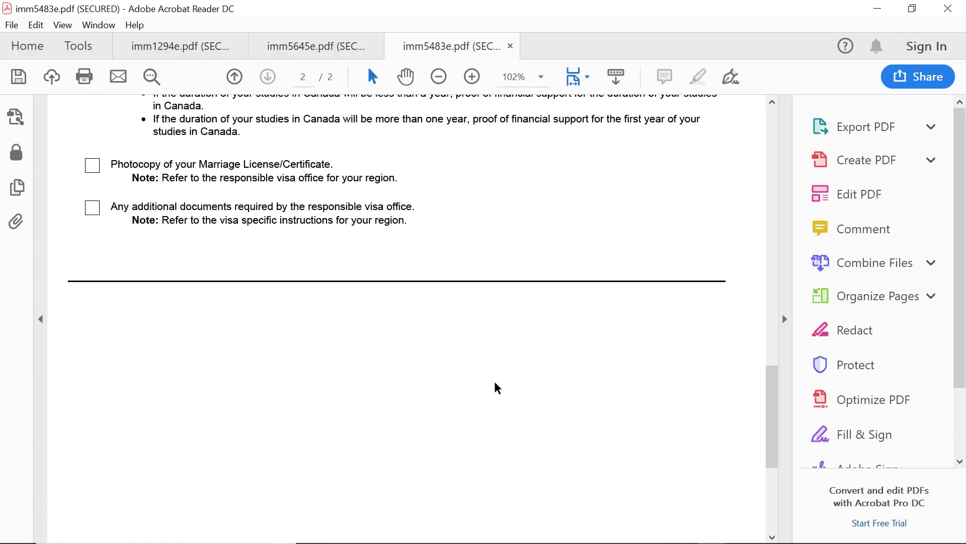
{"action": "scroll", "coordinate": [497, 388], "scroll_direction": "up", "scroll_amount": 3}
{"action": "scroll", "coordinate": [498, 387], "scroll_direction": "up", "scroll_amount": 1}
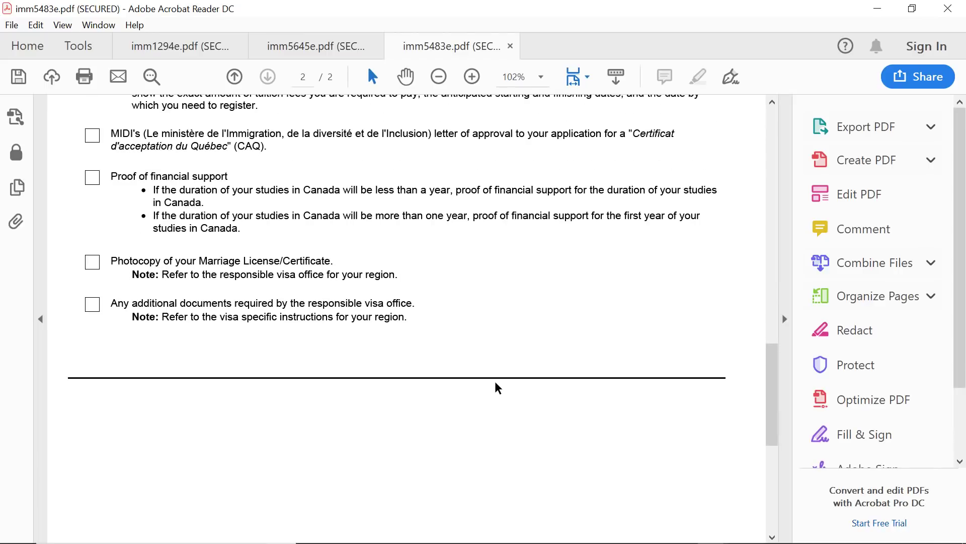
{"action": "scroll", "coordinate": [497, 388], "scroll_direction": "up", "scroll_amount": 3}
{"action": "scroll", "coordinate": [497, 387], "scroll_direction": "up", "scroll_amount": 10}
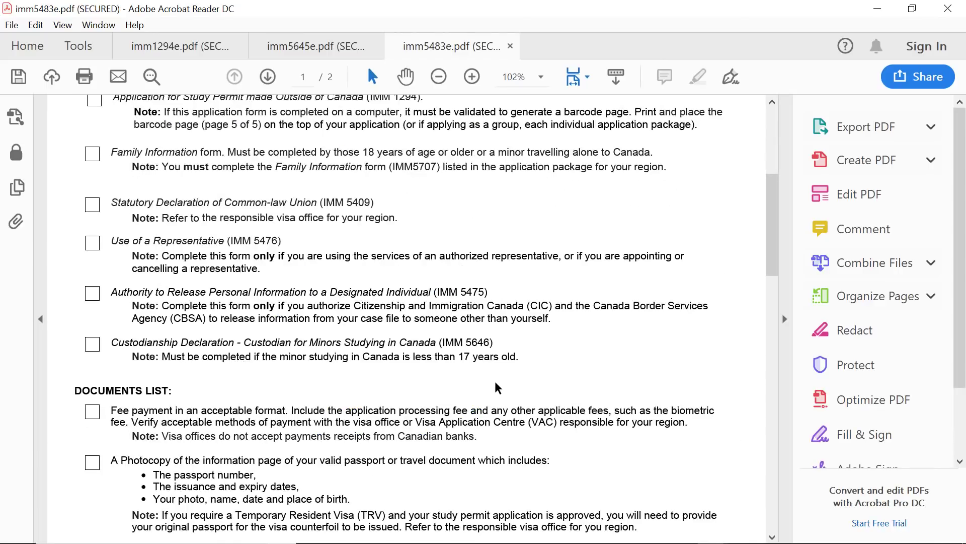
{"action": "scroll", "coordinate": [496, 385], "scroll_direction": "up", "scroll_amount": 1}
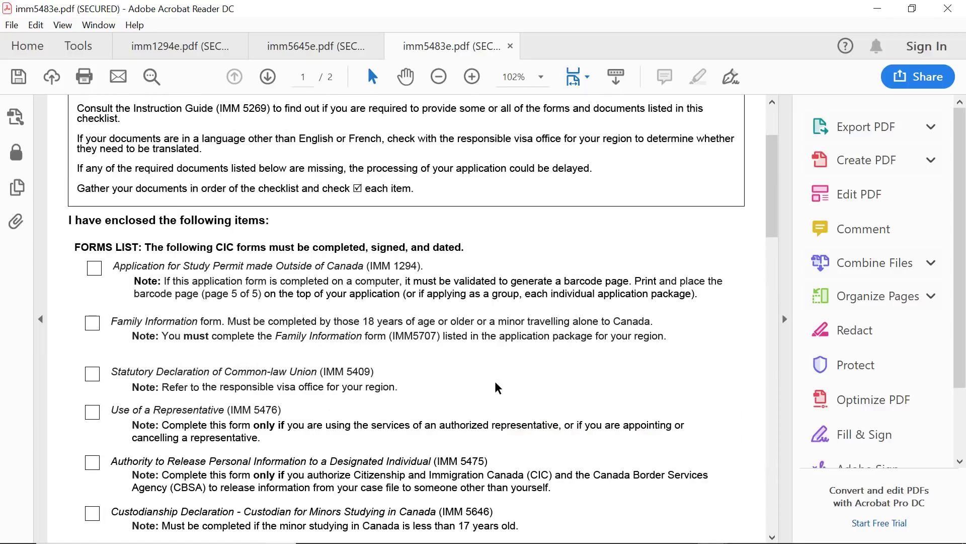
{"action": "scroll", "coordinate": [57, 263], "scroll_direction": "up", "scroll_amount": 3}
{"action": "scroll", "coordinate": [57, 263], "scroll_direction": "down", "scroll_amount": 4}
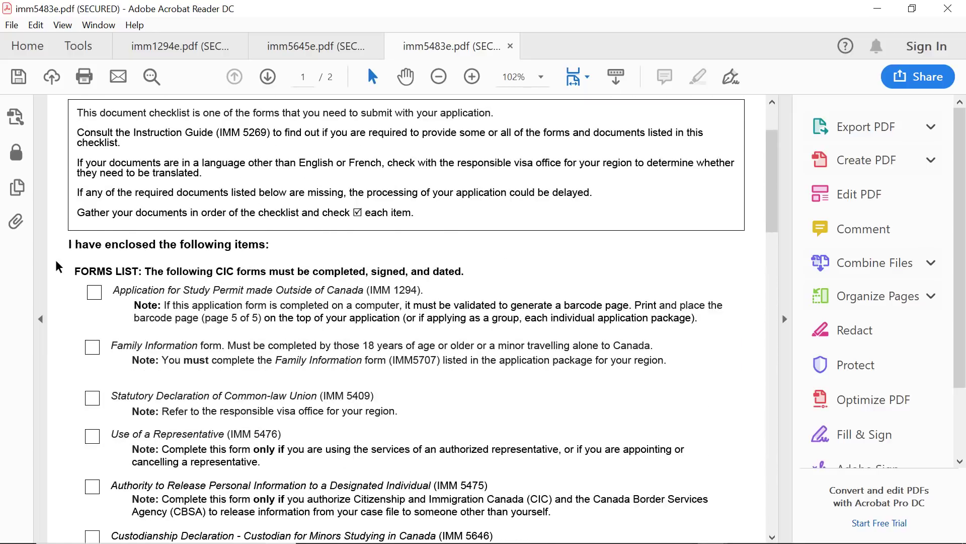
{"action": "scroll", "coordinate": [57, 263], "scroll_direction": "up", "scroll_amount": 1}
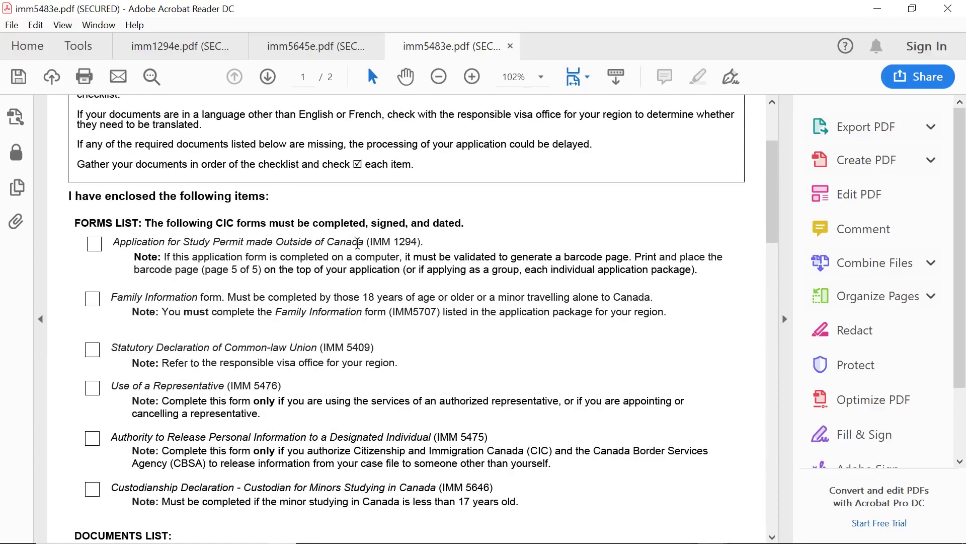
Review the forms list and highlight the Statutory Declaration of Common-law Union (IMM 5409) item with its note.
{"action": "scroll", "coordinate": [103, 257], "scroll_direction": "down", "scroll_amount": 1}
{"action": "scroll", "coordinate": [204, 285], "scroll_direction": "down", "scroll_amount": 3}
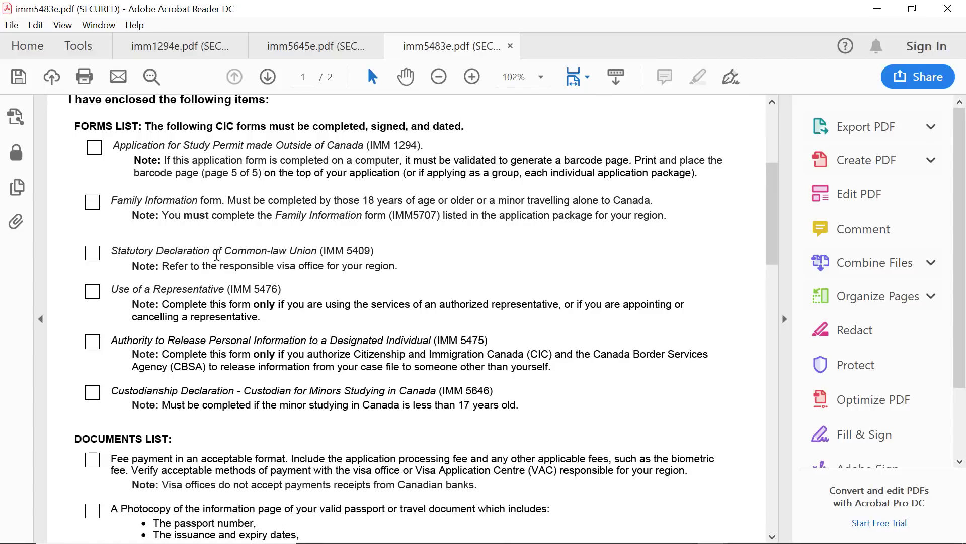
{"action": "left_click_drag", "start_coordinate": [389, 250], "coordinate": [89, 253]}
{"action": "scroll", "coordinate": [83, 254], "scroll_direction": "down", "scroll_amount": 1}
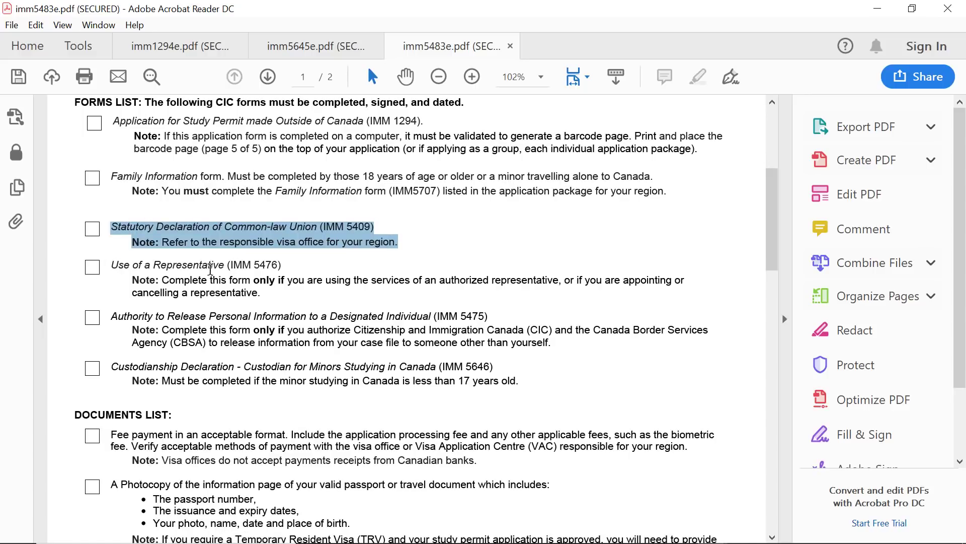
{"action": "scroll", "coordinate": [201, 267], "scroll_direction": "down", "scroll_amount": 1}
{"action": "scroll", "coordinate": [140, 283], "scroll_direction": "down", "scroll_amount": 2}
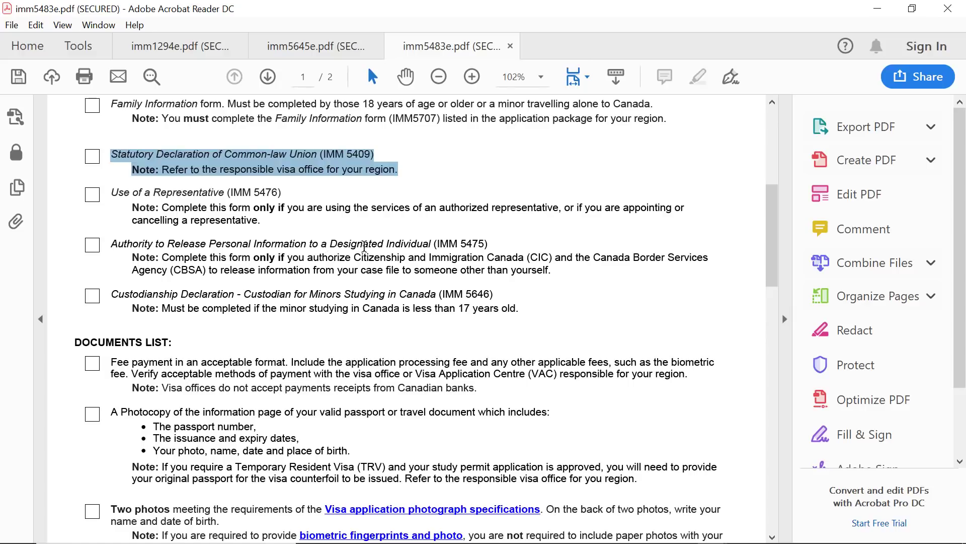
{"action": "scroll", "coordinate": [117, 256], "scroll_direction": "down", "scroll_amount": 1}
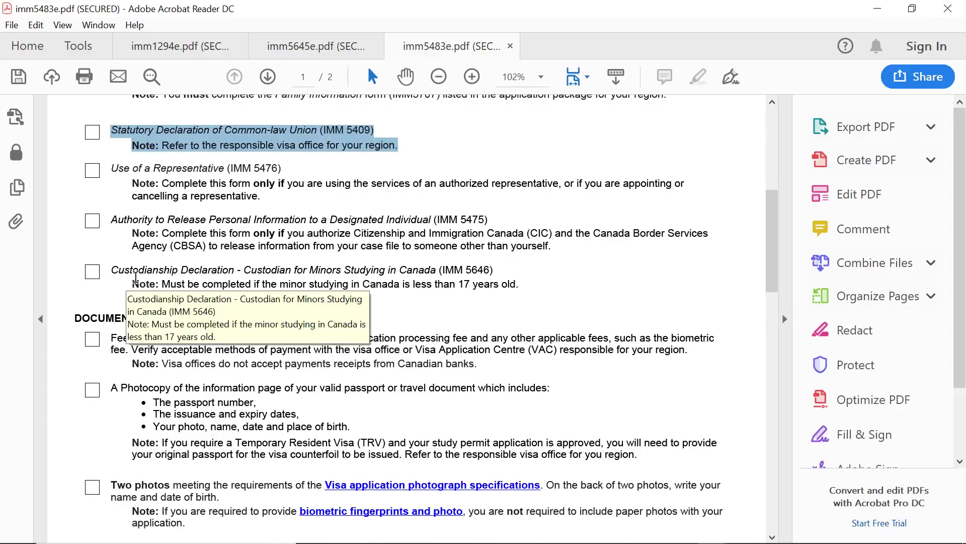
In the documents list, highlight the fee payment requirement and the photocopy of the passport information page requirement.
{"action": "scroll", "coordinate": [119, 268], "scroll_direction": "down", "scroll_amount": 4}
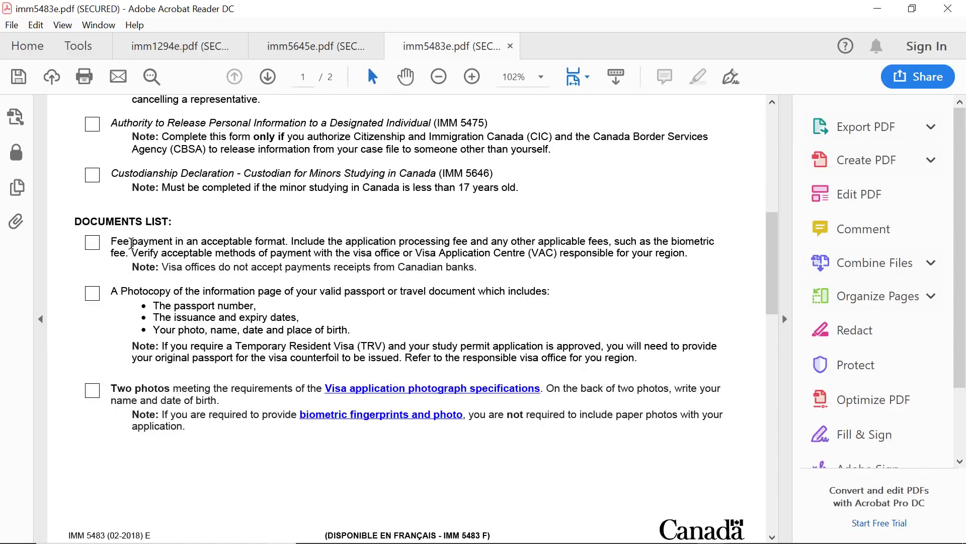
{"action": "left_click_drag", "start_coordinate": [113, 241], "coordinate": [285, 241]}
{"action": "scroll", "coordinate": [257, 237], "scroll_direction": "down", "scroll_amount": 1}
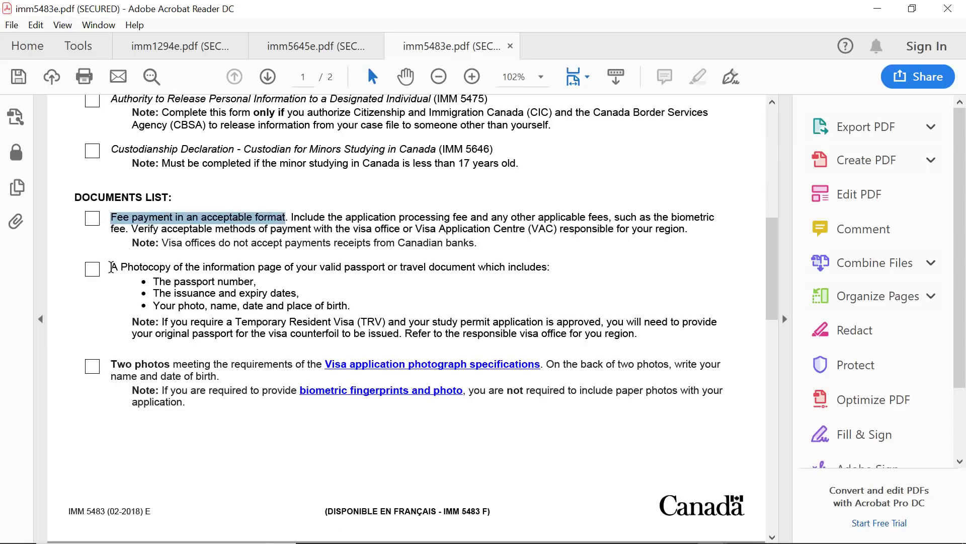
{"action": "left_click", "coordinate": [114, 271]}
{"action": "left_click_drag", "start_coordinate": [124, 266], "coordinate": [510, 272]}
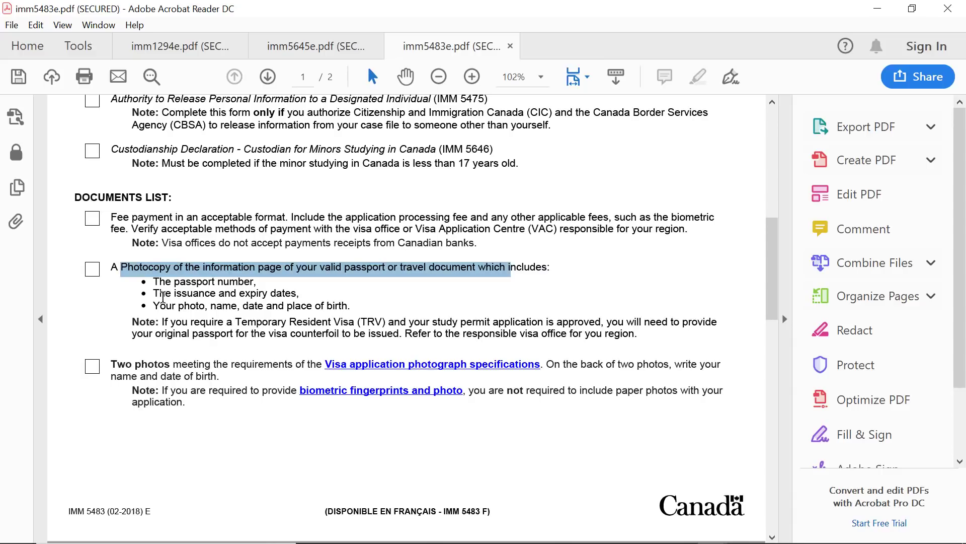
{"action": "scroll", "coordinate": [159, 316], "scroll_direction": "down", "scroll_amount": 1}
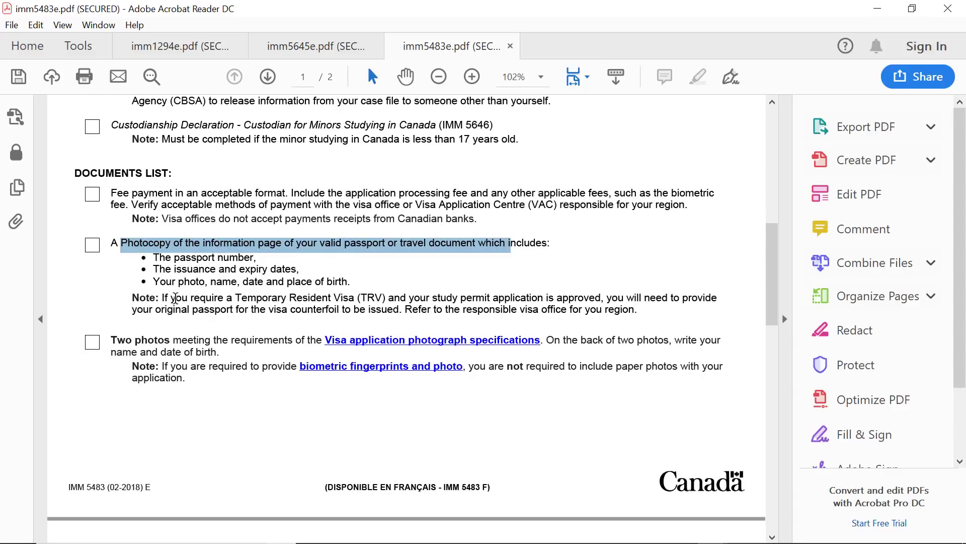
{"action": "scroll", "coordinate": [126, 303], "scroll_direction": "down", "scroll_amount": 1}
{"action": "left_click", "coordinate": [406, 245]}
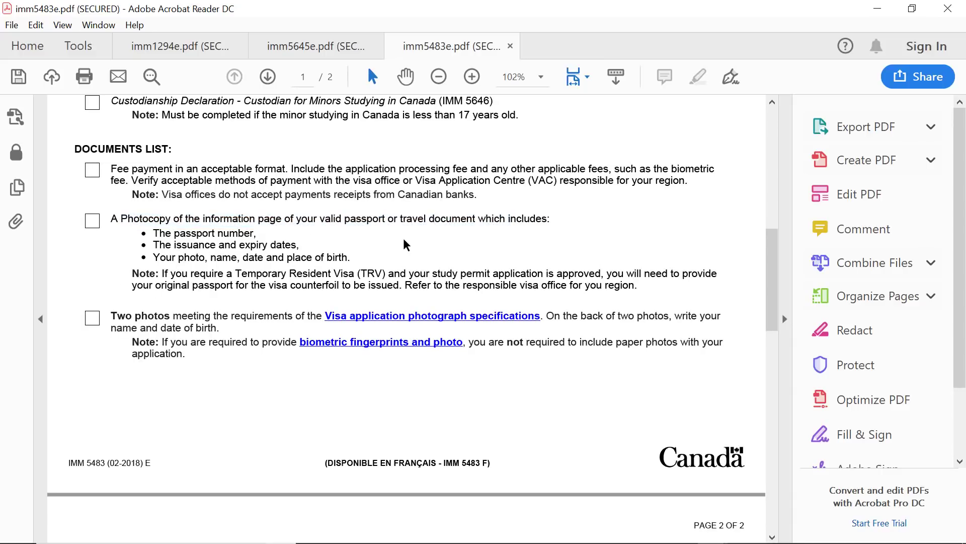
Read the two photos requirement and highlight its note about biometric fingerprints and photo.
{"action": "scroll", "coordinate": [126, 325], "scroll_direction": "down", "scroll_amount": 1}
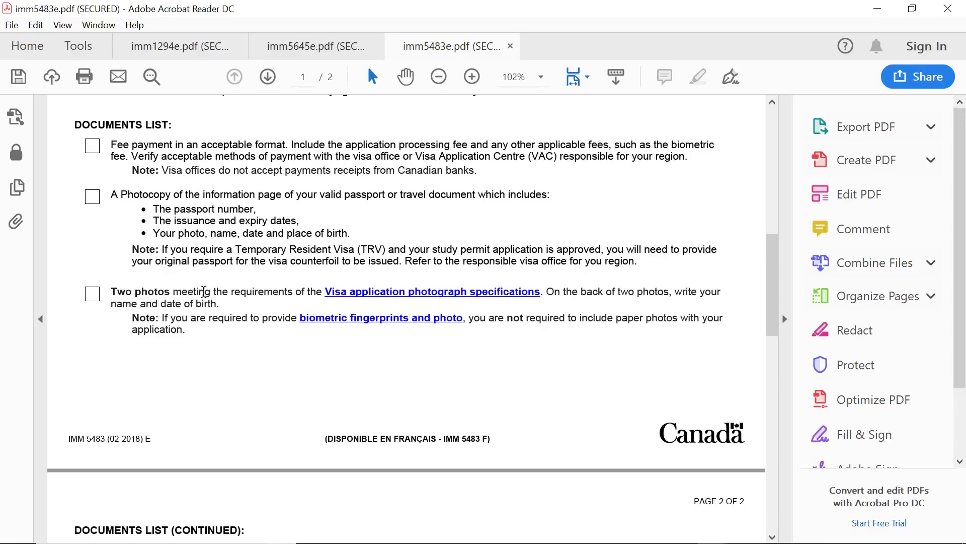
{"action": "scroll", "coordinate": [179, 306], "scroll_direction": "down", "scroll_amount": 1}
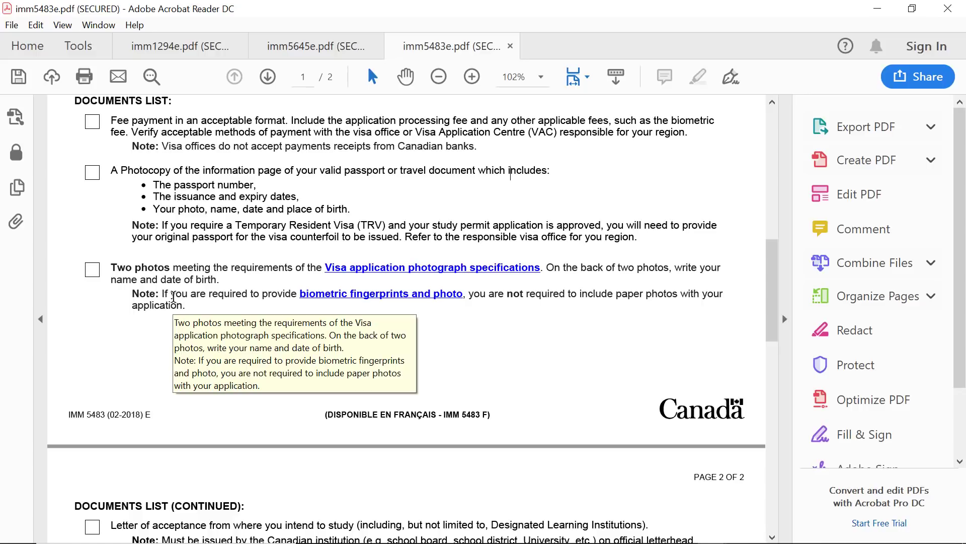
{"action": "scroll", "coordinate": [182, 283], "scroll_direction": "down", "scroll_amount": 1}
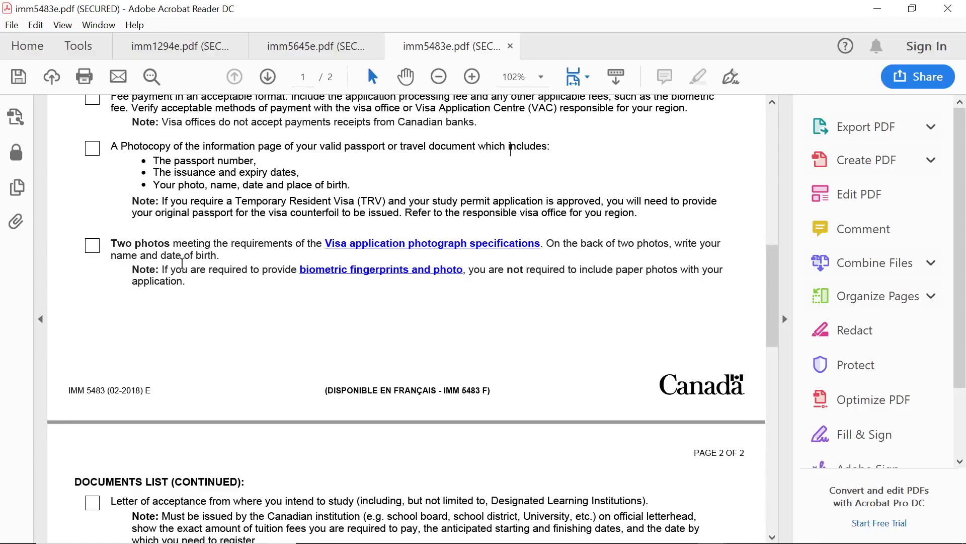
{"action": "left_click_drag", "start_coordinate": [163, 272], "coordinate": [186, 292]}
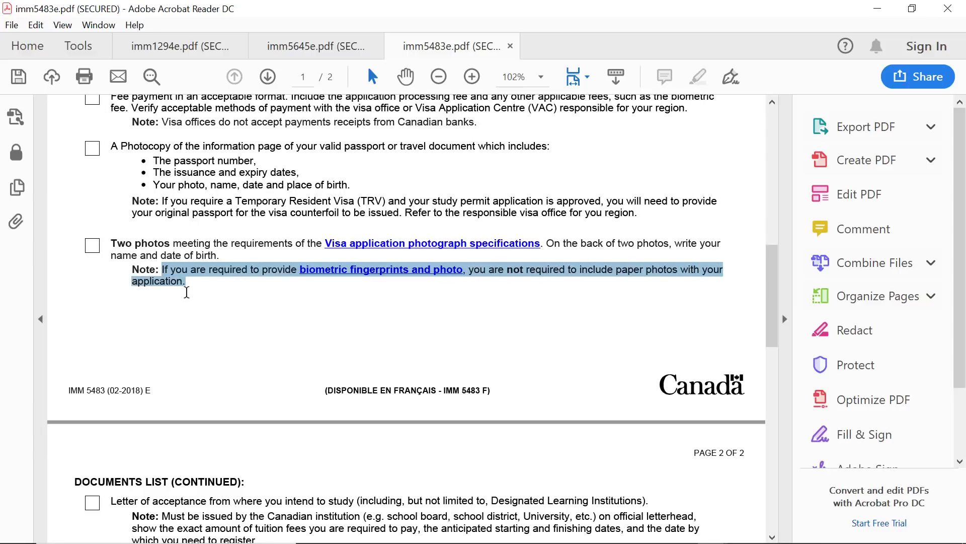
{"action": "left_click", "coordinate": [173, 297]}
On page 2, highlight the letter of acceptance item and the proof of financial support item.
{"action": "scroll", "coordinate": [291, 305], "scroll_direction": "down", "scroll_amount": 6}
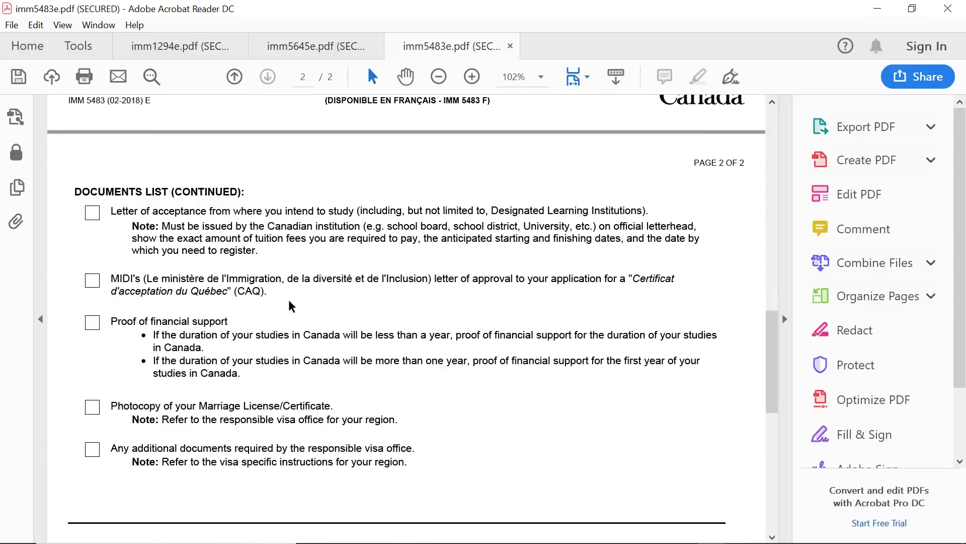
{"action": "left_click_drag", "start_coordinate": [112, 212], "coordinate": [353, 210]}
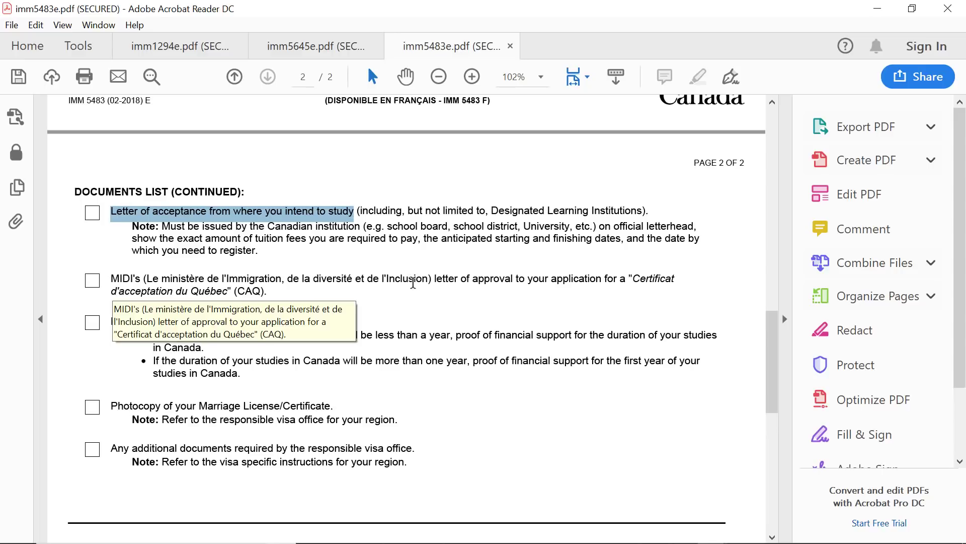
{"action": "left_click", "coordinate": [435, 279]}
{"action": "left_click_drag", "start_coordinate": [437, 290], "coordinate": [466, 301]}
{"action": "left_click_drag", "start_coordinate": [284, 280], "coordinate": [293, 319]}
{"action": "scroll", "coordinate": [200, 300], "scroll_direction": "down", "scroll_amount": 1}
{"action": "scroll", "coordinate": [291, 312], "scroll_direction": "down", "scroll_amount": 1}
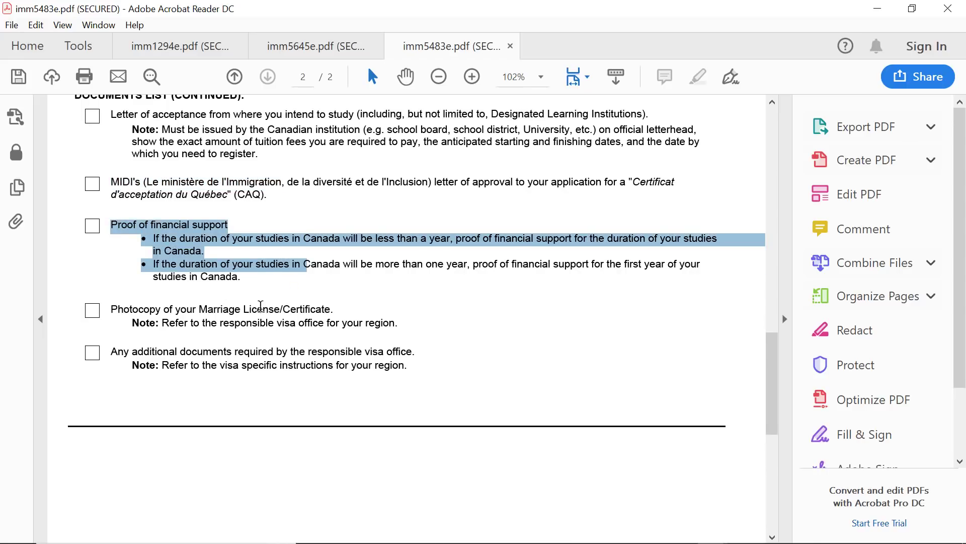
Highlight the marriage certificate item, then tick and highlight "Any additional documents required by the responsible visa office".
{"action": "left_click_drag", "start_coordinate": [116, 313], "coordinate": [405, 322]}
{"action": "left_click_drag", "start_coordinate": [122, 350], "coordinate": [427, 381]}
{"action": "left_click", "coordinate": [286, 354]}
{"action": "left_click", "coordinate": [90, 355]}
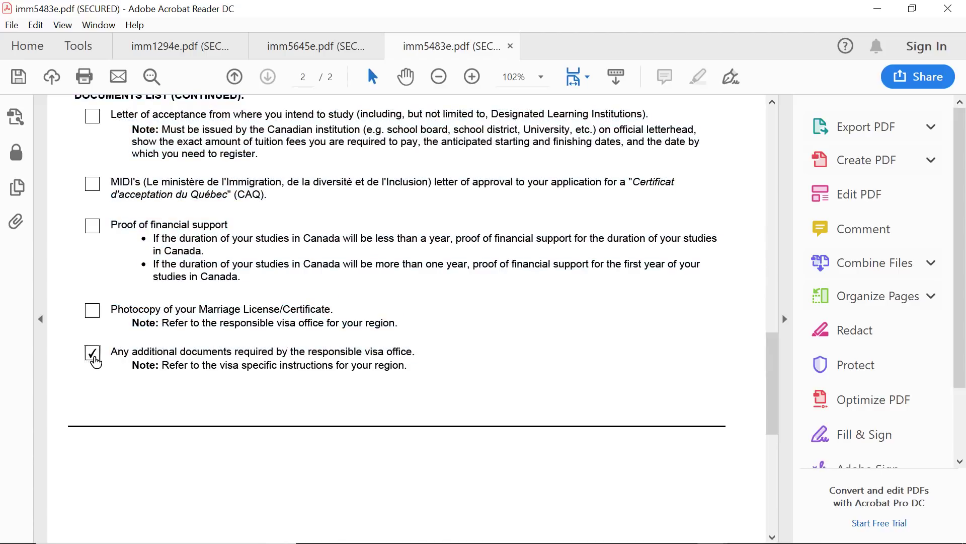
{"action": "left_click_drag", "start_coordinate": [113, 354], "coordinate": [414, 365]}
Review the complete checklist again, comparing the forms list on page 1 with the documents list on page 2.
{"action": "scroll", "coordinate": [412, 364], "scroll_direction": "down", "scroll_amount": 2}
{"action": "scroll", "coordinate": [412, 364], "scroll_direction": "up", "scroll_amount": 2}
{"action": "scroll", "coordinate": [412, 364], "scroll_direction": "down", "scroll_amount": 6}
{"action": "scroll", "coordinate": [412, 364], "scroll_direction": "up", "scroll_amount": 7}
{"action": "scroll", "coordinate": [410, 359], "scroll_direction": "up", "scroll_amount": 1}
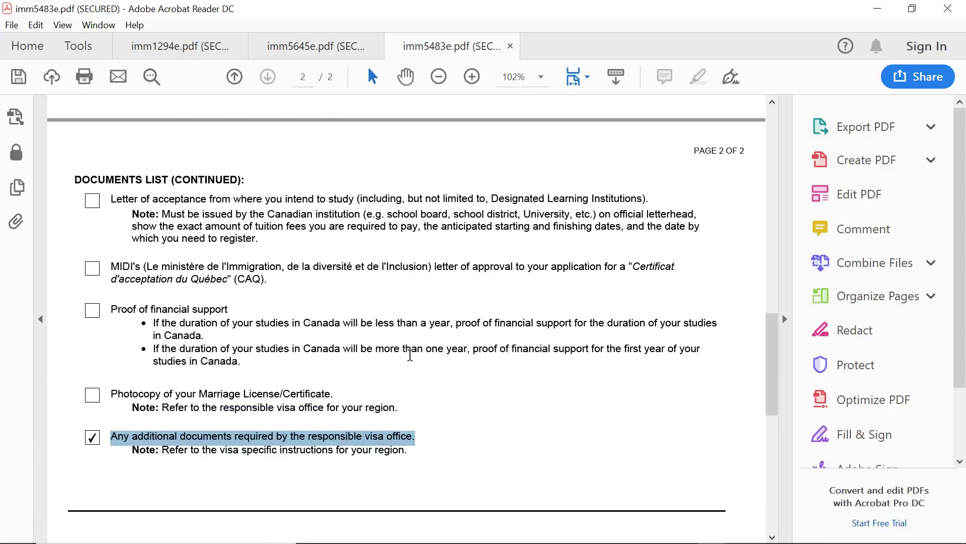
{"action": "scroll", "coordinate": [410, 359], "scroll_direction": "up", "scroll_amount": 10}
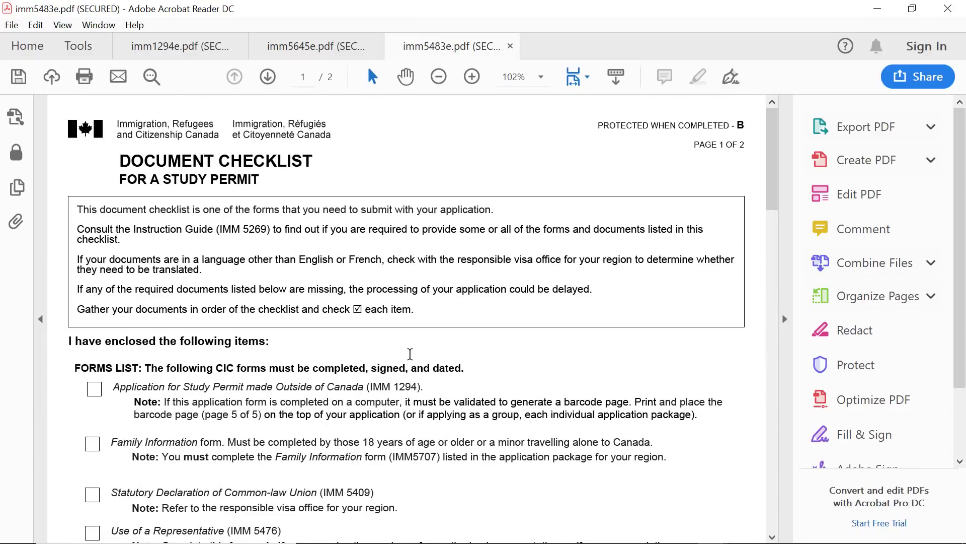
{"action": "scroll", "coordinate": [410, 354], "scroll_direction": "down", "scroll_amount": 1}
{"action": "scroll", "coordinate": [410, 354], "scroll_direction": "up", "scroll_amount": 1}
{"action": "scroll", "coordinate": [410, 354], "scroll_direction": "down", "scroll_amount": 12}
{"action": "scroll", "coordinate": [410, 354], "scroll_direction": "up", "scroll_amount": 5}
{"action": "scroll", "coordinate": [410, 357], "scroll_direction": "down", "scroll_amount": 2}
{"action": "scroll", "coordinate": [410, 359], "scroll_direction": "down", "scroll_amount": 4}
{"action": "scroll", "coordinate": [410, 361], "scroll_direction": "up", "scroll_amount": 1}
{"action": "left_click", "coordinate": [353, 354]}
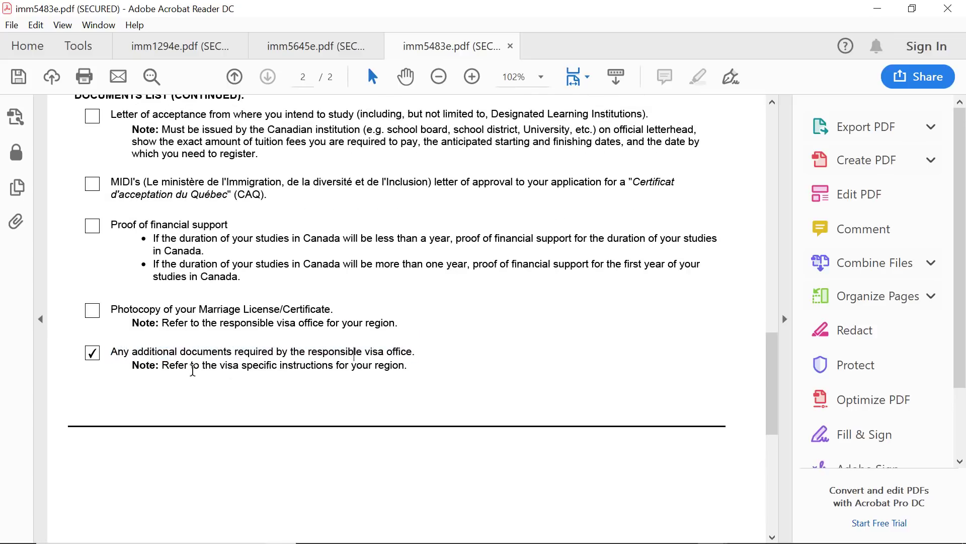
{"action": "scroll", "coordinate": [260, 392], "scroll_direction": "up", "scroll_amount": 5}
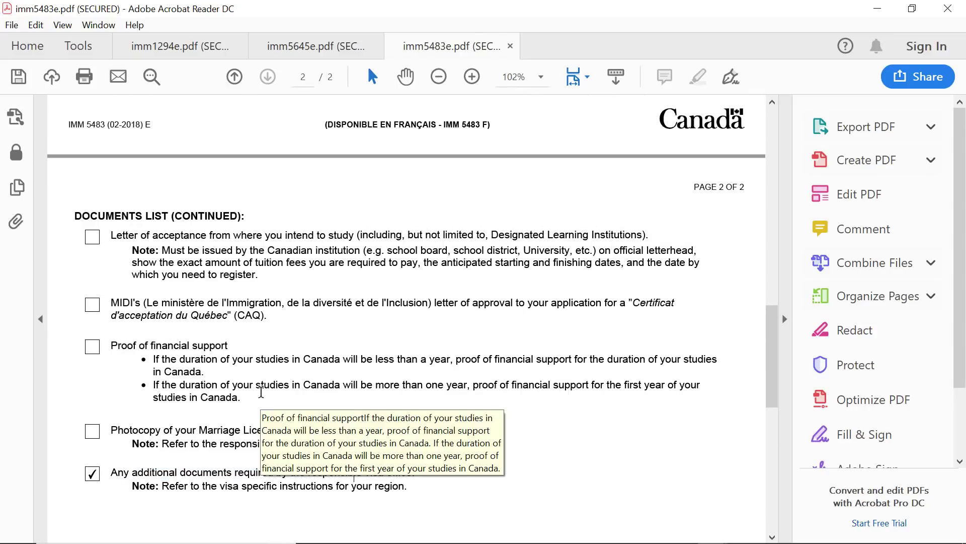
{"action": "scroll", "coordinate": [260, 392], "scroll_direction": "up", "scroll_amount": 20}
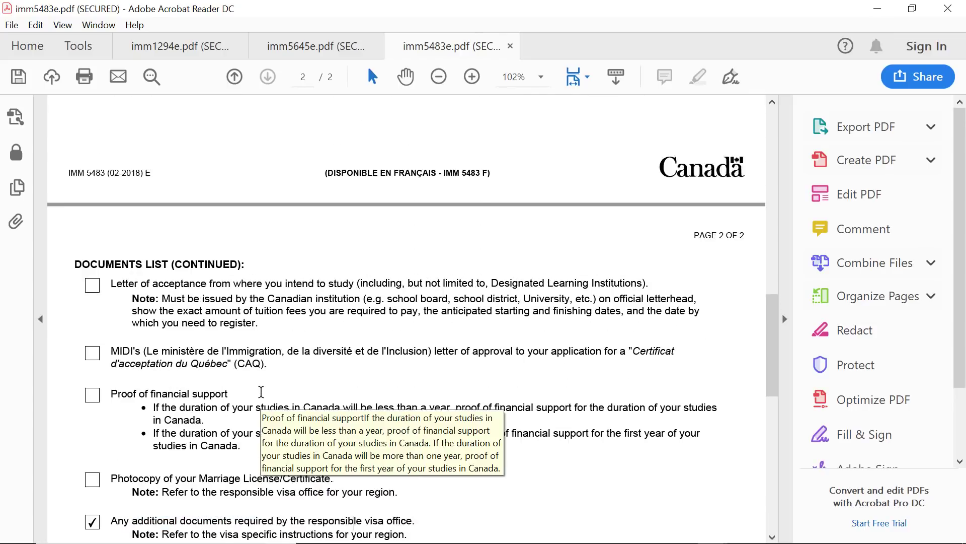
{"action": "scroll", "coordinate": [213, 302], "scroll_direction": "up", "scroll_amount": 10}
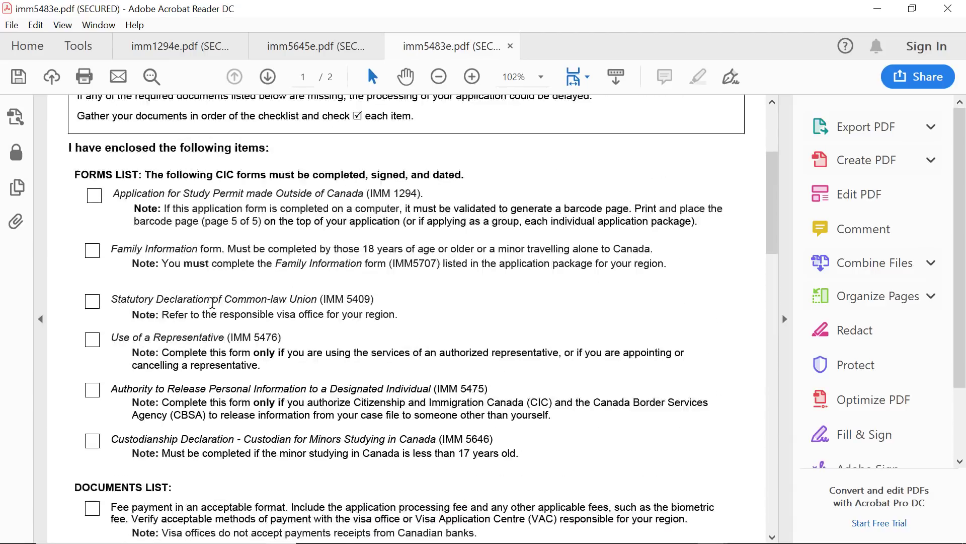
{"action": "scroll", "coordinate": [213, 302], "scroll_direction": "up", "scroll_amount": 2}
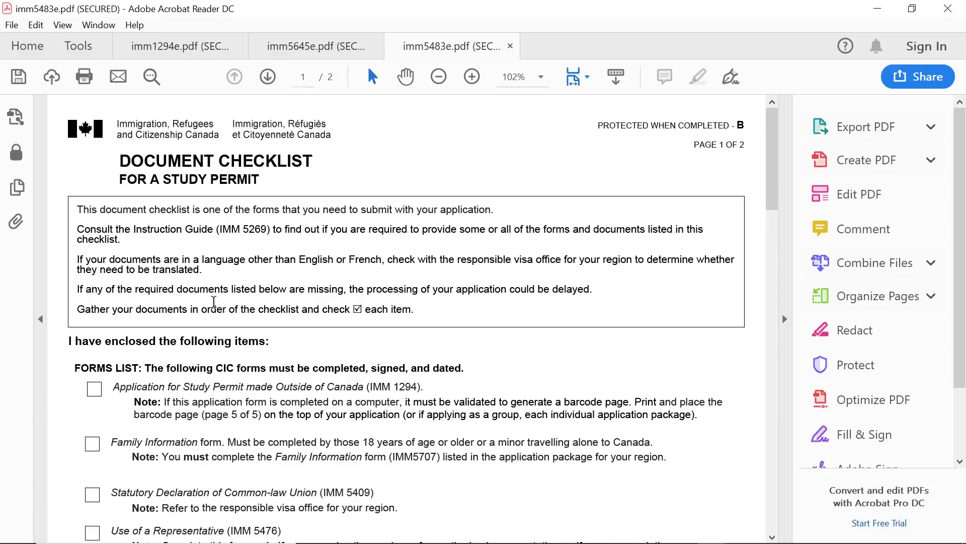
Switch to the online document checklist in Chrome and examine the Supporting Documents and Optional Documents tables.
{"action": "key", "text": "alt+Tab"}
{"action": "scroll", "coordinate": [287, 250], "scroll_direction": "up", "scroll_amount": 10}
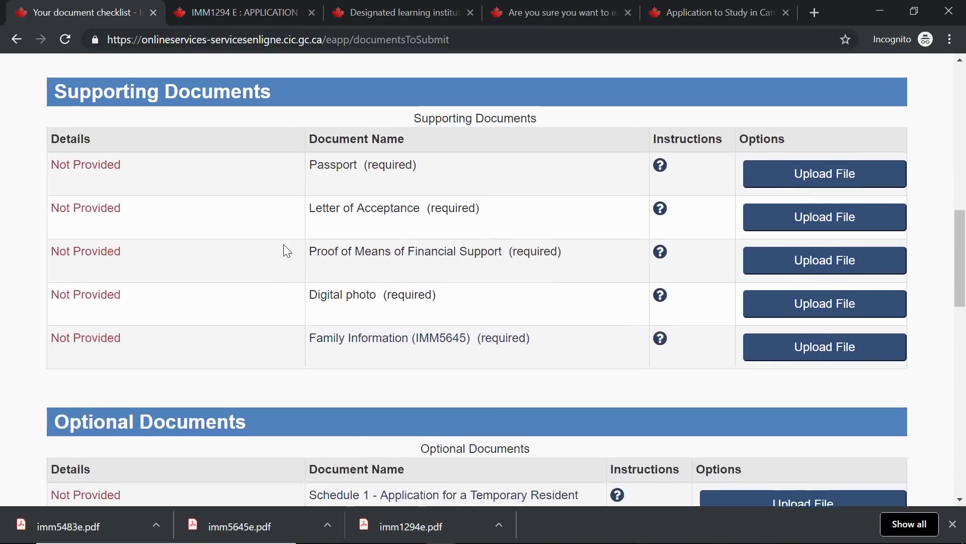
{"action": "scroll", "coordinate": [283, 244], "scroll_direction": "down", "scroll_amount": 6}
{"action": "scroll", "coordinate": [283, 244], "scroll_direction": "up", "scroll_amount": 2}
{"action": "scroll", "coordinate": [283, 244], "scroll_direction": "down", "scroll_amount": 2}
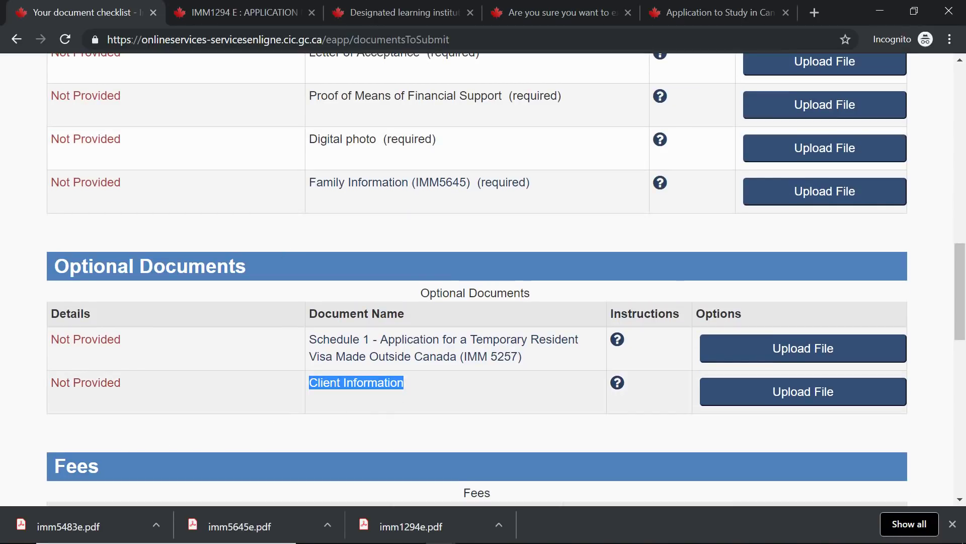
Highlight the Client Information item in the Optional Documents table.
{"action": "left_click", "coordinate": [406, 390]}
{"action": "left_click_drag", "start_coordinate": [411, 385], "coordinate": [317, 385]}
{"action": "left_click_drag", "start_coordinate": [419, 384], "coordinate": [296, 384]}
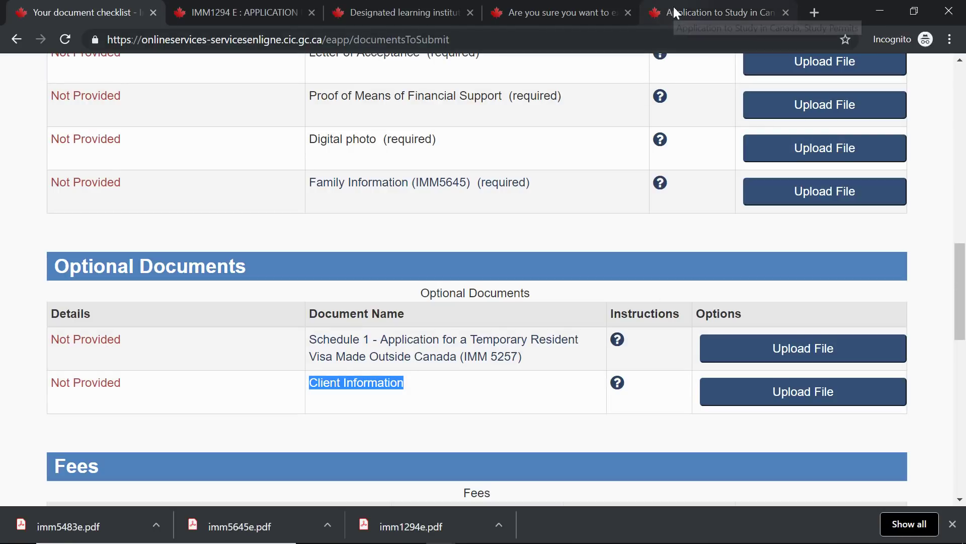
Switch to the Application to Study in Canada page, highlight the Document checklist [IMM 5483] in the Jamaica package, and look over the page.
{"action": "left_click", "coordinate": [674, 9]}
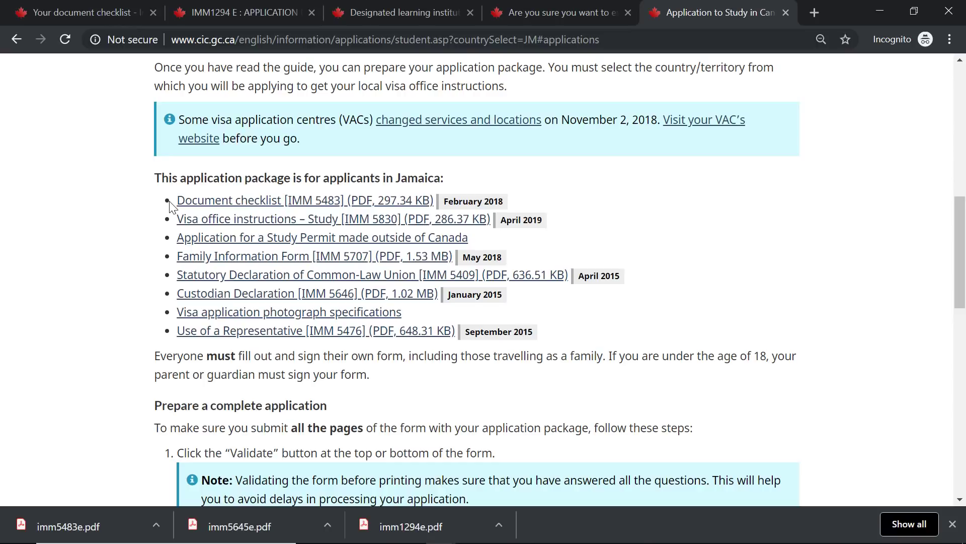
{"action": "left_click_drag", "start_coordinate": [168, 204], "coordinate": [459, 201]}
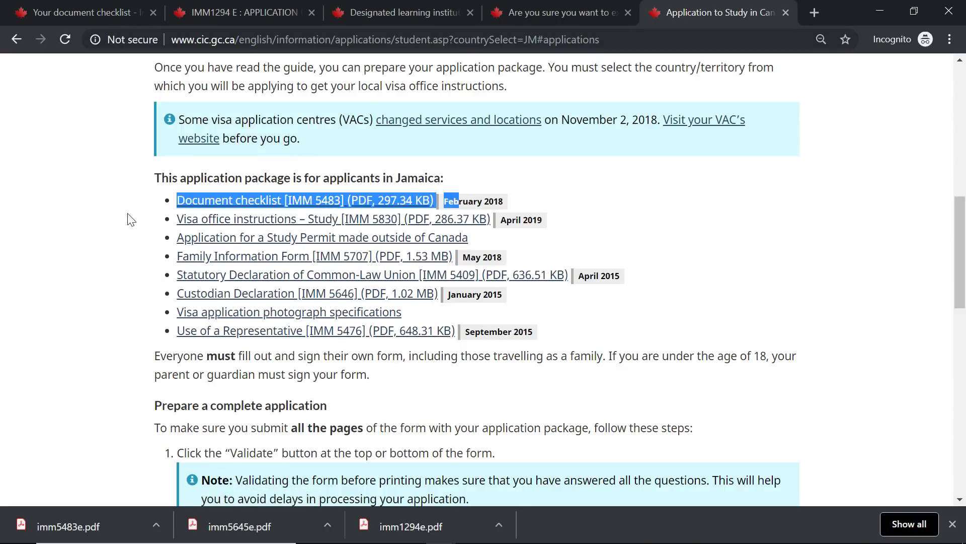
{"action": "left_click", "coordinate": [157, 228]}
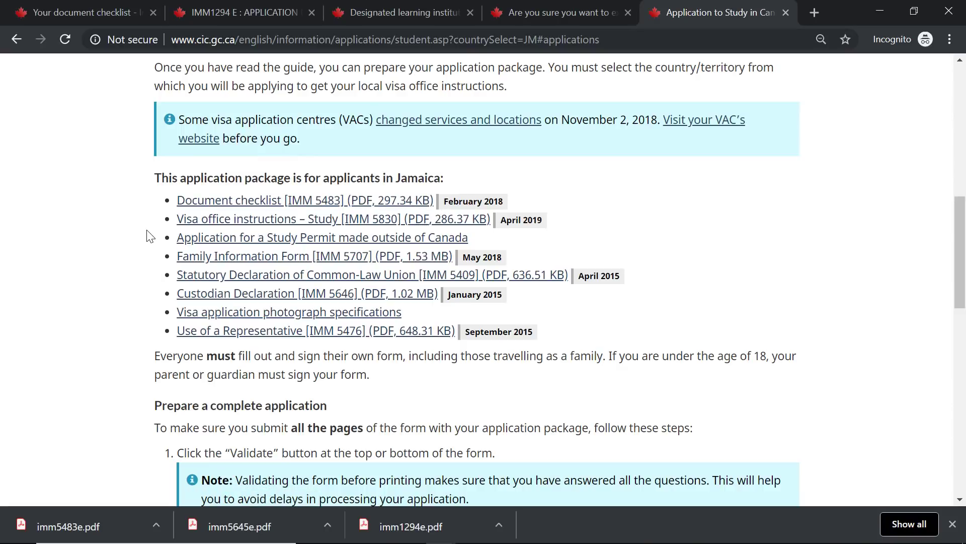
{"action": "scroll", "coordinate": [124, 242], "scroll_direction": "down", "scroll_amount": 12}
{"action": "scroll", "coordinate": [127, 243], "scroll_direction": "up", "scroll_amount": 15}
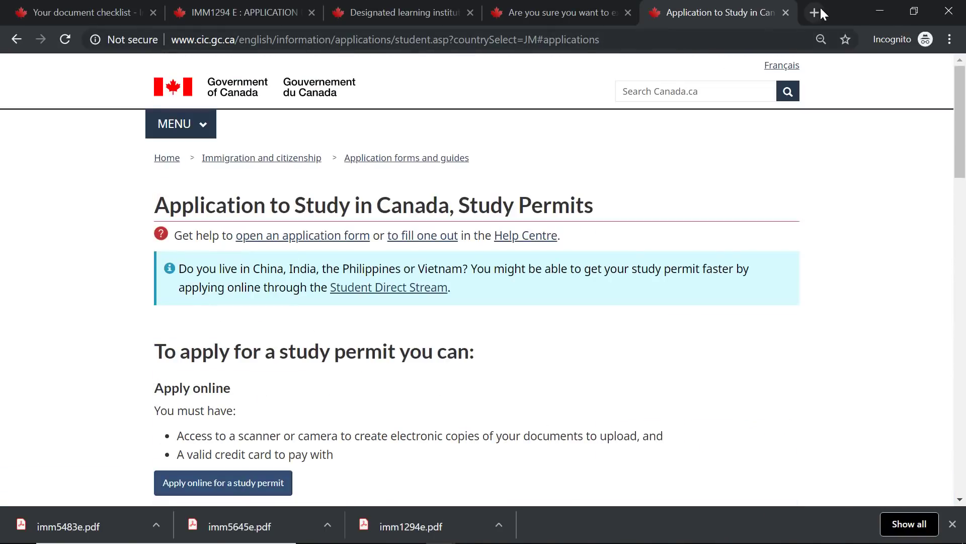
Search Google in a new tab for "di i need a police certificate to apply for a study permit in canada".
{"action": "left_click", "coordinate": [822, 9]}
{"action": "type", "text": "di i need a police certificate to apply for a study permit in canada"}
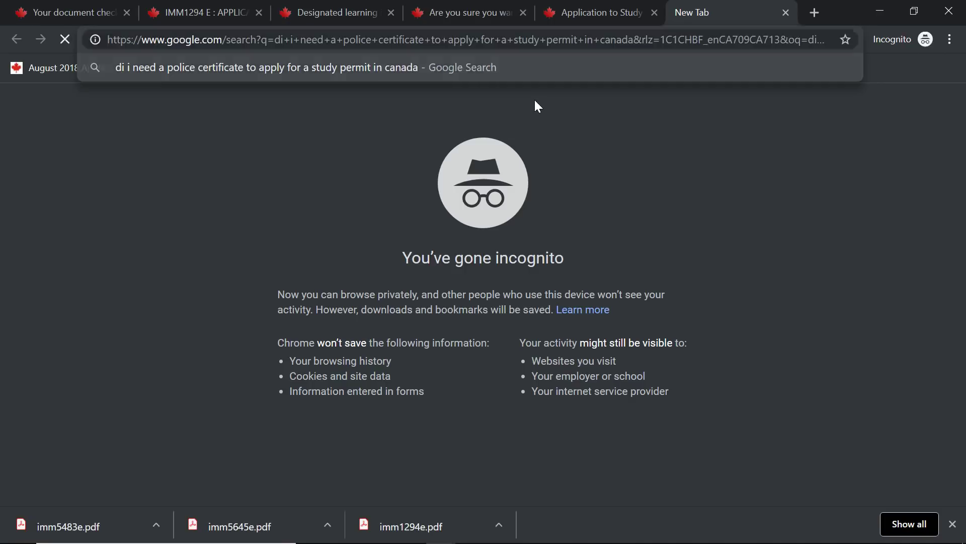
{"action": "key", "text": "Return"}
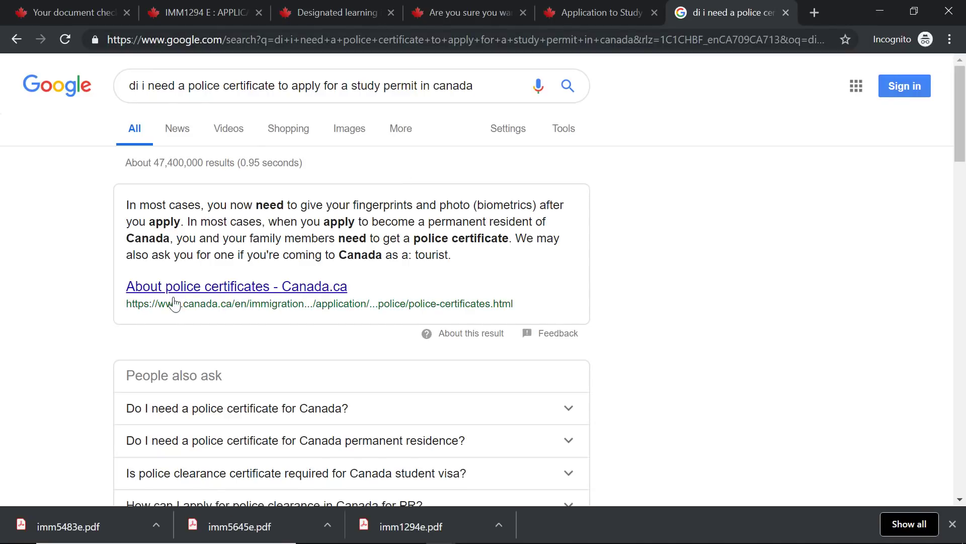
{"action": "scroll", "coordinate": [104, 201], "scroll_direction": "down", "scroll_amount": 1}
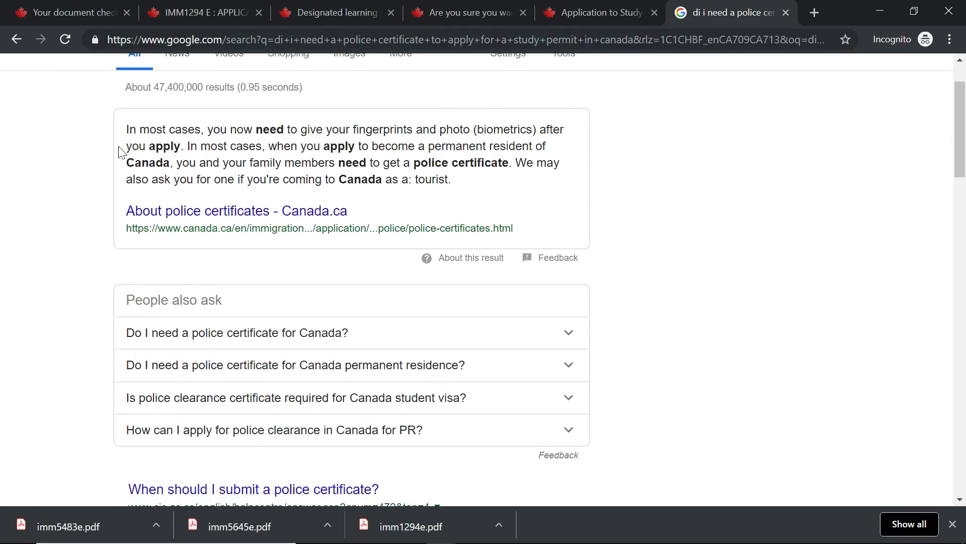
Open the "About police certificates" result on Canada.ca, read through it, and highlight the "Who needs a police certificate?" heading.
{"action": "left_click", "coordinate": [211, 210]}
{"action": "scroll", "coordinate": [94, 195], "scroll_direction": "down", "scroll_amount": 2}
{"action": "scroll", "coordinate": [94, 195], "scroll_direction": "down", "scroll_amount": 1}
{"action": "scroll", "coordinate": [94, 196], "scroll_direction": "up", "scroll_amount": 2}
{"action": "left_click_drag", "start_coordinate": [134, 140], "coordinate": [384, 141]}
{"action": "scroll", "coordinate": [79, 169], "scroll_direction": "down", "scroll_amount": 6}
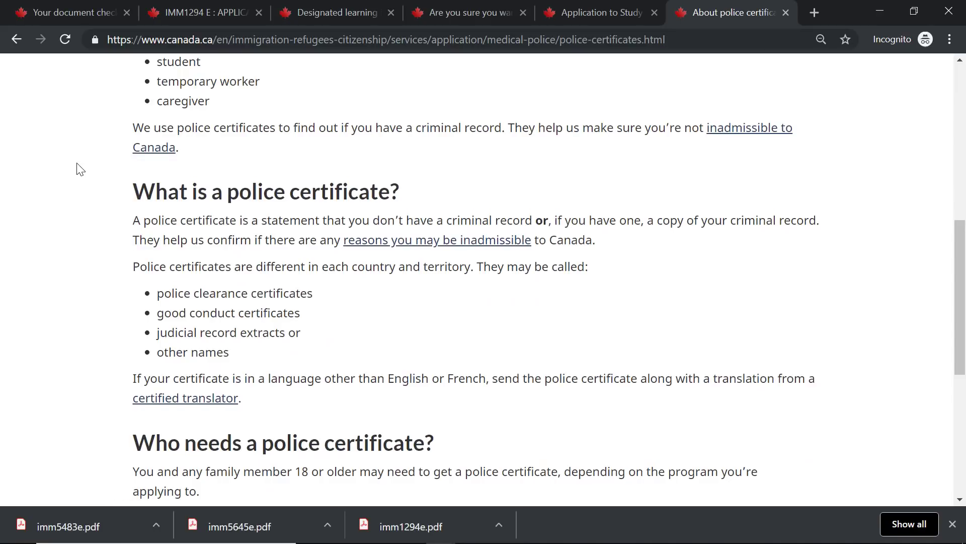
{"action": "scroll", "coordinate": [80, 169], "scroll_direction": "down", "scroll_amount": 4}
{"action": "left_click_drag", "start_coordinate": [120, 227], "coordinate": [470, 220]}
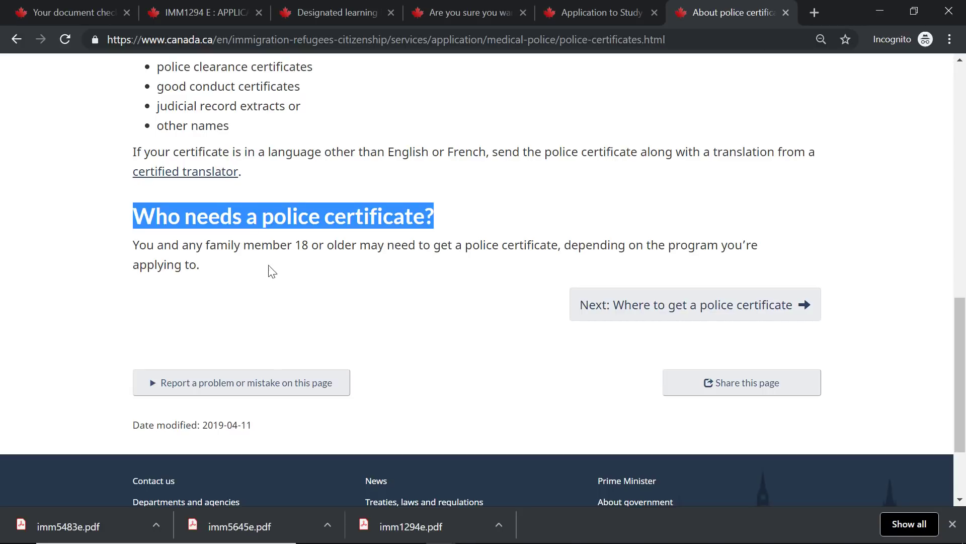
Reread the police certificates page and highlight the whole "Who needs a police certificate?" section, including its paragraph.
{"action": "scroll", "coordinate": [96, 265], "scroll_direction": "up", "scroll_amount": 12}
{"action": "scroll", "coordinate": [98, 265], "scroll_direction": "down", "scroll_amount": 7}
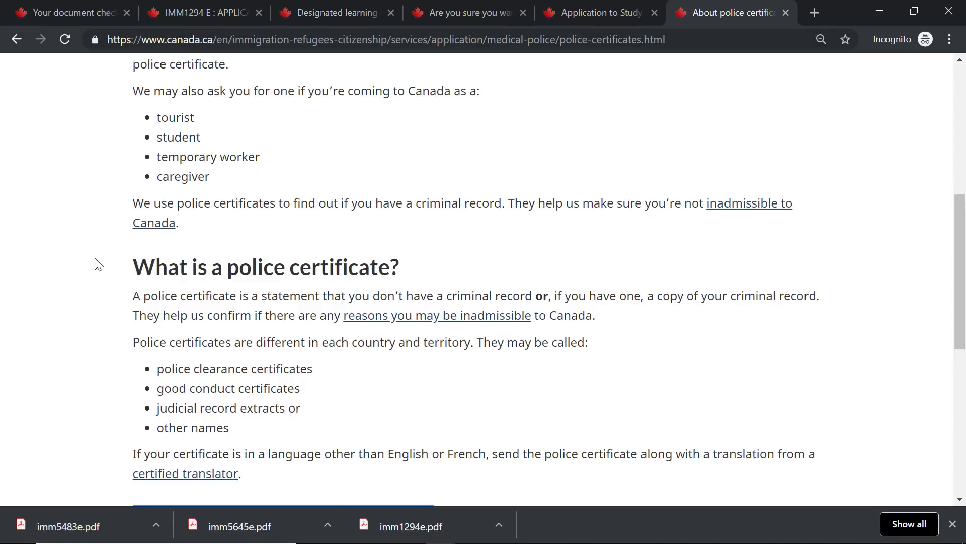
{"action": "scroll", "coordinate": [98, 264], "scroll_direction": "down", "scroll_amount": 3}
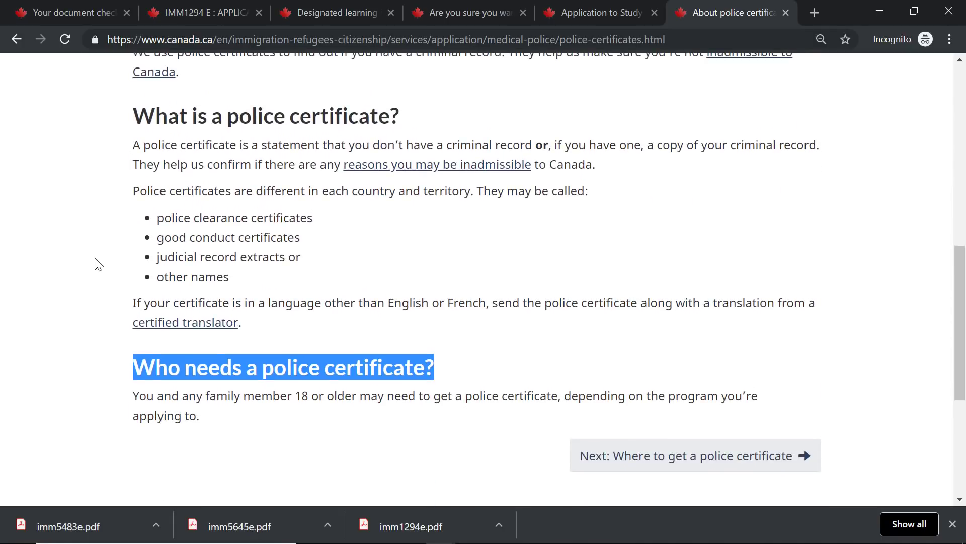
{"action": "left_click", "coordinate": [96, 366]}
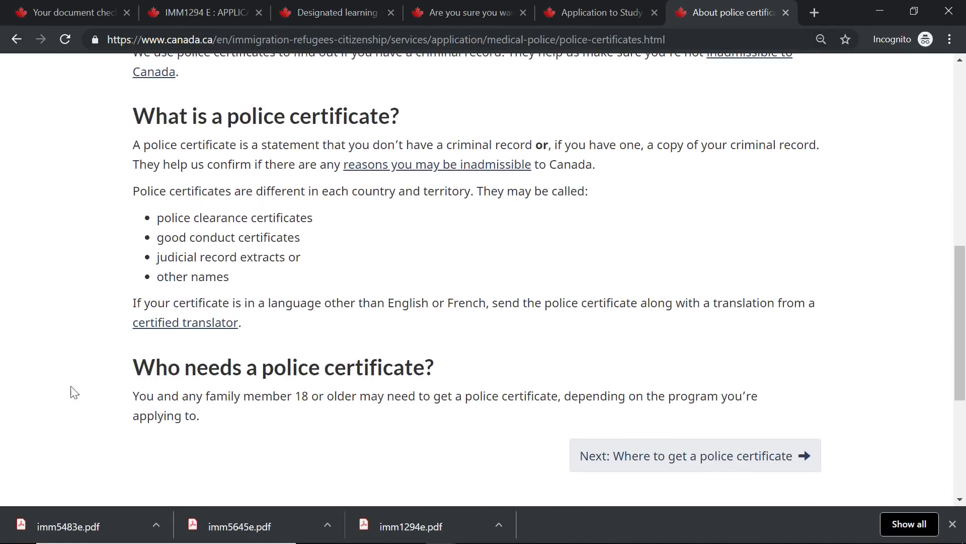
{"action": "left_click_drag", "start_coordinate": [209, 416], "coordinate": [129, 377]}
{"action": "scroll", "coordinate": [54, 327], "scroll_direction": "down", "scroll_amount": 1}
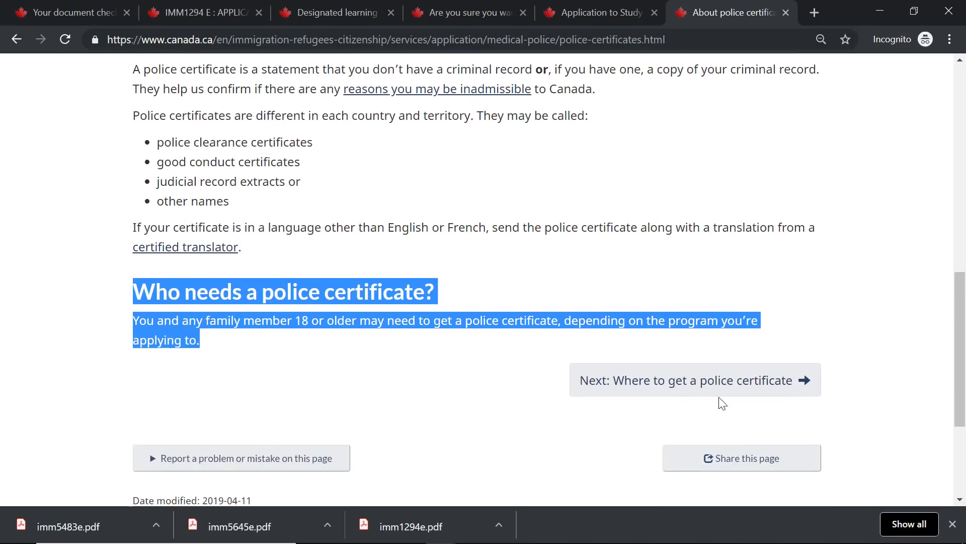
{"action": "left_click", "coordinate": [213, 334]}
{"action": "scroll", "coordinate": [221, 338], "scroll_direction": "up", "scroll_amount": 3}
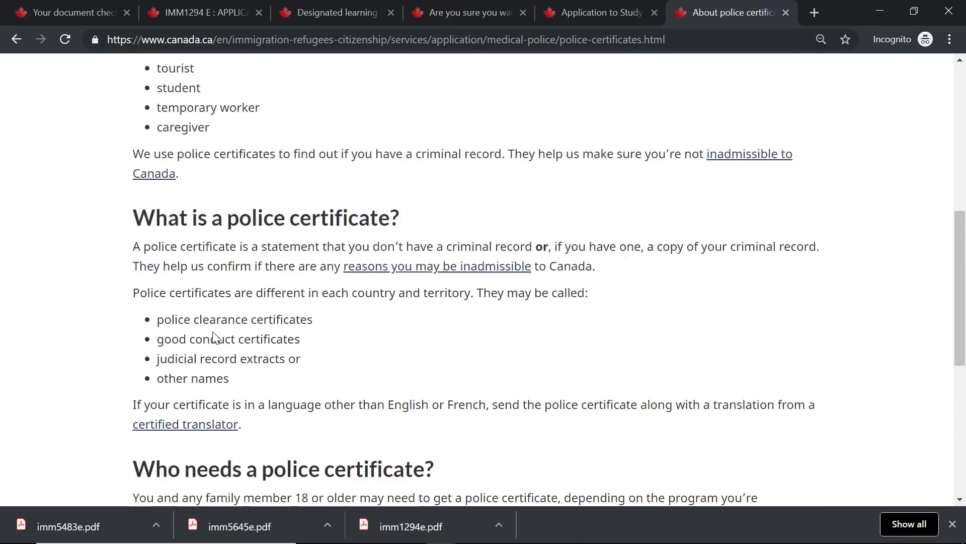
{"action": "scroll", "coordinate": [166, 312], "scroll_direction": "down", "scroll_amount": 2}
Glance at the online document checklist, return to the police certificates page, and review its sections from the introduction to the end.
{"action": "key", "text": "ctrl+Tab"}
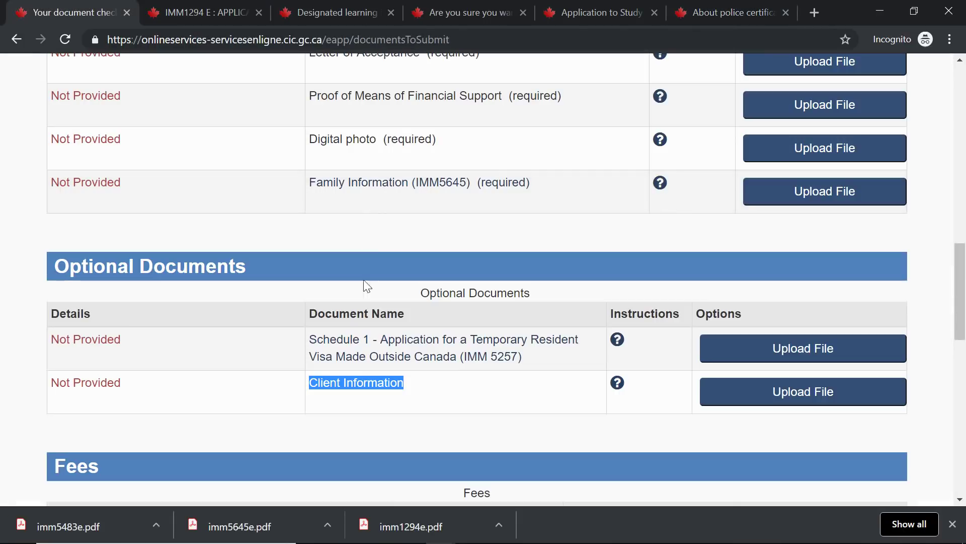
{"action": "left_click", "coordinate": [693, 15]}
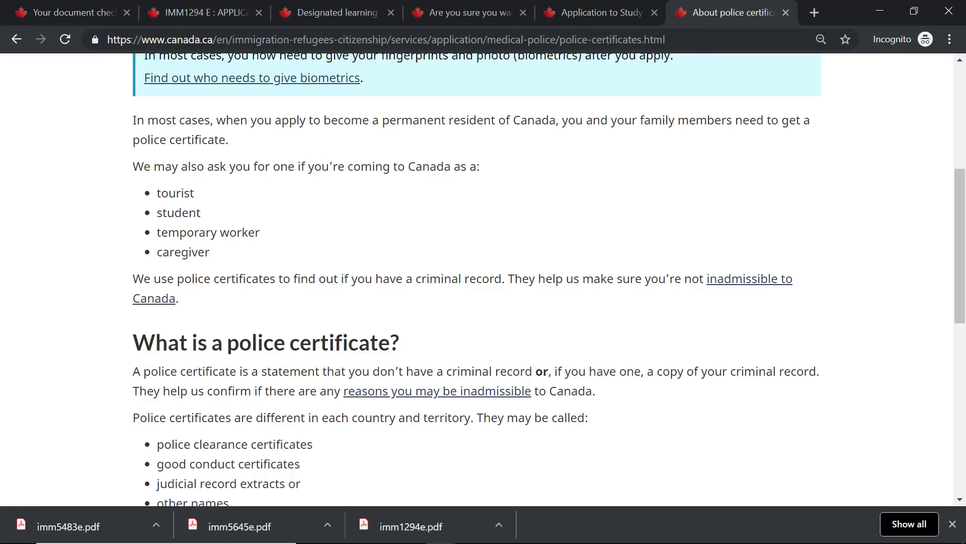
{"action": "scroll", "coordinate": [164, 300], "scroll_direction": "down", "scroll_amount": 3}
{"action": "left_click_drag", "start_coordinate": [128, 208], "coordinate": [428, 192]}
{"action": "left_click", "coordinate": [99, 210]}
{"action": "scroll", "coordinate": [107, 208], "scroll_direction": "down", "scroll_amount": 6}
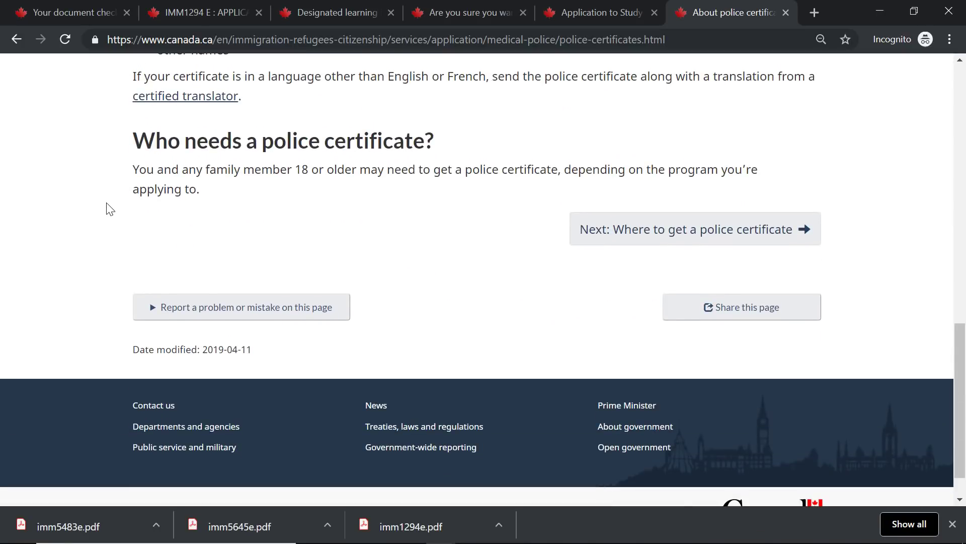
{"action": "scroll", "coordinate": [110, 209], "scroll_direction": "up", "scroll_amount": 2}
{"action": "scroll", "coordinate": [110, 209], "scroll_direction": "up", "scroll_amount": 15}
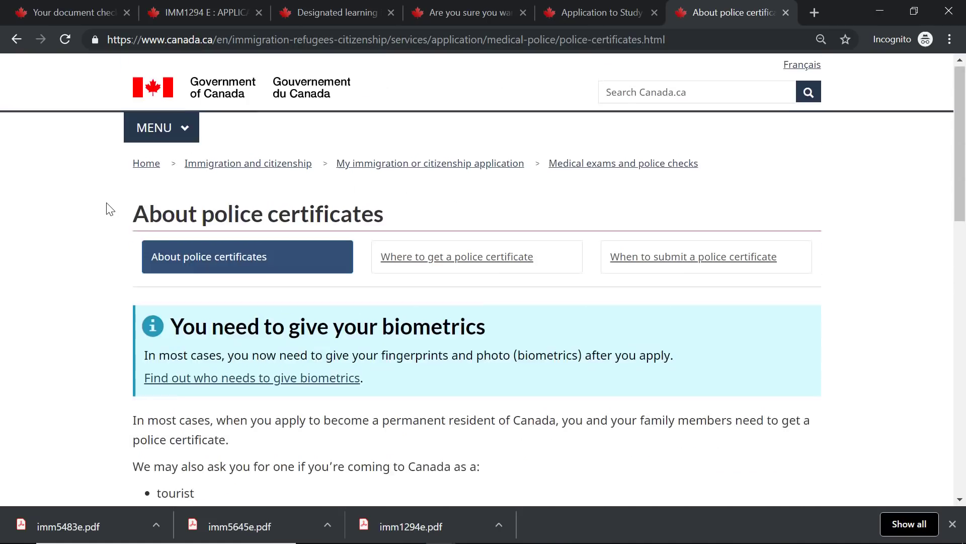
{"action": "scroll", "coordinate": [109, 209], "scroll_direction": "down", "scroll_amount": 2}
{"action": "scroll", "coordinate": [110, 209], "scroll_direction": "down", "scroll_amount": 14}
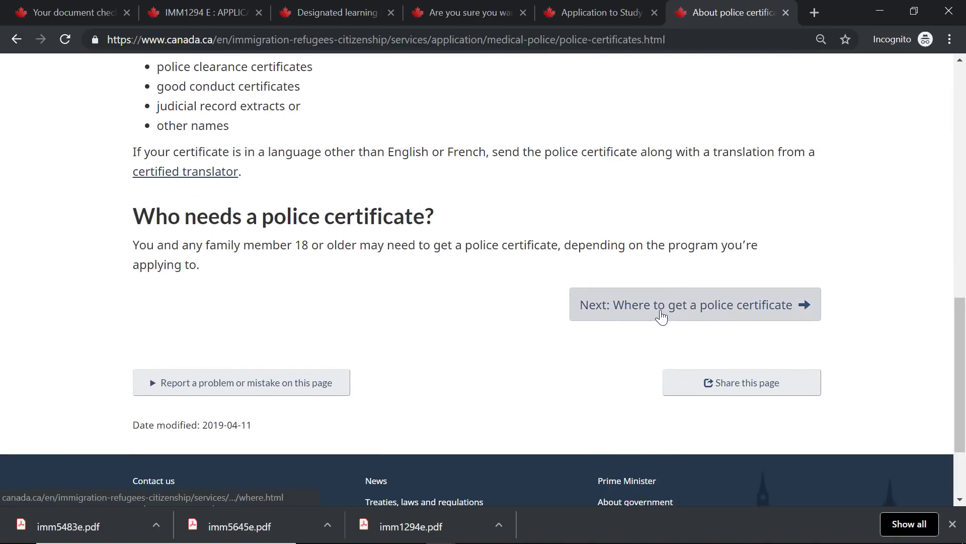
Open the "Where to get a police certificate" page and read through it.
{"action": "left_click", "coordinate": [661, 315]}
{"action": "scroll", "coordinate": [123, 275], "scroll_direction": "down", "scroll_amount": 5}
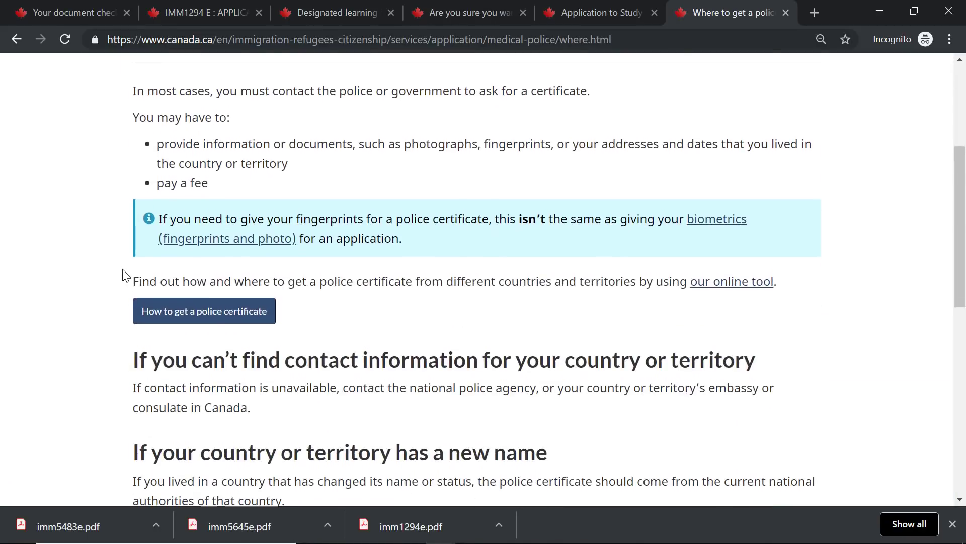
{"action": "scroll", "coordinate": [78, 331], "scroll_direction": "down", "scroll_amount": 10}
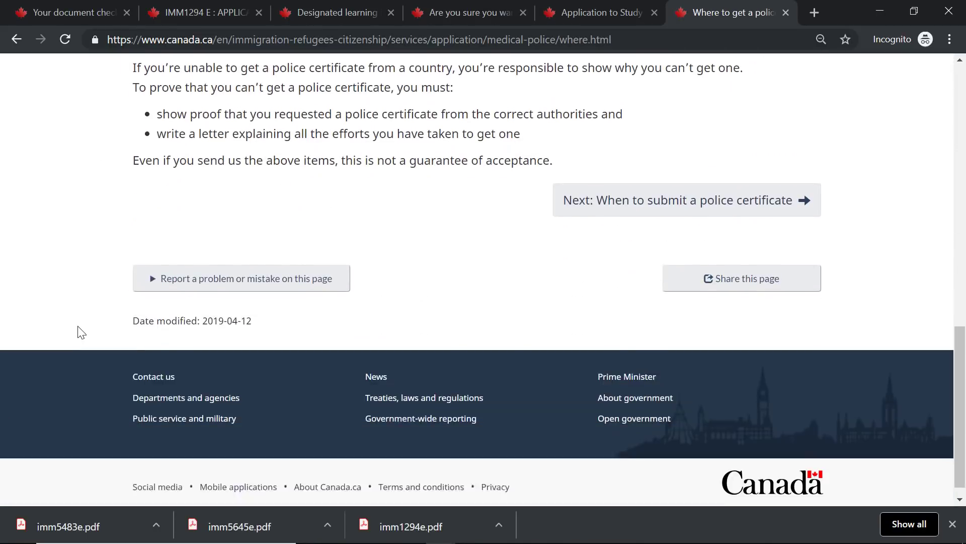
Open the "When to submit a police certificate" page and read its sections for the different programs.
{"action": "left_click", "coordinate": [637, 191]}
{"action": "scroll", "coordinate": [5, 257], "scroll_direction": "down", "scroll_amount": 3}
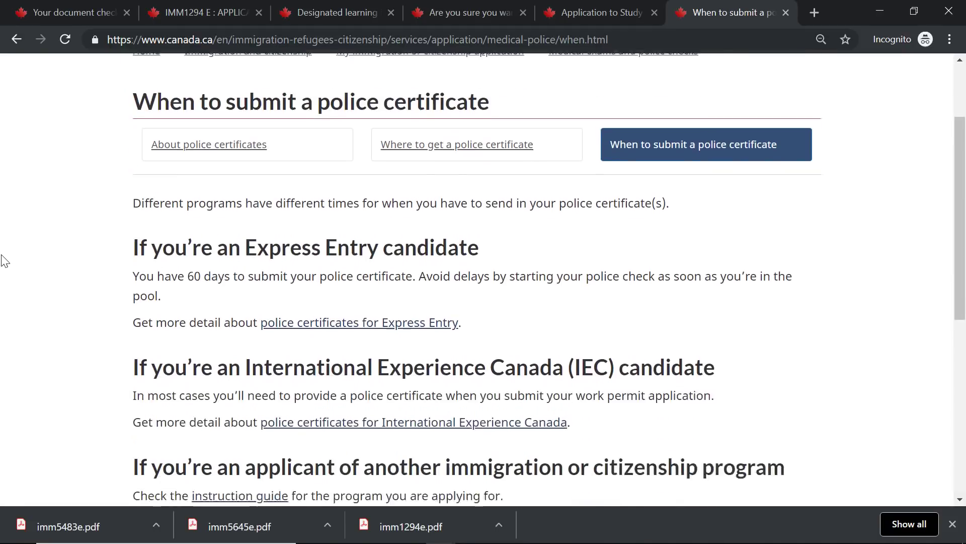
{"action": "scroll", "coordinate": [116, 177], "scroll_direction": "down", "scroll_amount": 6}
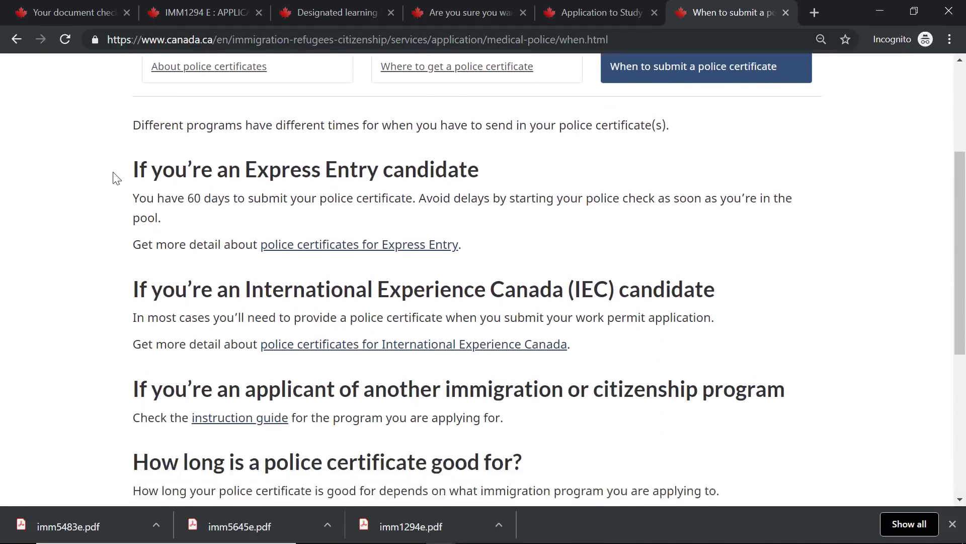
{"action": "scroll", "coordinate": [116, 178], "scroll_direction": "up", "scroll_amount": 4}
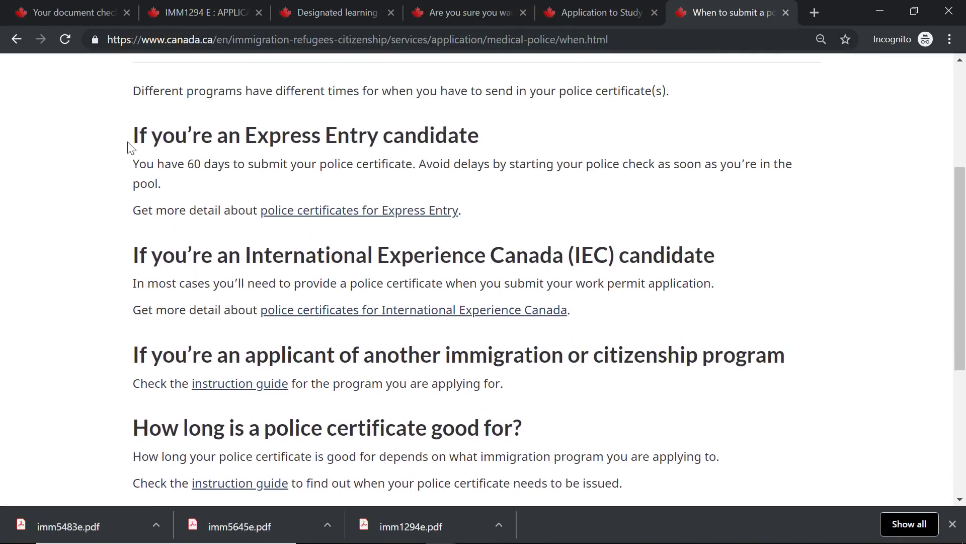
Highlight the headings for Express Entry candidates, International Experience Canada (IEC) candidates, and applicants of another immigration or citizenship program.
{"action": "left_click_drag", "start_coordinate": [133, 135], "coordinate": [520, 142]}
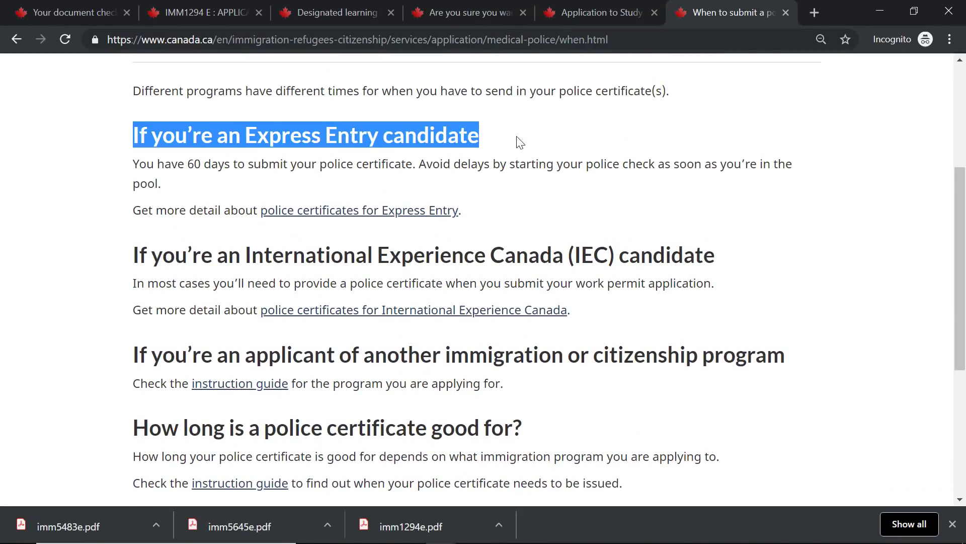
{"action": "left_click_drag", "start_coordinate": [133, 261], "coordinate": [318, 259]}
{"action": "left_click_drag", "start_coordinate": [486, 258], "coordinate": [727, 261]}
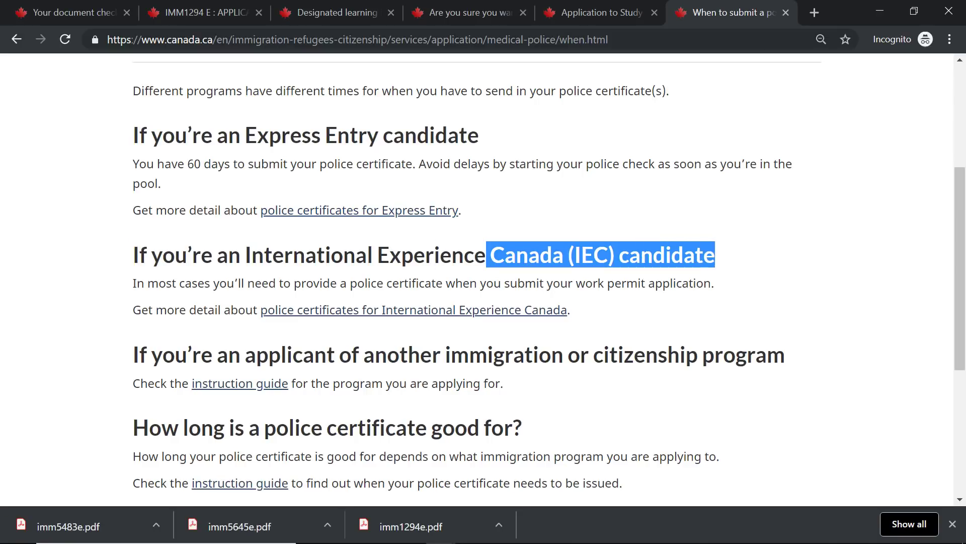
{"action": "scroll", "coordinate": [110, 310], "scroll_direction": "down", "scroll_amount": 3}
{"action": "left_click_drag", "start_coordinate": [133, 212], "coordinate": [797, 202]}
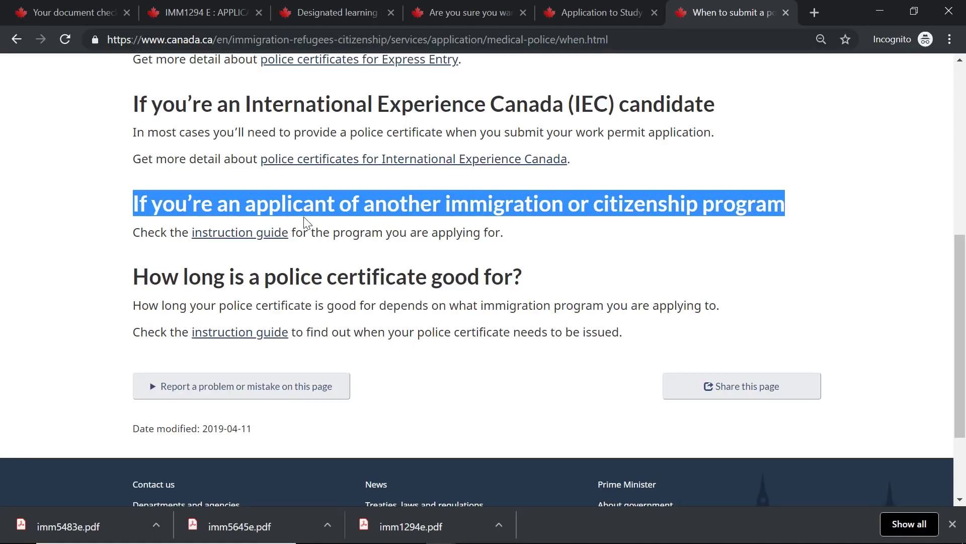
Follow the instruction guide link for other programs and open the Study in Canada application guide under temporary residence.
{"action": "left_click", "coordinate": [209, 233]}
{"action": "scroll", "coordinate": [122, 288], "scroll_direction": "down", "scroll_amount": 7}
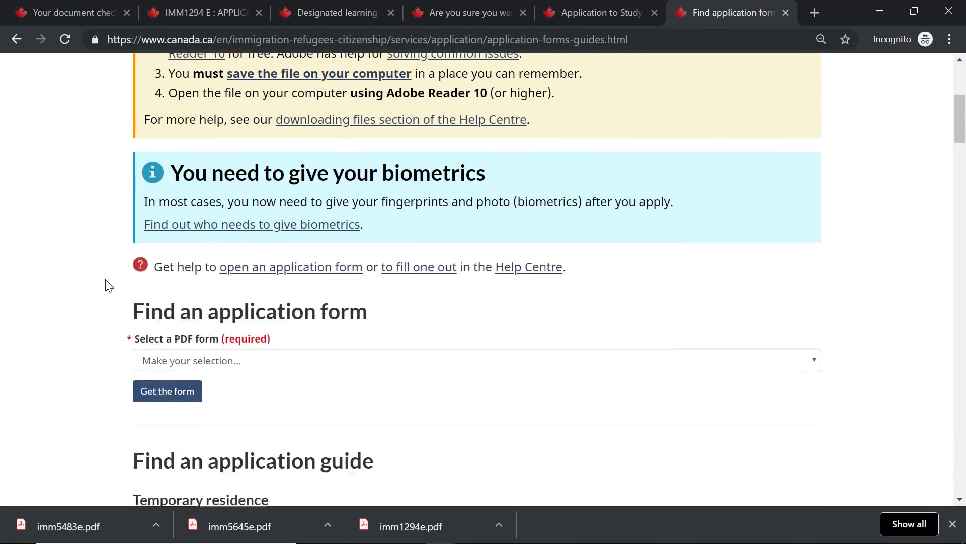
{"action": "scroll", "coordinate": [151, 227], "scroll_direction": "down", "scroll_amount": 6}
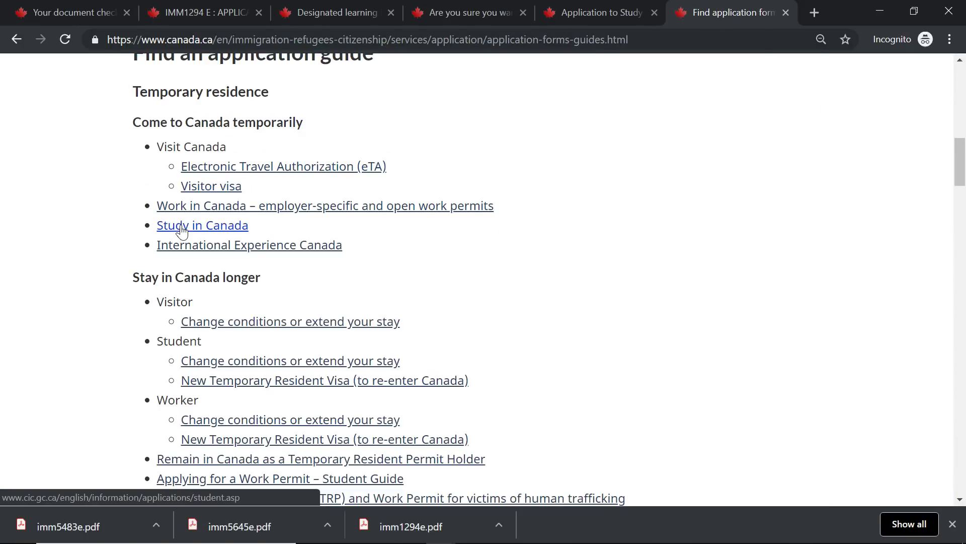
{"action": "left_click", "coordinate": [180, 225]}
Open the Instruction Guide [IMM 5269] in a new tab, switch to it, and examine its Table of Contents and Overview.
{"action": "scroll", "coordinate": [133, 224], "scroll_direction": "down", "scroll_amount": 3}
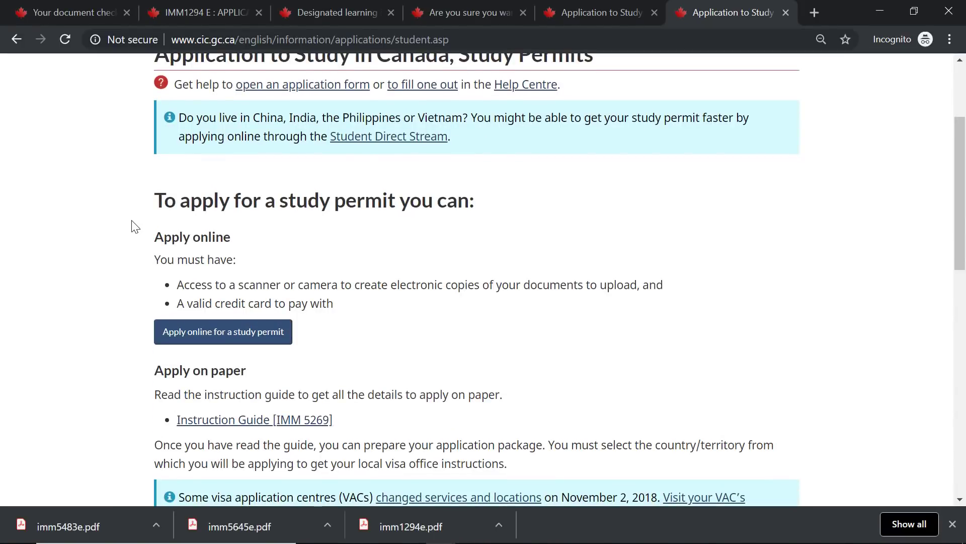
{"action": "scroll", "coordinate": [134, 224], "scroll_direction": "down", "scroll_amount": 3}
{"action": "right_click", "coordinate": [220, 277]}
{"action": "left_click", "coordinate": [225, 272]}
{"action": "right_click", "coordinate": [228, 266]}
{"action": "left_click", "coordinate": [255, 278]}
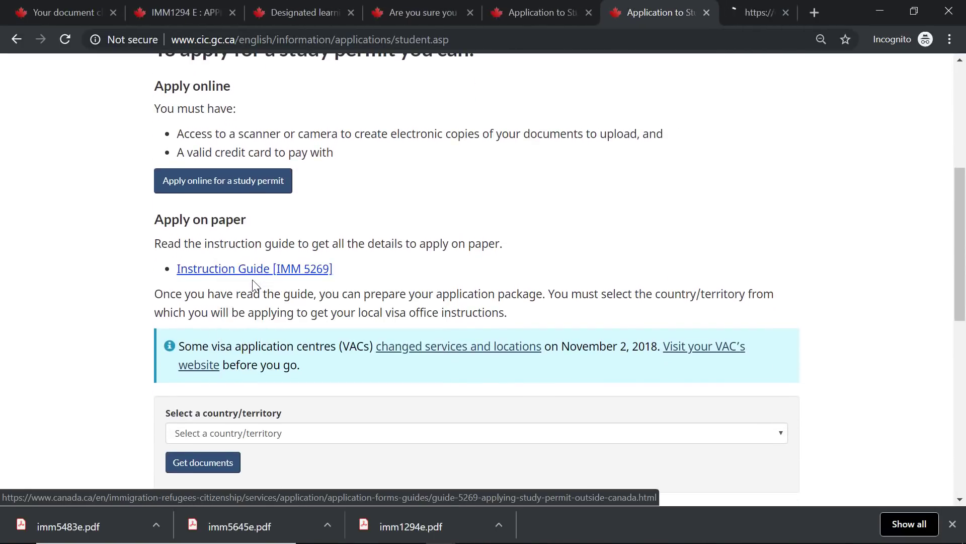
{"action": "left_click", "coordinate": [721, 12]}
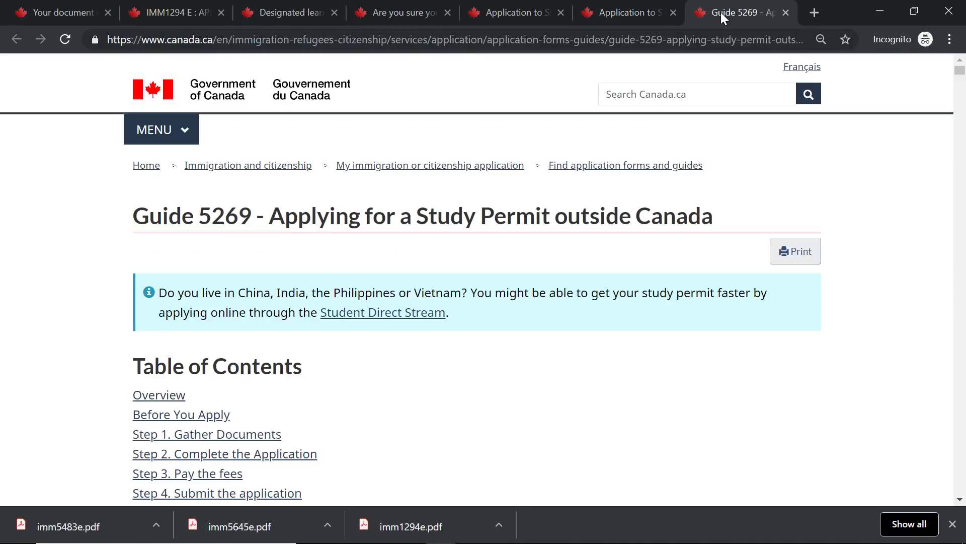
{"action": "scroll", "coordinate": [521, 185], "scroll_direction": "down", "scroll_amount": 5}
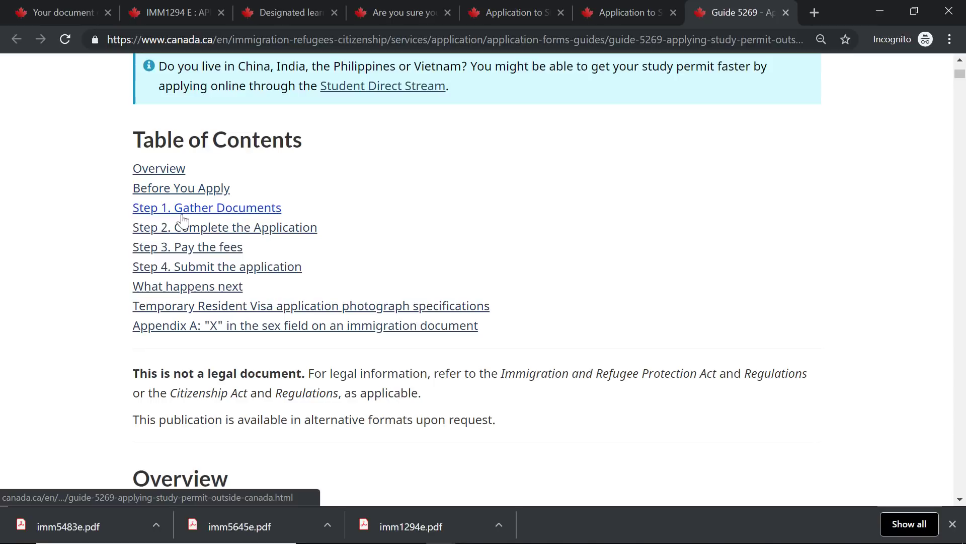
{"action": "scroll", "coordinate": [119, 272], "scroll_direction": "down", "scroll_amount": 8}
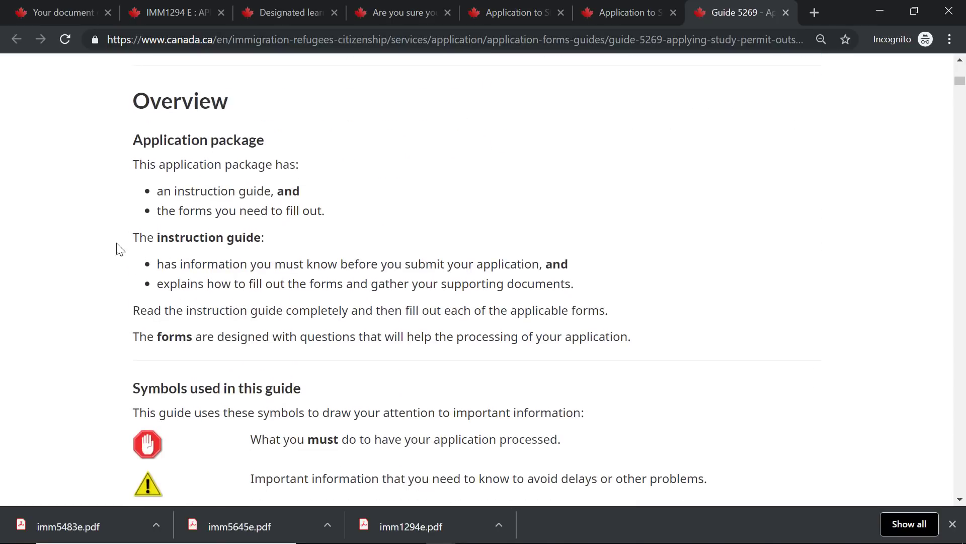
Search the guide for "police" and go to the match under "What requirements must I meet to get a study permit?".
{"action": "scroll", "coordinate": [142, 183], "scroll_direction": "down", "scroll_amount": 13}
{"action": "scroll", "coordinate": [120, 187], "scroll_direction": "down", "scroll_amount": 5}
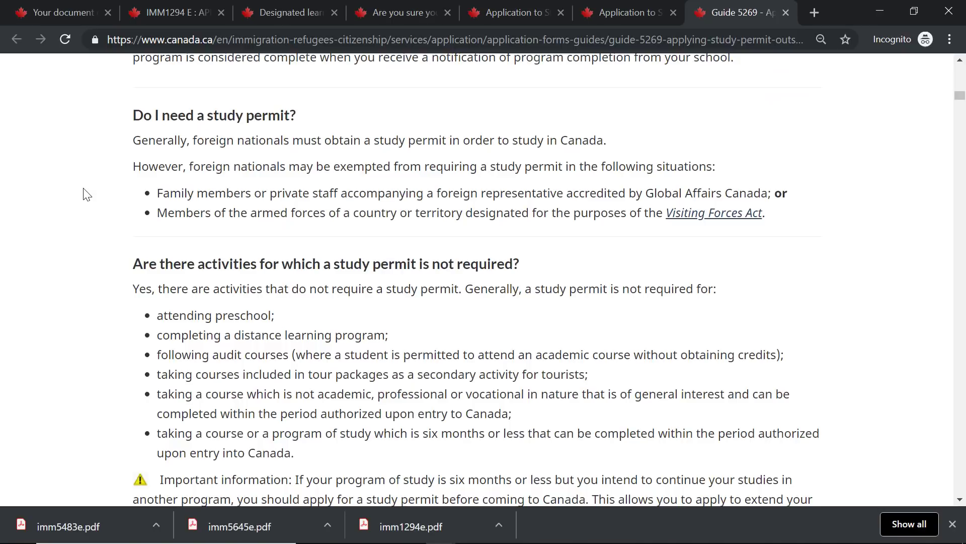
{"action": "key", "text": "ctrl+f"}
{"action": "type", "text": "polivce"}
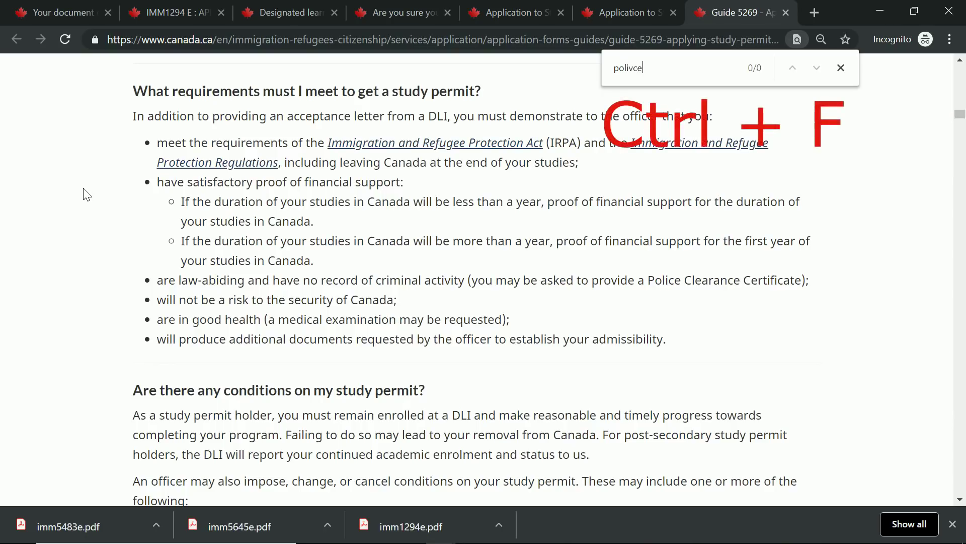
{"action": "key", "text": "BackSpace"}
{"action": "key", "text": "BackSpace"}
{"action": "key", "text": "BackSpace"}
{"action": "type", "text": "ce"}
{"action": "key", "text": "Return"}
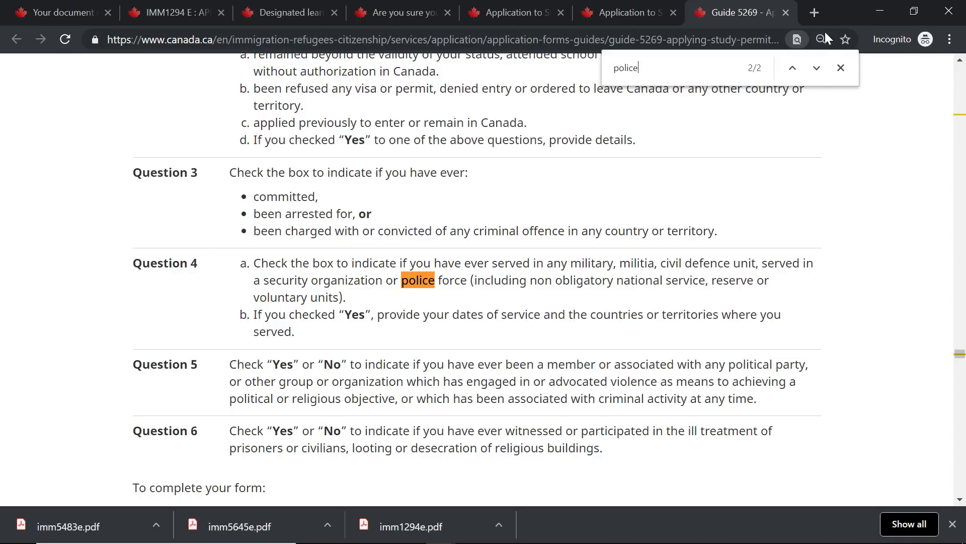
{"action": "left_click", "coordinate": [815, 71]}
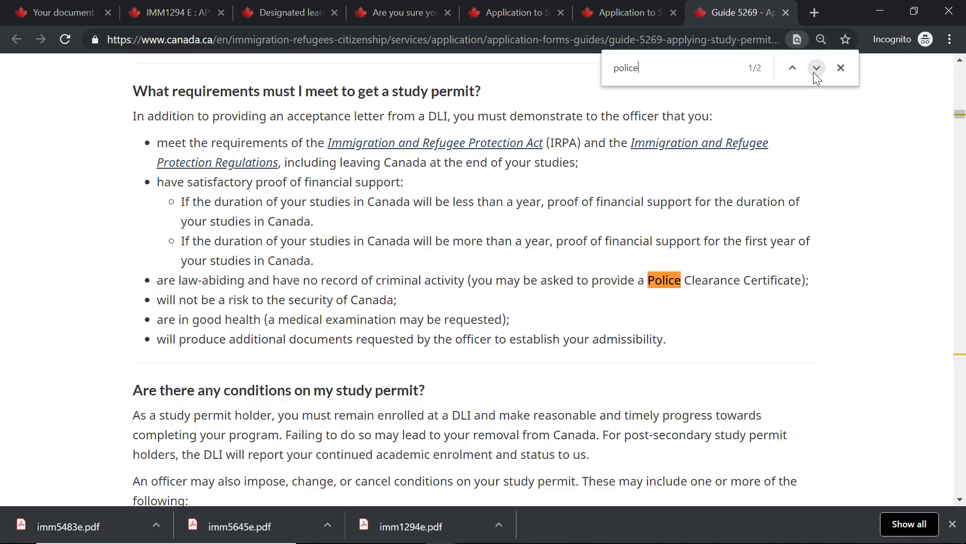
Highlight the wording of the law-abiding requirement, including "you may be asked to provide a Police Clearance Certificate" and "may be", then clear the selection.
{"action": "left_click_drag", "start_coordinate": [471, 280], "coordinate": [523, 280]}
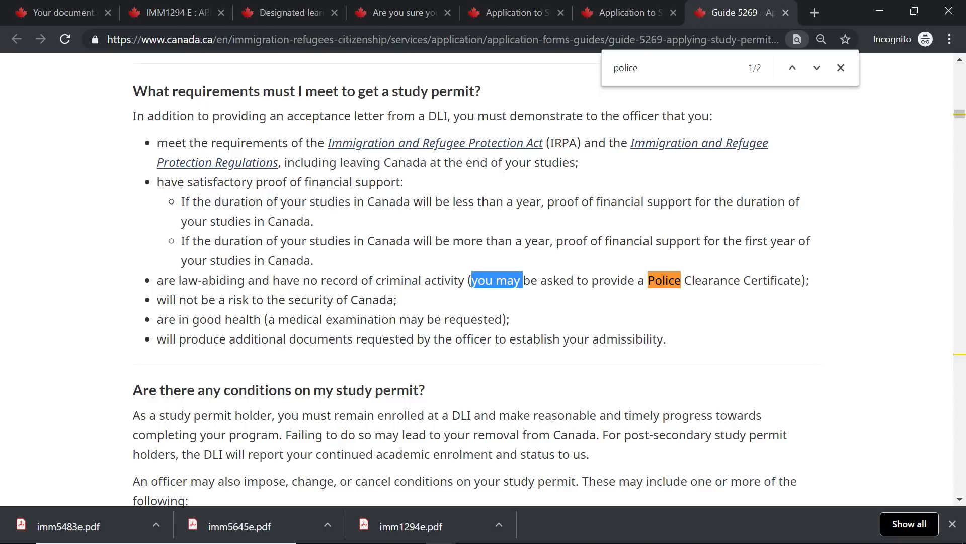
{"action": "left_click_drag", "start_coordinate": [157, 280], "coordinate": [293, 280]}
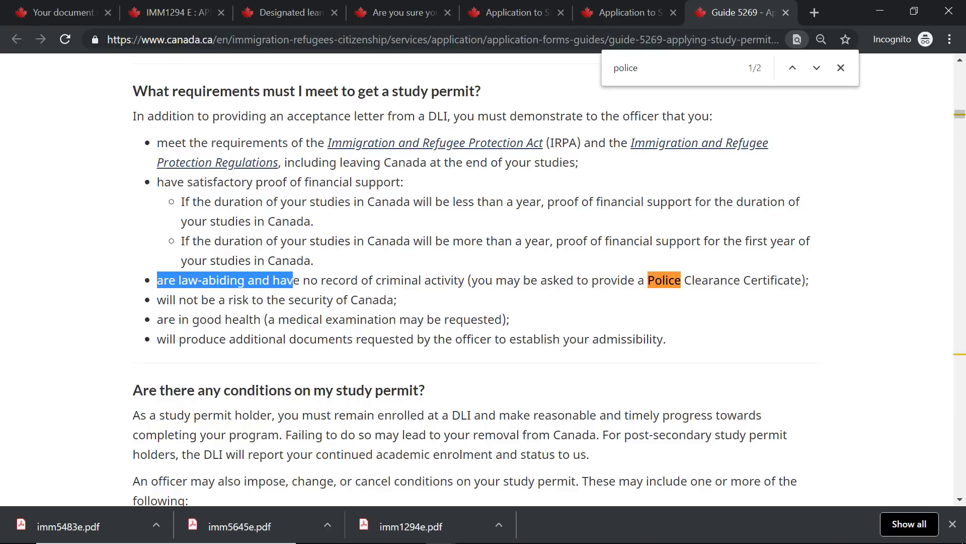
{"action": "left_click", "coordinate": [293, 280]}
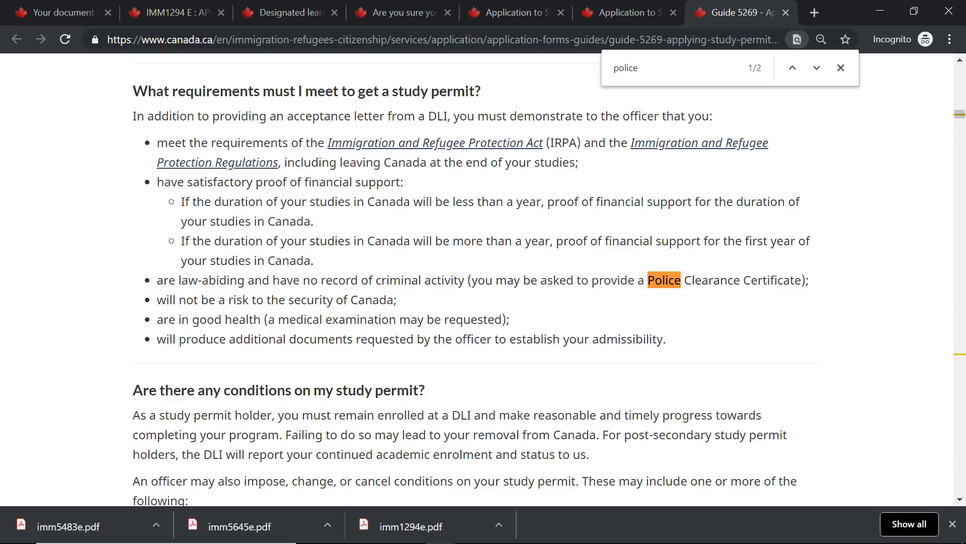
{"action": "left_click_drag", "start_coordinate": [802, 280], "coordinate": [468, 280]}
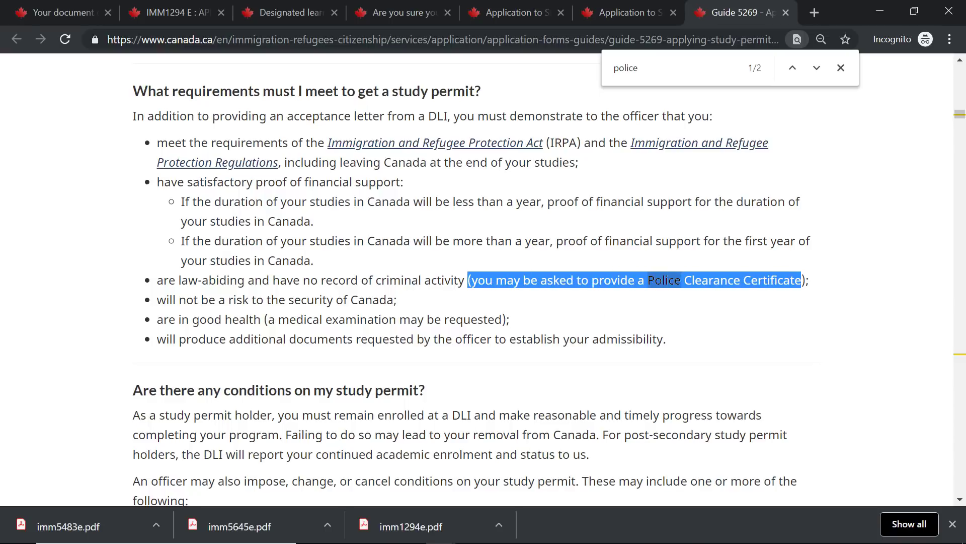
{"action": "left_click", "coordinate": [468, 280]}
{"action": "left_click_drag", "start_coordinate": [540, 280], "coordinate": [496, 280]}
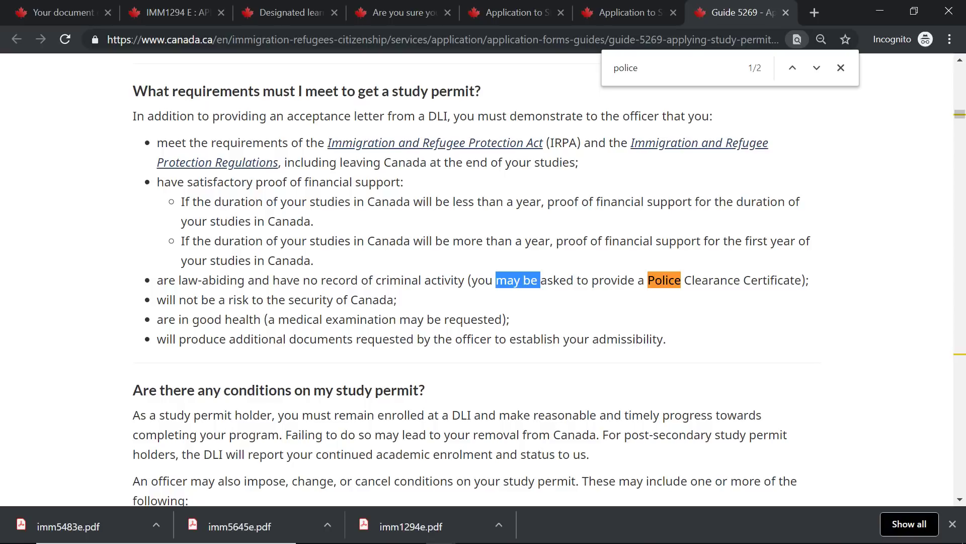
{"action": "left_click", "coordinate": [108, 281]}
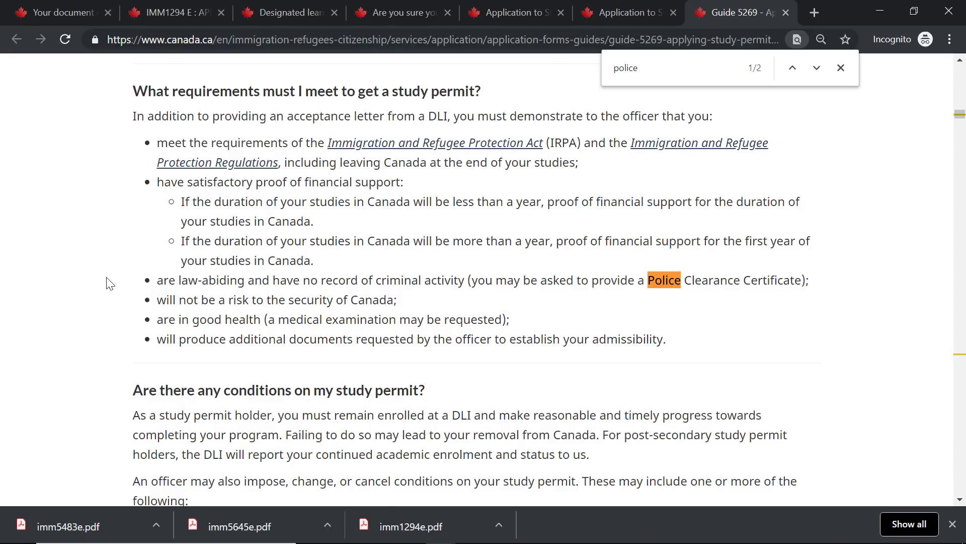
Skim the guide's sections on family members, custodians, minors travelling alone, working while studying, co-op programs and medical requirements.
{"action": "scroll", "coordinate": [110, 283], "scroll_direction": "down", "scroll_amount": 10}
{"action": "scroll", "coordinate": [109, 283], "scroll_direction": "down", "scroll_amount": 20}
{"action": "scroll", "coordinate": [110, 283], "scroll_direction": "down", "scroll_amount": 2}
{"action": "scroll", "coordinate": [110, 283], "scroll_direction": "up", "scroll_amount": 3}
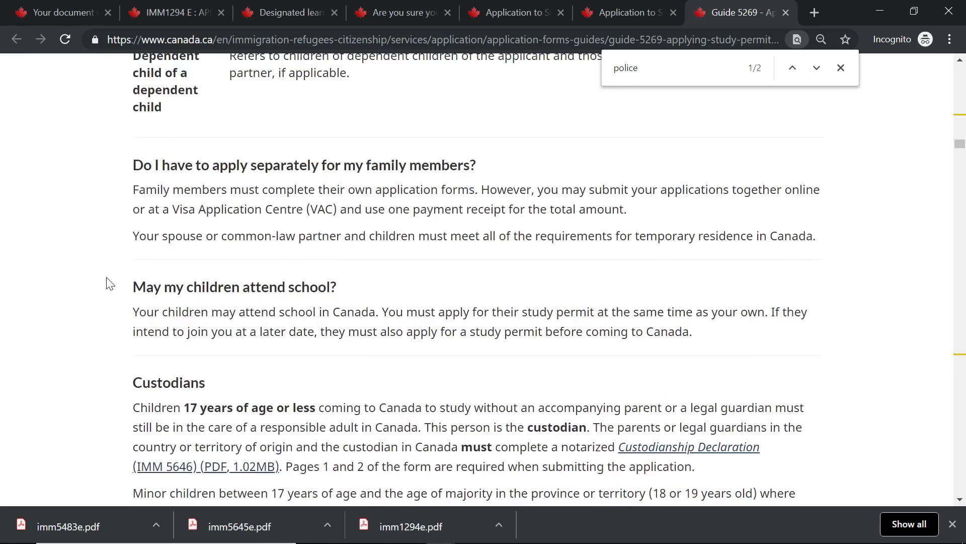
{"action": "scroll", "coordinate": [109, 283], "scroll_direction": "down", "scroll_amount": 6}
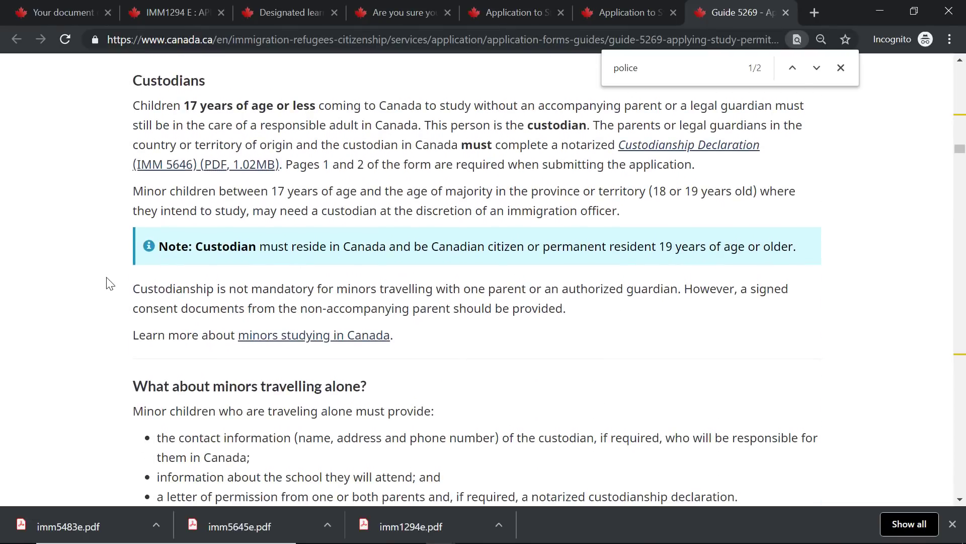
{"action": "scroll", "coordinate": [98, 198], "scroll_direction": "down", "scroll_amount": 8}
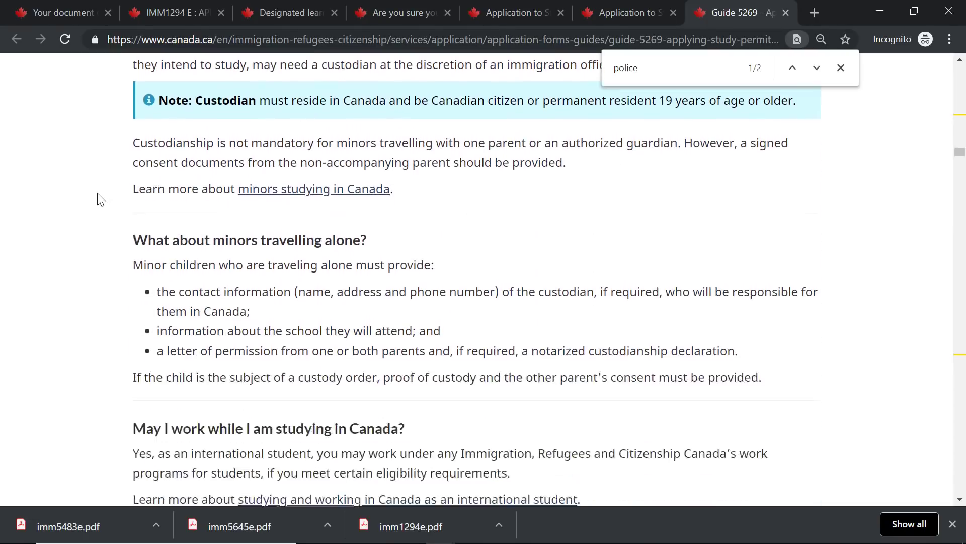
{"action": "scroll", "coordinate": [101, 200], "scroll_direction": "down", "scroll_amount": 4}
{"action": "scroll", "coordinate": [100, 200], "scroll_direction": "down", "scroll_amount": 12}
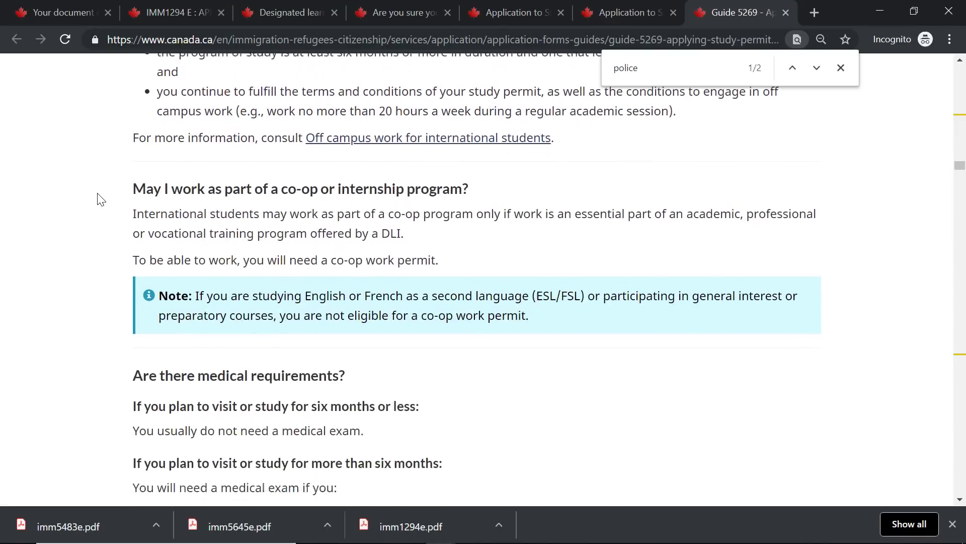
{"action": "scroll", "coordinate": [101, 200], "scroll_direction": "down", "scroll_amount": 6}
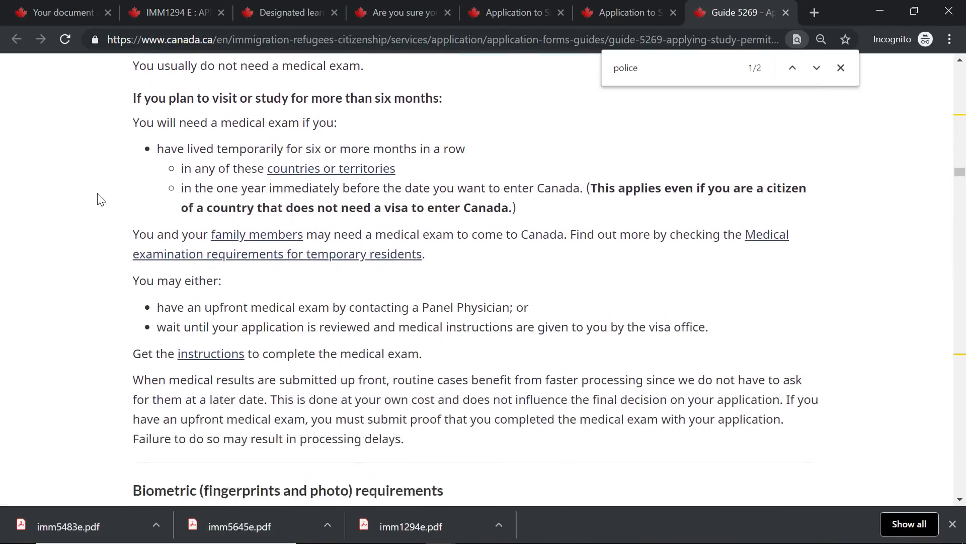
Go to the other "police" match in Question 4 and read the surrounding questions and form completion instructions.
{"action": "left_click", "coordinate": [792, 69]}
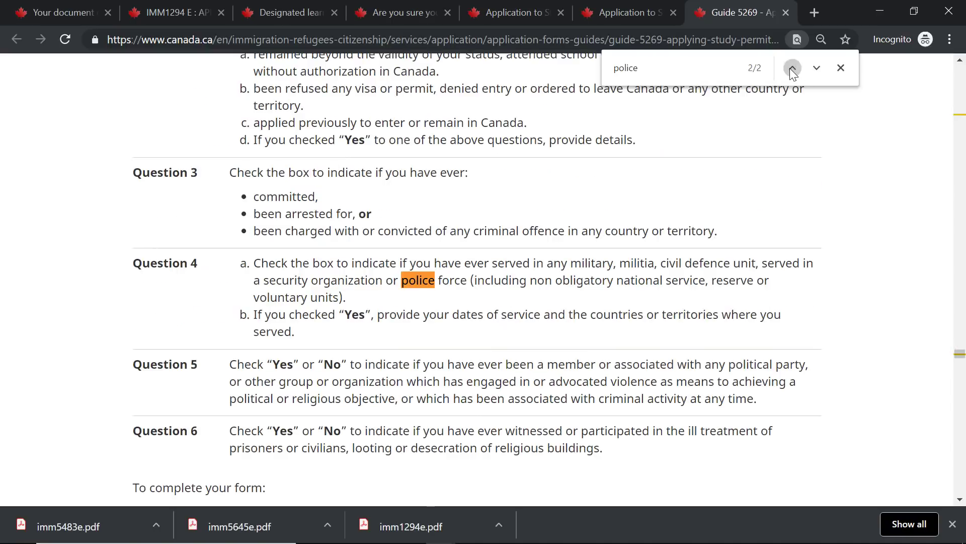
{"action": "left_click", "coordinate": [792, 69]}
{"action": "scroll", "coordinate": [155, 302], "scroll_direction": "down", "scroll_amount": 8}
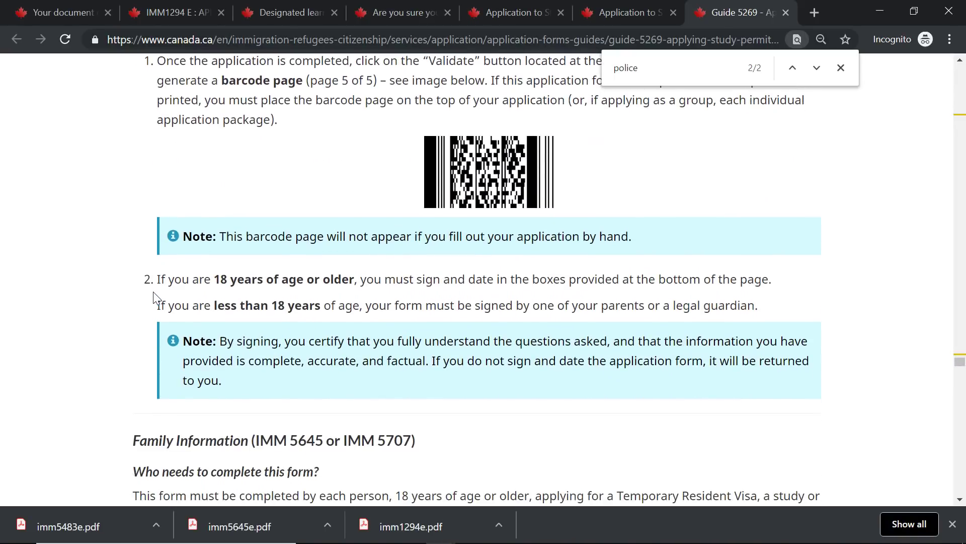
{"action": "scroll", "coordinate": [551, 114], "scroll_direction": "up", "scroll_amount": 6}
{"action": "scroll", "coordinate": [551, 114], "scroll_direction": "up", "scroll_amount": 2}
{"action": "scroll", "coordinate": [222, 280], "scroll_direction": "down", "scroll_amount": 15}
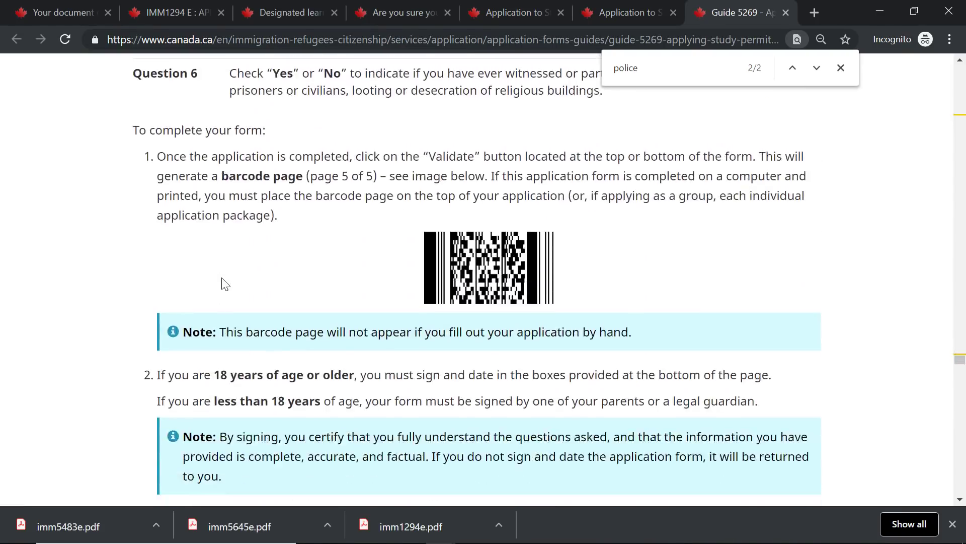
Skim the rest of the guide on family information, use of a representative, fees, payment issues and where to apply, then return to the form instructions.
{"action": "scroll", "coordinate": [222, 282], "scroll_direction": "down", "scroll_amount": 20}
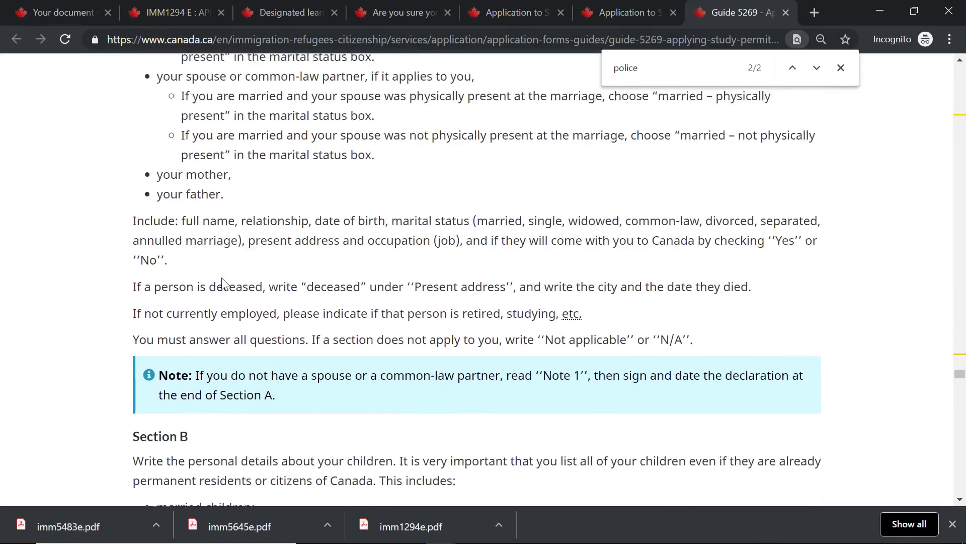
{"action": "scroll", "coordinate": [222, 281], "scroll_direction": "down", "scroll_amount": 4}
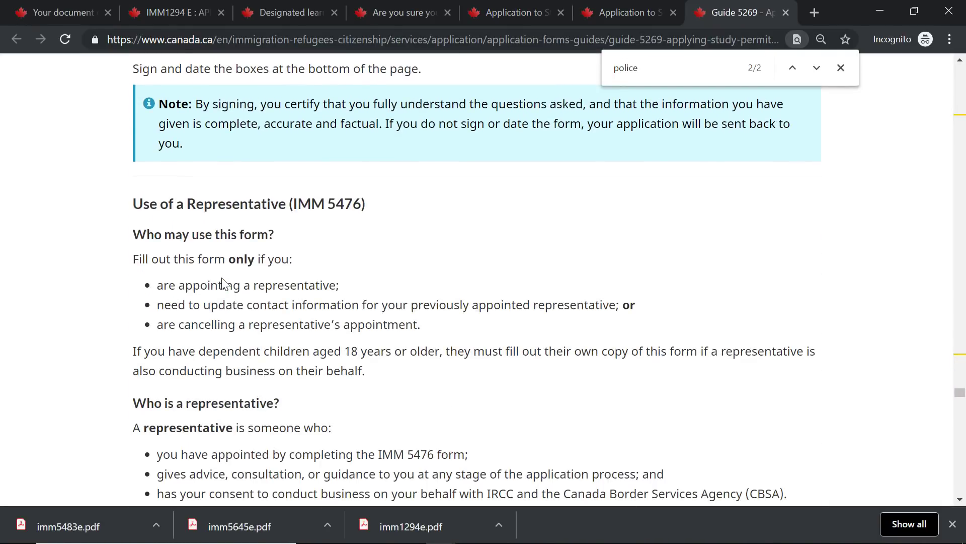
{"action": "scroll", "coordinate": [222, 282], "scroll_direction": "down", "scroll_amount": 13}
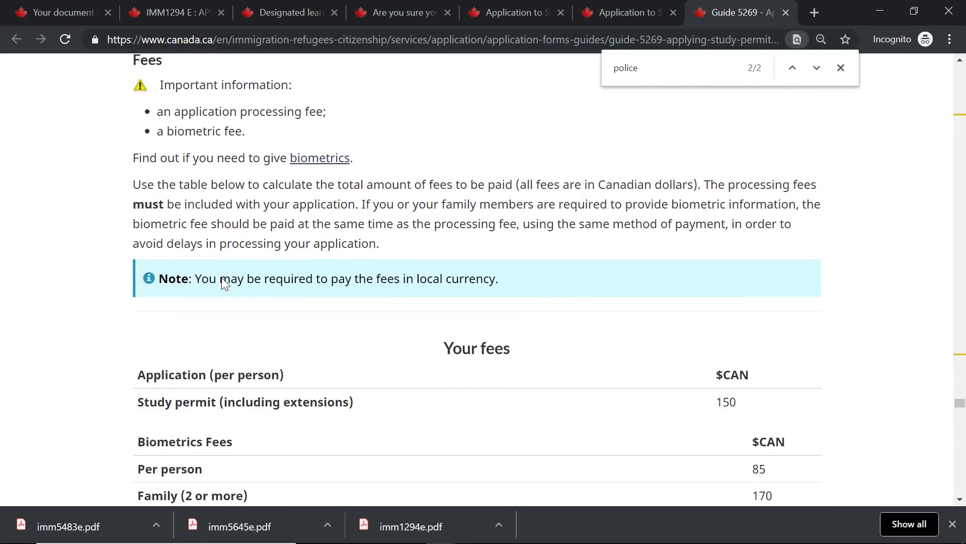
{"action": "scroll", "coordinate": [225, 284], "scroll_direction": "down", "scroll_amount": 13}
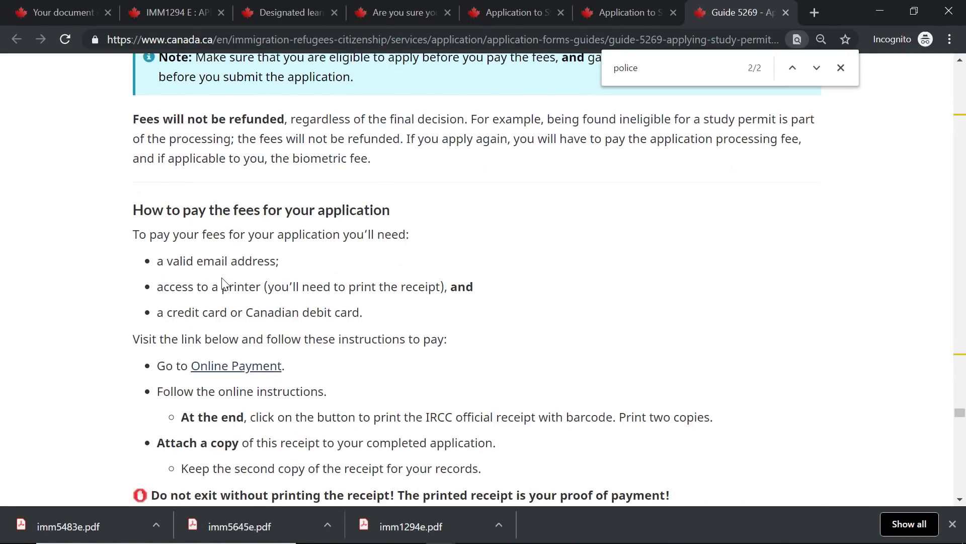
{"action": "scroll", "coordinate": [222, 282], "scroll_direction": "down", "scroll_amount": 5}
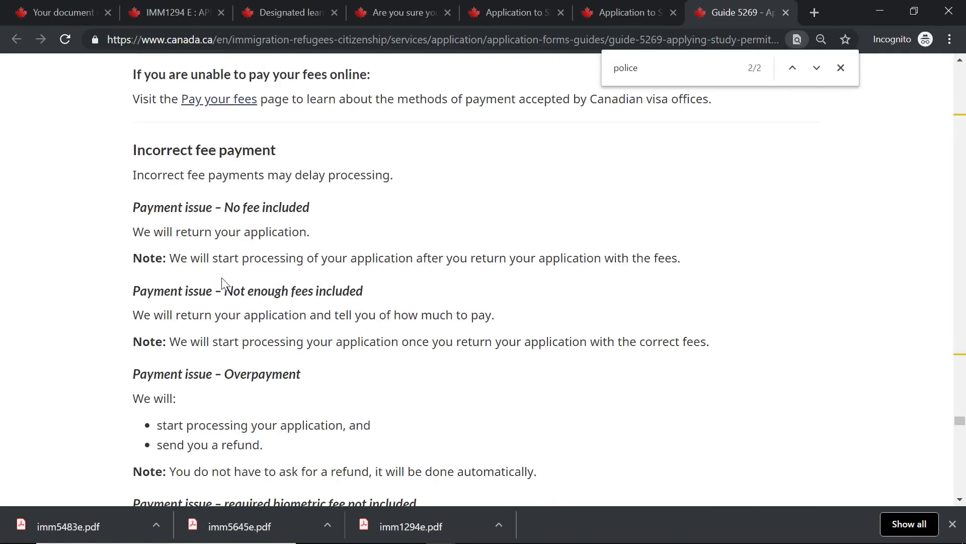
{"action": "scroll", "coordinate": [221, 283], "scroll_direction": "down", "scroll_amount": 12}
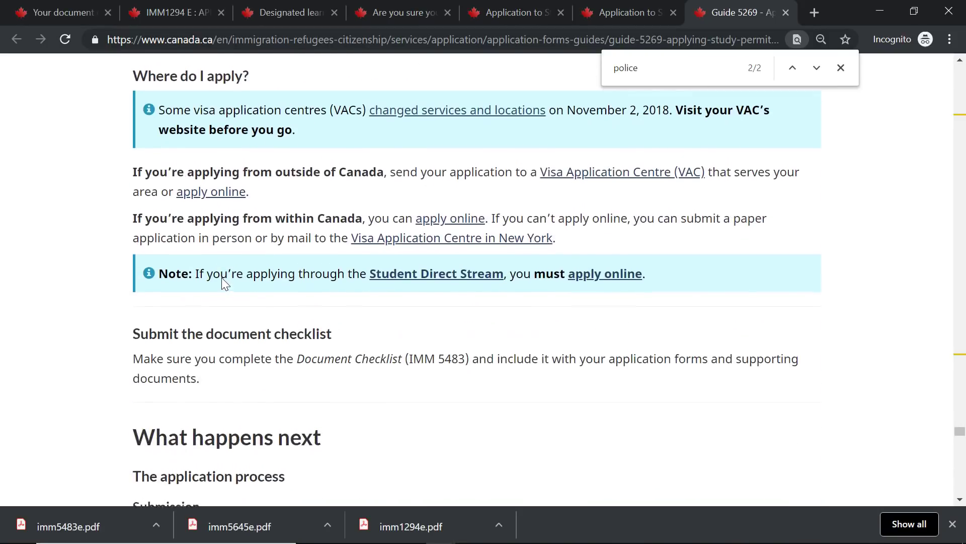
{"action": "scroll", "coordinate": [221, 277], "scroll_direction": "up", "scroll_amount": 20}
{"action": "middle_click", "coordinate": [221, 276]}
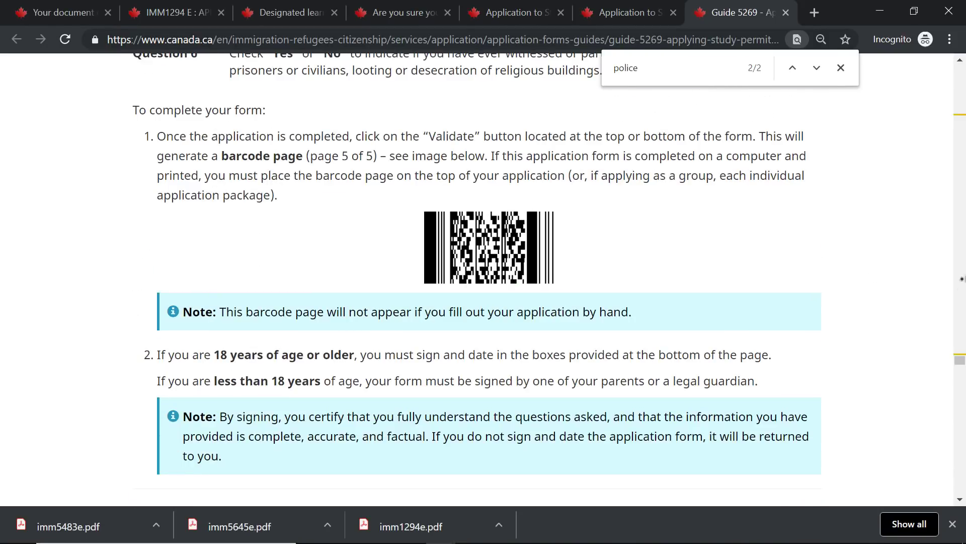
{"action": "scroll", "coordinate": [628, 243], "scroll_direction": "down", "scroll_amount": 4}
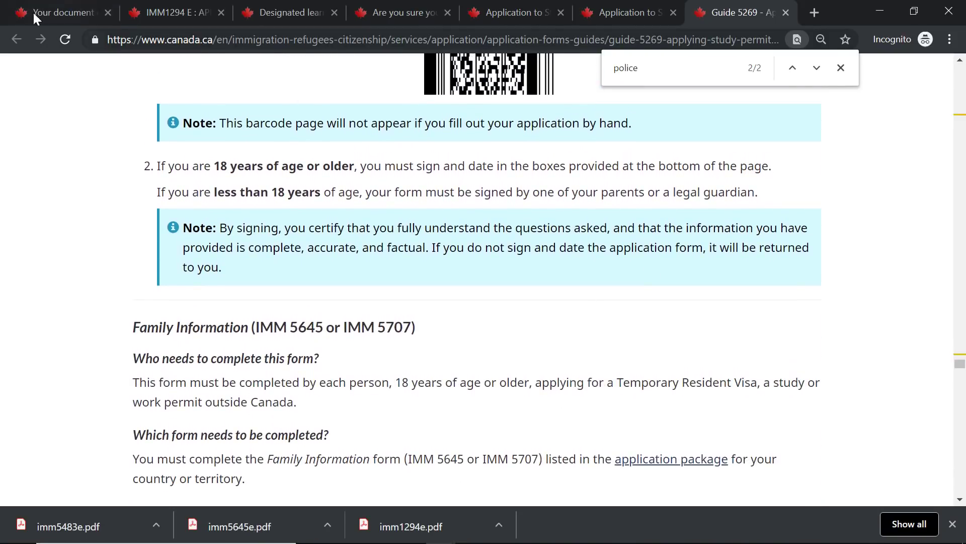
Switch back to the document checklist and review its forms, supporting and optional documents, fees, and the answer on saving the application.
{"action": "left_click", "coordinate": [55, 12]}
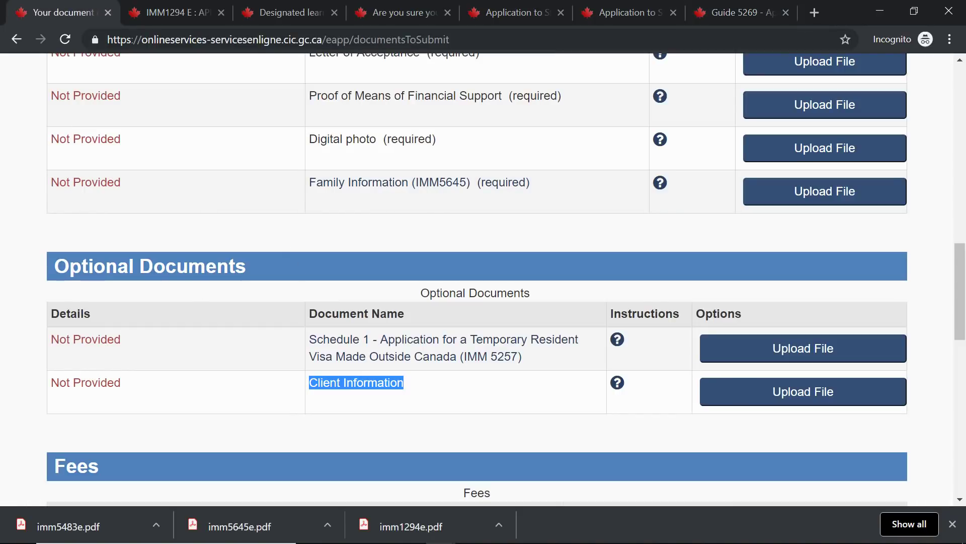
{"action": "left_click", "coordinate": [258, 388]}
{"action": "scroll", "coordinate": [259, 388], "scroll_direction": "down", "scroll_amount": 4}
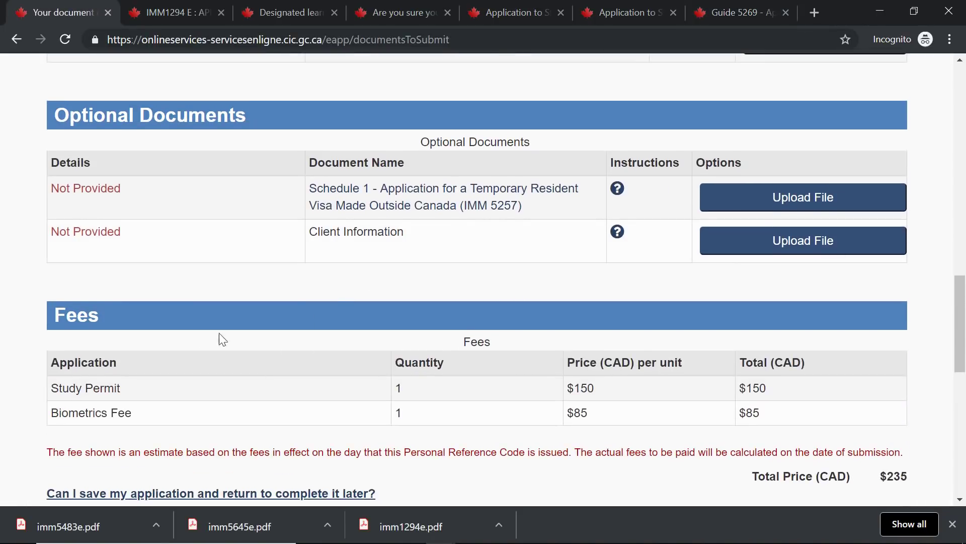
{"action": "scroll", "coordinate": [201, 338], "scroll_direction": "down", "scroll_amount": 1}
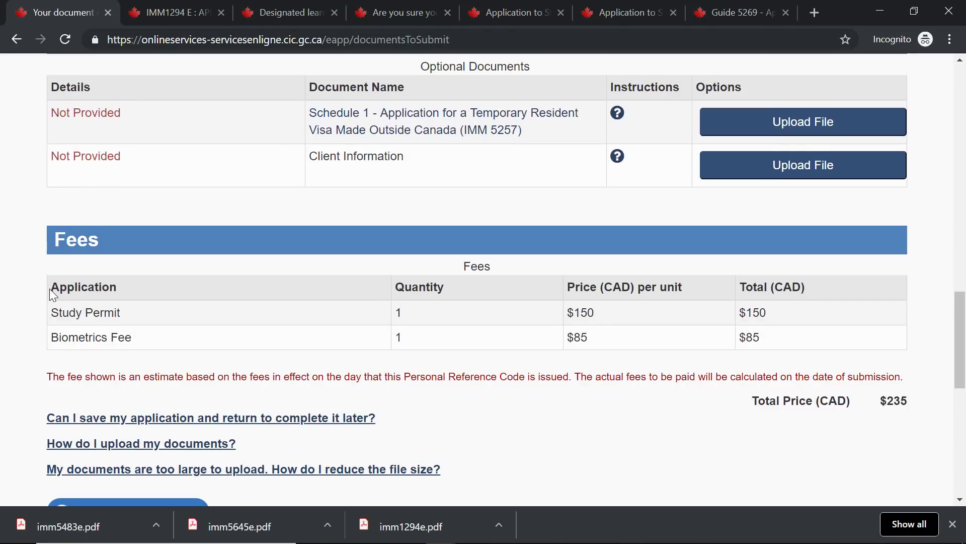
{"action": "scroll", "coordinate": [740, 324], "scroll_direction": "down", "scroll_amount": 3}
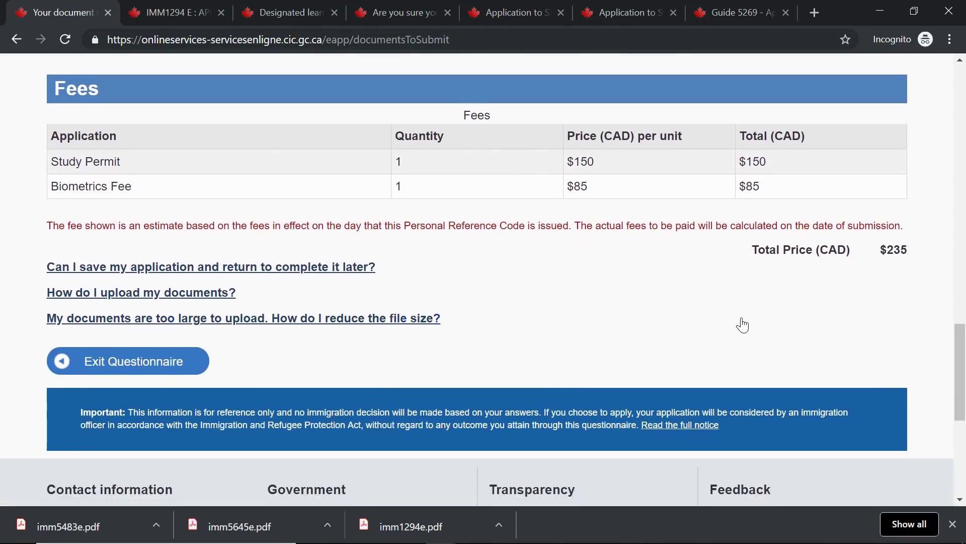
{"action": "scroll", "coordinate": [743, 325], "scroll_direction": "up", "scroll_amount": 1}
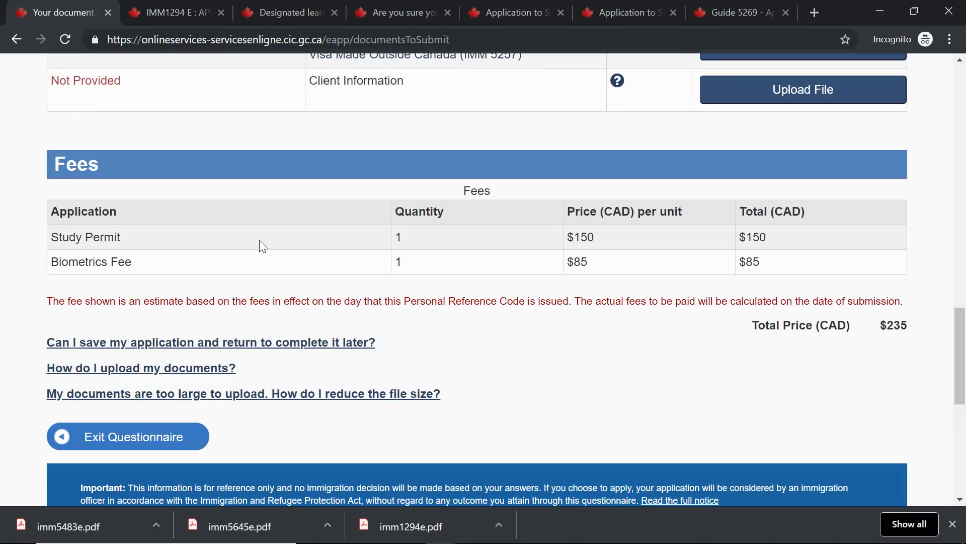
{"action": "scroll", "coordinate": [574, 306], "scroll_direction": "up", "scroll_amount": 20}
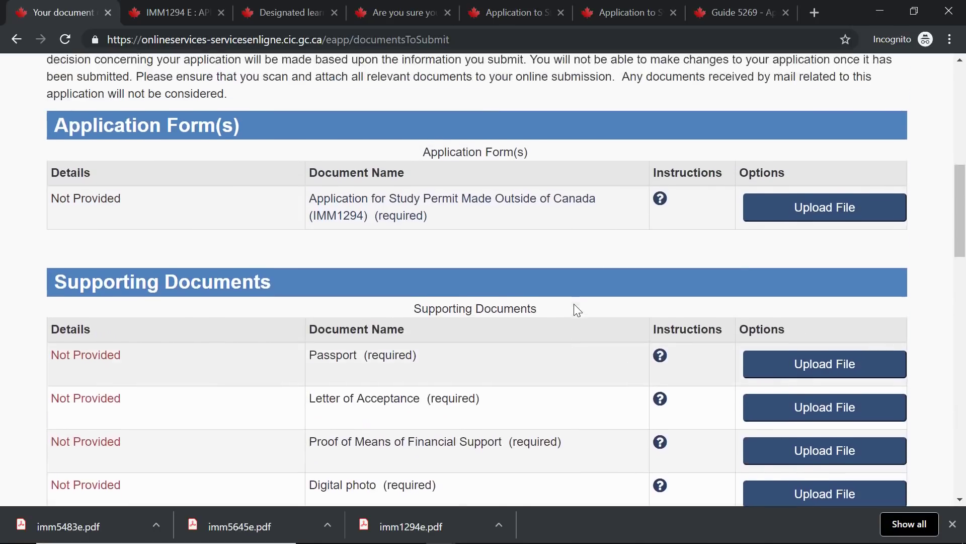
{"action": "scroll", "coordinate": [576, 308], "scroll_direction": "down", "scroll_amount": 13}
{"action": "scroll", "coordinate": [574, 304], "scroll_direction": "down", "scroll_amount": 9}
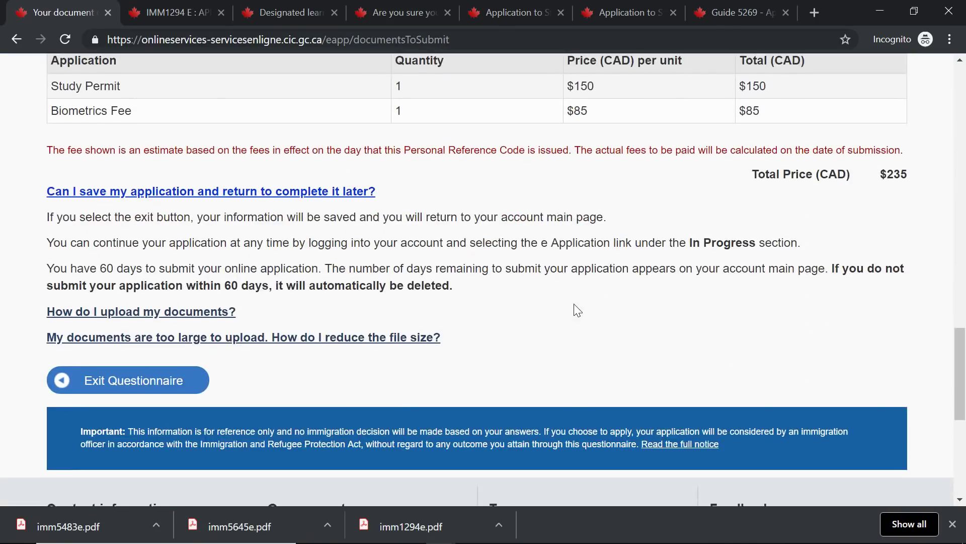
{"action": "scroll", "coordinate": [574, 304], "scroll_direction": "up", "scroll_amount": 5}
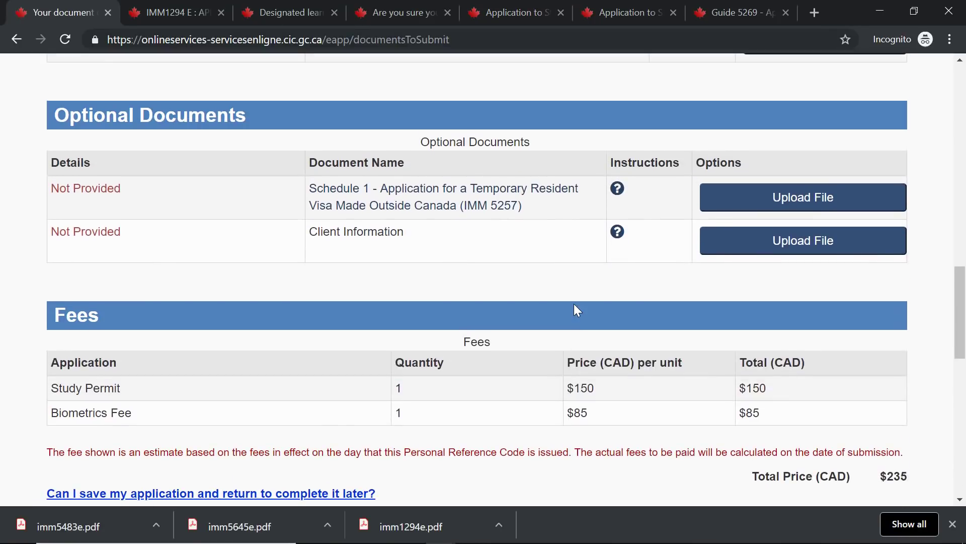